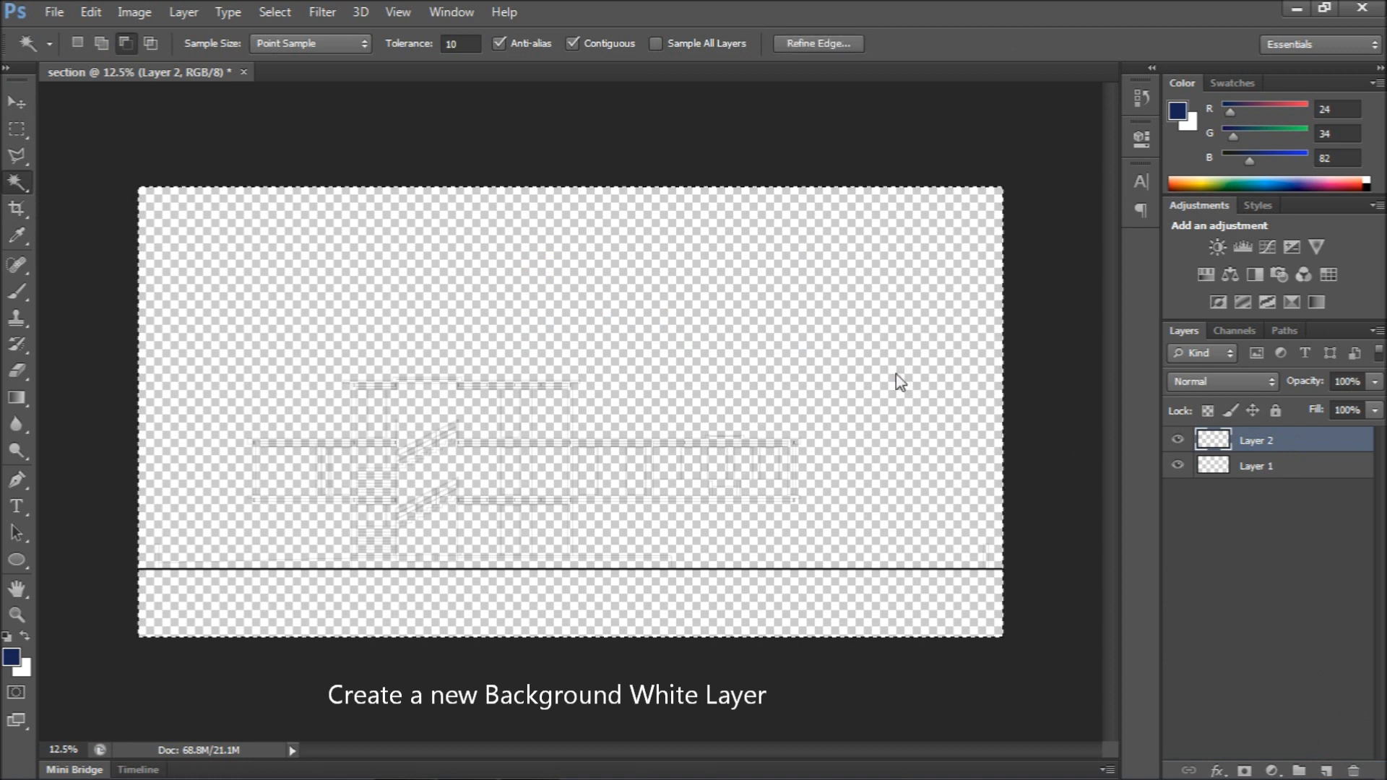
# Fill Layer 2 with white as a background and deselect
pyautogui.click(777, 298)
pyautogui.click(1260, 283)
pyautogui.hotkey('alt', 'BackSpace')
pyautogui.hotkey('ctrl', 'd')
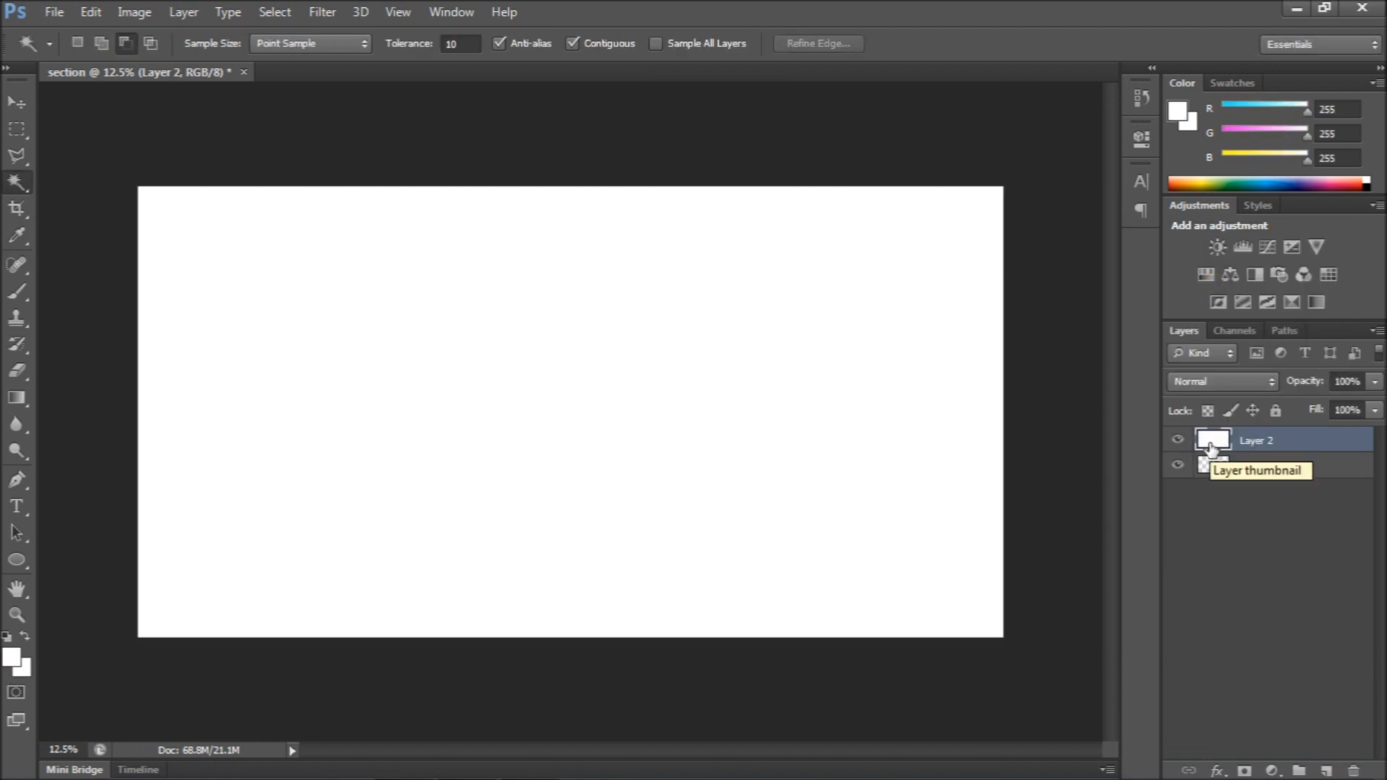
# Move Layer 2 beneath Layer 1 and merge the two layers into one
pyautogui.moveTo(1211, 449); pyautogui.dragTo(1249, 471)
pyautogui.click(1273, 516)
pyautogui.click(1282, 444)
pyautogui.keyDown('shift'); pyautogui.click(1279, 466); pyautogui.keyUp('shift')
pyautogui.rightClick(1279, 465)
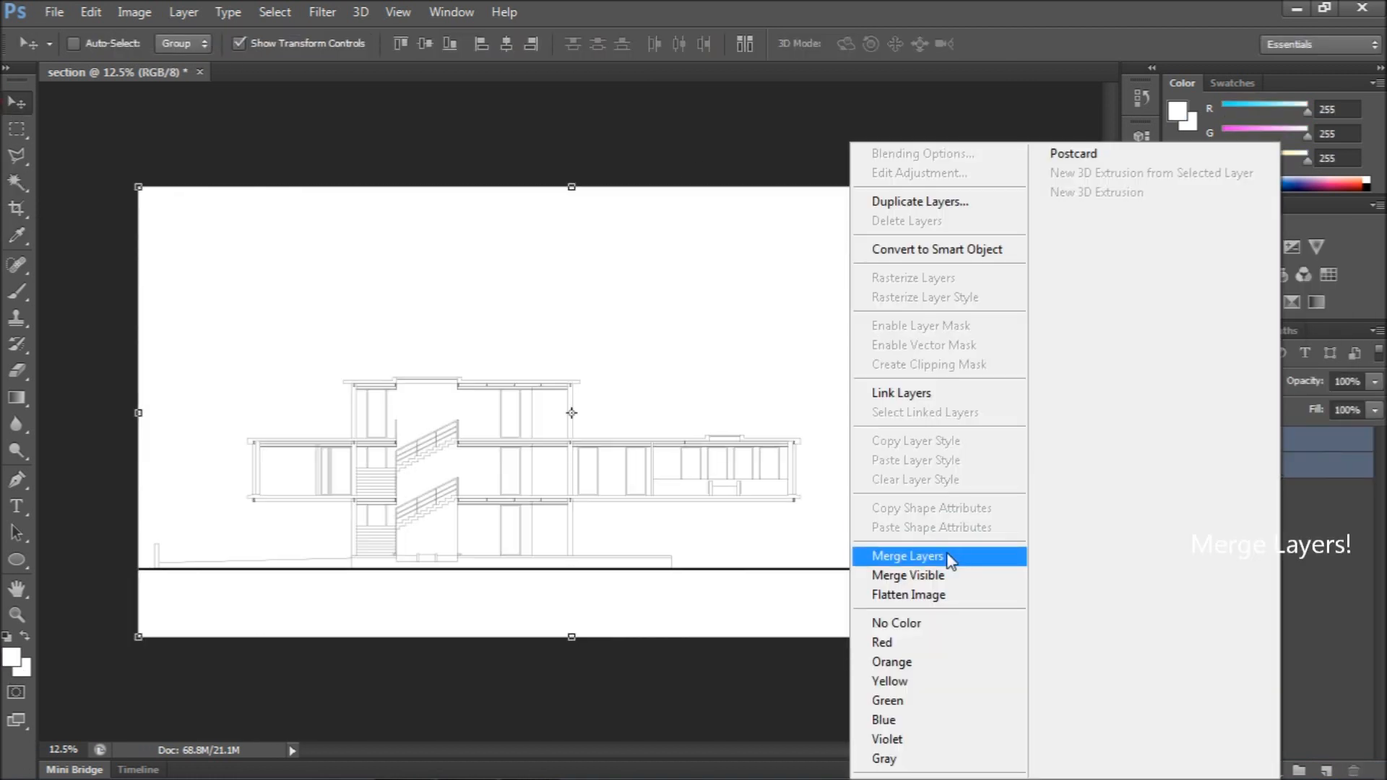
pyautogui.click(951, 558)
# Darken the line drawing by setting its brightness to -150 and raising its contrast
pyautogui.scroll(8, 448, 530)
pyautogui.scroll(-14, 729, 495)
pyautogui.scroll(6, 713, 509)
pyautogui.scroll(-5, 246, 607)
pyautogui.scroll(4, 246, 607)
pyautogui.scroll(-5, 565, 465)
pyautogui.click(134, 12)
pyautogui.moveTo(210, 59)
pyautogui.click(405, 58)
pyautogui.moveTo(1028, 193)
pyautogui.mouseDown()
pyautogui.moveTo(1062, 192)
pyautogui.moveTo(901, 205)
pyautogui.mouseUp()
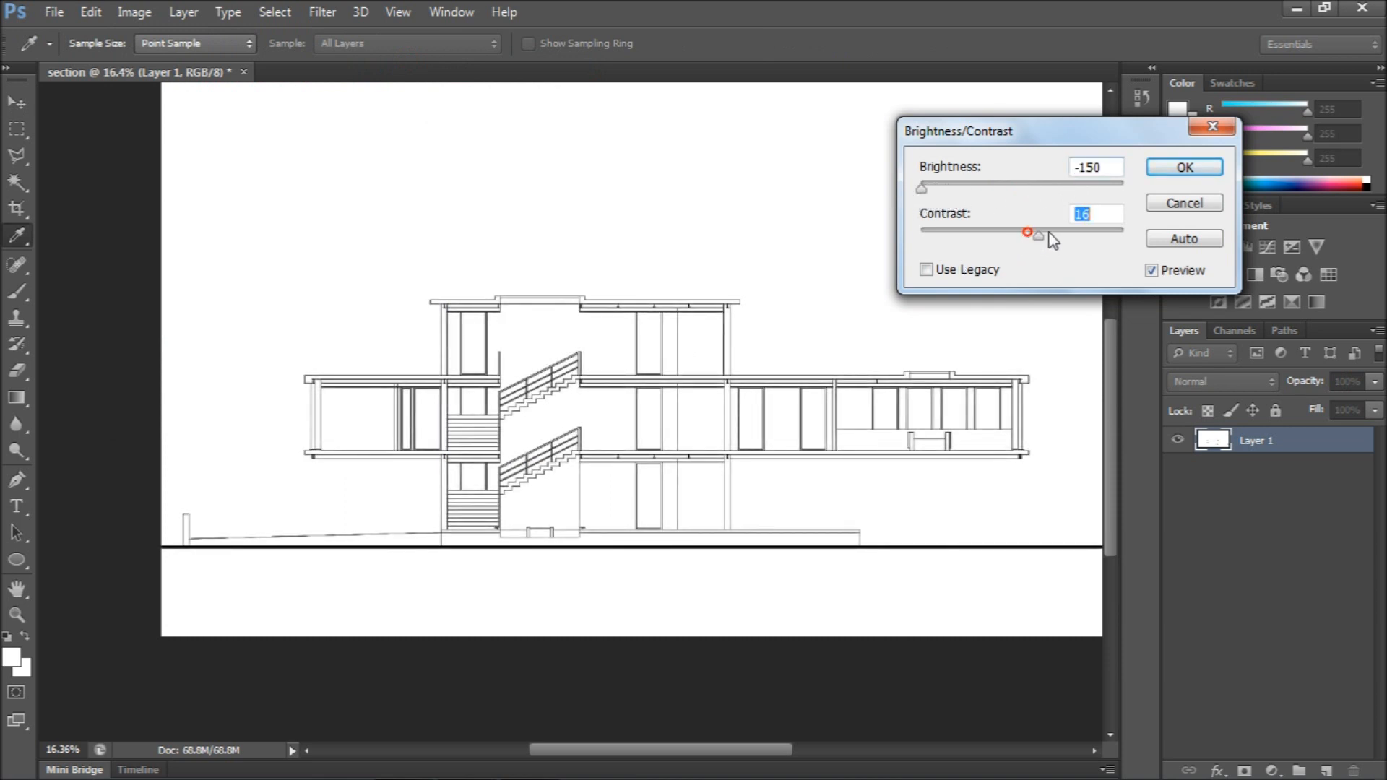
pyautogui.click(1185, 167)
pyautogui.press('v')
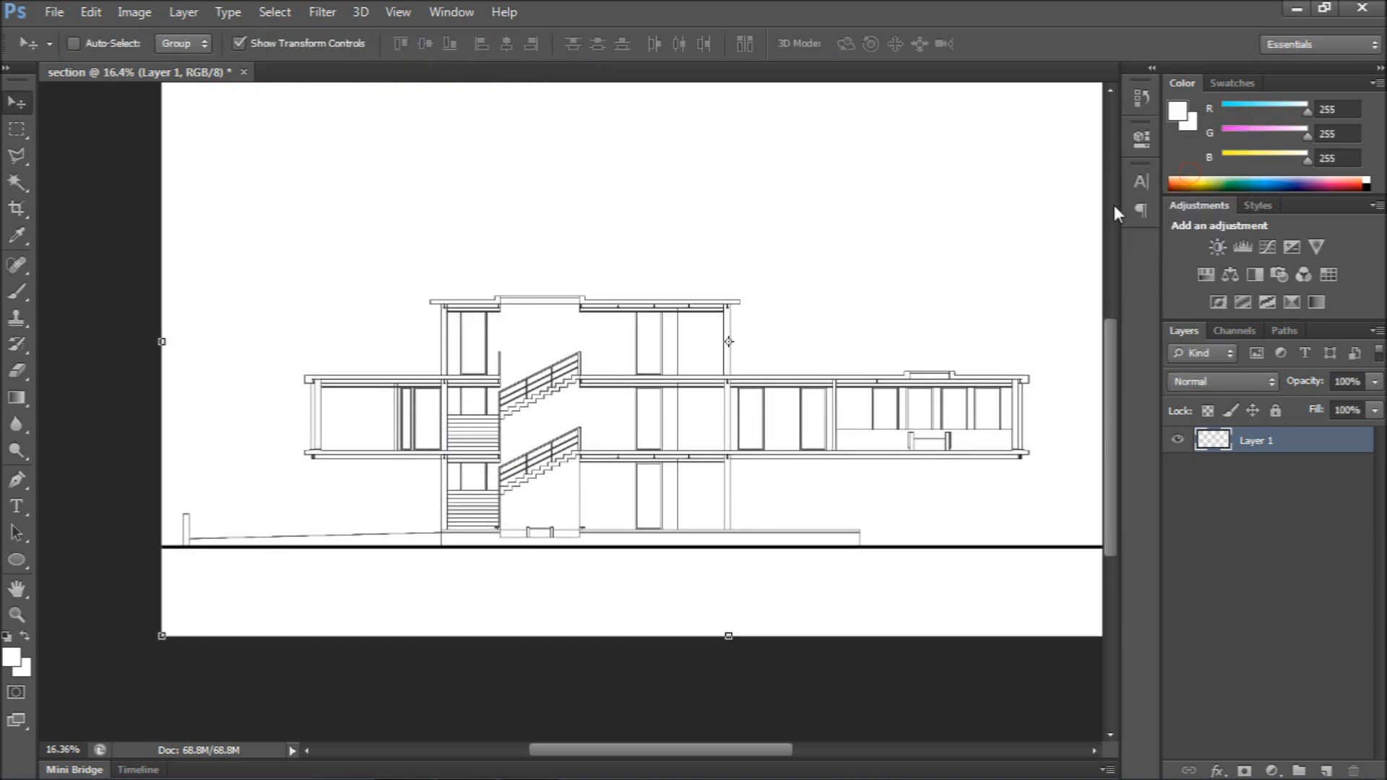
# Rename the drawing layer as base plan and add a new layer above it named walls
pyautogui.scroll(4, 535, 433)
pyautogui.scroll(5, 634, 171)
pyautogui.scroll(-4, 573, 566)
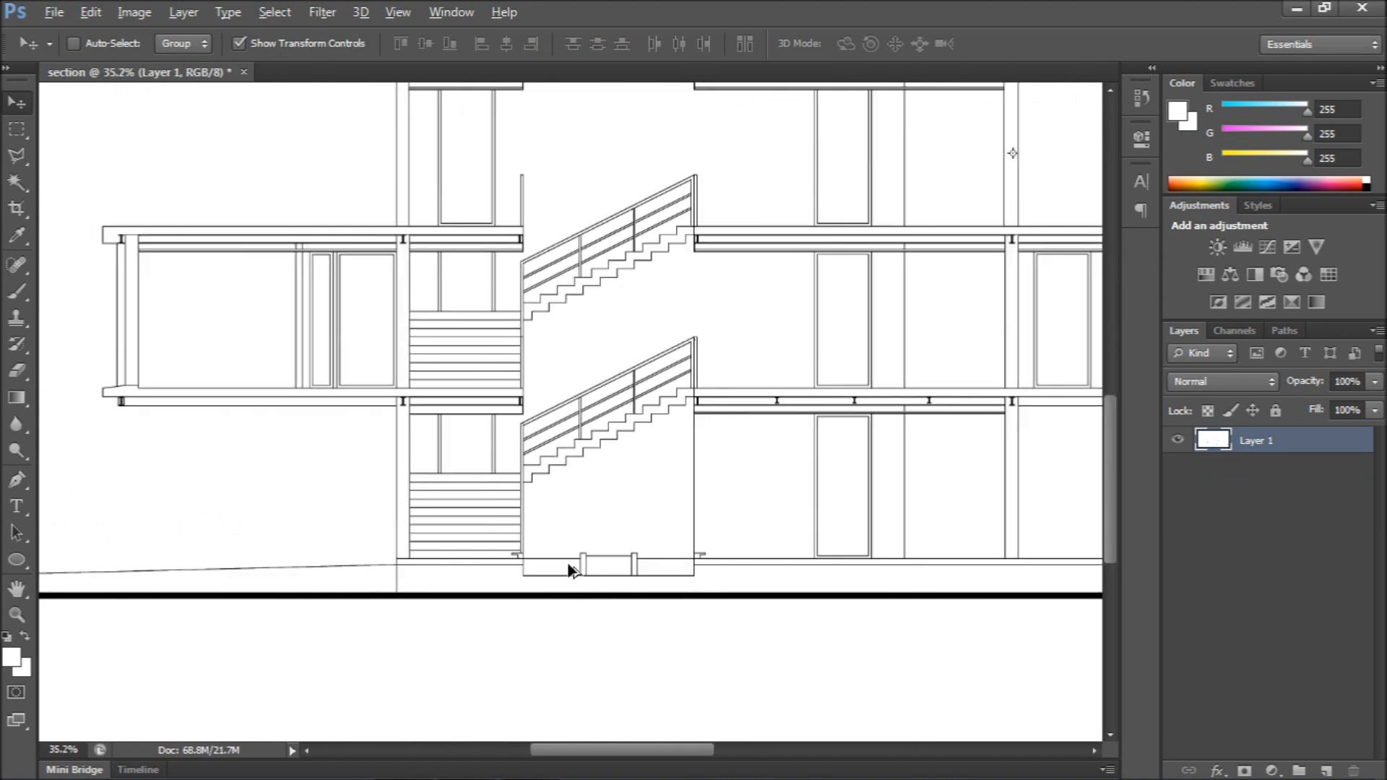
pyautogui.scroll(4, 802, 483)
pyautogui.scroll(-4, 313, 372)
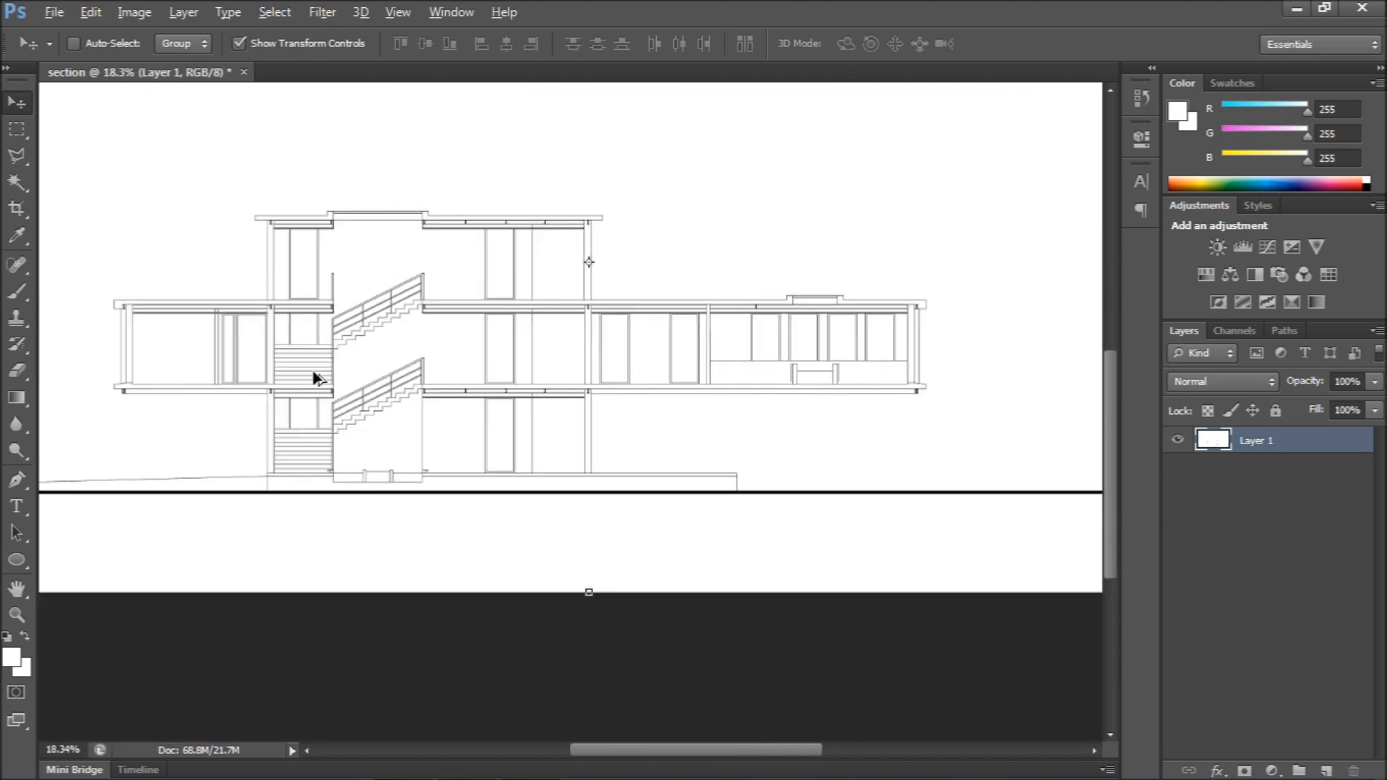
pyautogui.scroll(4, 941, 489)
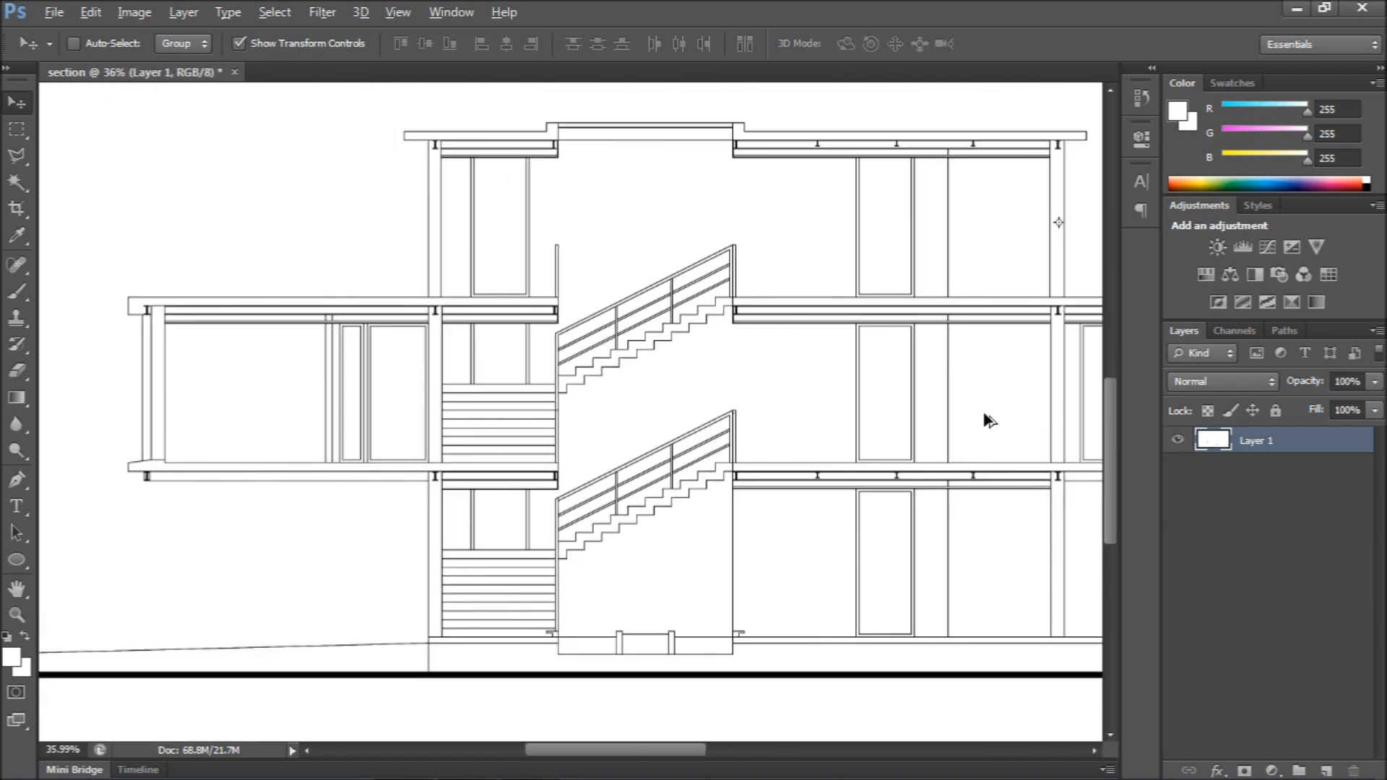
pyautogui.write('an')
pyautogui.press('Return')
pyautogui.click(1325, 771)
pyautogui.doubleClick(1263, 439)
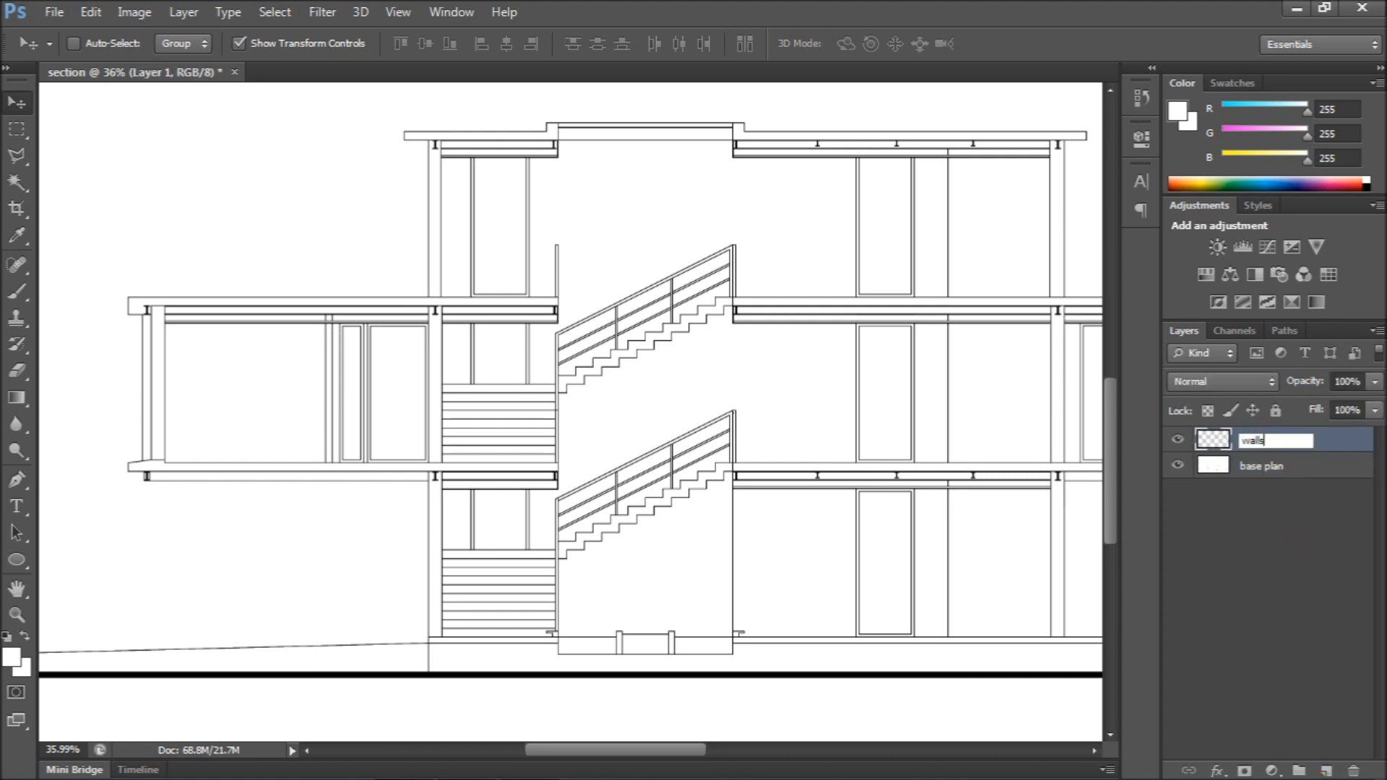
pyautogui.click(1283, 541)
# Set the Magic Wand to tolerance 100 in add-to-selection mode on the base plan layer
pyautogui.click(1272, 467)
pyautogui.press('w')
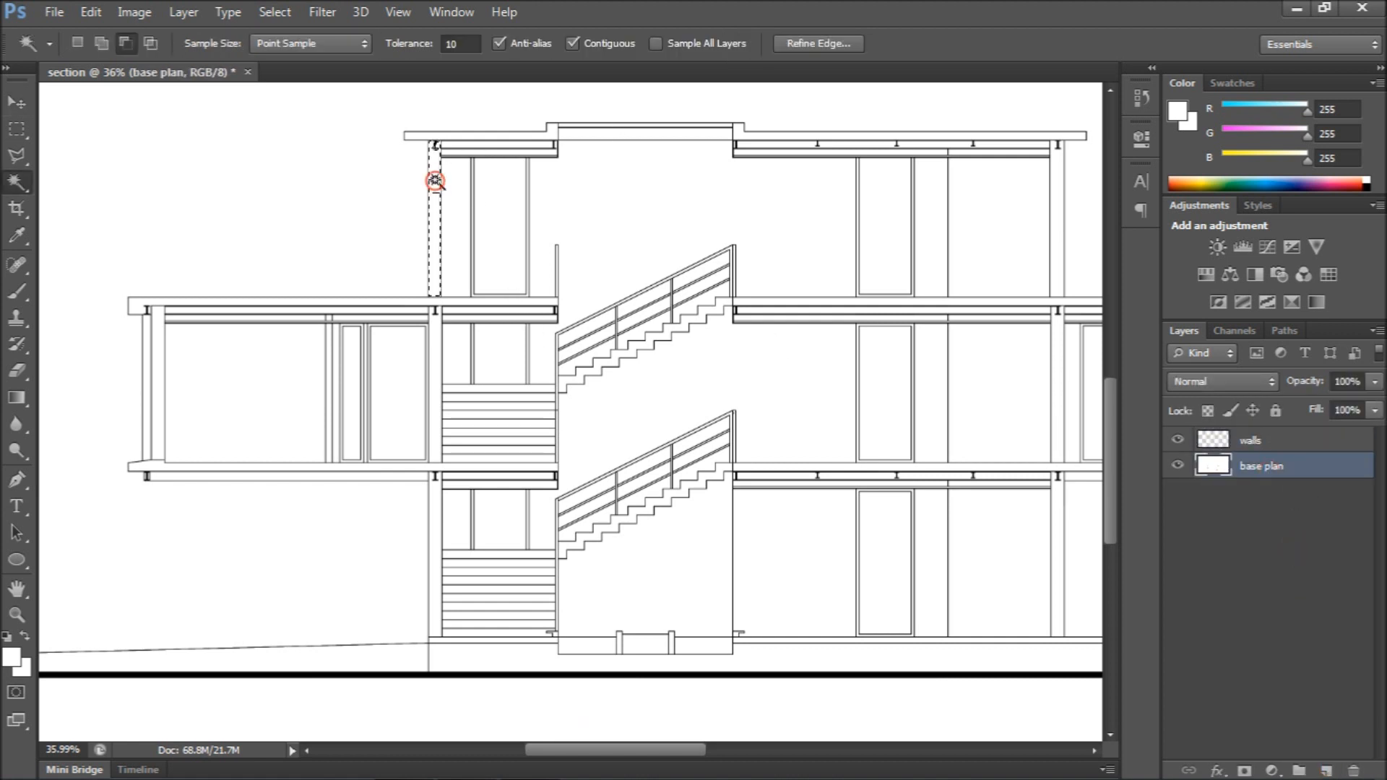
pyautogui.scroll(5, 435, 180)
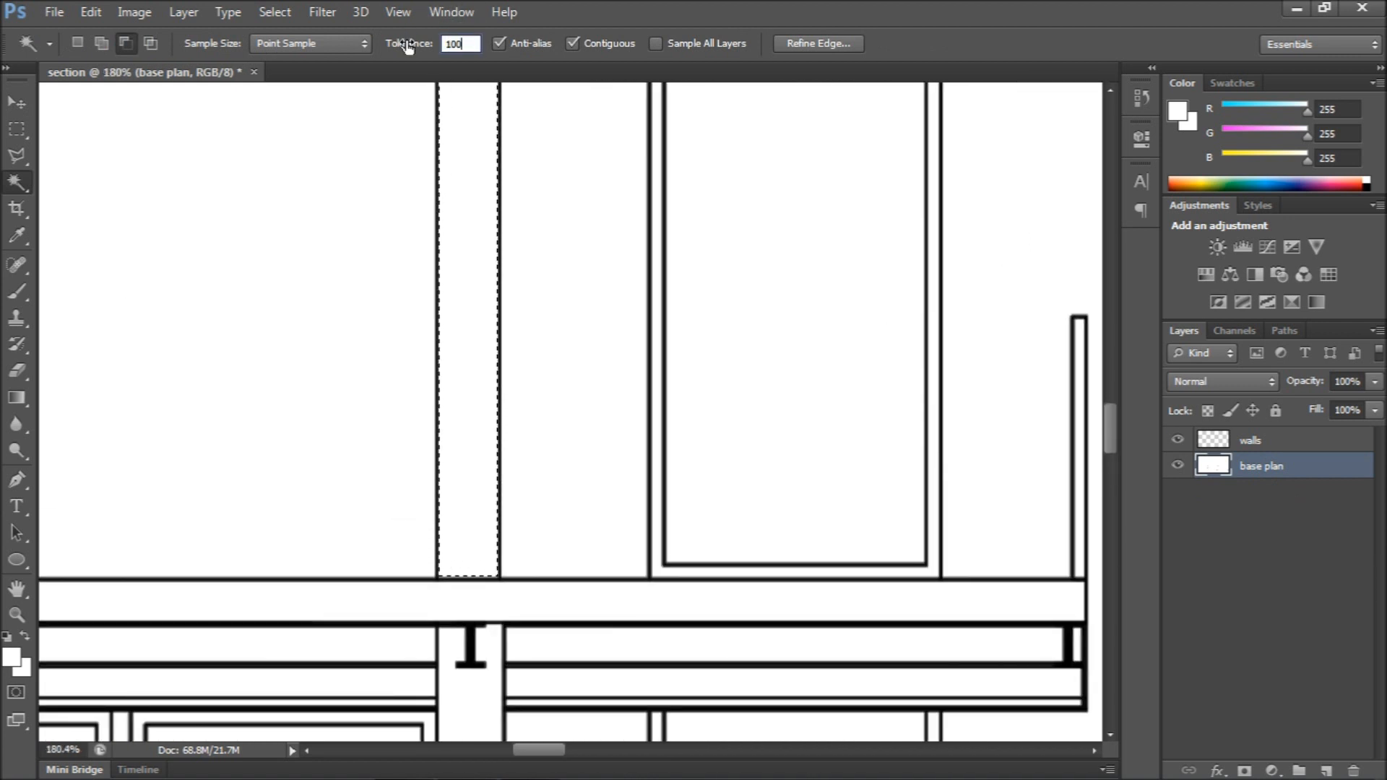
pyautogui.click(466, 180)
pyautogui.click(636, 318)
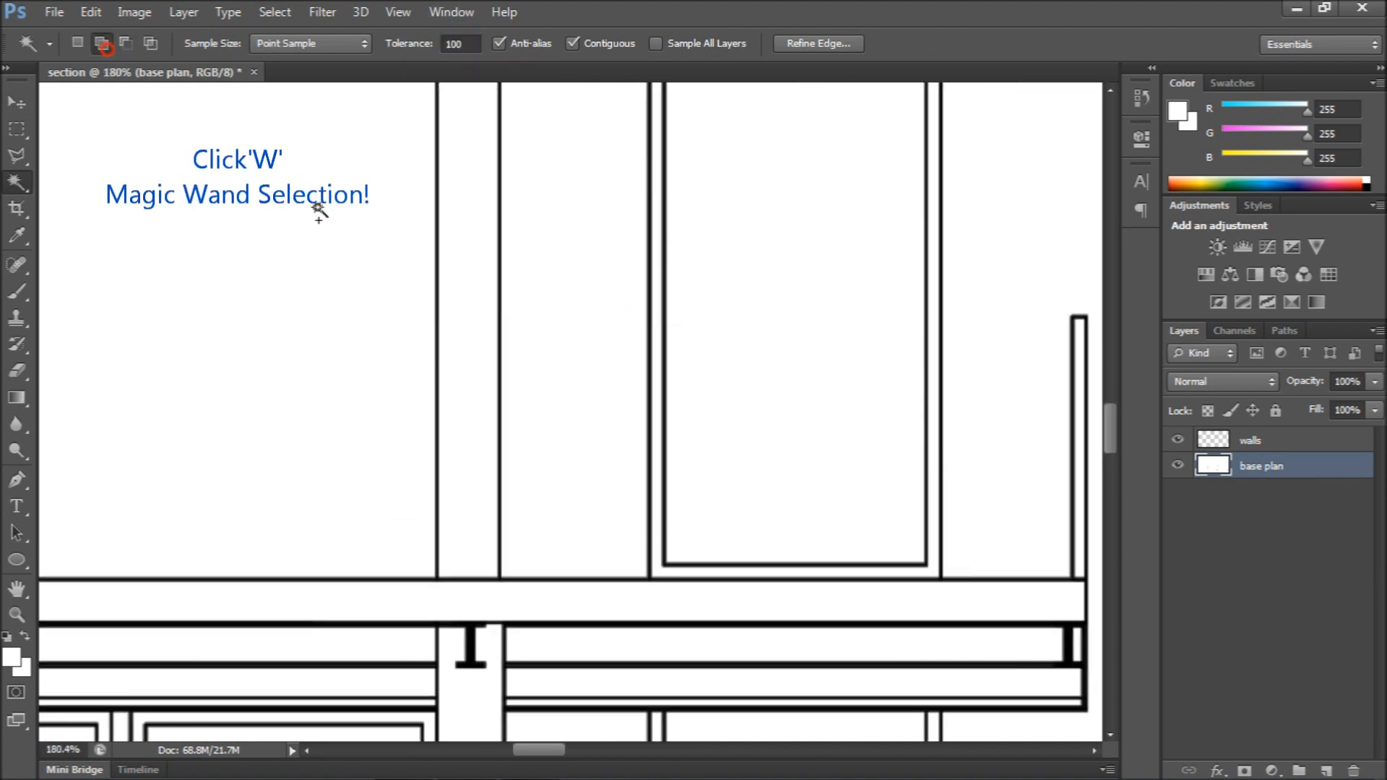
# Select the column left of the stairs on all floors and the left wing's end column
pyautogui.scroll(-4, 567, 203)
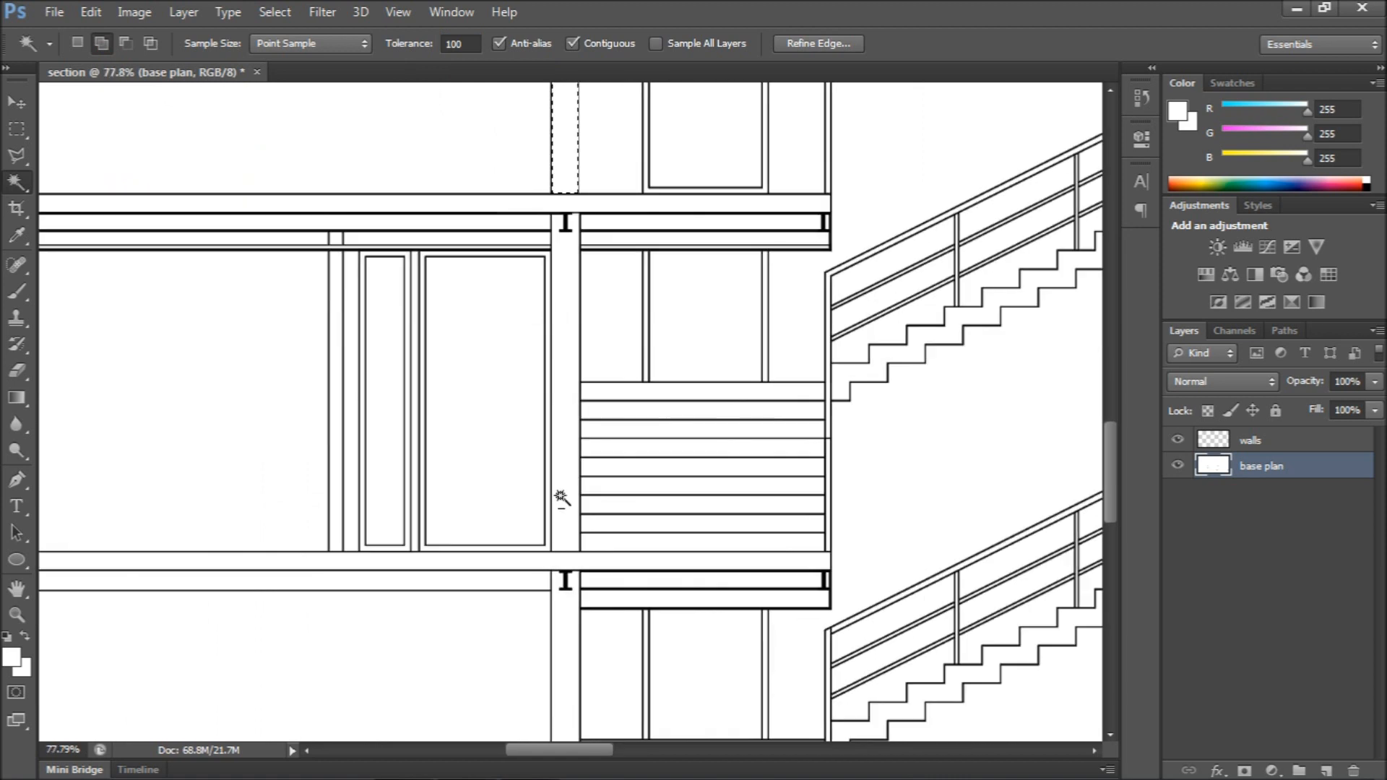
pyautogui.scroll(2, 585, 546)
pyautogui.scroll(-3, 681, 561)
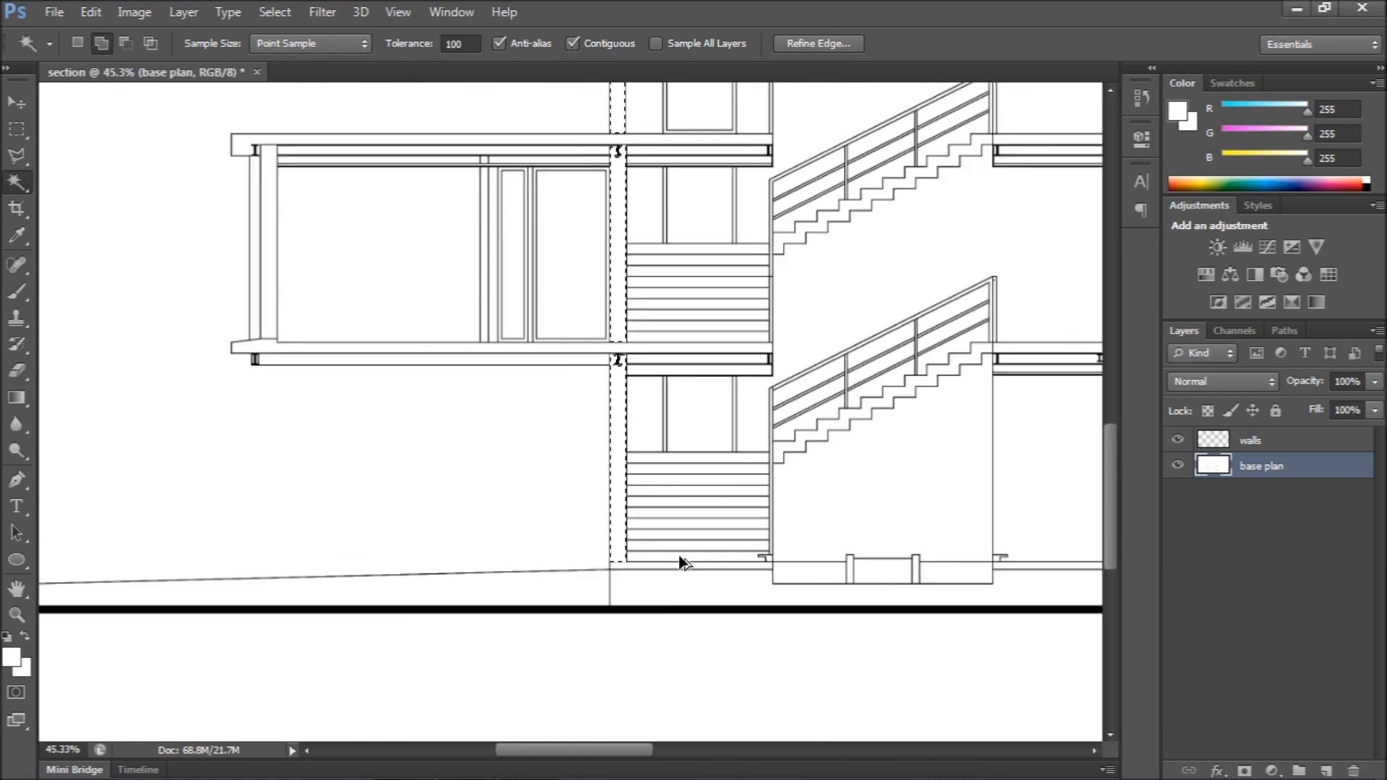
pyautogui.scroll(3, 303, 219)
pyautogui.scroll(-3, 92, 278)
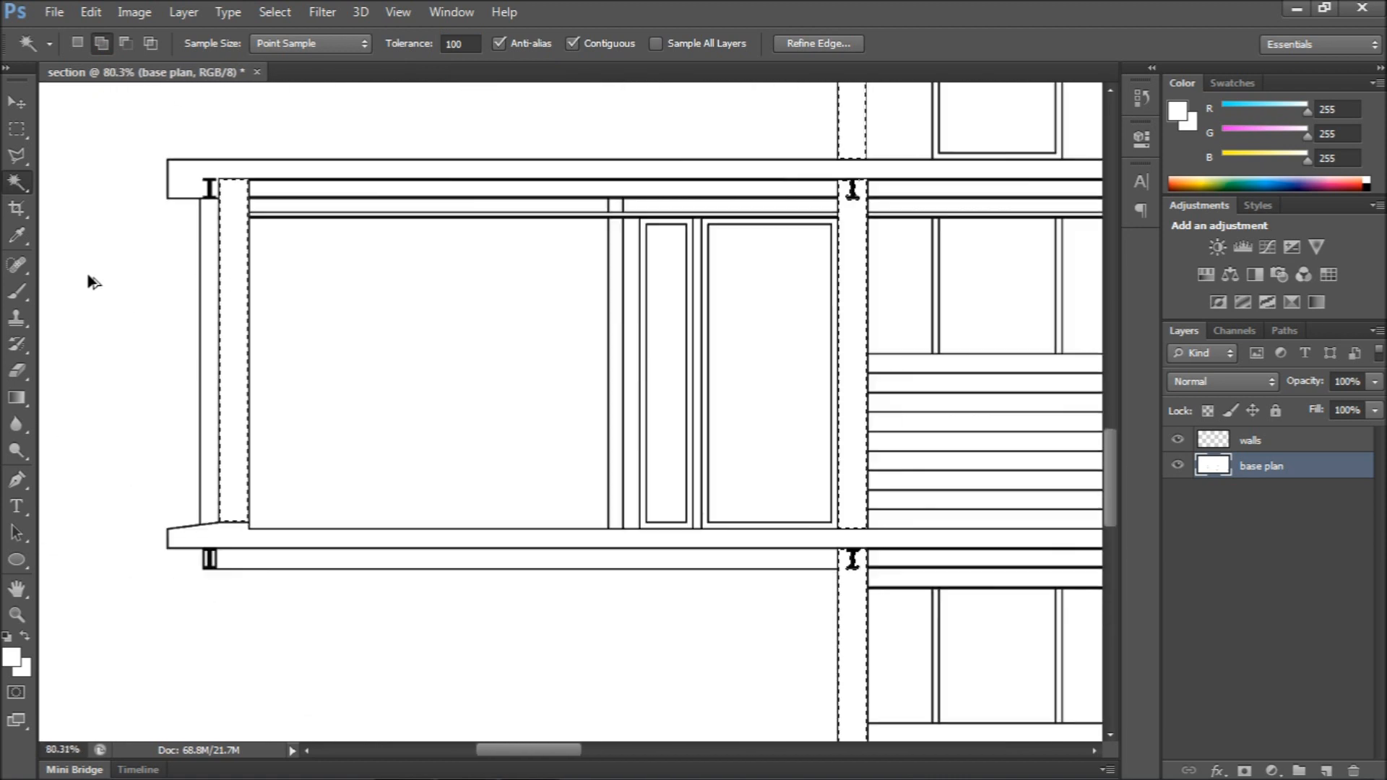
# Add the cut column right of the stairs to the selection on every floor
pyautogui.scroll(3, 768, 102)
pyautogui.click(663, 301)
pyautogui.click(654, 507)
pyautogui.scroll(3, 646, 578)
pyautogui.scroll(-3, 576, 306)
pyautogui.click(673, 523)
pyautogui.scroll(3, 465, 328)
# Add the right wing's cut walls and the small uprights on its floor and in the stair pit to the selection
pyautogui.click(235, 283)
pyautogui.scroll(-2, 173, 292)
pyautogui.scroll(-3, 175, 293)
pyautogui.scroll(6, 730, 299)
pyautogui.click(750, 261)
pyautogui.scroll(-4, 854, 380)
pyautogui.scroll(5, 389, 437)
pyautogui.click(390, 437)
pyautogui.click(613, 433)
pyautogui.scroll(-7, 799, 413)
pyautogui.scroll(-2, 1028, 396)
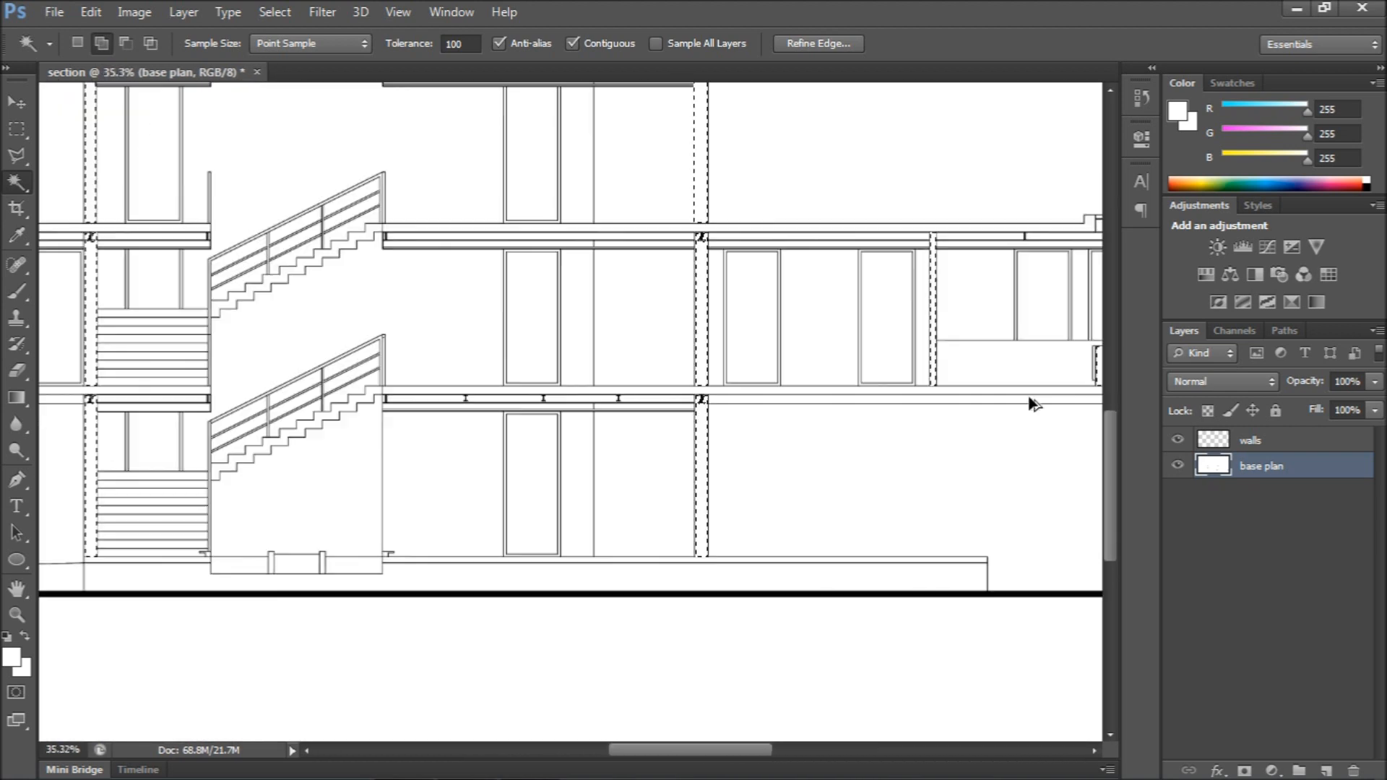
pyautogui.scroll(4, 505, 526)
pyautogui.scroll(2, 660, 502)
pyautogui.scroll(-4, 484, 600)
pyautogui.scroll(-2, 479, 593)
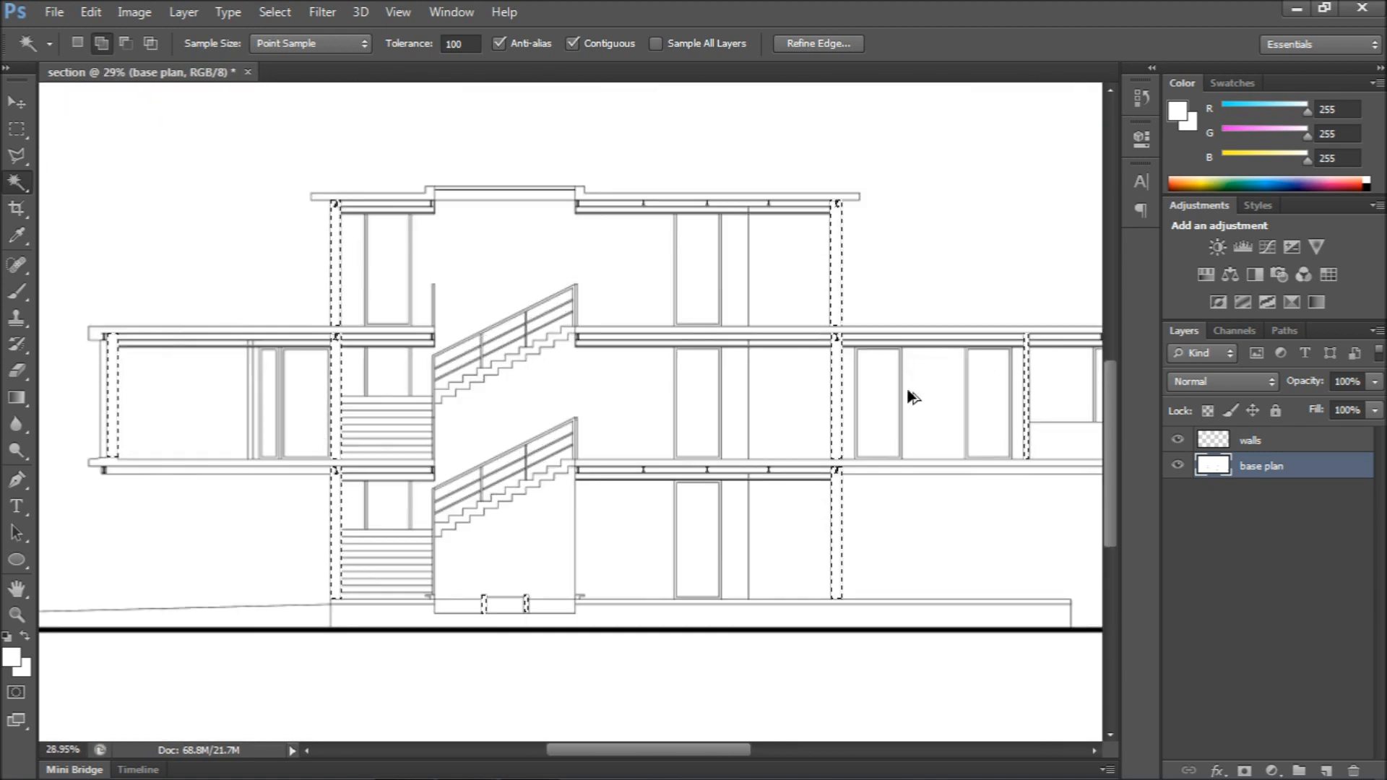
# Fill the selection on the walls layer with dark grey RGB 45, 45, 45 and deselect
pyautogui.click(1260, 441)
pyautogui.click(10, 658)
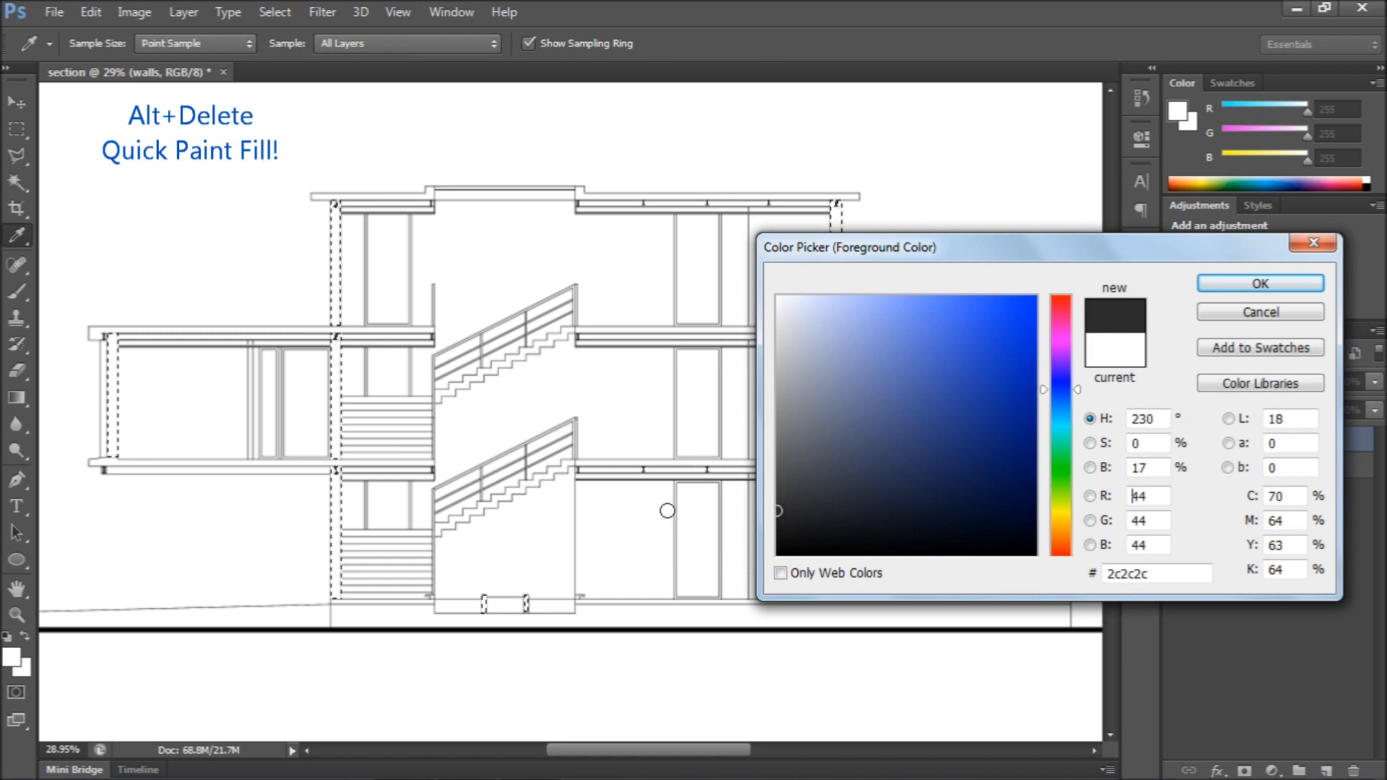
pyautogui.click(1219, 285)
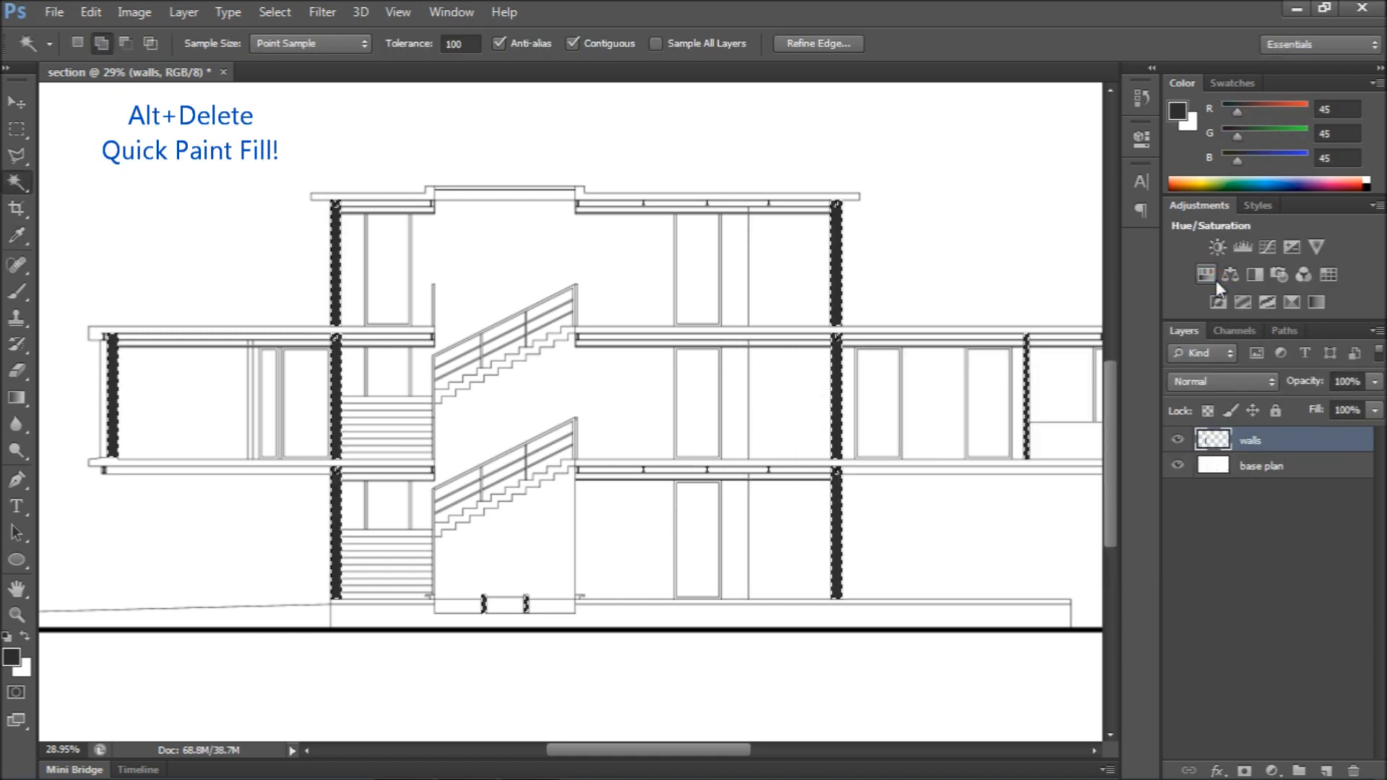
pyautogui.hotkey('alt', 'Delete')
pyautogui.hotkey('ctrl', 'd')
# Add a new layer named slab and make the base plan layer active again
pyautogui.scroll(4, 727, 424)
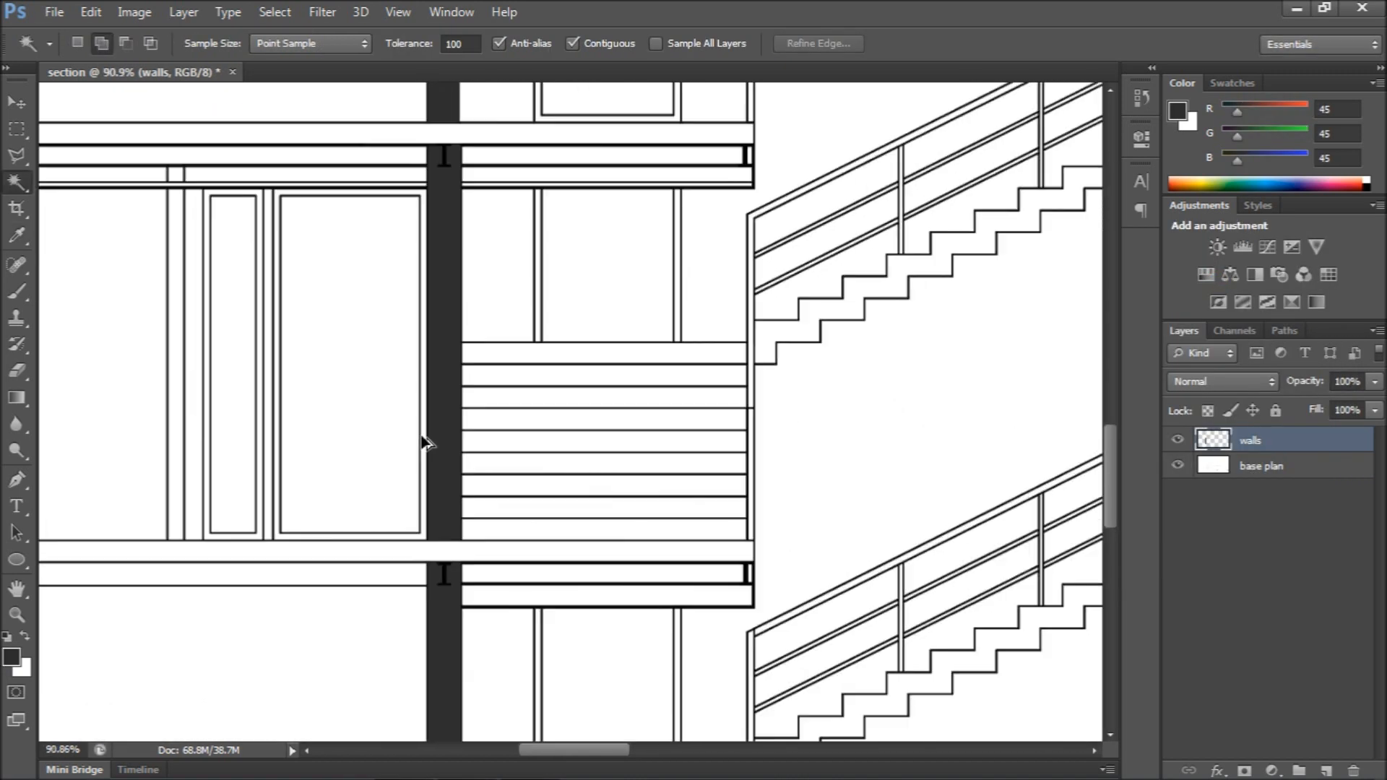
pyautogui.scroll(-4, 506, 441)
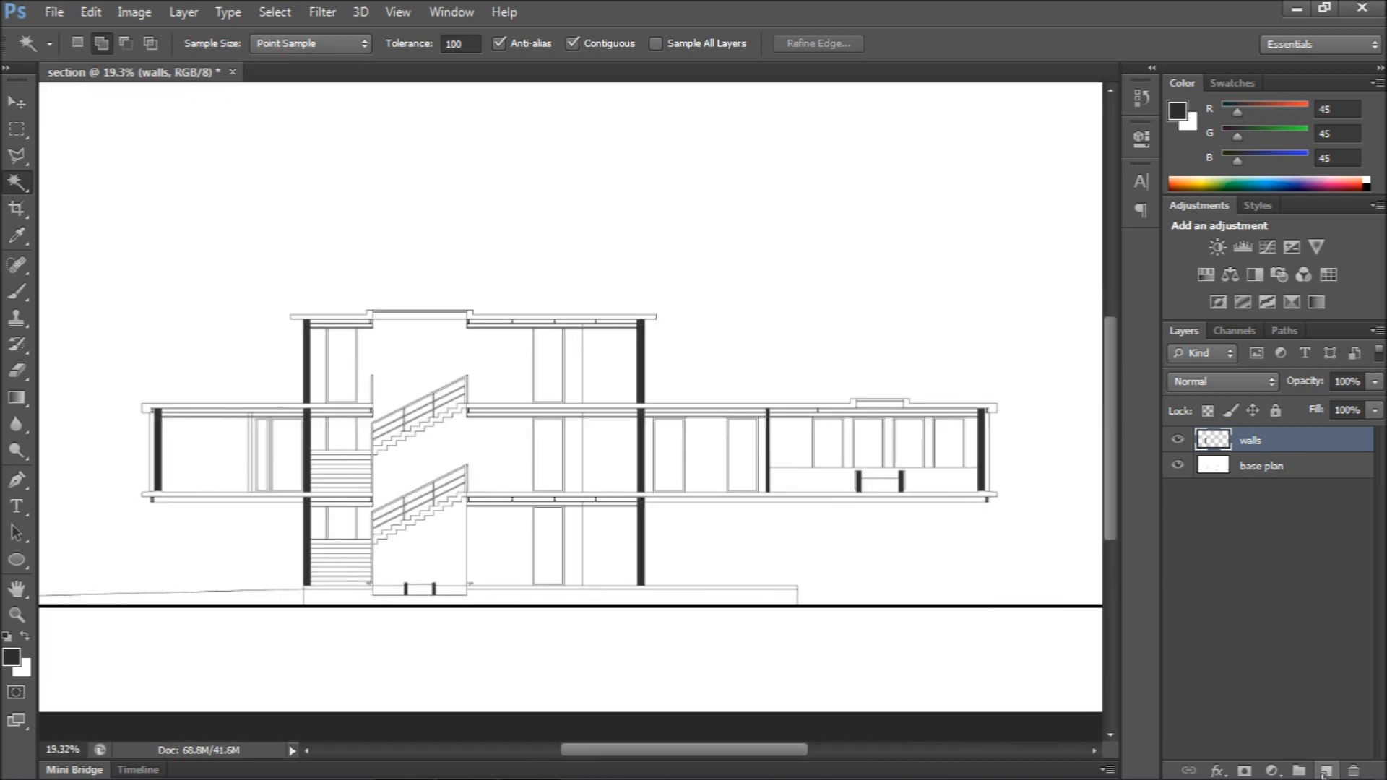
pyautogui.click(1282, 578)
pyautogui.click(1274, 497)
# Select the roof slabs and the left wing's upper and lower floor slabs
pyautogui.scroll(5, 479, 333)
pyautogui.click(781, 262)
pyautogui.scroll(-4, 780, 263)
pyautogui.scroll(3, 477, 264)
pyautogui.click(434, 259)
pyautogui.scroll(-6, 552, 133)
pyautogui.scroll(3, 146, 371)
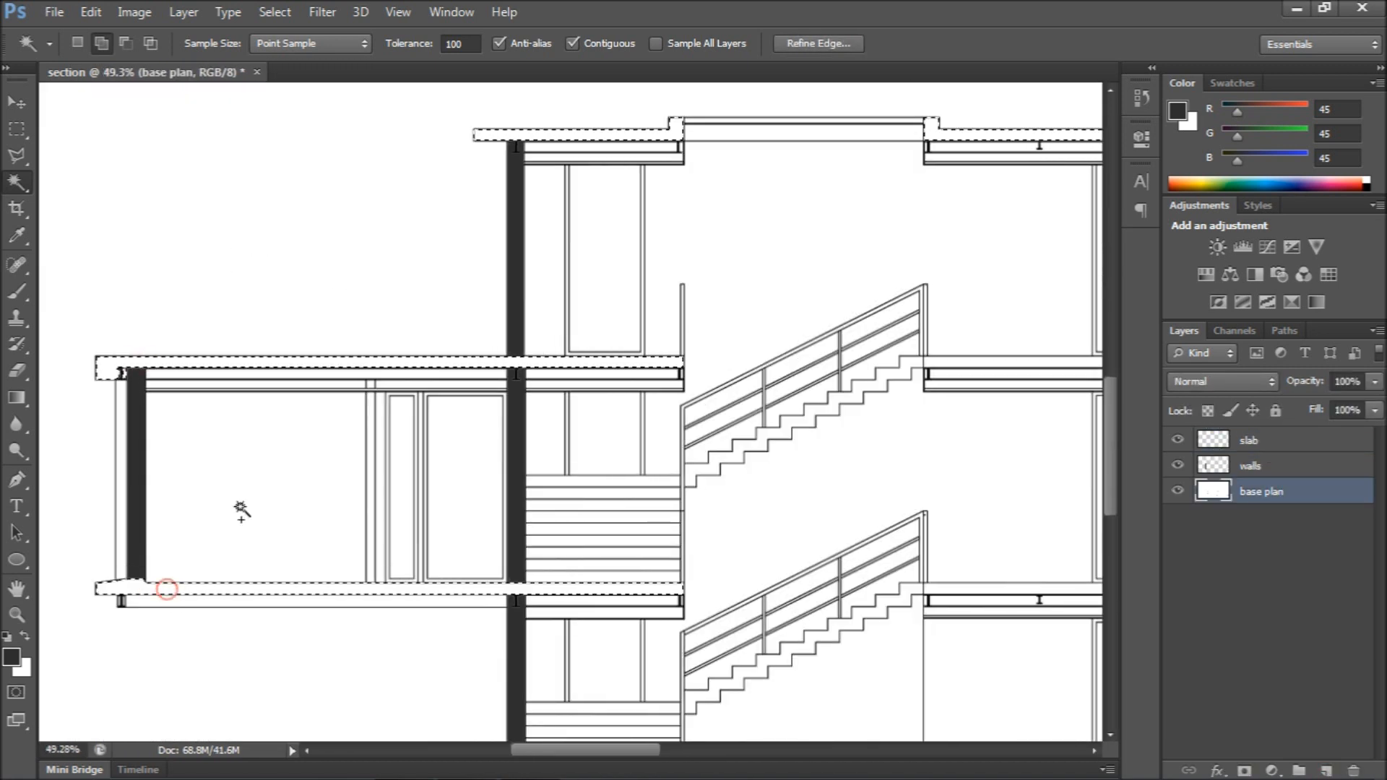
# Add the upper and lower floor slabs running from the stairs to the right wing's end to the selection
pyautogui.scroll(-5, 295, 310)
pyautogui.scroll(5, 520, 680)
pyautogui.scroll(-5, 217, 558)
pyautogui.scroll(6, 839, 415)
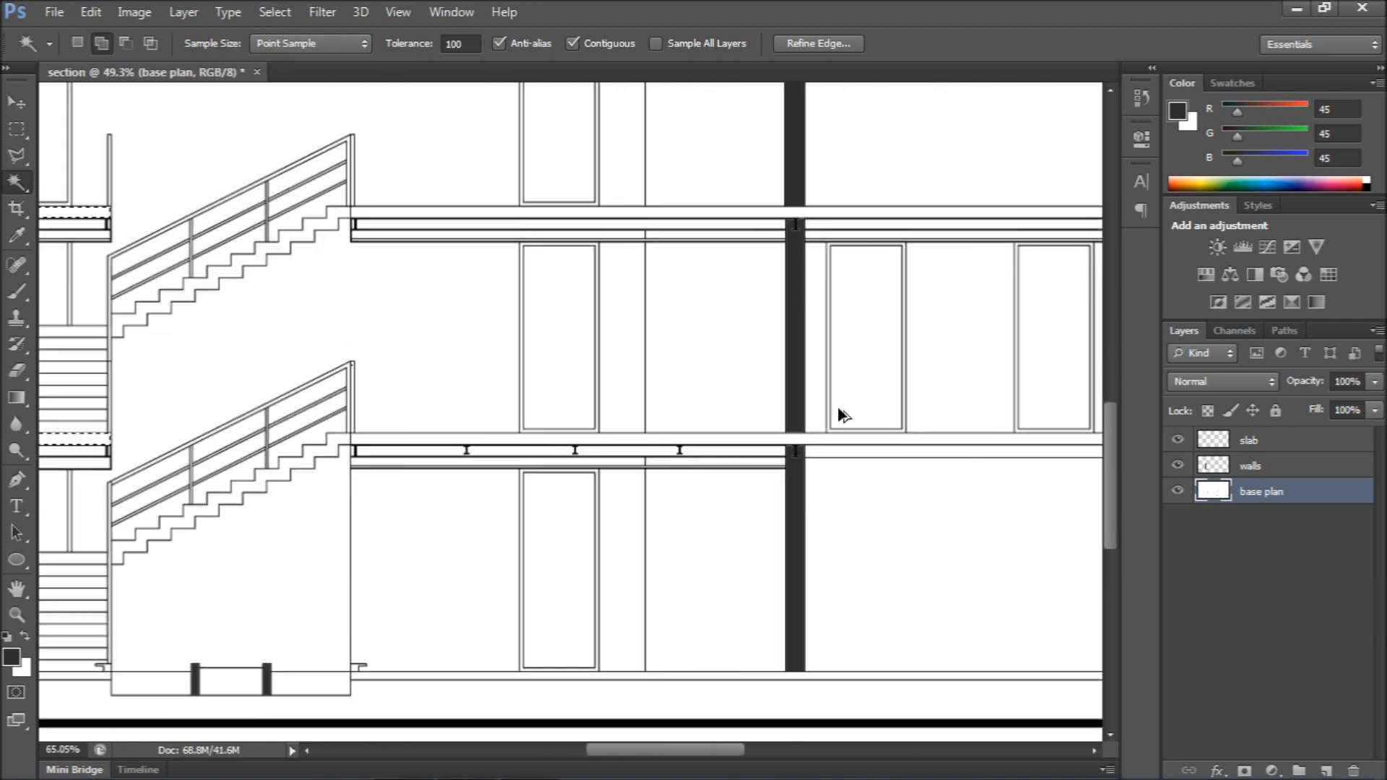
pyautogui.scroll(2, 838, 416)
pyautogui.scroll(-5, 764, 147)
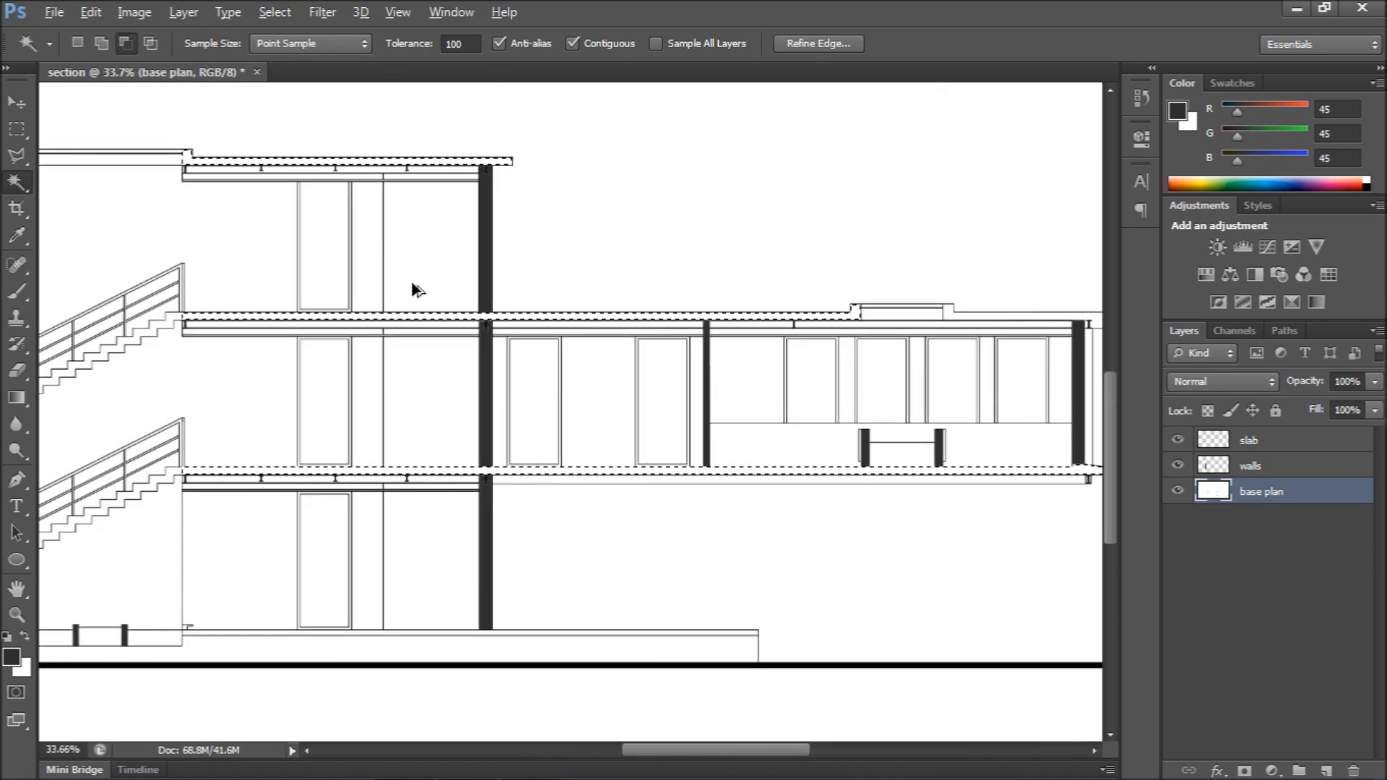
pyautogui.scroll(5, 842, 229)
pyautogui.scroll(-6, 827, 247)
pyautogui.scroll(4, 607, 333)
pyautogui.scroll(-5, 876, 446)
pyautogui.scroll(3, 443, 511)
pyautogui.scroll(-3, 443, 511)
pyautogui.scroll(2, 632, 462)
# Add the ground-floor slab and the plinth beneath the building, on both sides of the stair pit, to the selection
pyautogui.click(632, 462)
pyautogui.scroll(3, 555, 451)
pyautogui.click(560, 453)
pyautogui.scroll(5, 102, 499)
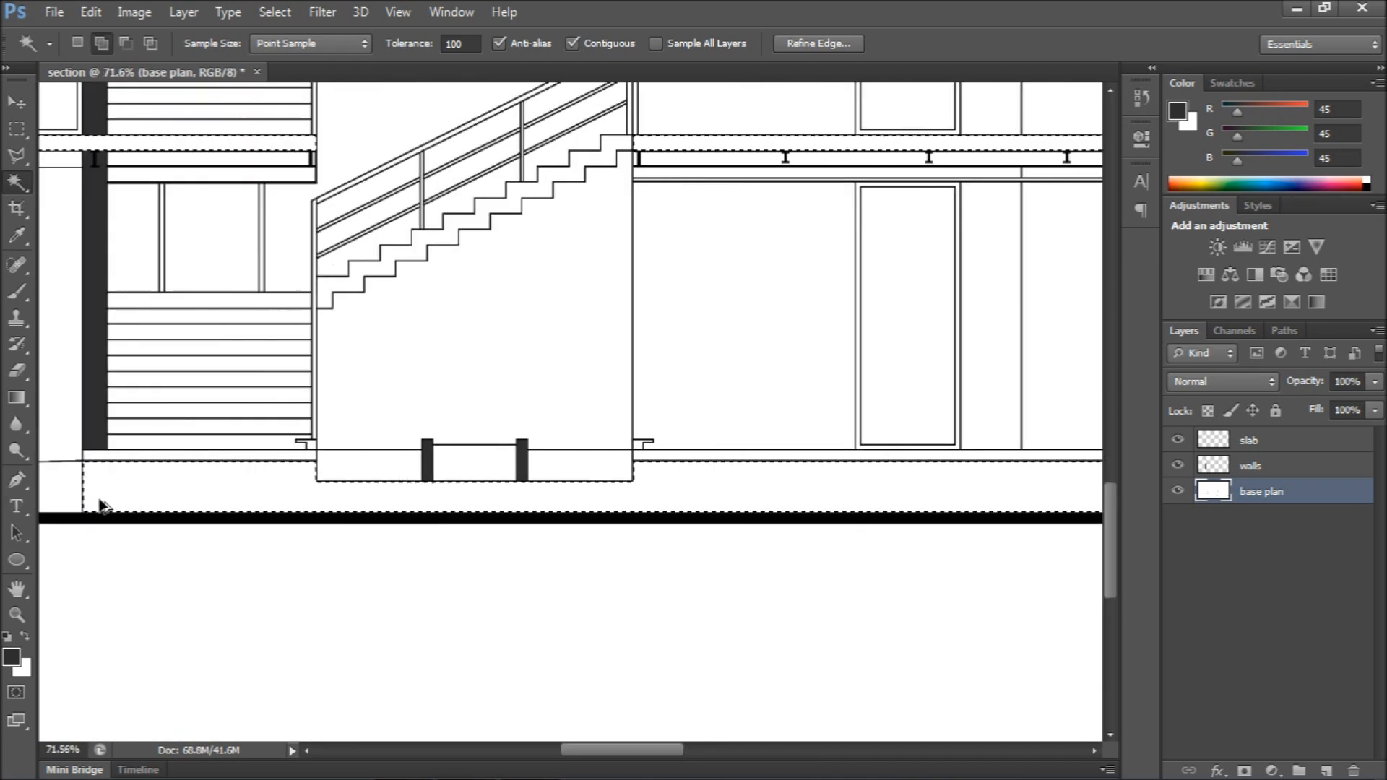
pyautogui.click(266, 442)
pyautogui.scroll(-4, 331, 446)
pyautogui.scroll(4, 406, 423)
pyautogui.scroll(-4, 823, 462)
pyautogui.scroll(5, 406, 440)
pyautogui.scroll(-6, 321, 511)
pyautogui.scroll(-2, 318, 511)
pyautogui.scroll(-2, 743, 285)
pyautogui.scroll(2, 744, 285)
# Fill the selection on the slab layer with near-black RGB 23, 23, 23 and deselect
pyautogui.click(1296, 441)
pyautogui.click(11, 658)
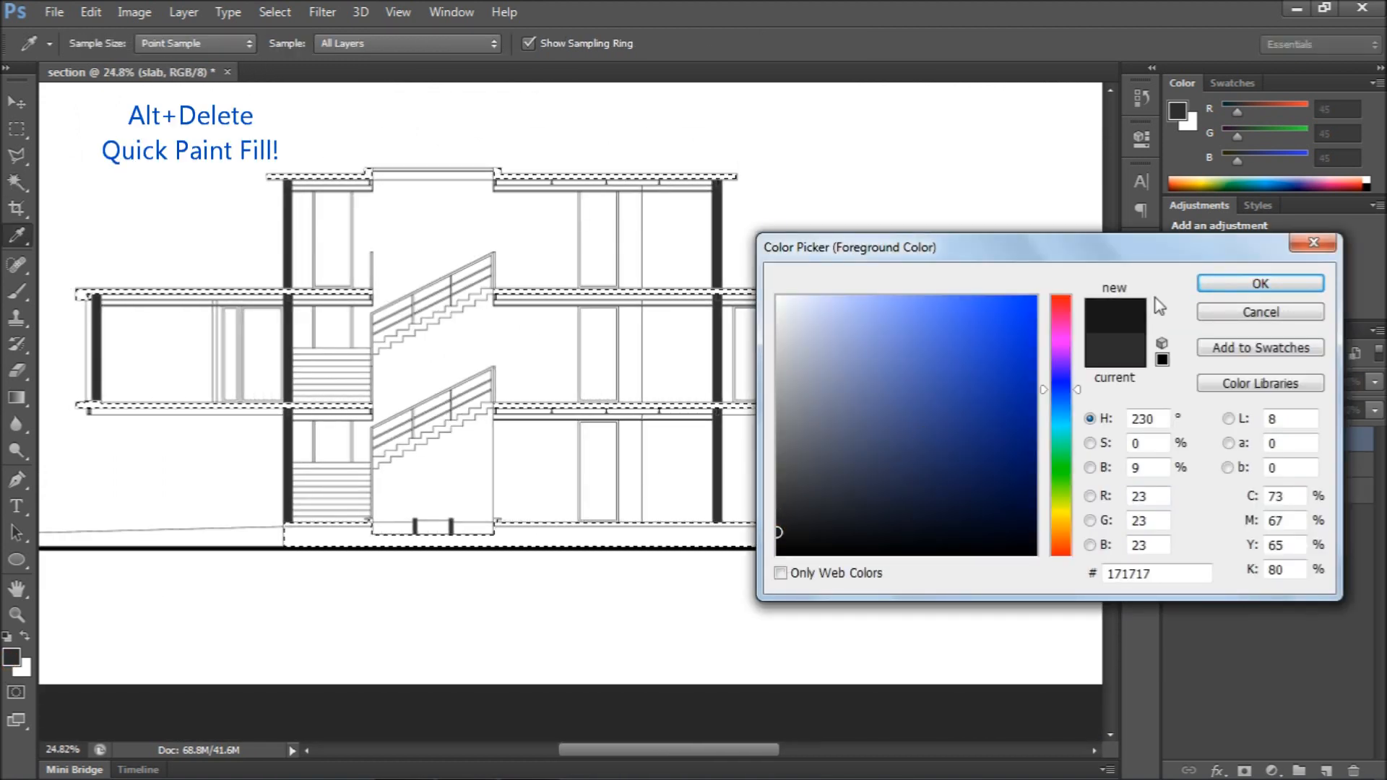
pyautogui.click(1225, 283)
pyautogui.hotkey('alt', 'Delete')
pyautogui.hotkey('ctrl', 'd')
# Try a different foreground colour as the slab fill, then step back to the active slab selection
pyautogui.scroll(-1, 682, 361)
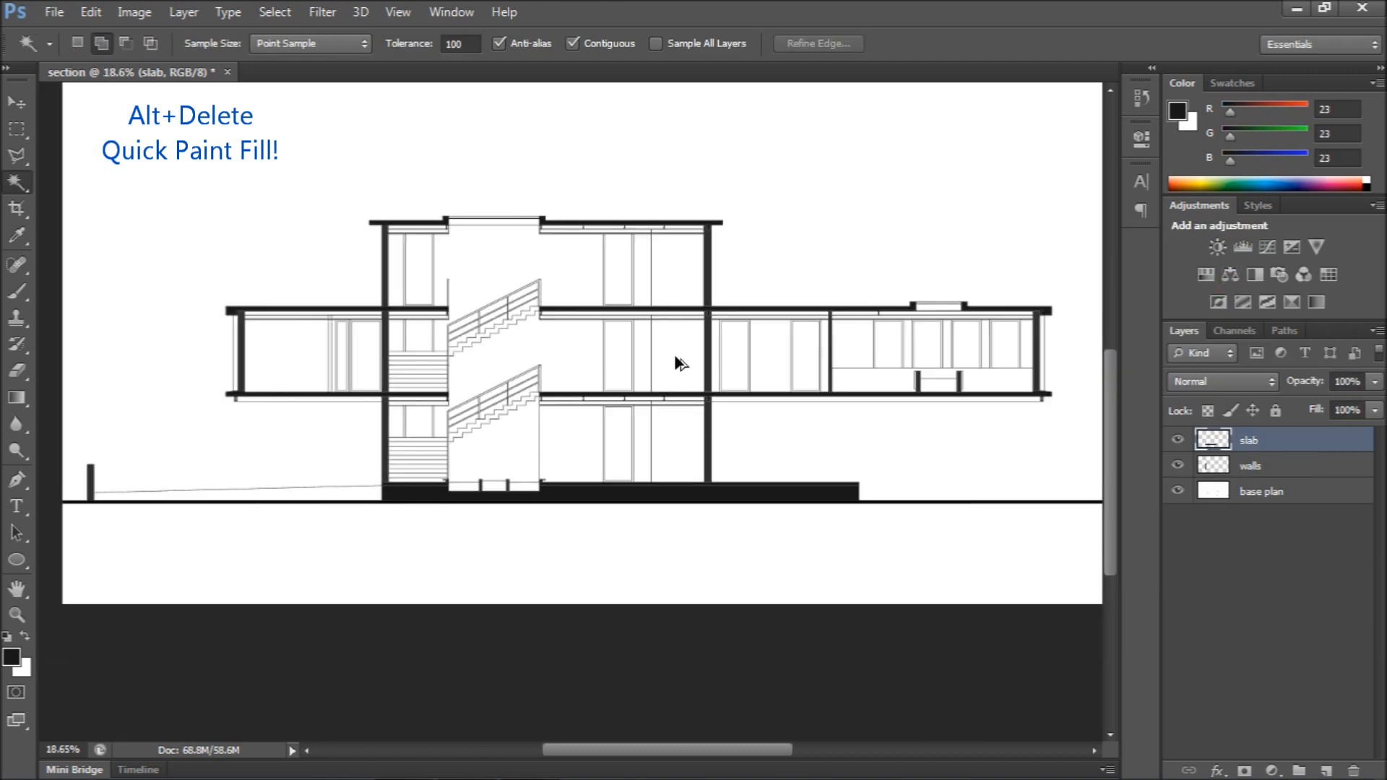
pyautogui.scroll(6, 678, 358)
pyautogui.scroll(-4, 763, 311)
pyautogui.scroll(3, 229, 303)
pyautogui.scroll(-5, 224, 310)
pyautogui.scroll(2, 176, 353)
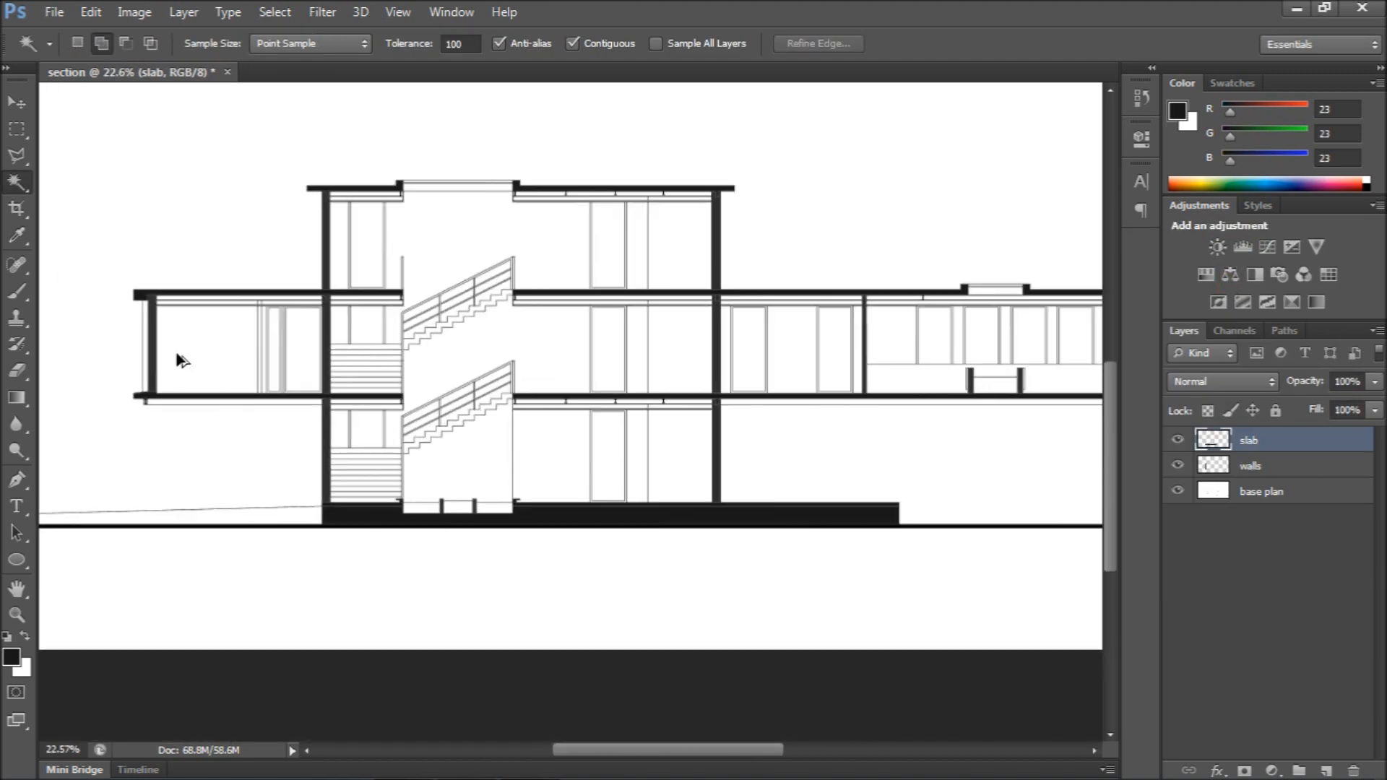
pyautogui.click(13, 658)
pyautogui.click(1300, 283)
pyautogui.hotkey('alt', 'Delete')
pyautogui.hotkey('ctrl', 'd')
pyautogui.scroll(-1, 672, 379)
pyautogui.hotkey('ctrl', 'alt', 'z')
# Try filling the slabs with a mid grey, then step back to the active slab selection
pyautogui.click(13, 658)
pyautogui.moveTo(781, 462); pyautogui.dragTo(730, 432)
pyautogui.click(1213, 282)
pyautogui.hotkey('alt', 'Delete')
pyautogui.hotkey('ctrl', 'd')
pyautogui.scroll(-1, 621, 285)
pyautogui.hotkey('ctrl', 'alt', 'z')
# Change the slab colour to dark grey RGB 46, 46, 46
pyautogui.click(12, 658)
pyautogui.moveTo(783, 535); pyautogui.dragTo(706, 567)
pyautogui.click(706, 401)
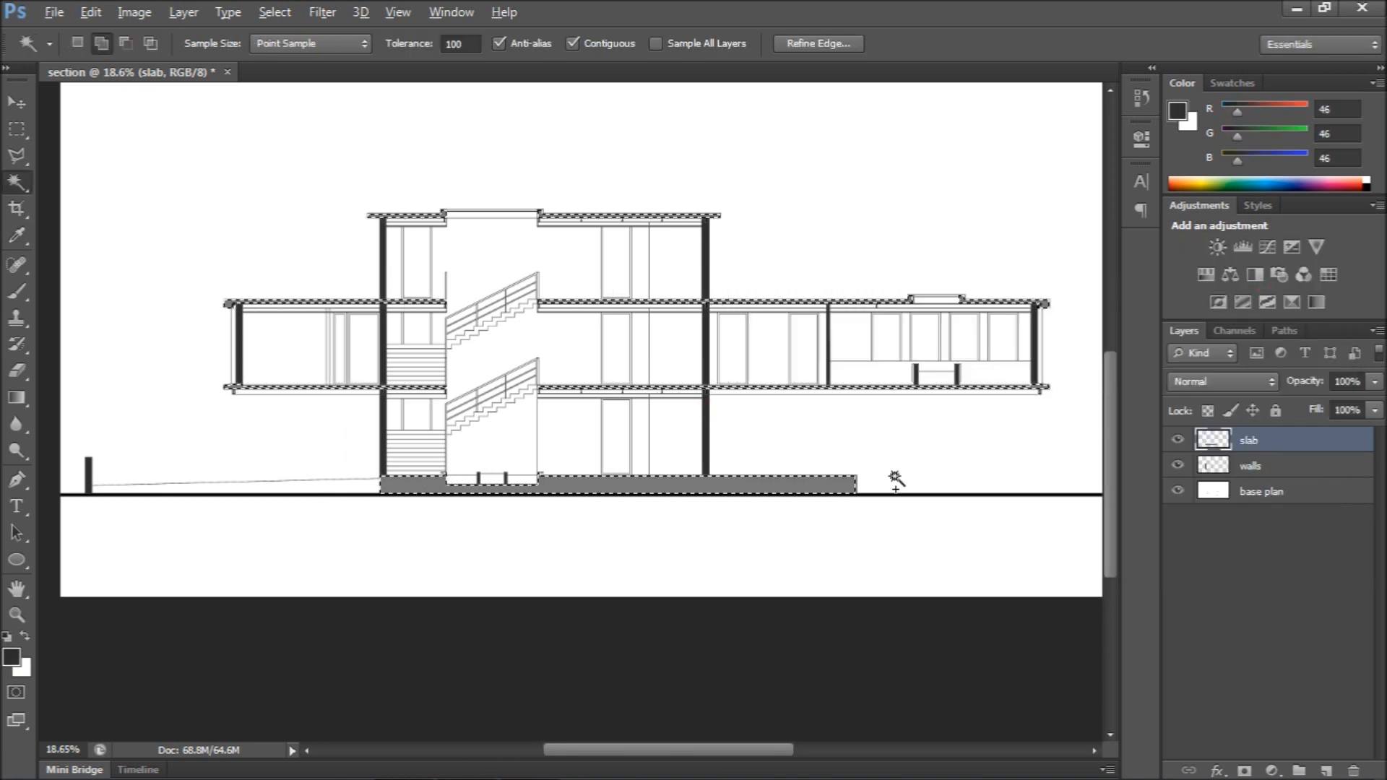
# On the base plan layer, select the left wing's outer end strip and the beam cavities beneath its floor slabs
pyautogui.scroll(4, 546, 313)
pyautogui.scroll(10, 89, 350)
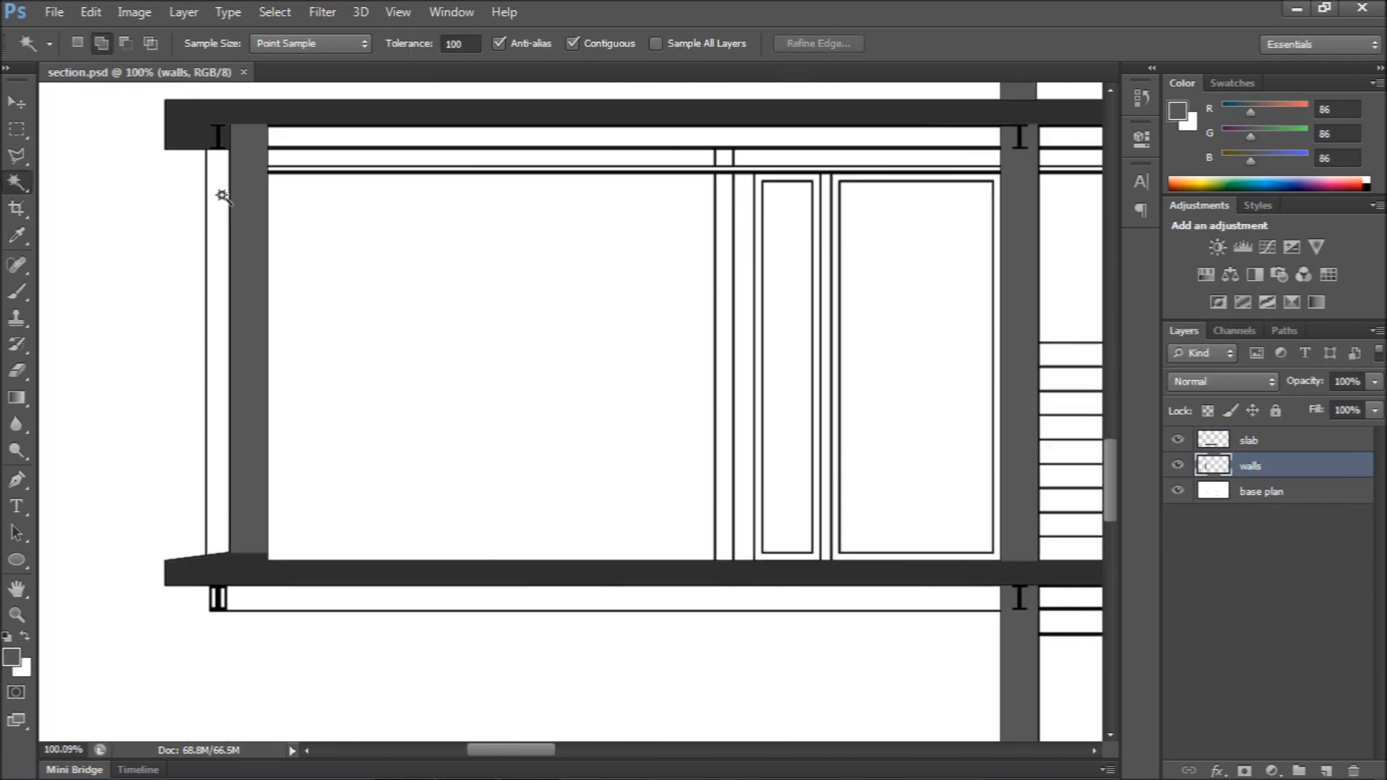
pyautogui.click(1261, 493)
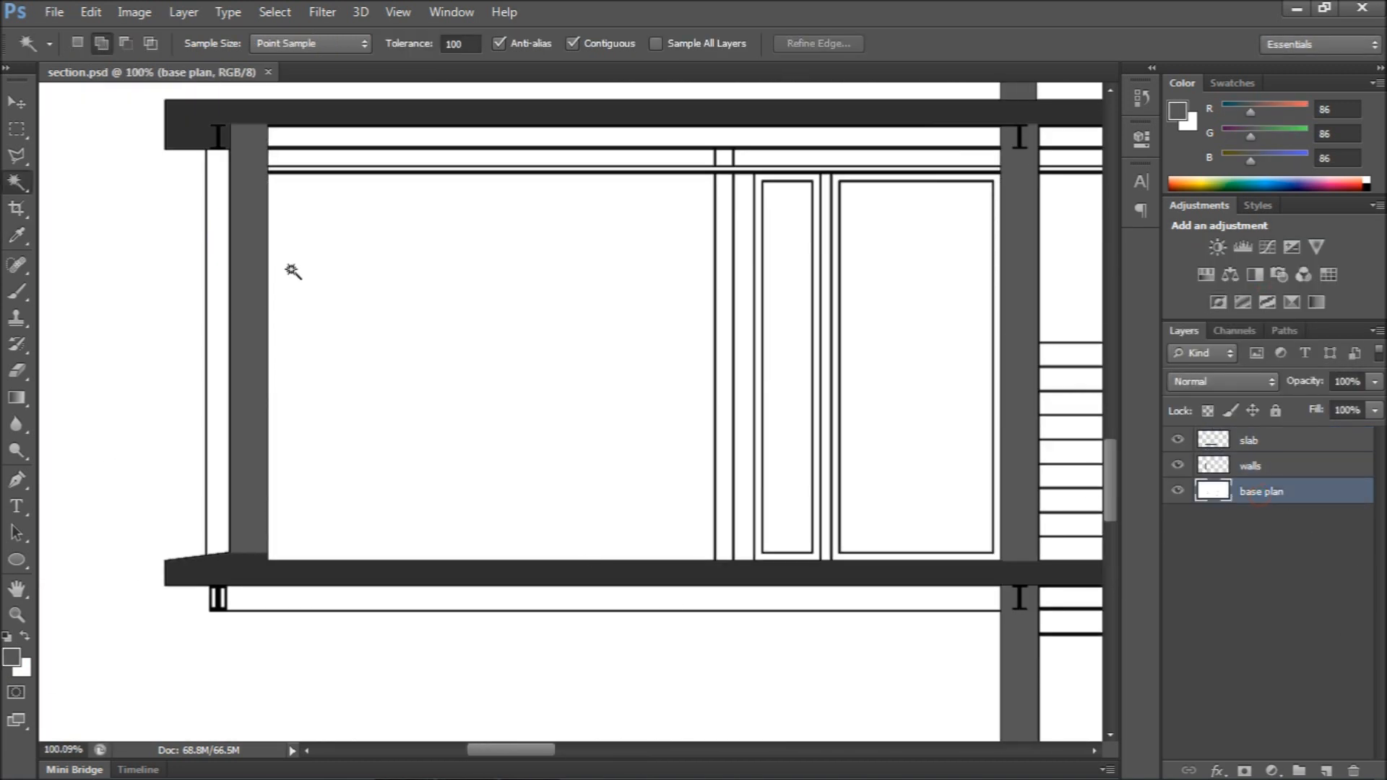
pyautogui.scroll(-4, 560, 257)
pyautogui.scroll(4, 723, 206)
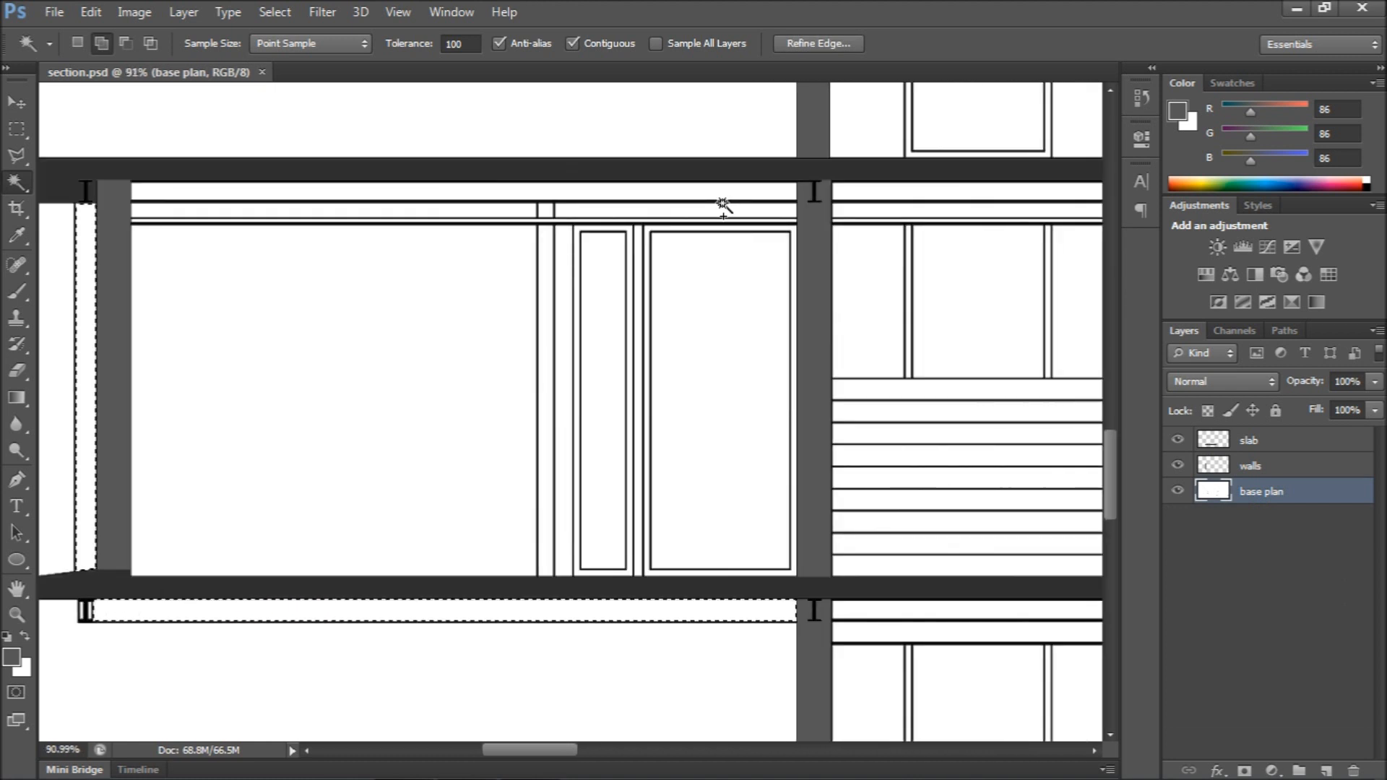
pyautogui.click(718, 197)
pyautogui.click(874, 195)
# Add the beam cavities left of the stairs, including the narrow gaps at the slab ends, to the selection
pyautogui.scroll(-4, 328, 241)
pyautogui.scroll(4, 712, 485)
pyautogui.click(664, 486)
pyautogui.scroll(-4, 507, 458)
pyautogui.scroll(6, 731, 480)
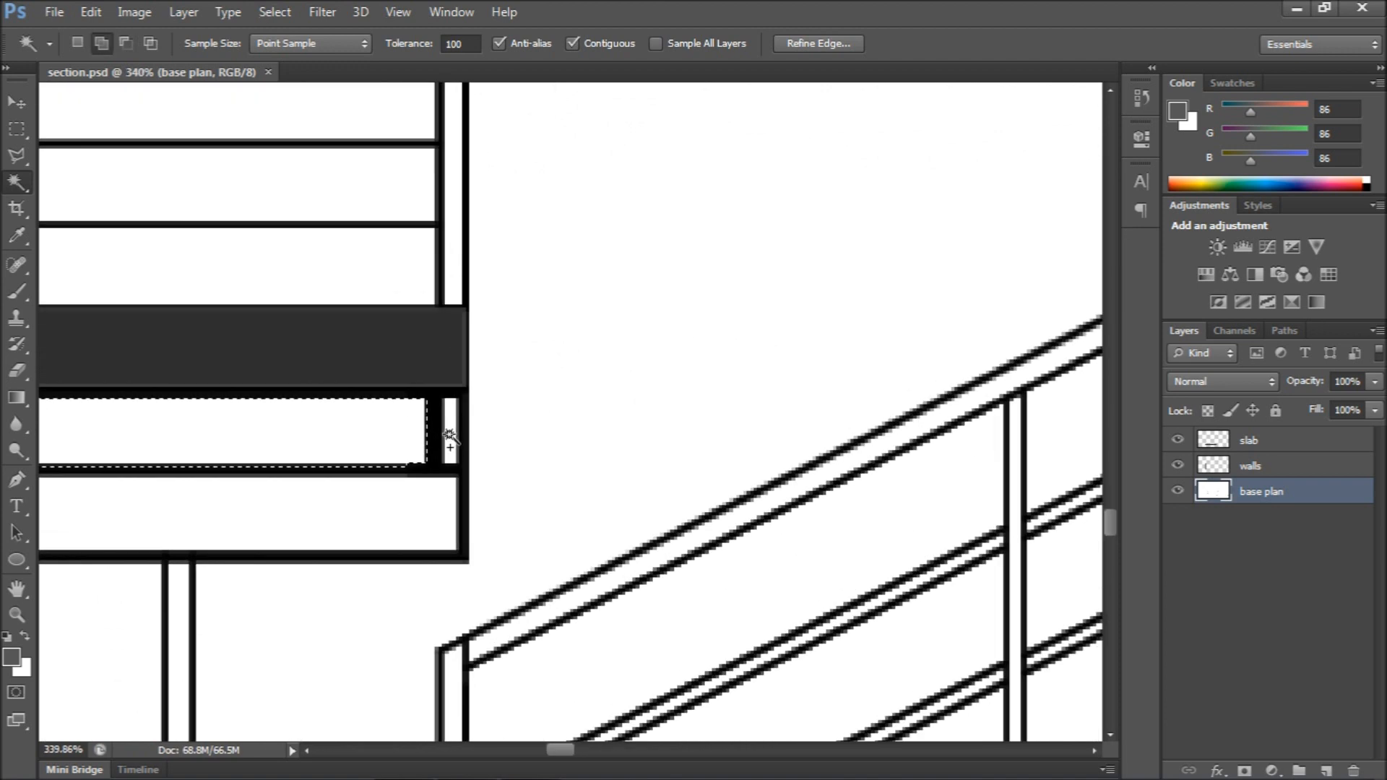
pyautogui.scroll(-4, 224, 399)
pyautogui.scroll(6, 752, 411)
pyautogui.keyDown('shift'); pyautogui.click(434, 409); pyautogui.keyUp('shift')
# Add the beam cavities beneath the floor and roof slabs between the stairs and the right column to the selection
pyautogui.scroll(-4, 434, 409)
pyautogui.scroll(5, 430, 279)
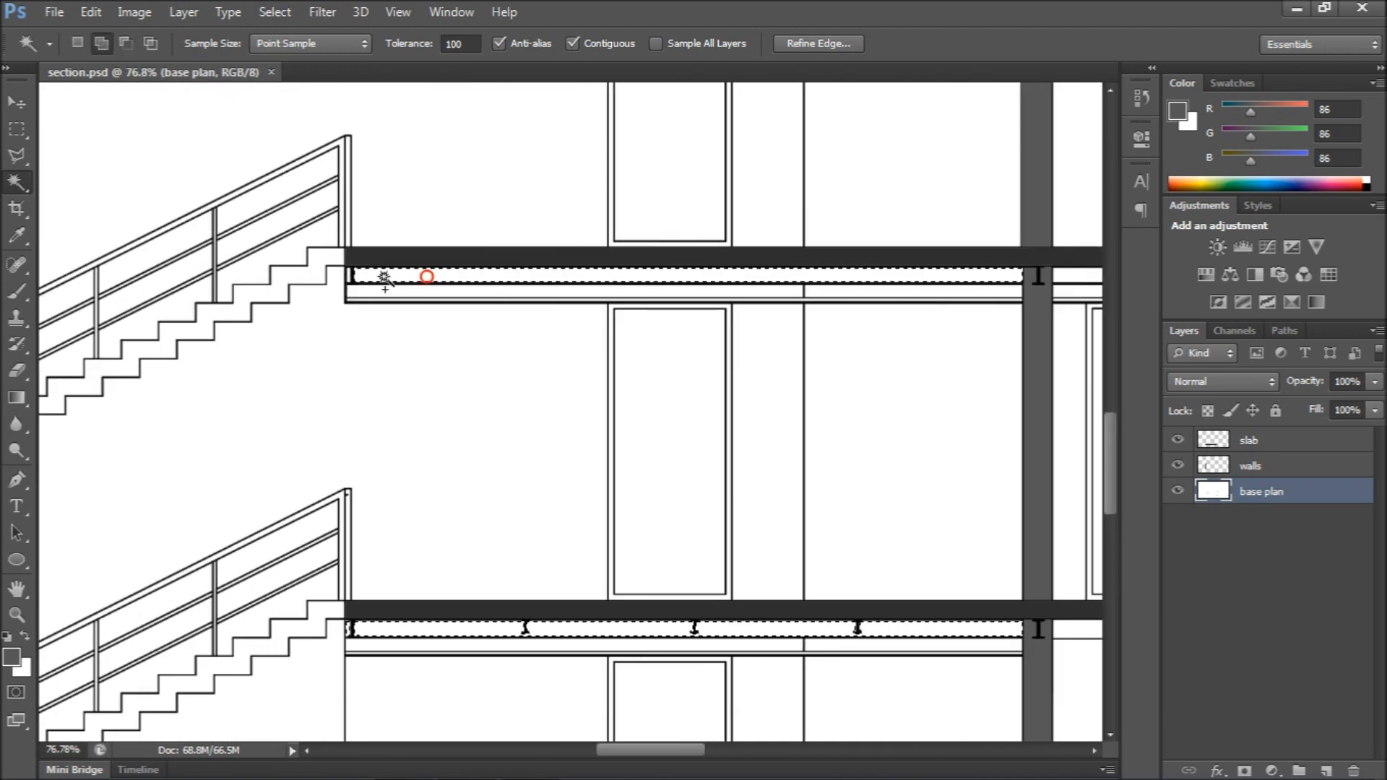
pyautogui.scroll(-4, 390, 433)
pyautogui.scroll(6, 455, 265)
pyautogui.scroll(-5, 424, 350)
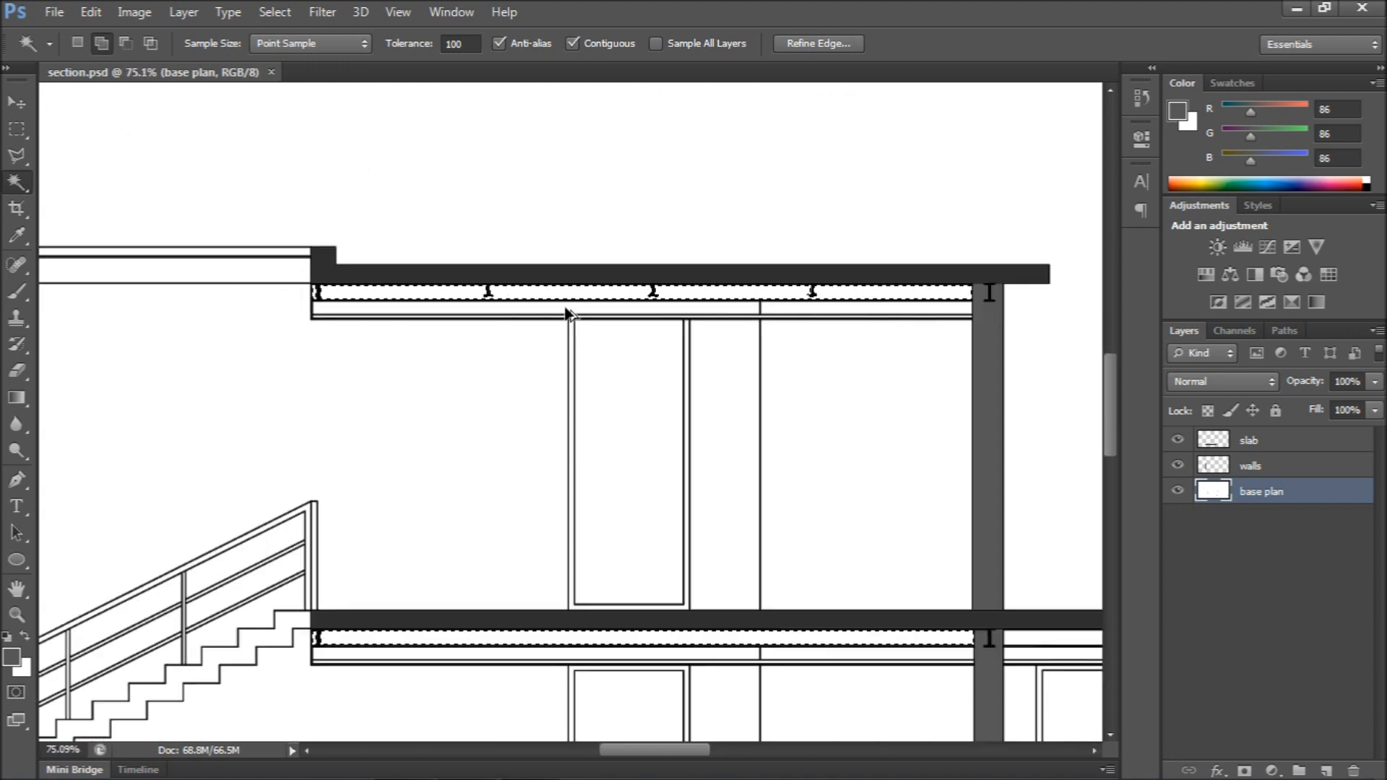
pyautogui.scroll(3, 301, 279)
pyautogui.scroll(4, 316, 272)
pyautogui.scroll(-5, 487, 316)
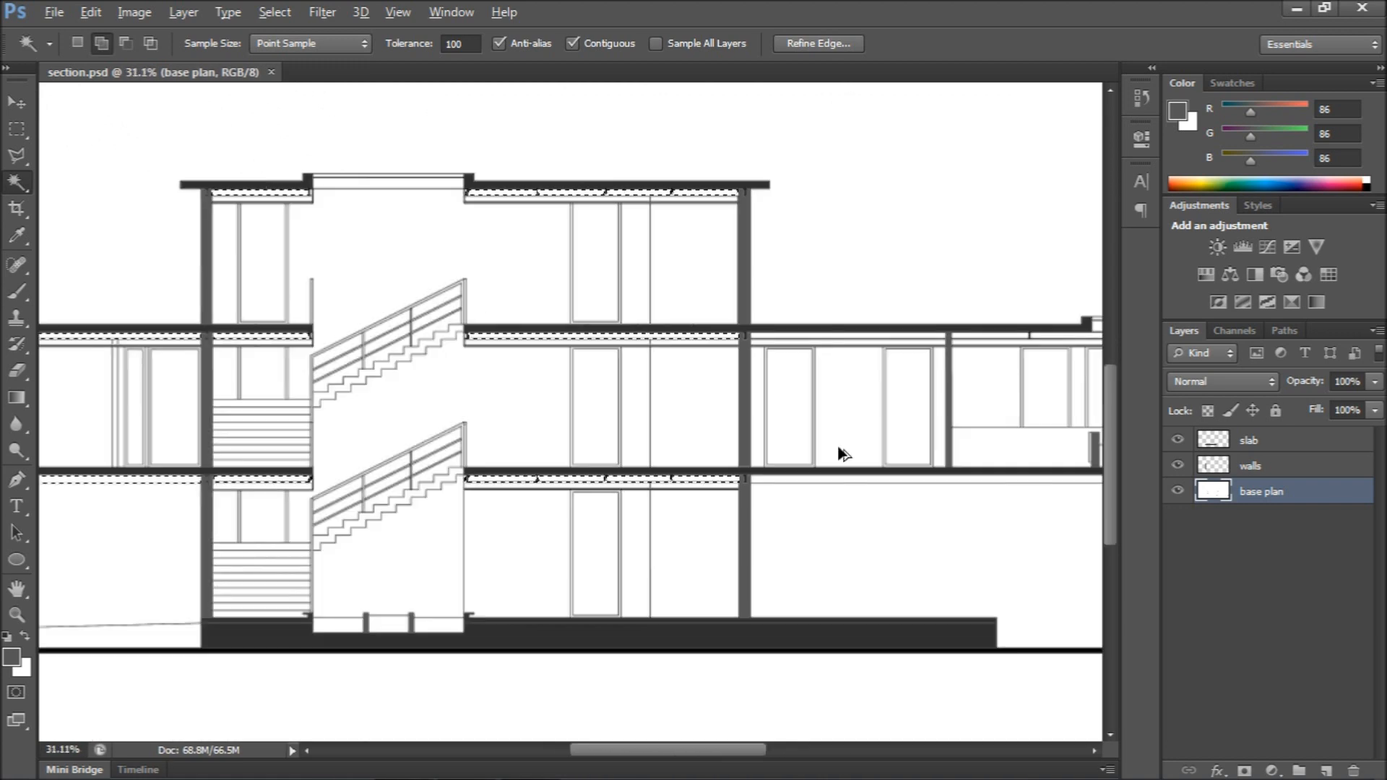
# Add the right wing's beam cavities under the roof and floor slabs and its outer end strip to the selection
pyautogui.scroll(2, 756, 150)
pyautogui.scroll(-3, 229, 300)
pyautogui.scroll(2, 521, 239)
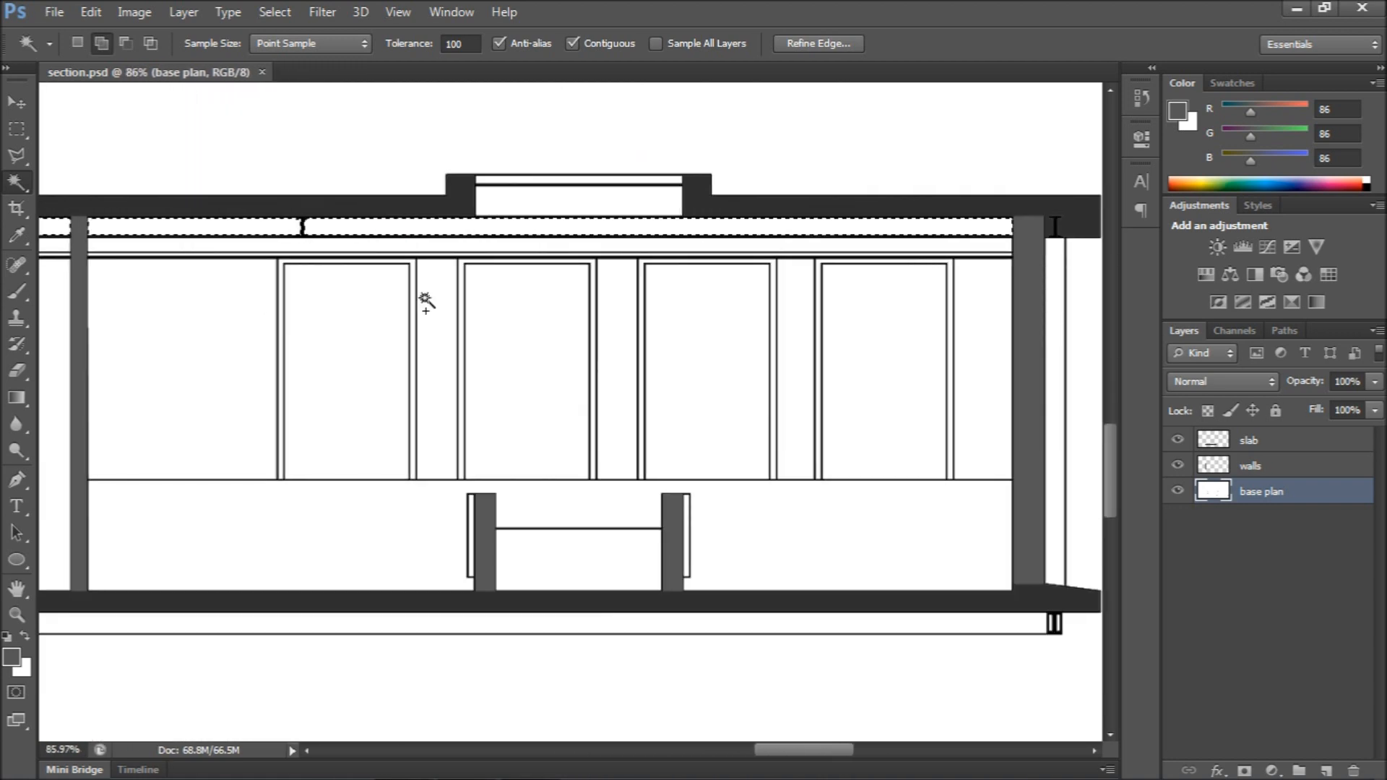
pyautogui.scroll(-6, 920, 571)
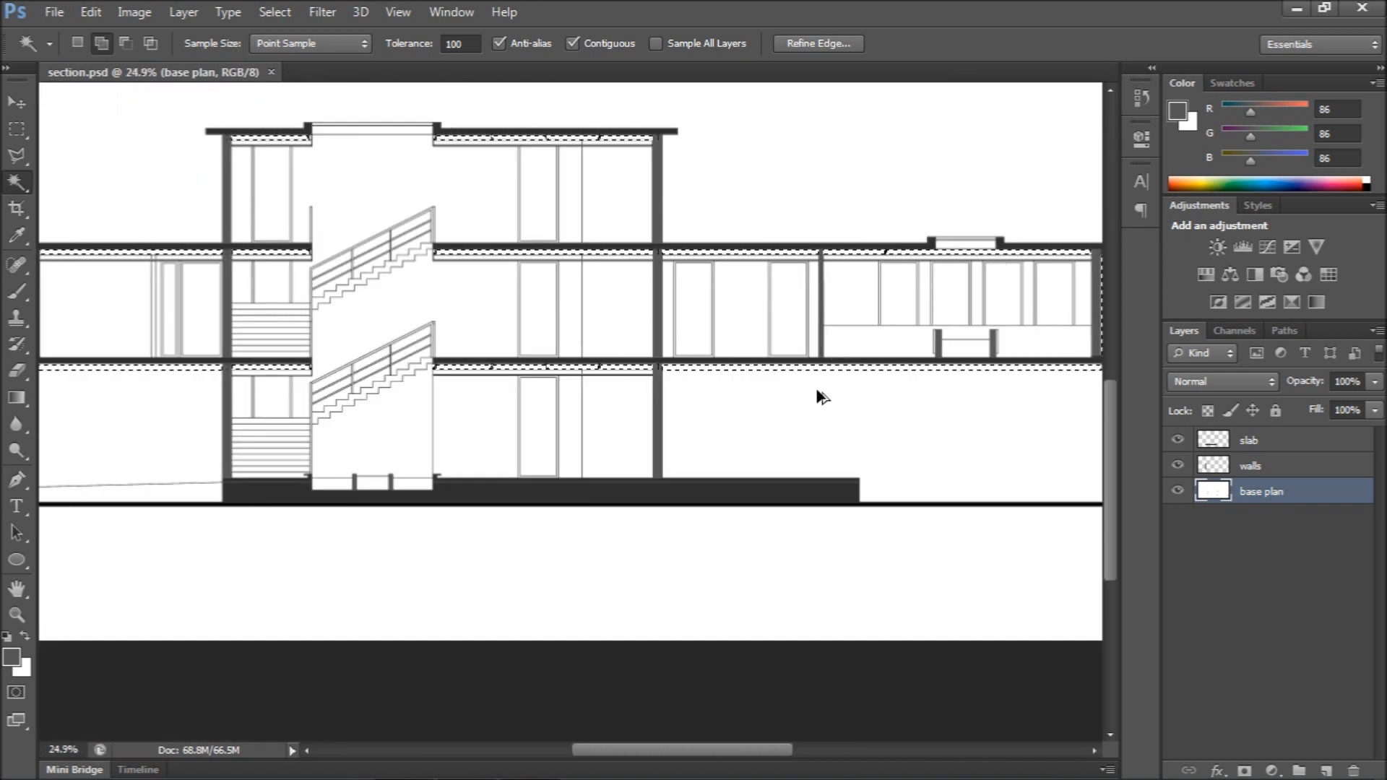
# Create a new layer above the slab layer, fill the selected cavities with light grey RGB 202, 202, 202 and clear the selection
pyautogui.scroll(2, 533, 137)
pyautogui.click(1285, 442)
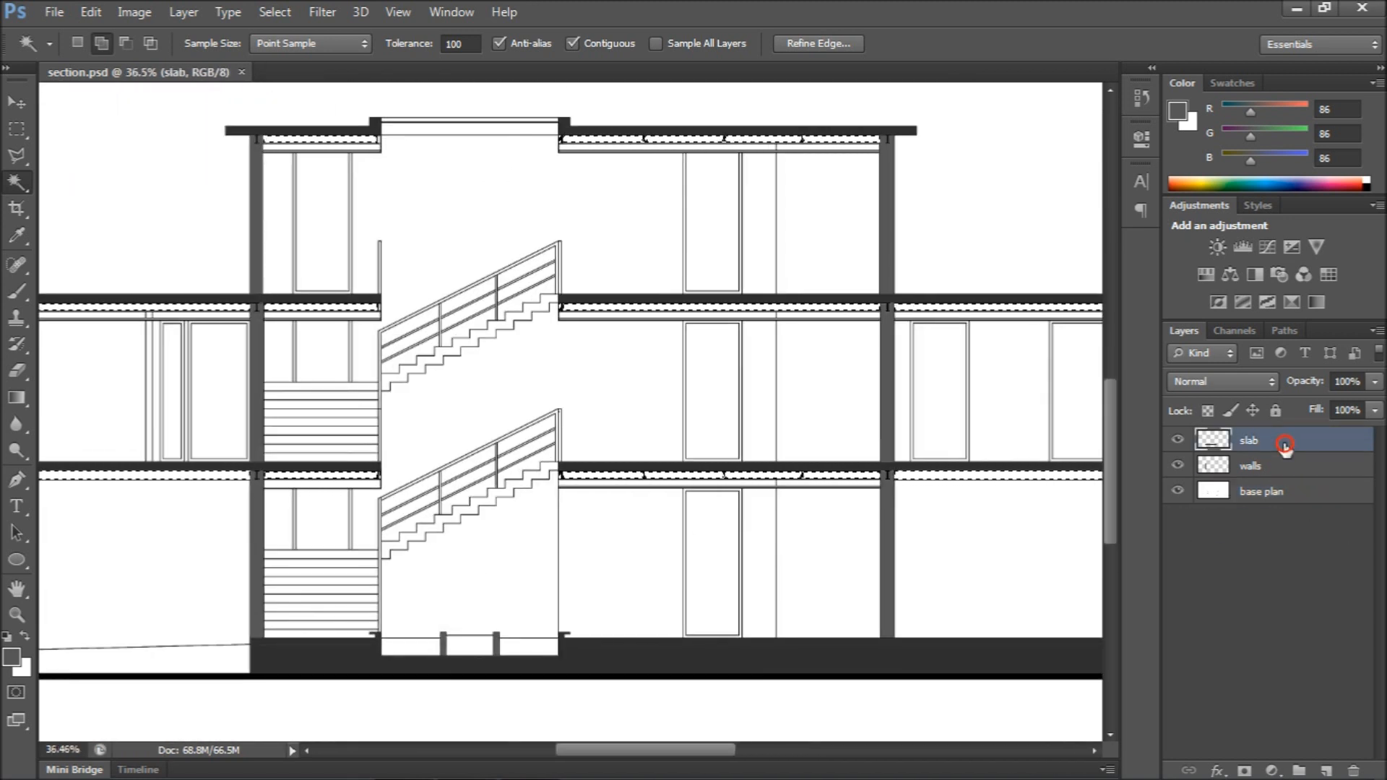
pyautogui.click(1326, 771)
pyautogui.scroll(3, 253, 383)
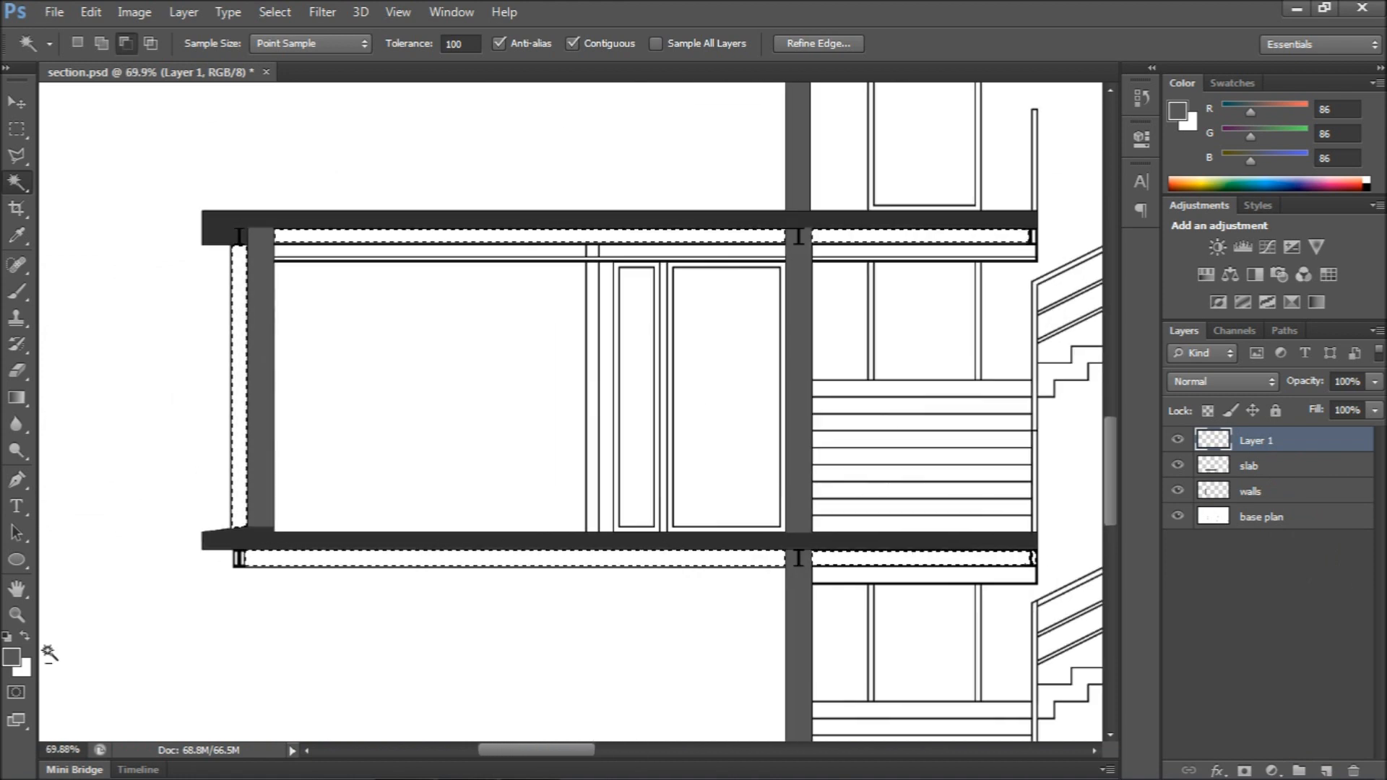
pyautogui.click(10, 656)
pyautogui.click(710, 325)
pyautogui.moveTo(705, 339); pyautogui.dragTo(711, 349)
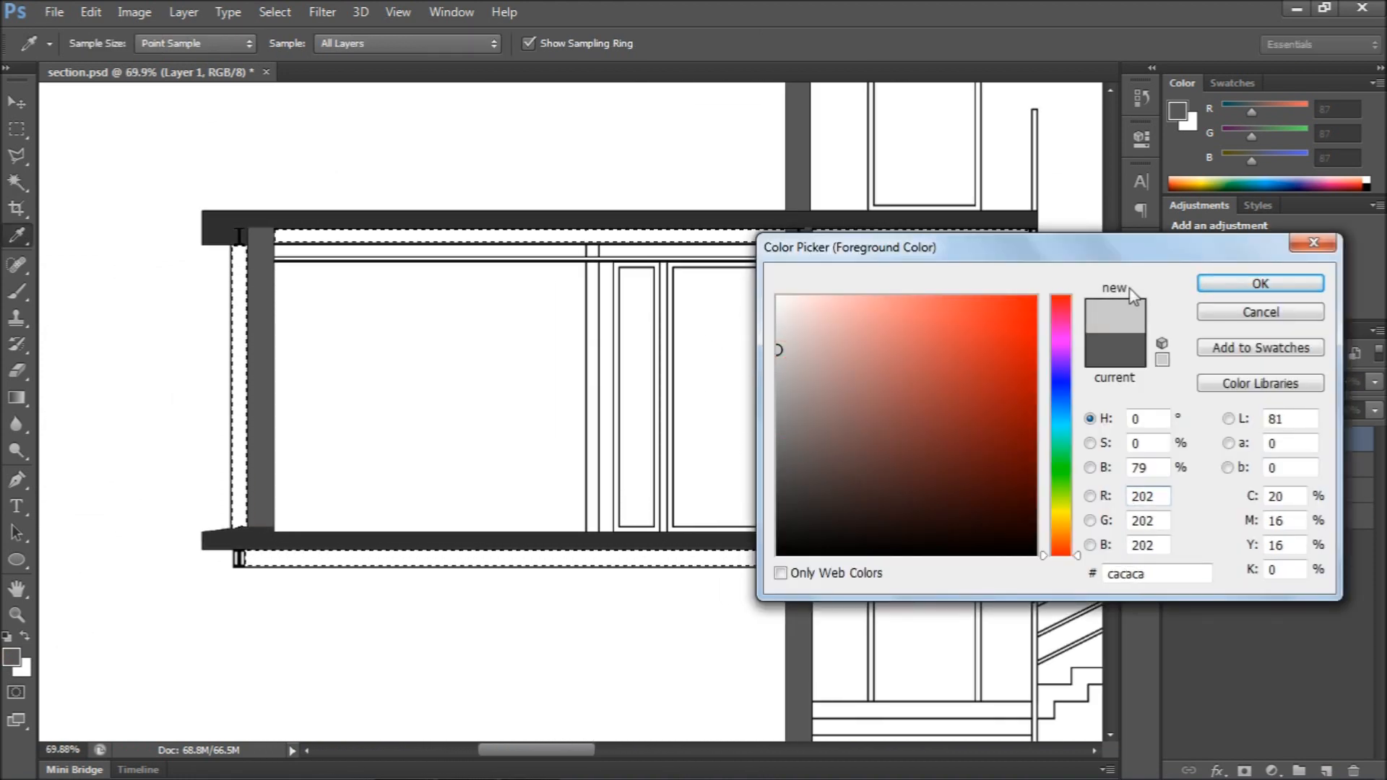
pyautogui.click(1218, 286)
pyautogui.hotkey('alt', 'BackSpace')
pyautogui.hotkey('ctrl', 'd')
# Rename the light grey beam cavity layer as structure
pyautogui.scroll(-4, 650, 426)
pyautogui.scroll(5, 947, 316)
pyautogui.moveTo(947, 316); pyautogui.dragTo(1162, 388)
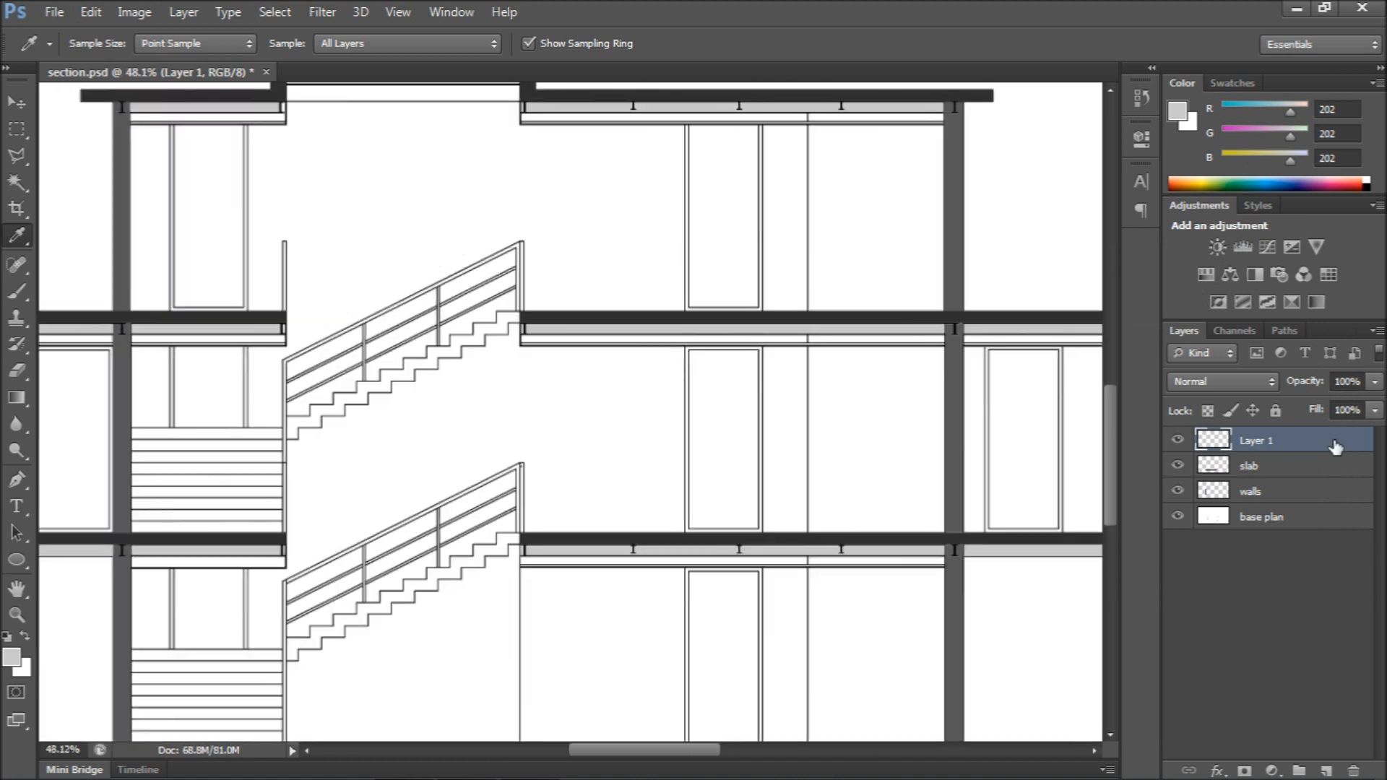
pyautogui.write('structure')
pyautogui.click(1297, 574)
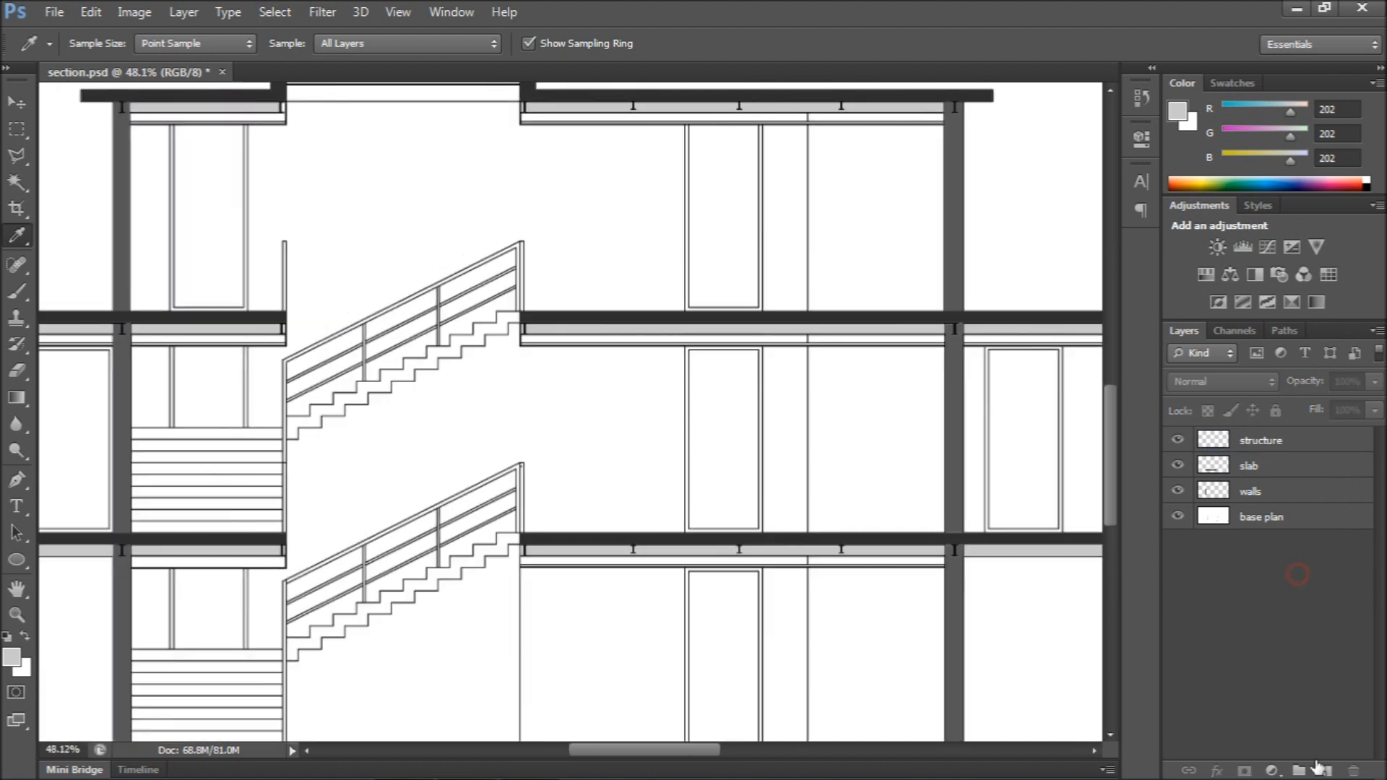
# Add a new layer above the structure layer and name it windows
pyautogui.click(1325, 772)
pyautogui.doubleClick(1270, 442)
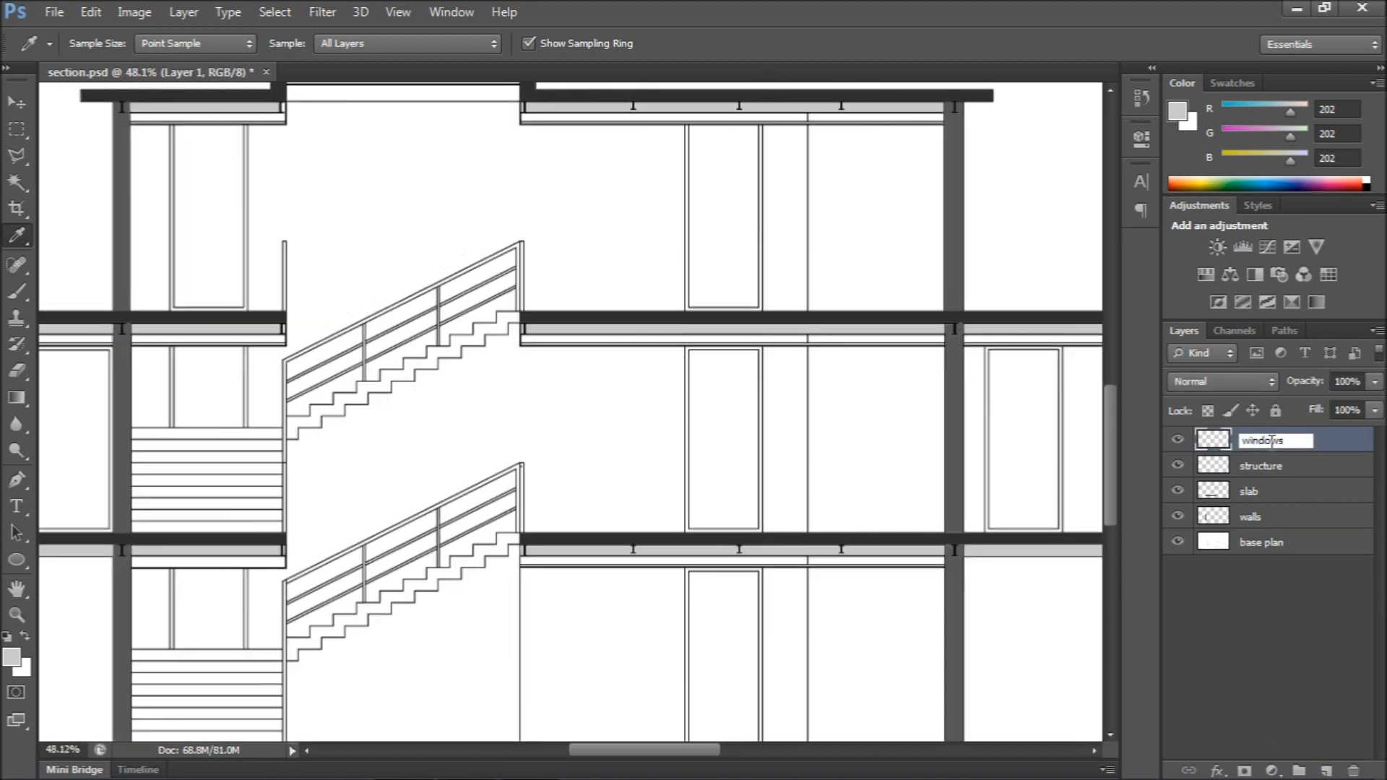
pyautogui.click(1262, 622)
# On the base plan layer, select the top-floor window frames on both sides of the stairs and the middle landing's window frame
pyautogui.click(1258, 544)
pyautogui.scroll(7, 687, 170)
pyautogui.press('w')
pyautogui.click(691, 155)
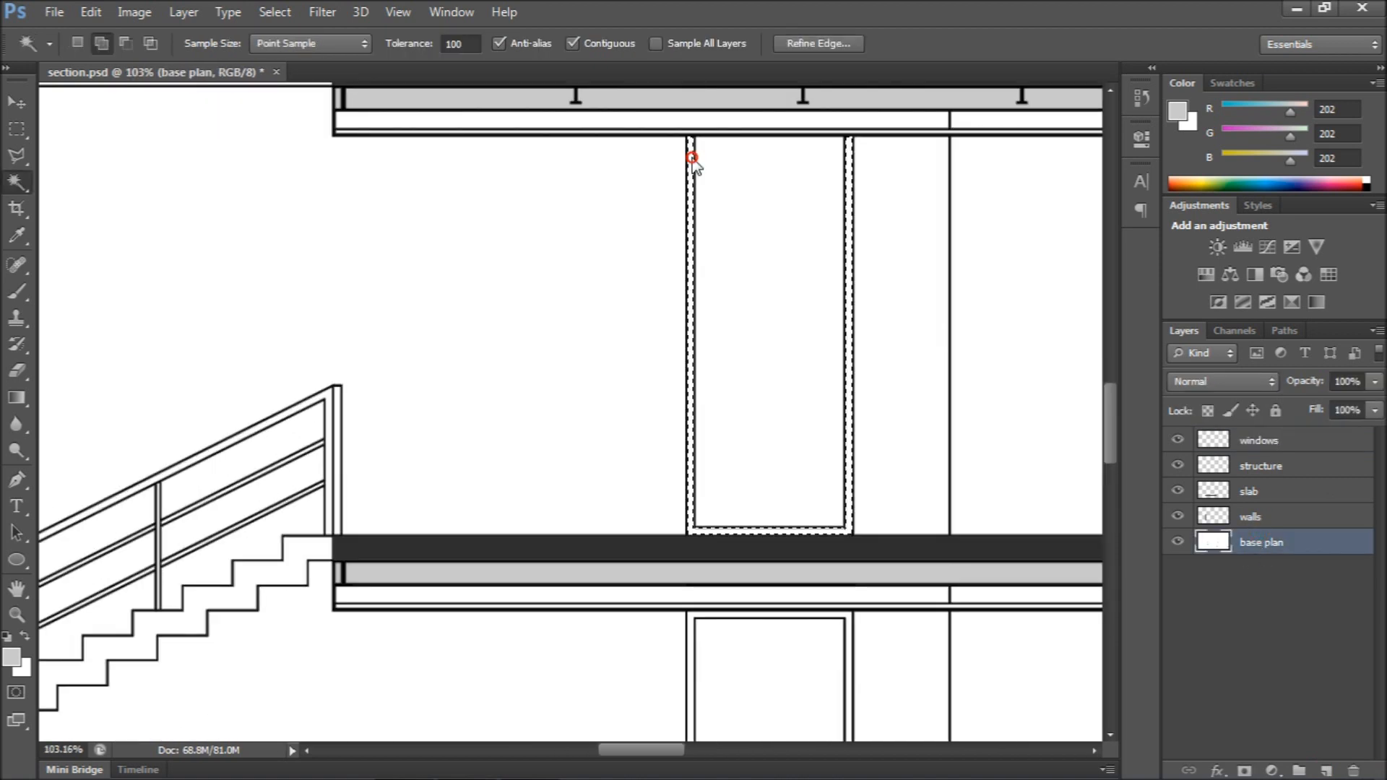
pyautogui.scroll(-6, 685, 258)
pyautogui.scroll(5, 217, 484)
pyautogui.scroll(-3, 426, 500)
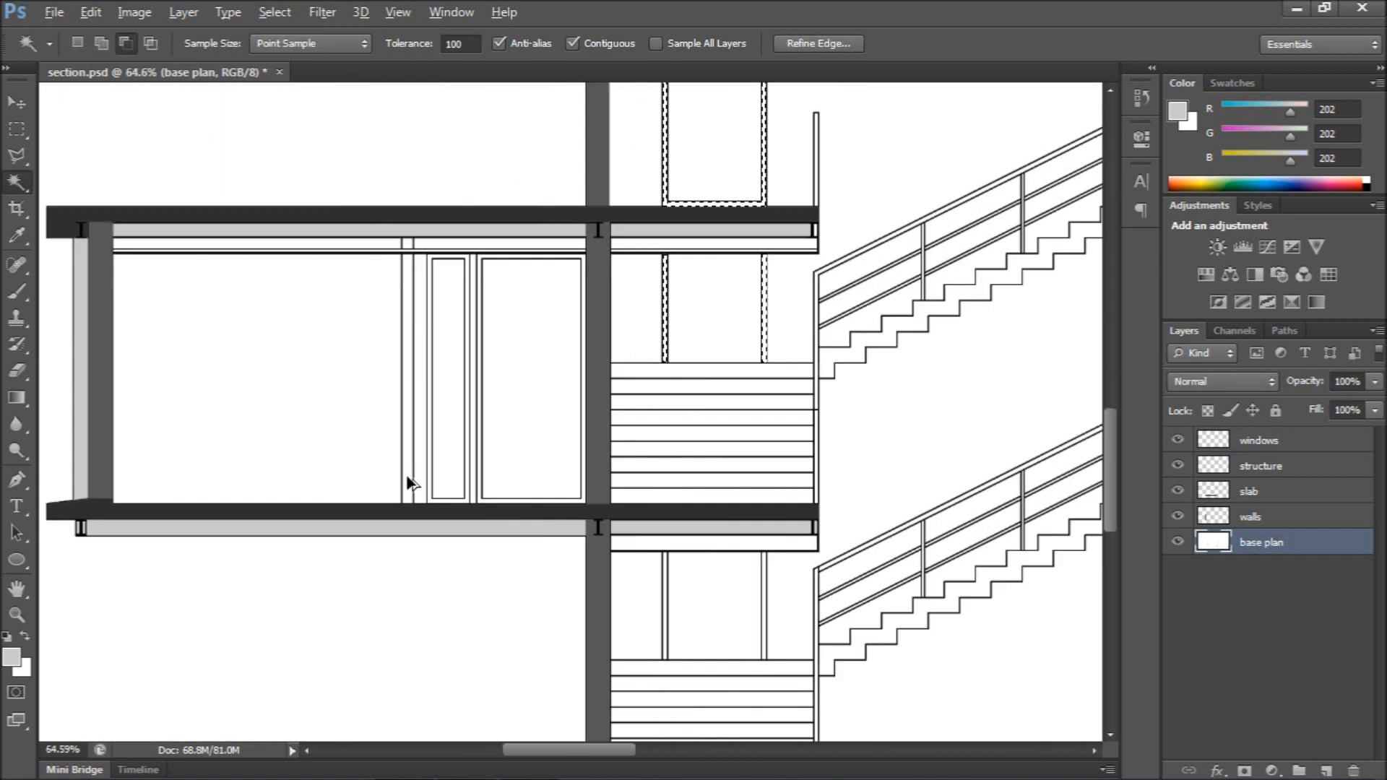
# Add the frames of the left wing's narrow and wide windows to the selection
pyautogui.scroll(4, 442, 514)
pyautogui.keyDown('shift'); pyautogui.click(442, 514); pyautogui.keyUp('shift')
pyautogui.keyDown('shift'); pyautogui.click(522, 514); pyautogui.keyUp('shift')
pyautogui.scroll(2, 532, 521)
pyautogui.scroll(-5, 334, 504)
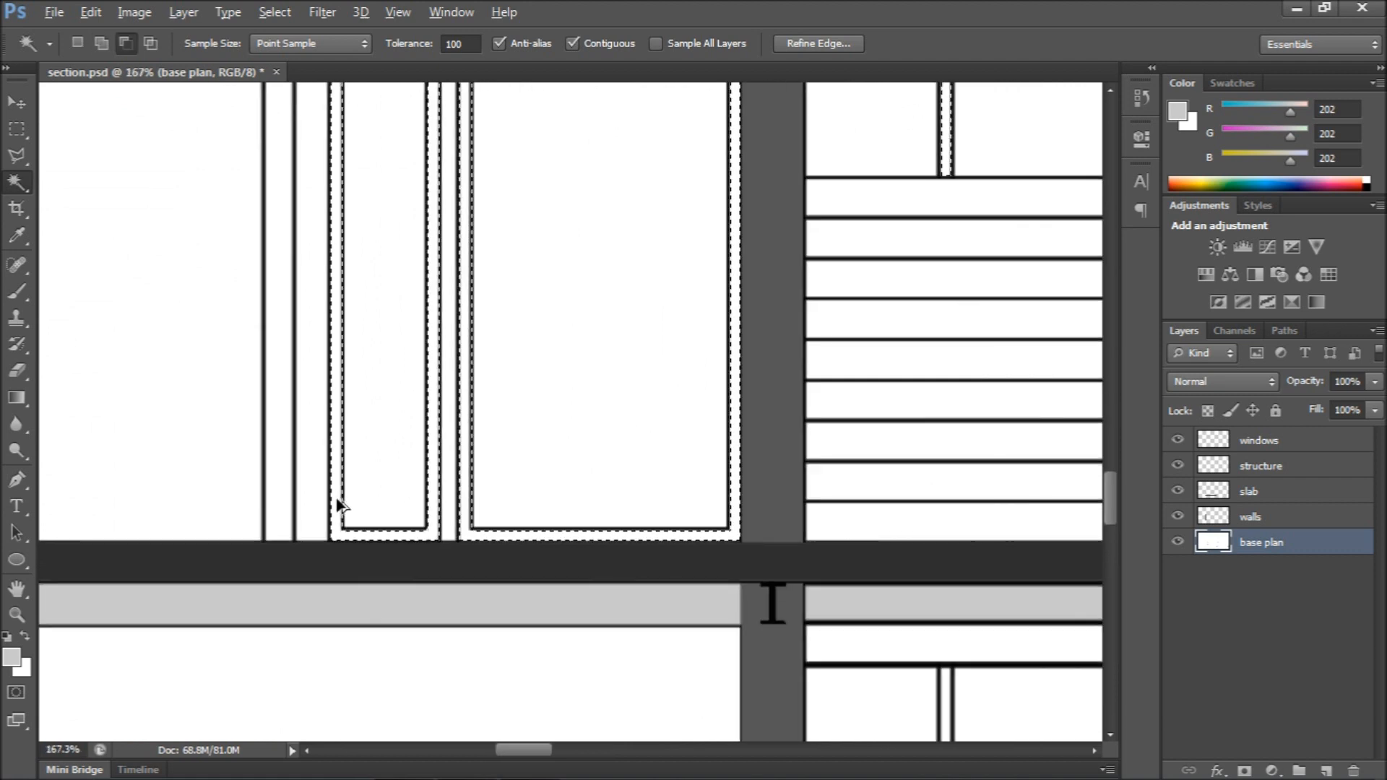
# Add the lower landing's window frame and the middle and ground floor window frames right of the stairs to the selection
pyautogui.scroll(8, 428, 586)
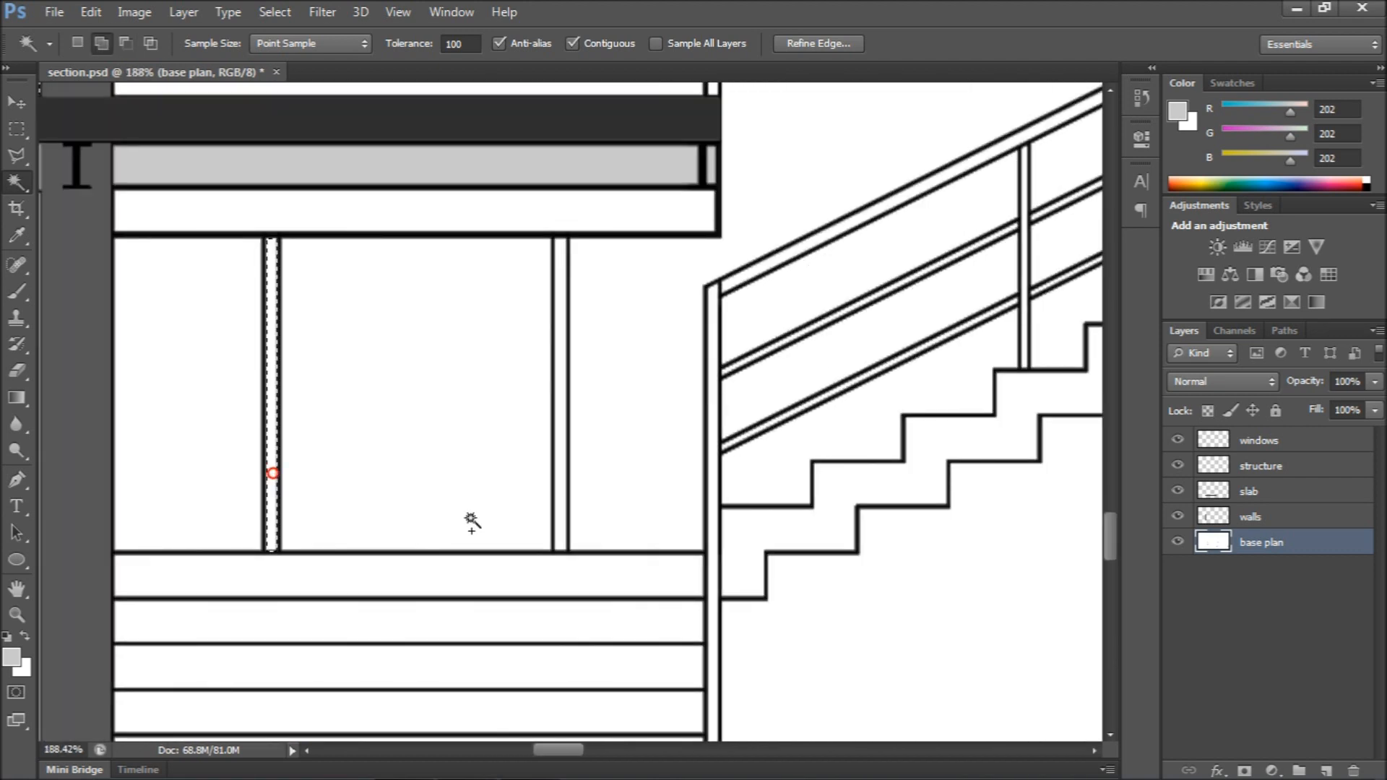
pyautogui.scroll(-8, 564, 409)
pyautogui.scroll(7, 371, 427)
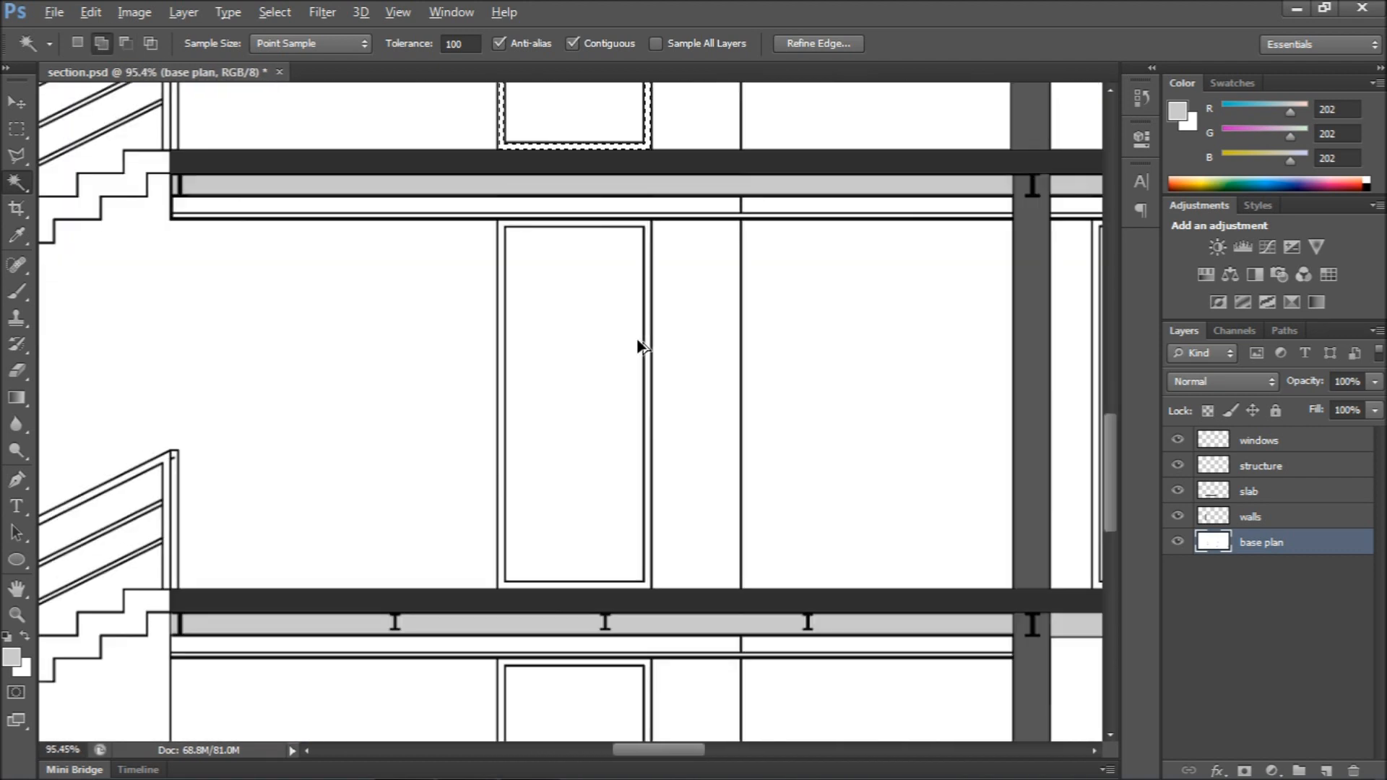
pyautogui.click(653, 396)
pyautogui.scroll(-5, 598, 179)
pyautogui.scroll(7, 614, 499)
pyautogui.click(684, 489)
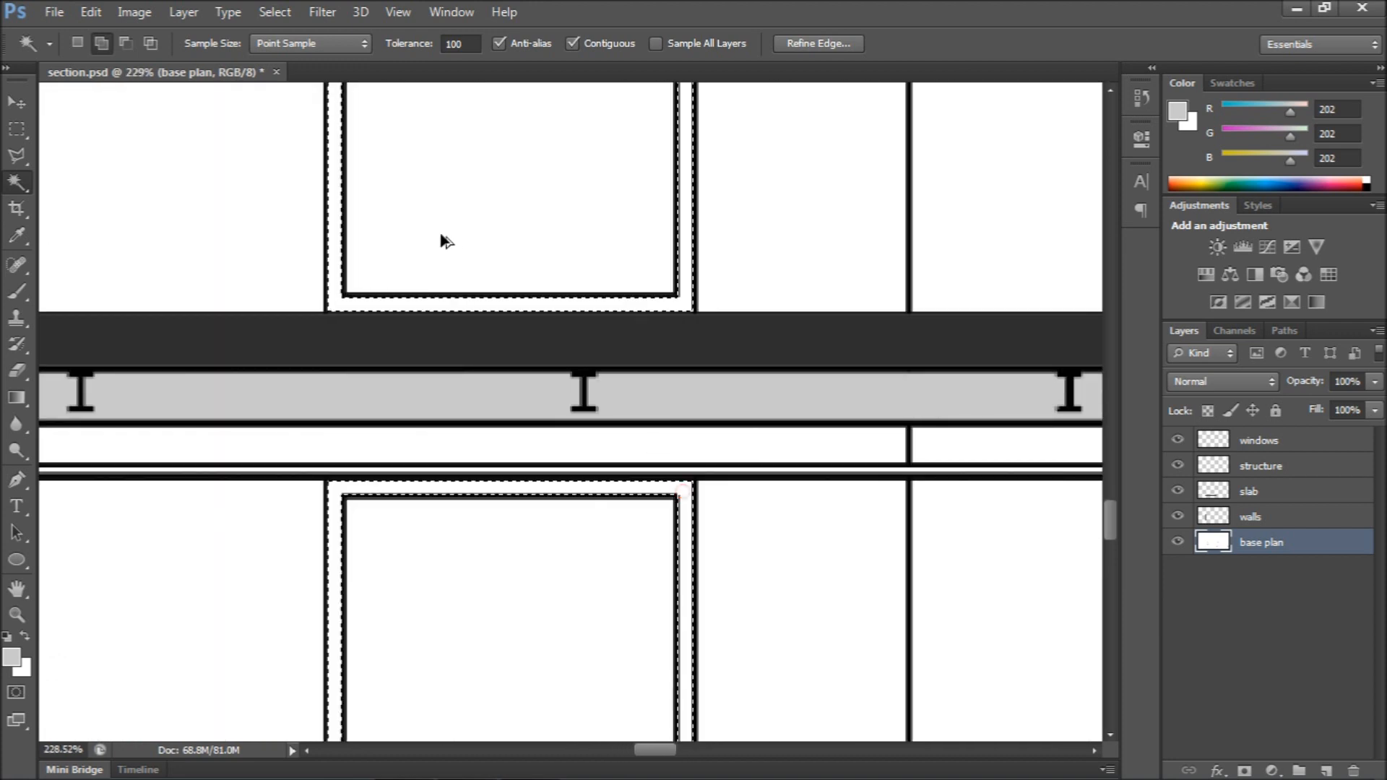
# Add the frames of the right wing's two tall windows to the selection
pyautogui.scroll(-8, 325, 318)
pyautogui.scroll(-1, 258, 361)
pyautogui.scroll(9, 693, 176)
pyautogui.click(689, 179)
pyautogui.click(254, 225)
# Add the frames of the four shorter windows near the right wing's outer end to the selection
pyautogui.scroll(-9, 253, 226)
pyautogui.scroll(7, 803, 272)
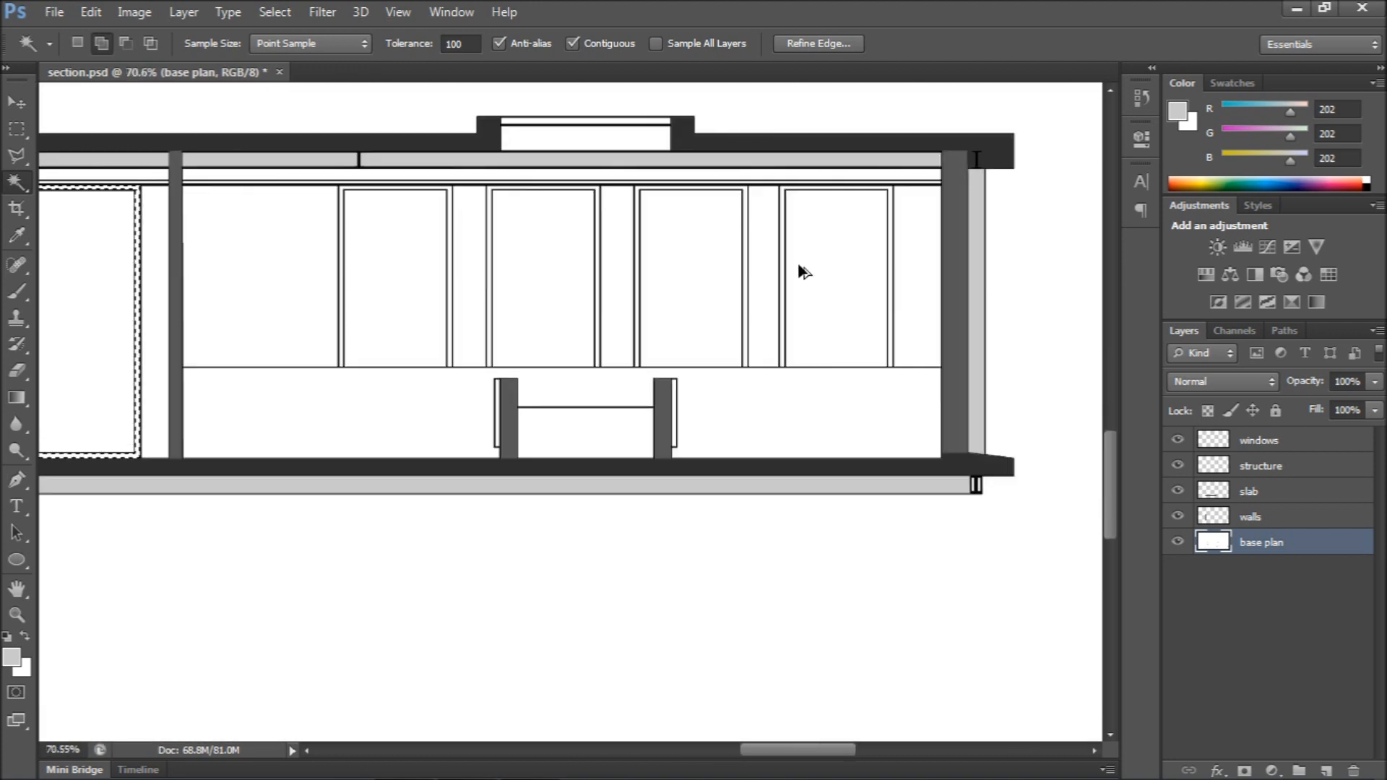
pyautogui.click(660, 151)
pyautogui.click(910, 152)
pyautogui.scroll(-8, 739, 298)
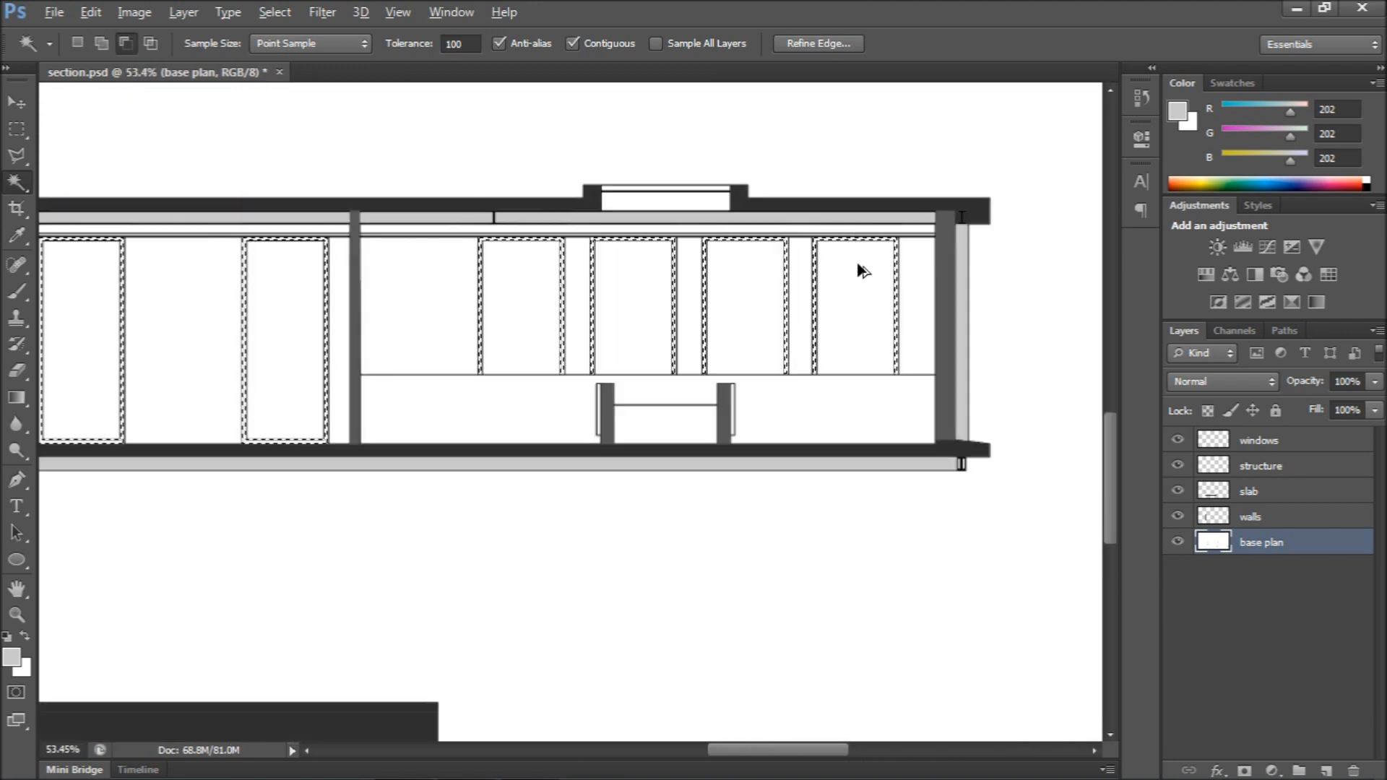
# On the windows layer, fill the selected frames with dark brown RGB 70, 46, 29 and clear the selection
pyautogui.click(1247, 440)
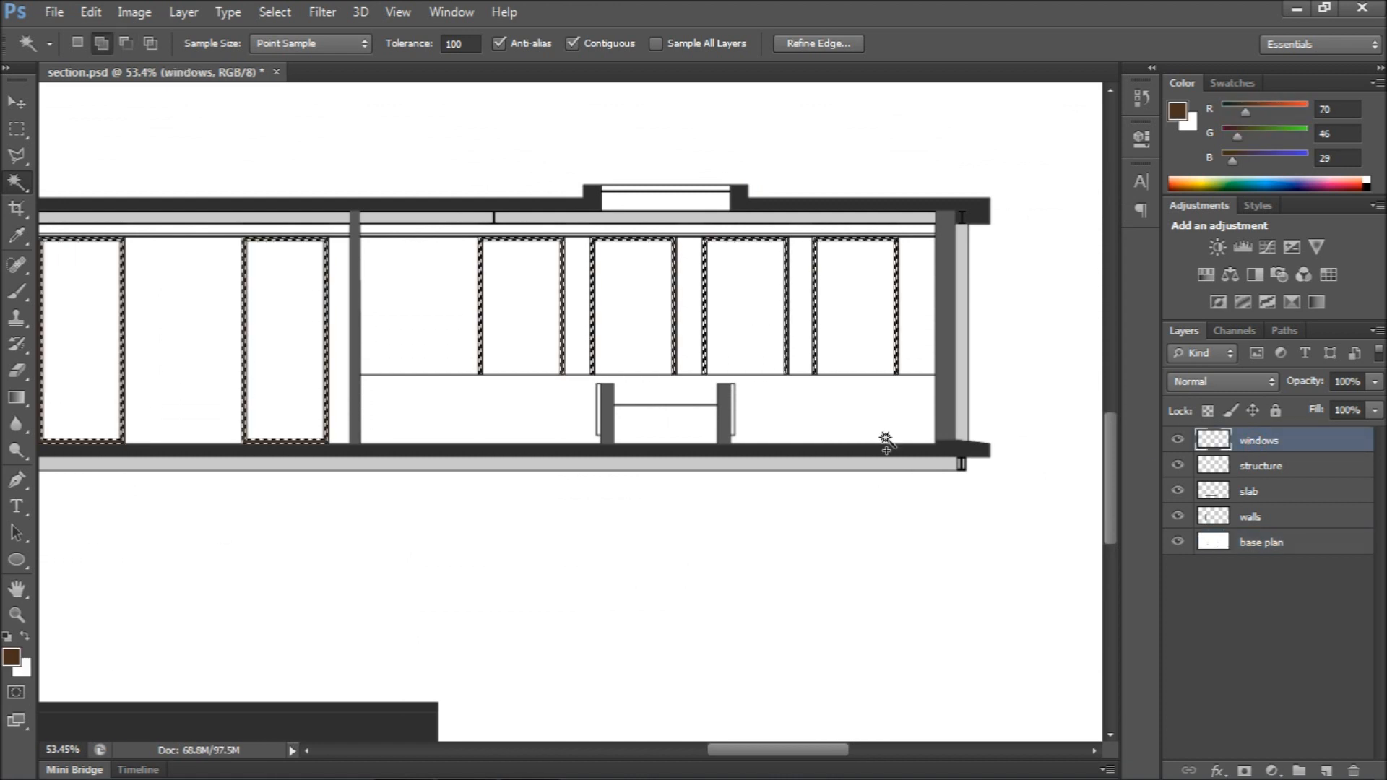
pyautogui.hotkey('ctrl', 'd')
pyautogui.scroll(3, 889, 331)
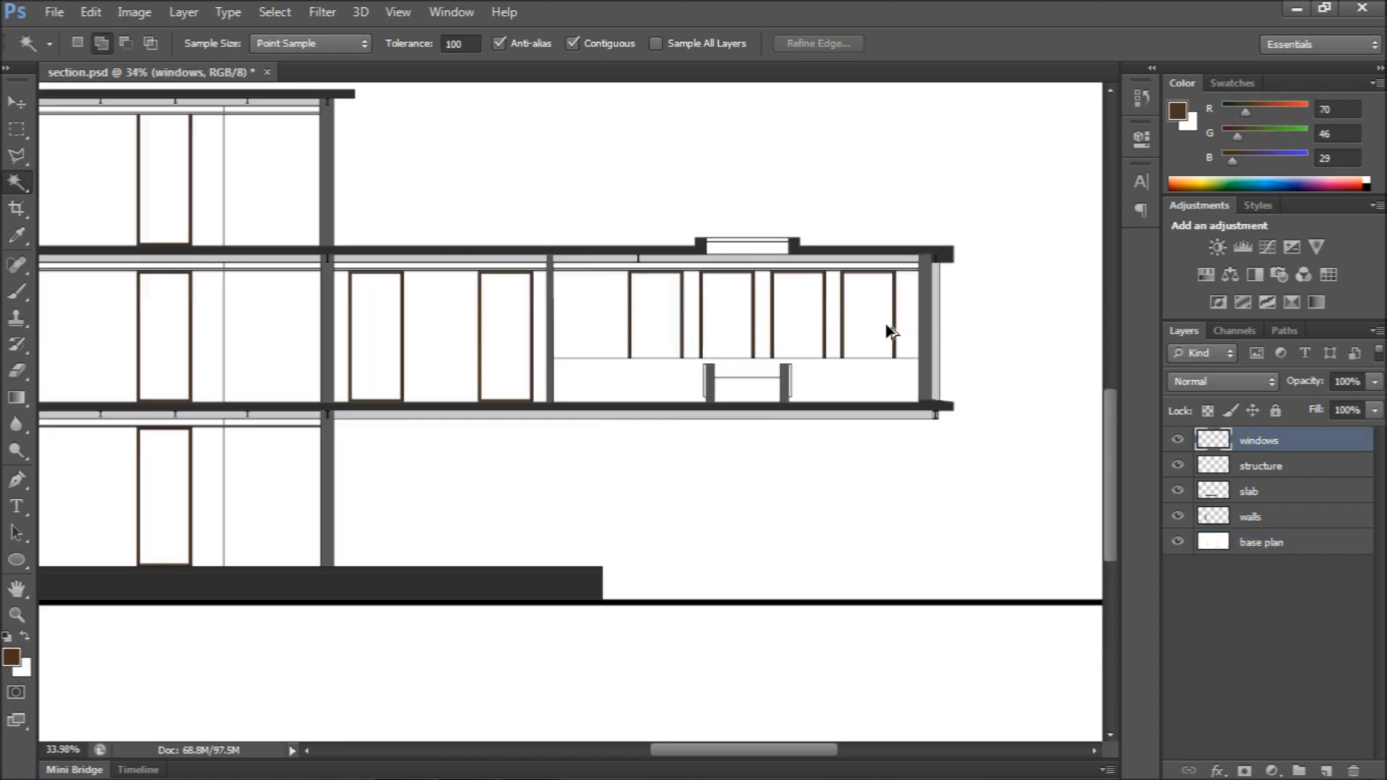
pyautogui.scroll(2, 705, 427)
pyautogui.scroll(-3, 715, 526)
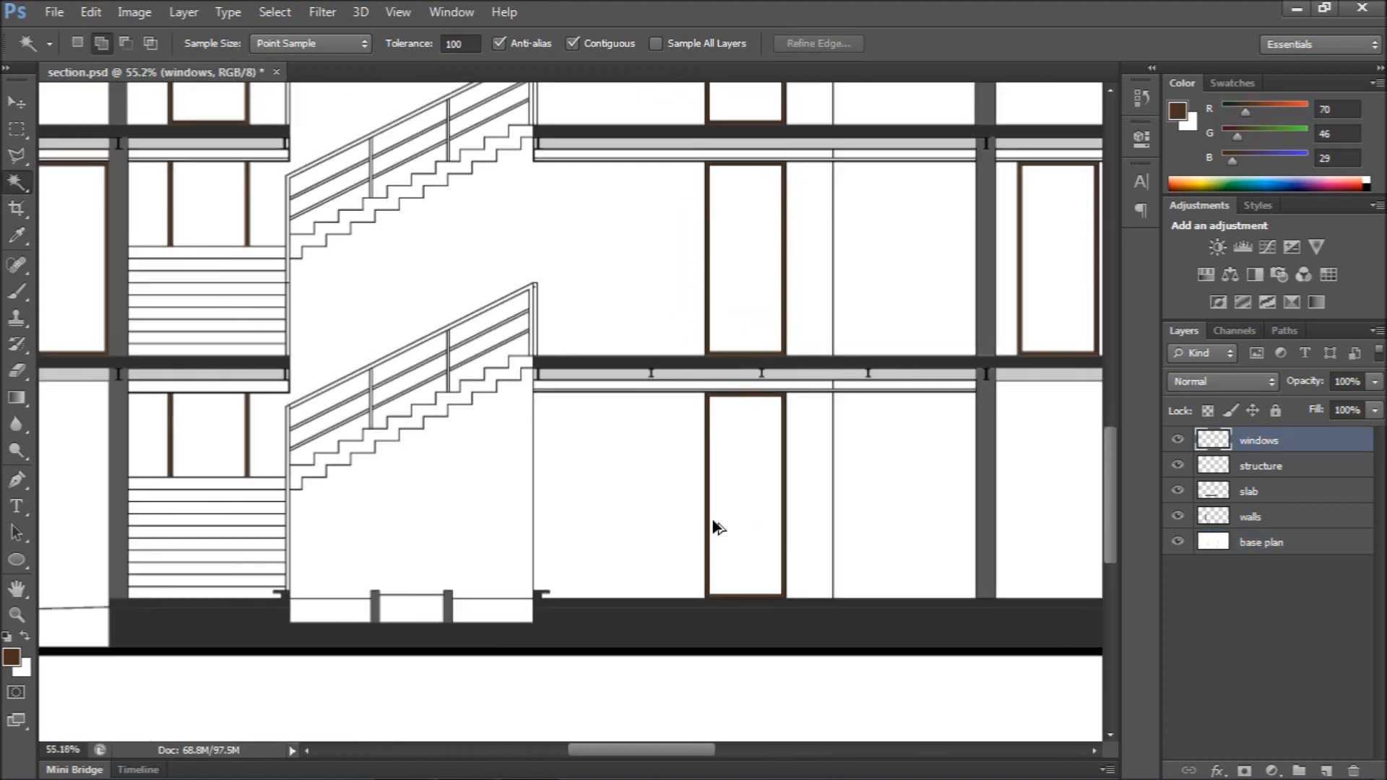
# Restore the frame selection, refill the window frames with lighter brown RGB 99, 79, 65 and deselect
pyautogui.click(714, 525)
pyautogui.click(13, 658)
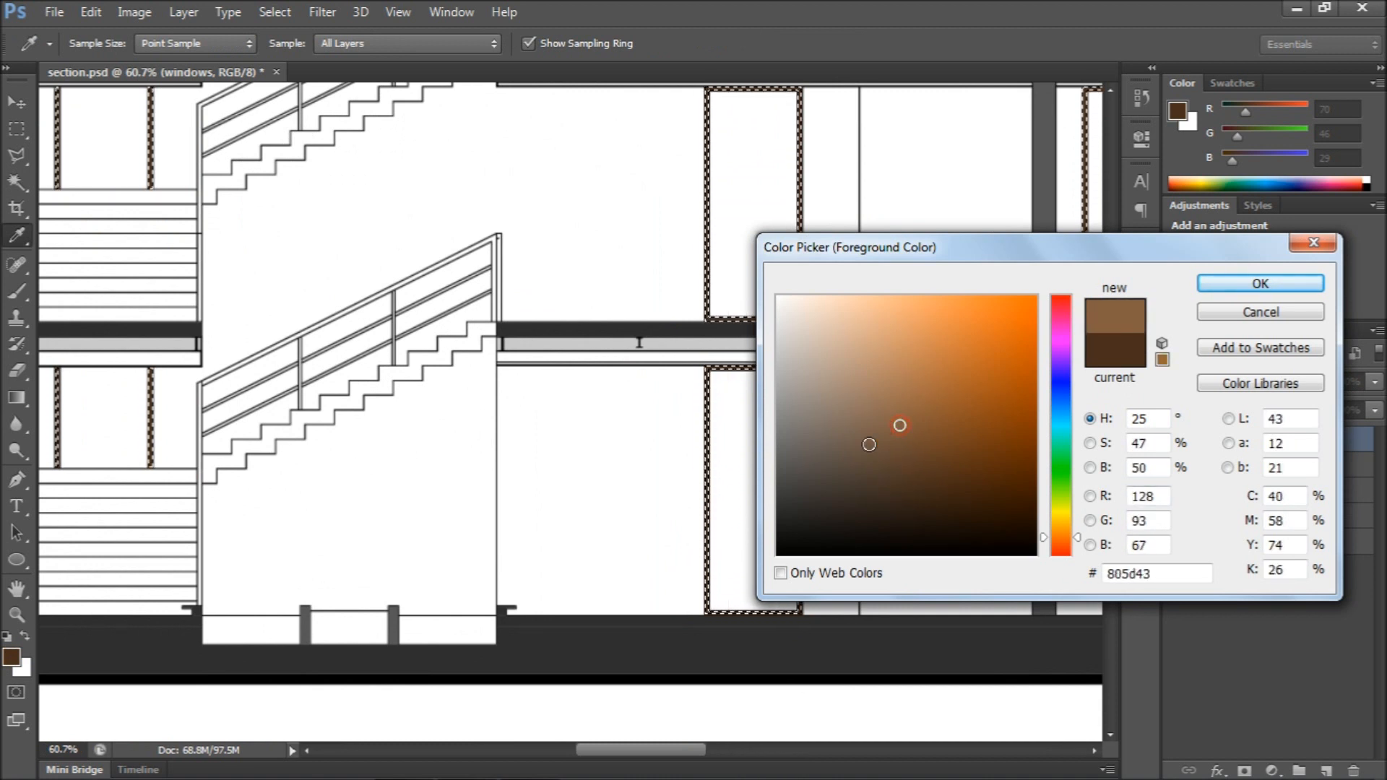
pyautogui.click(1202, 285)
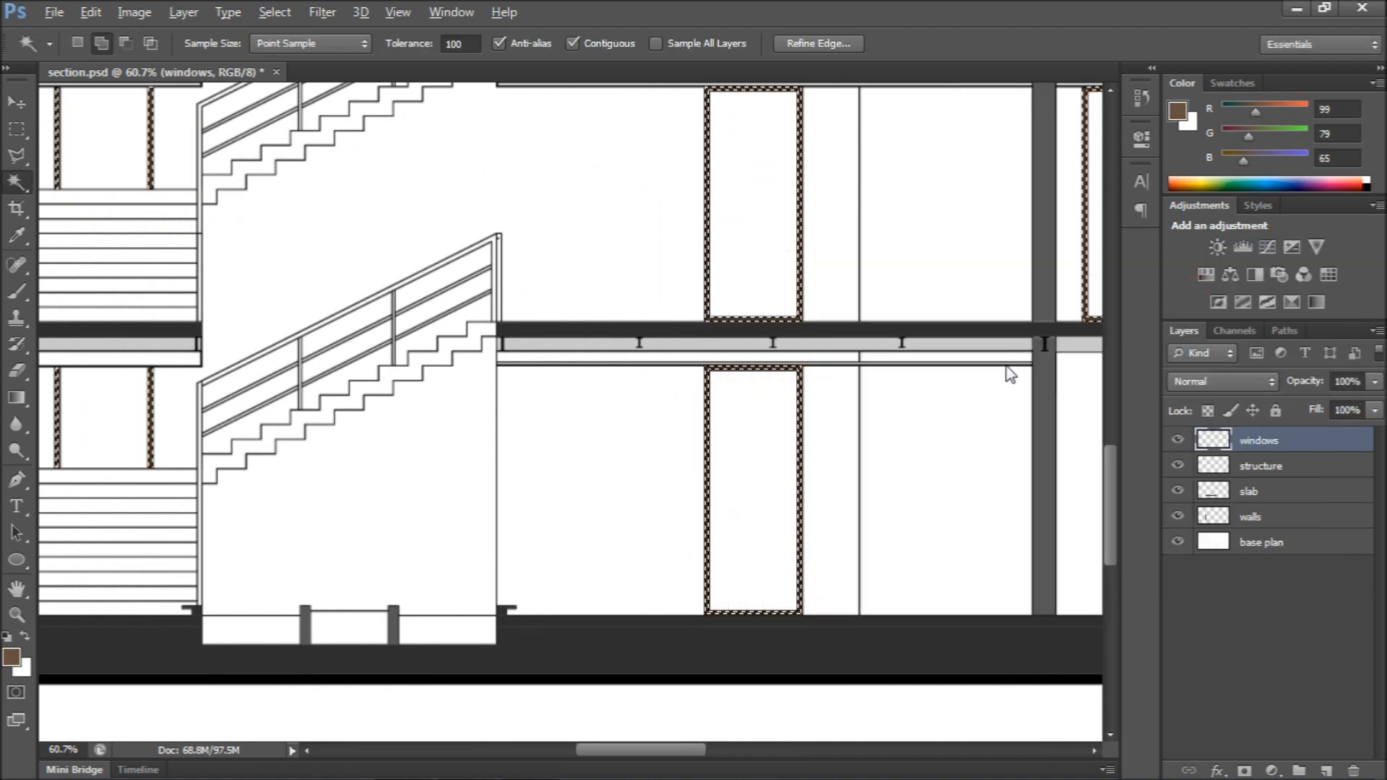
pyautogui.hotkey('alt', 'BackSpace')
pyautogui.hotkey('ctrl', 'd')
pyautogui.scroll(-3, 814, 496)
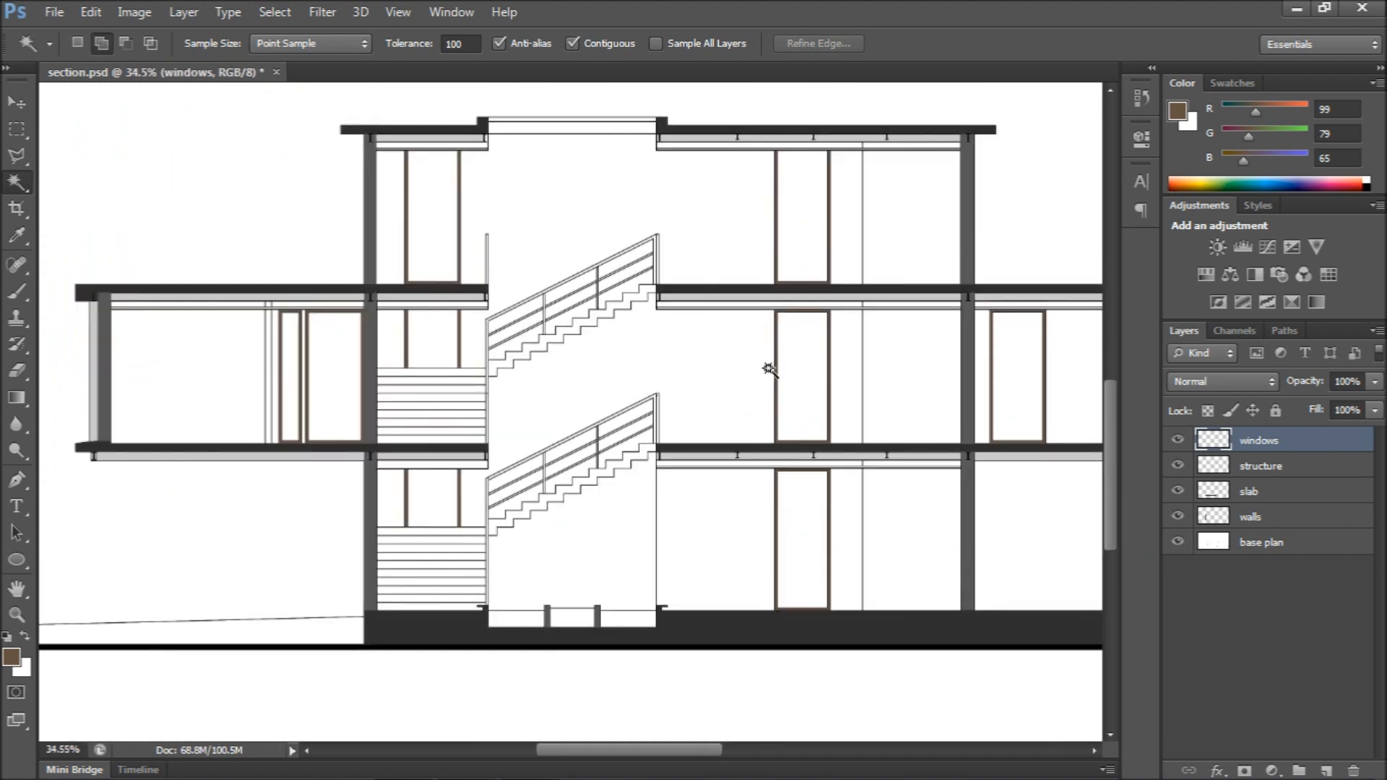
# On the base plan layer, select the glass panes of all the windows in the main block and both wings
pyautogui.click(430, 221)
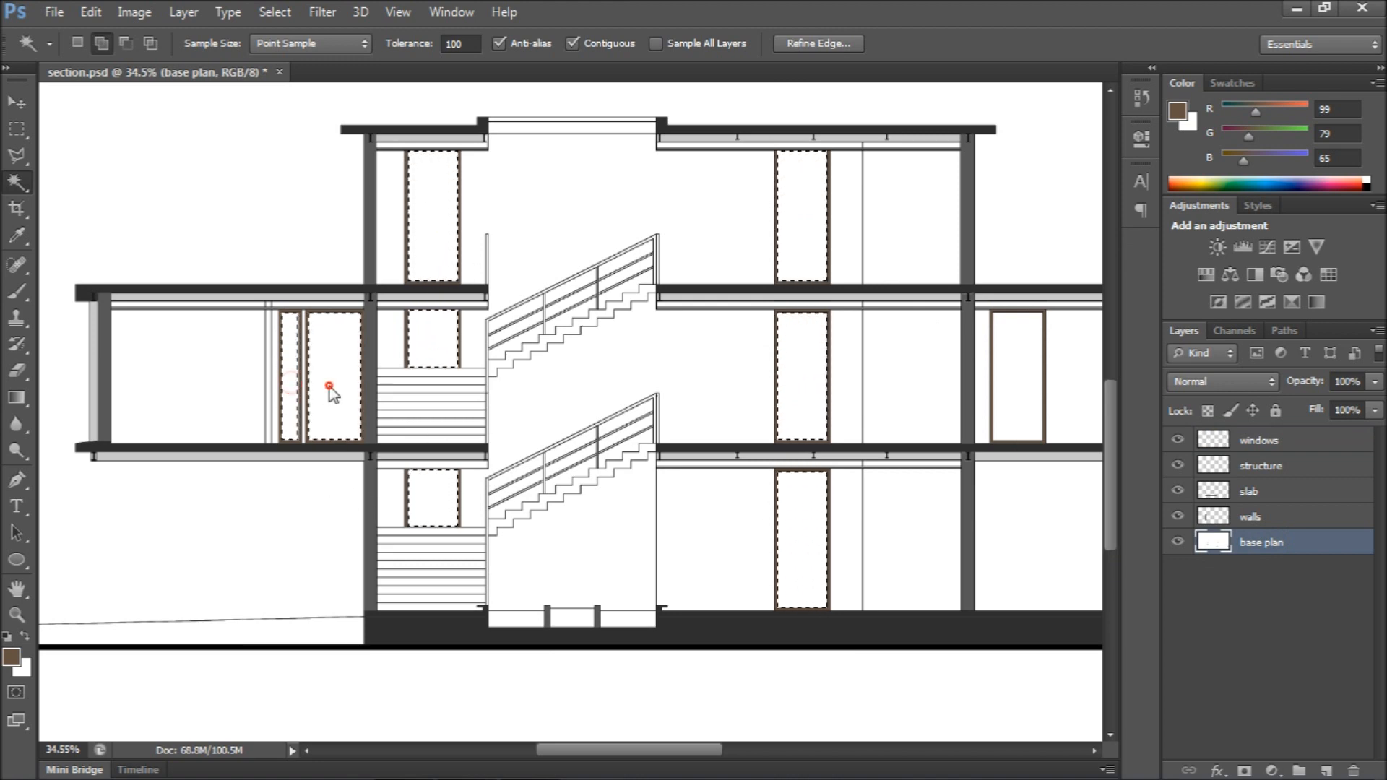
pyautogui.scroll(-5, 258, 319)
pyautogui.scroll(4, 741, 353)
pyautogui.click(741, 352)
pyautogui.click(633, 341)
pyautogui.scroll(-4, 633, 342)
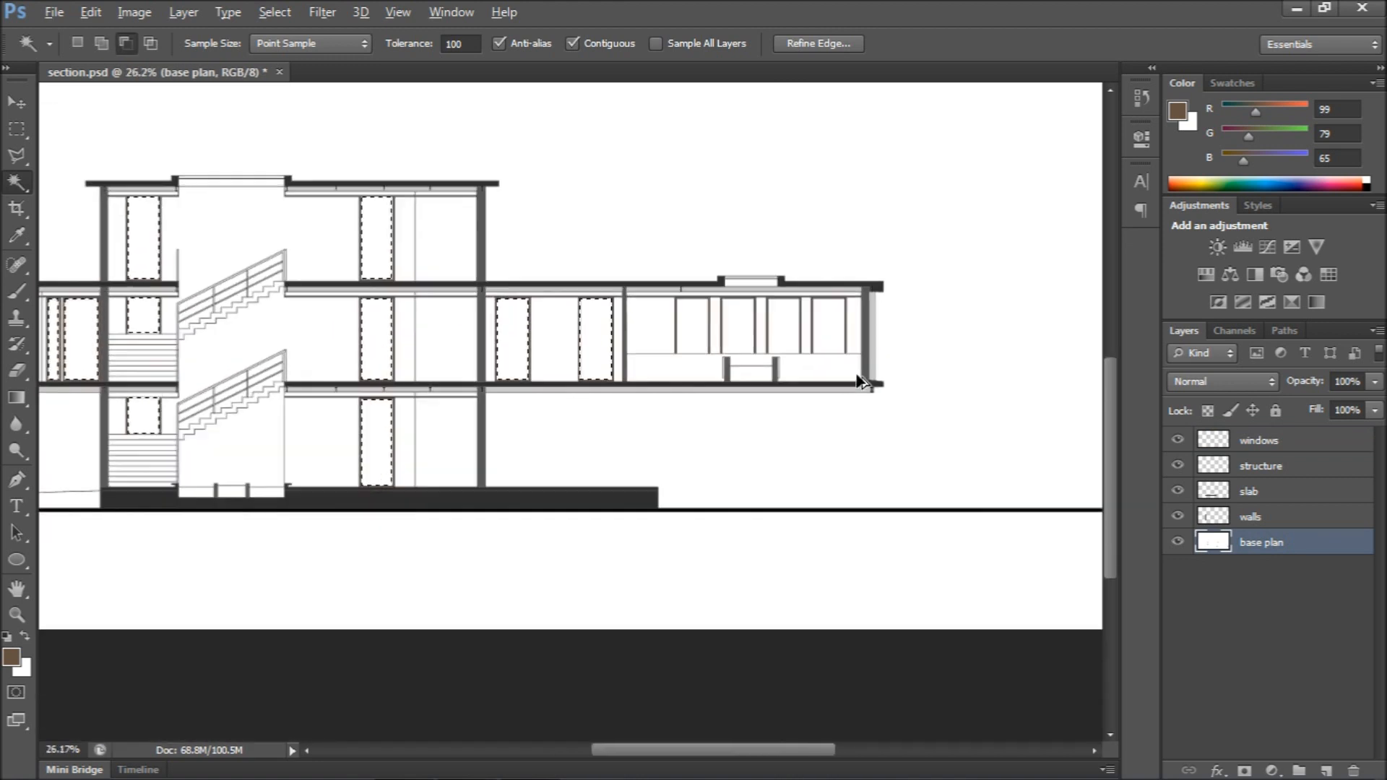
pyautogui.scroll(4, 795, 332)
pyautogui.scroll(-5, 523, 333)
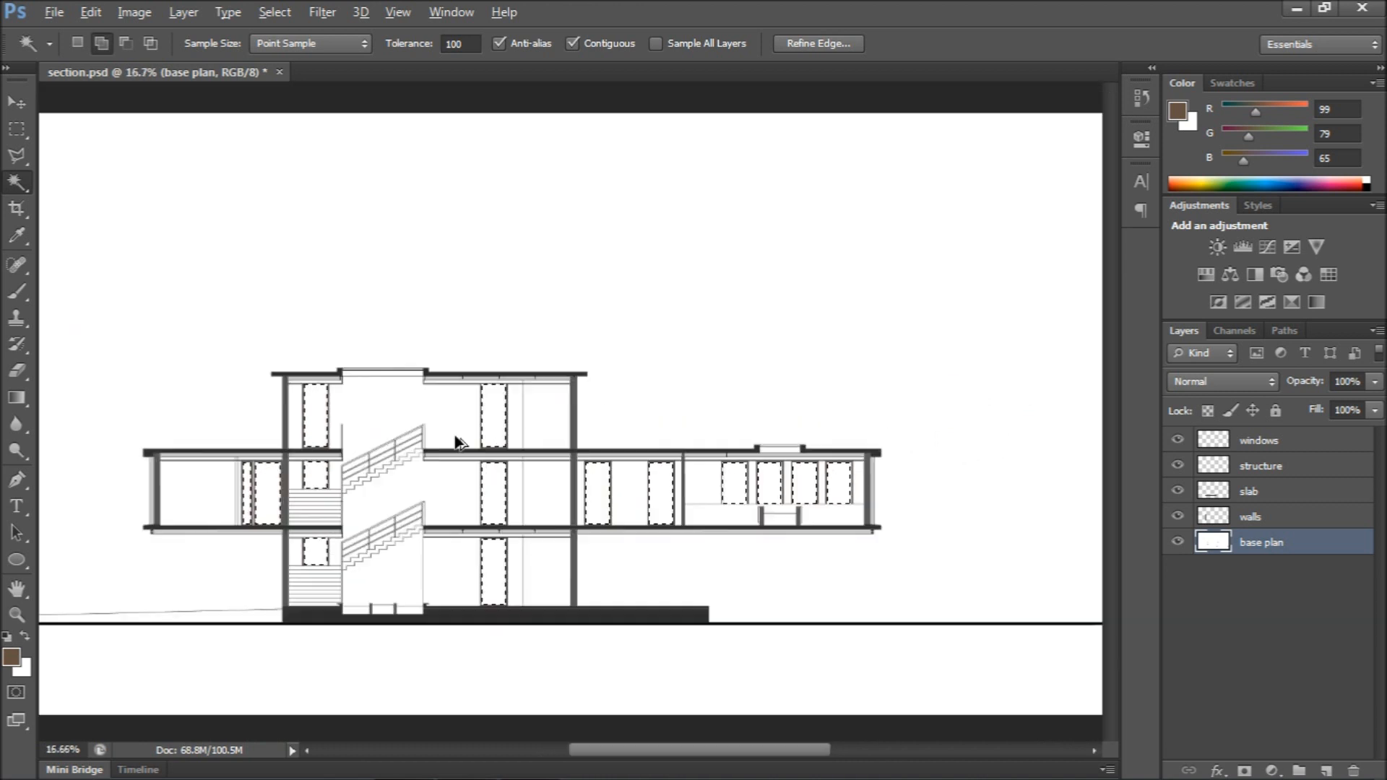
# On the windows layer, fill the selected glass panes with teal RGB 112, 185, 167
pyautogui.scroll(3, 798, 405)
pyautogui.click(1265, 448)
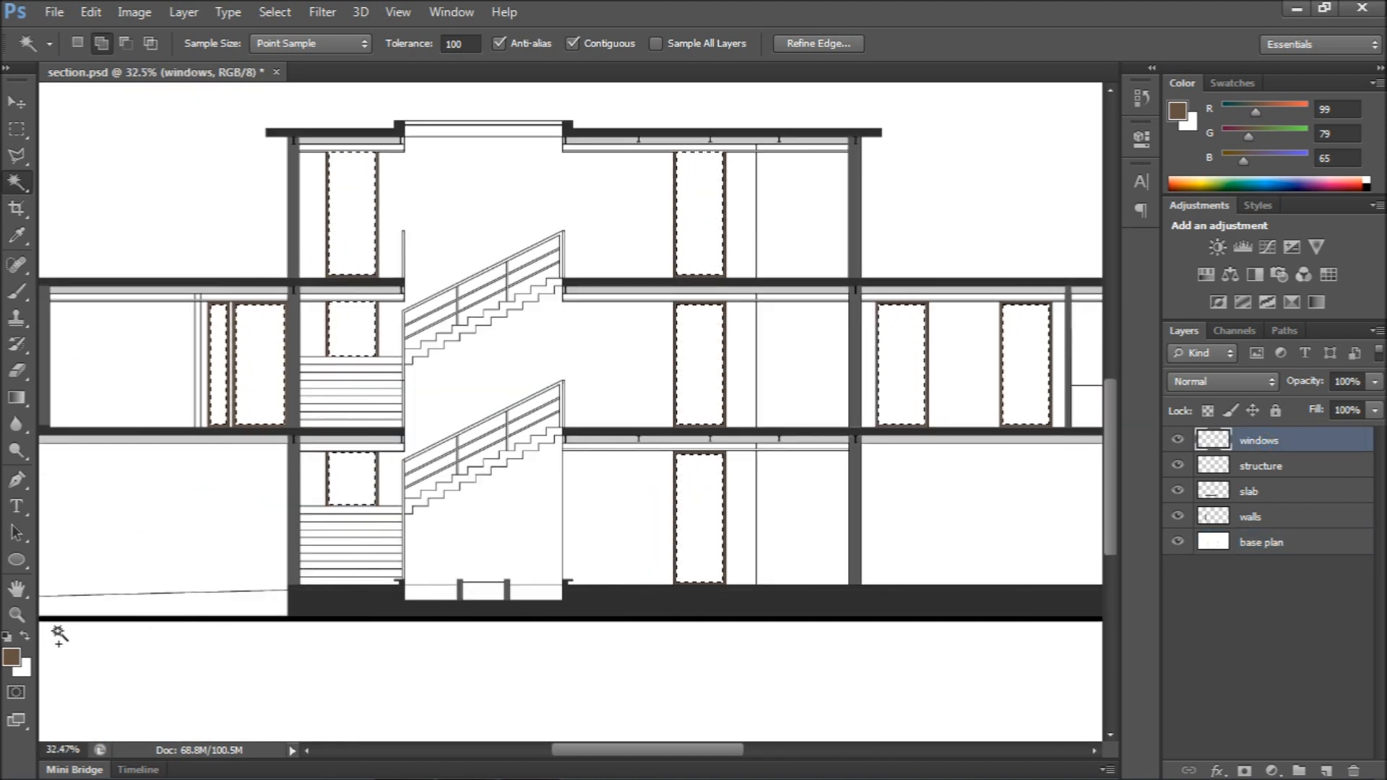
pyautogui.click(11, 656)
pyautogui.moveTo(1067, 500); pyautogui.dragTo(1064, 478)
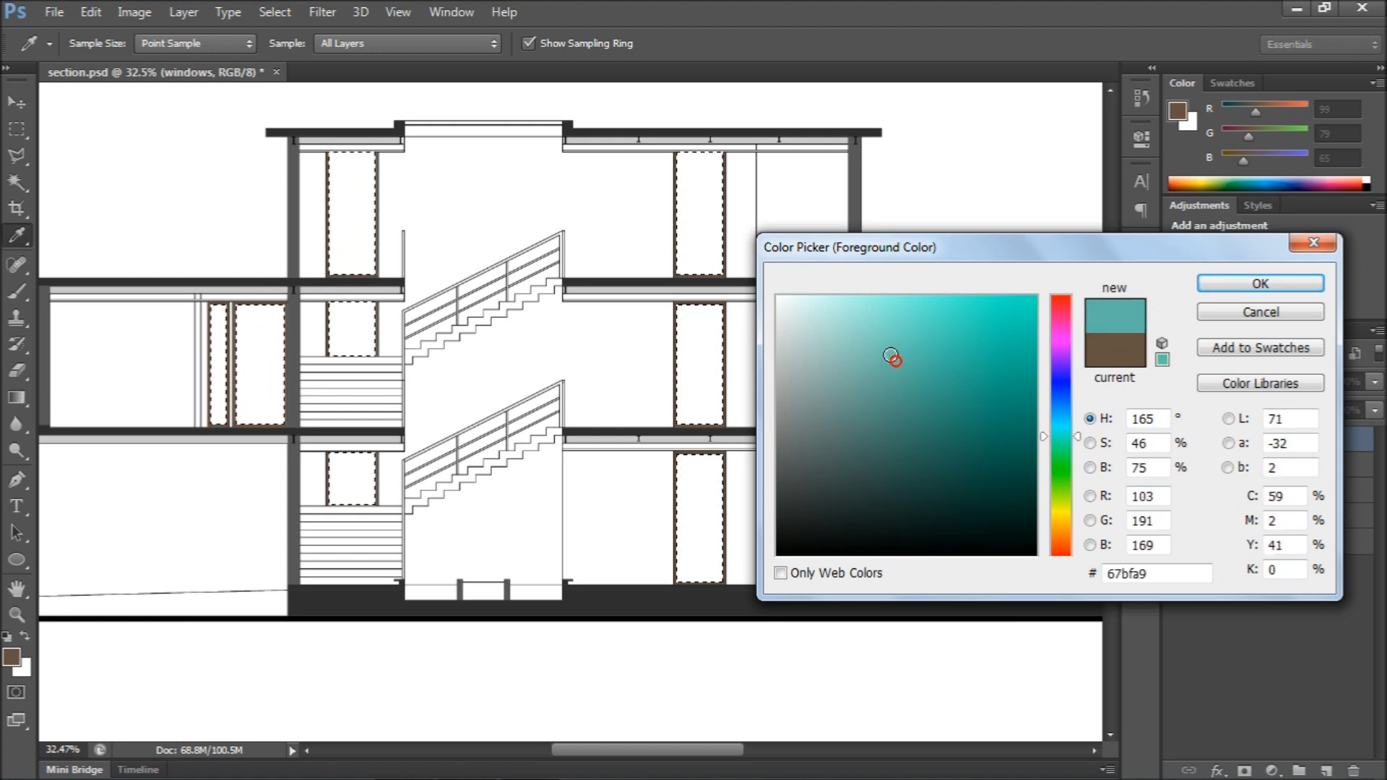
pyautogui.press('Return')
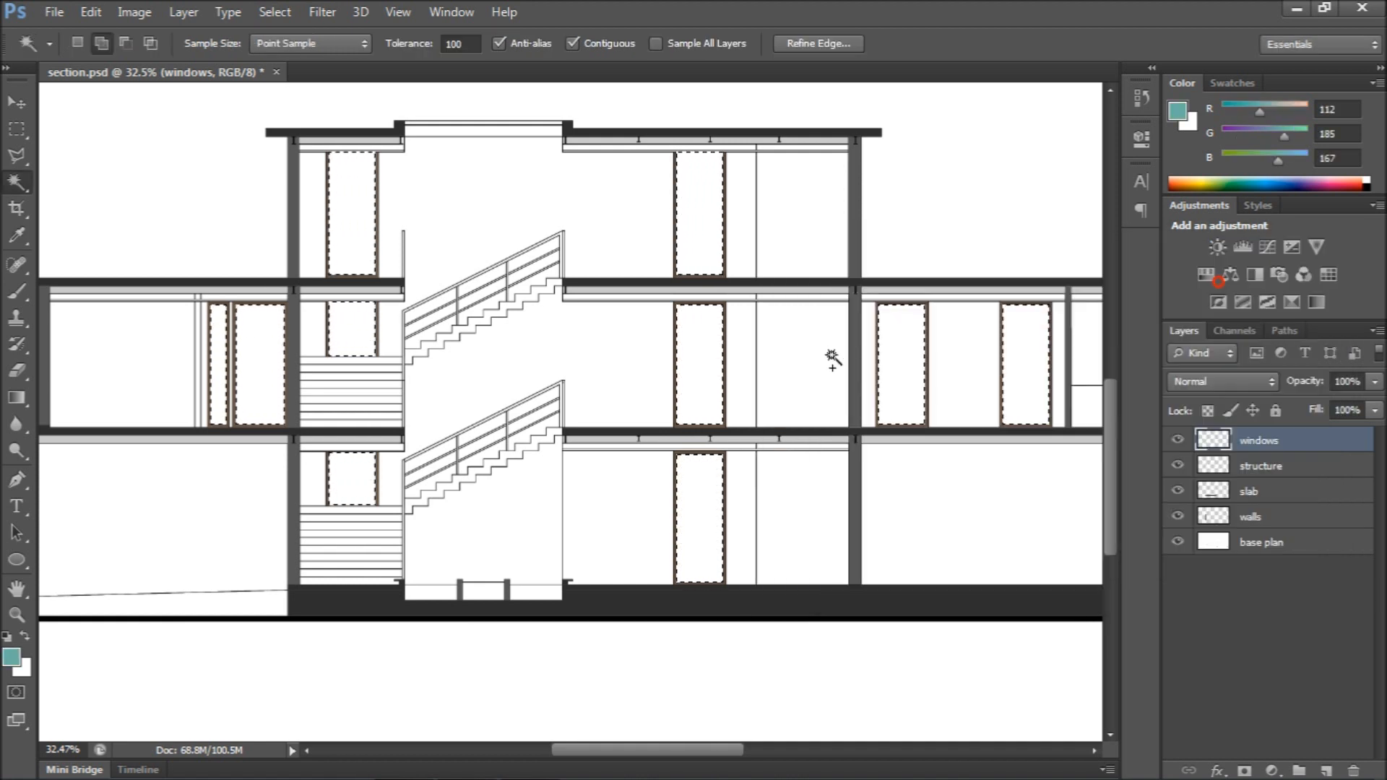
pyautogui.hotkey('alt', 'BackSpace')
# Refill the glass panes with lighter teal RGB 154, 206, 193 and clear the selection
pyautogui.click(10, 656)
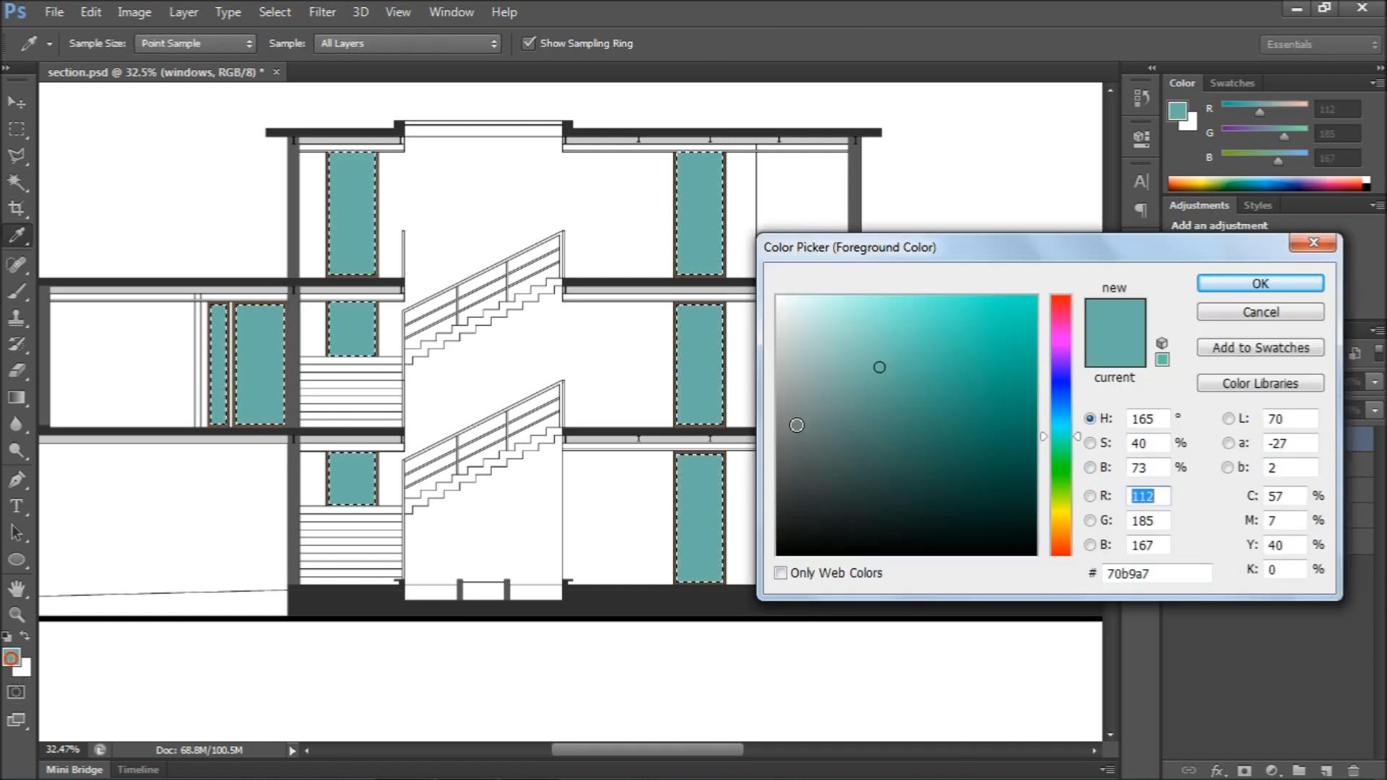
pyautogui.click(1261, 284)
pyautogui.hotkey('alt', 'BackSpace')
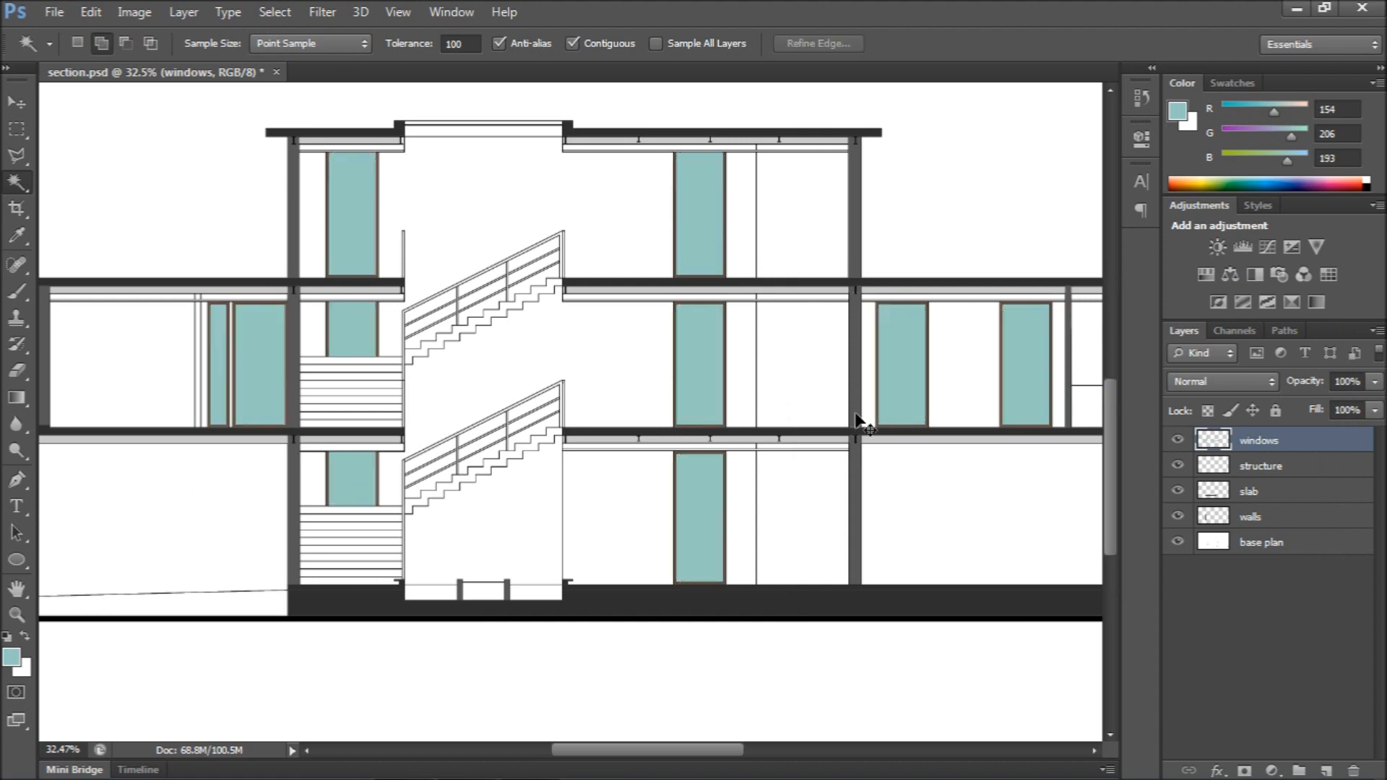
pyautogui.hotkey('ctrl', 'd')
pyautogui.scroll(-3, 860, 421)
# Restore the pane selection, refill the glass with pale teal RGB 174, 219, 208 and deselect
pyautogui.hotkey('ctrl', 'z')
pyautogui.click(12, 652)
pyautogui.click(1260, 283)
pyautogui.hotkey('alt', 'BackSpace')
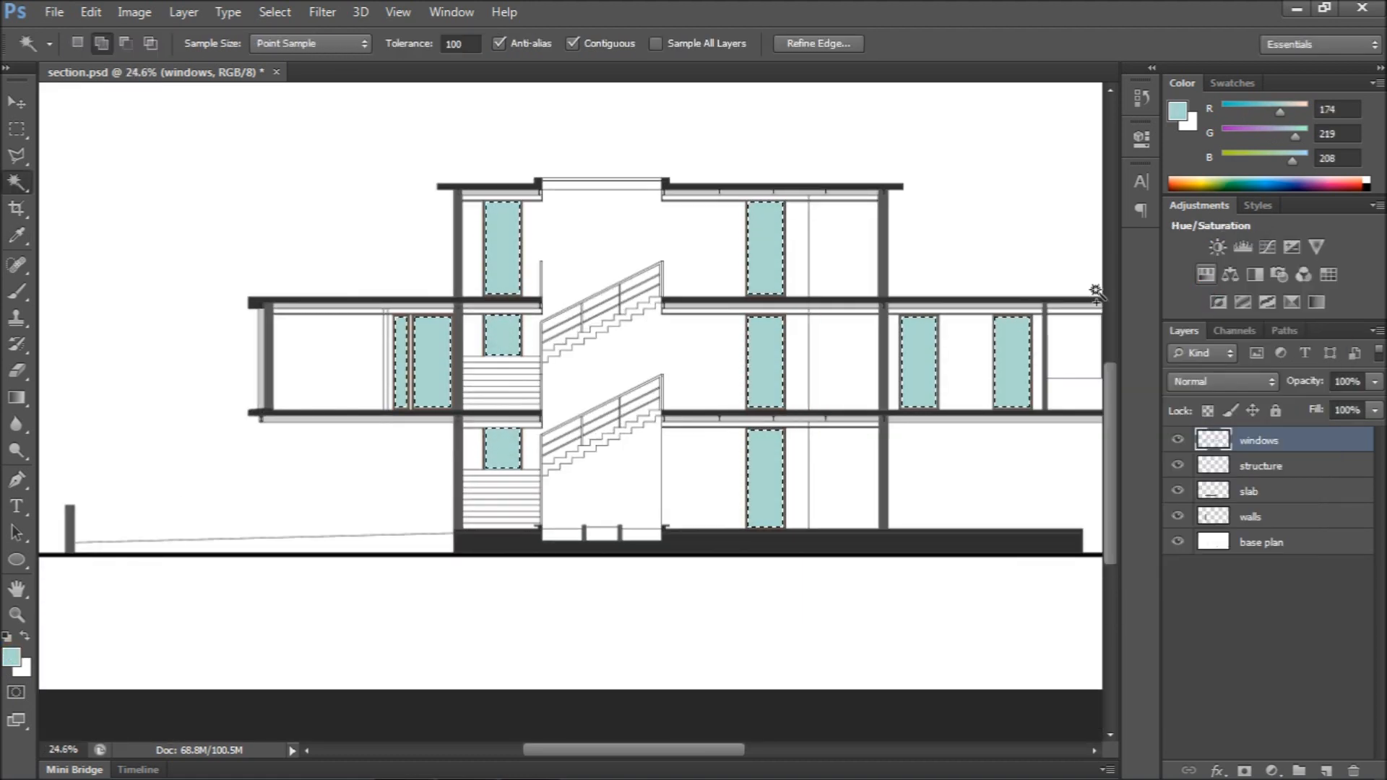
pyautogui.hotkey('ctrl', 'd')
pyautogui.scroll(-4, 734, 364)
pyautogui.scroll(5, 860, 394)
# Reselect the glass panes, fill them with very pale teal RGB 188, 229, 219 and clear the selection
pyautogui.hotkey('ctrl', 'z')
pyautogui.click(9, 656)
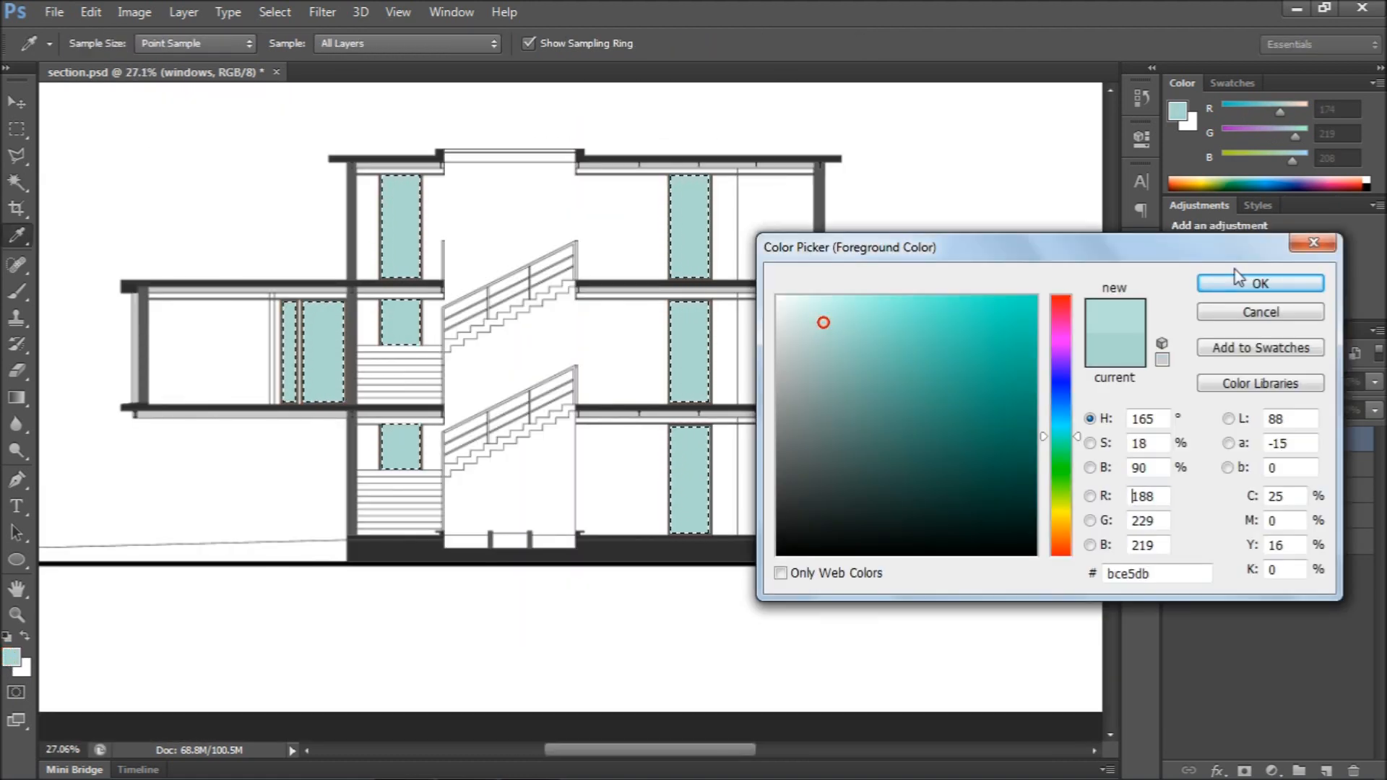
pyautogui.press('Return')
pyautogui.hotkey('alt', 'BackSpace')
pyautogui.hotkey('ctrl', 'd')
pyautogui.scroll(5, 951, 421)
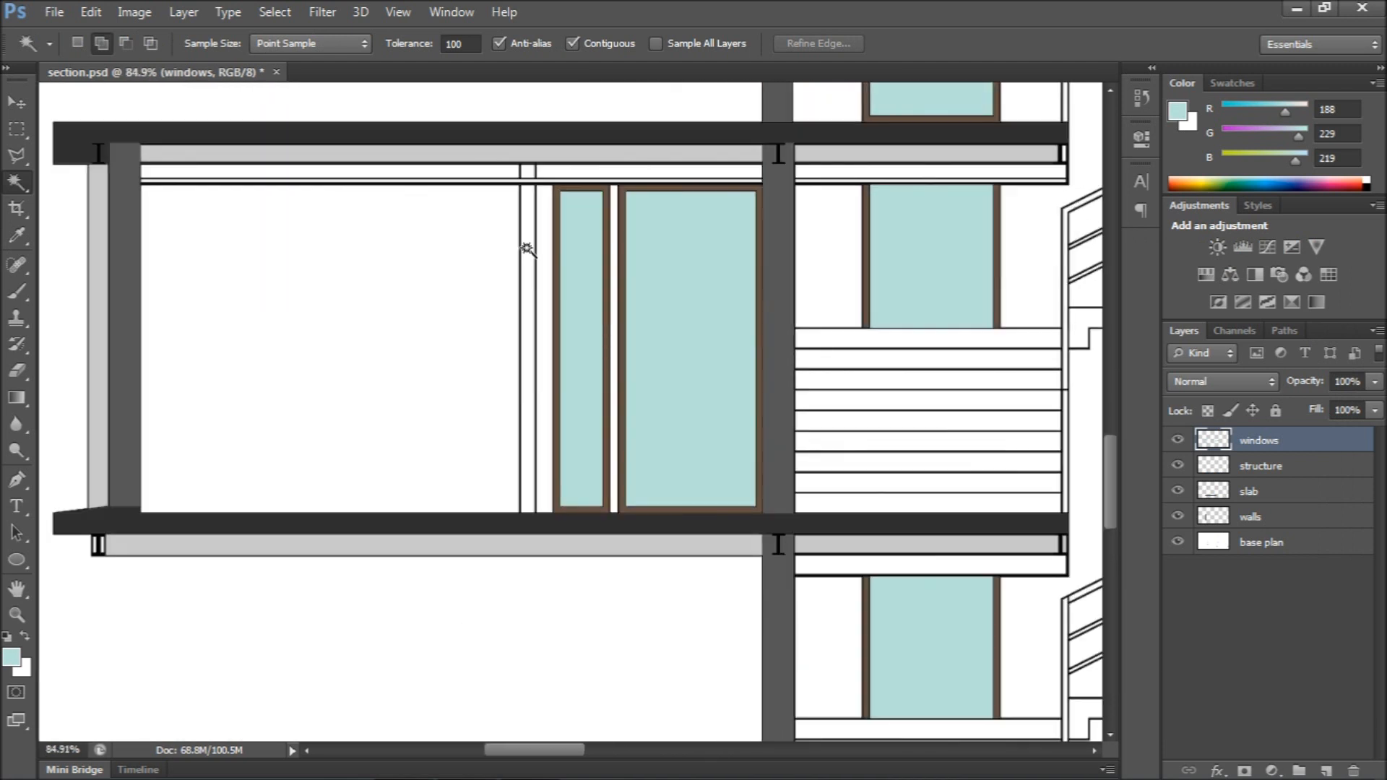
# Select the walls layer, switch to the browser and look through the open Pinterest pins for stone wall textures
pyautogui.click(1252, 519)
pyautogui.scroll(-5, 672, 619)
pyautogui.click(488, 759)
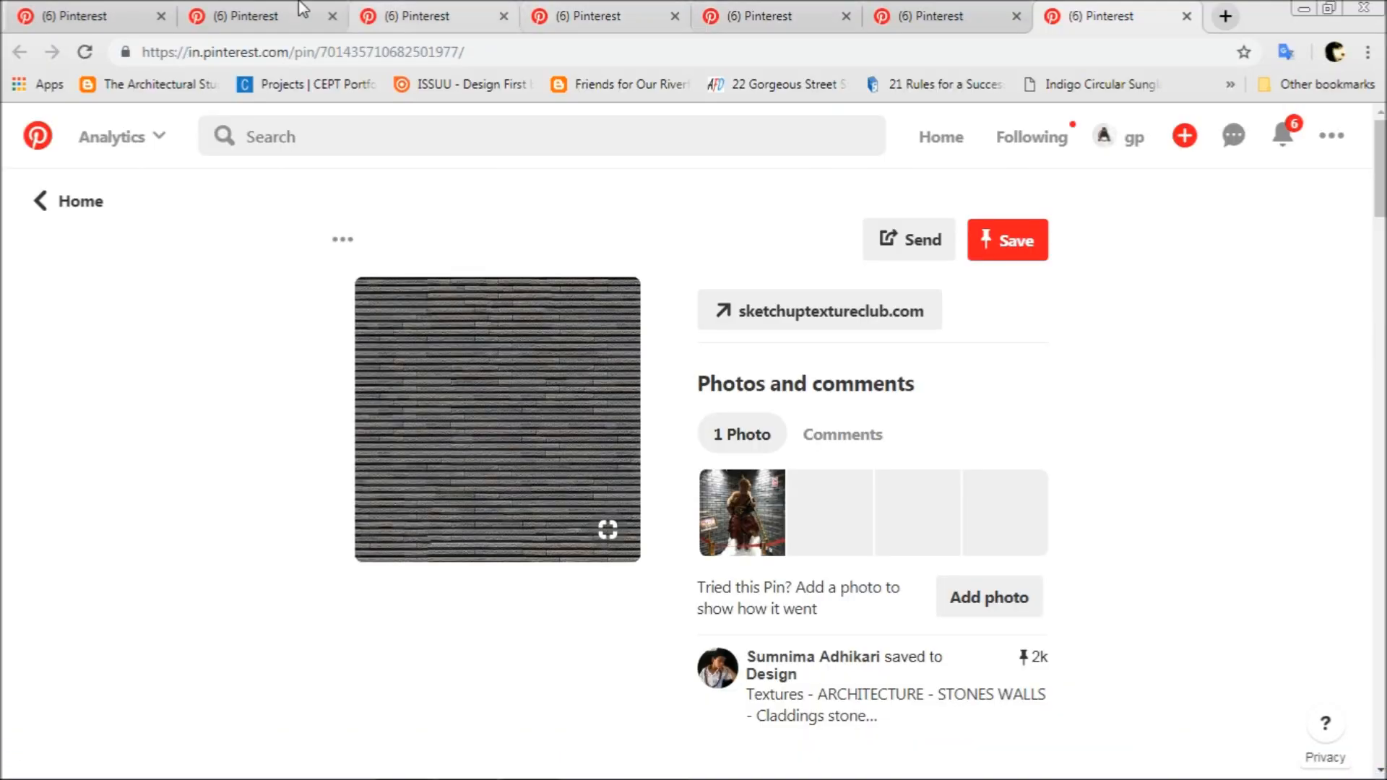
pyautogui.click(939, 16)
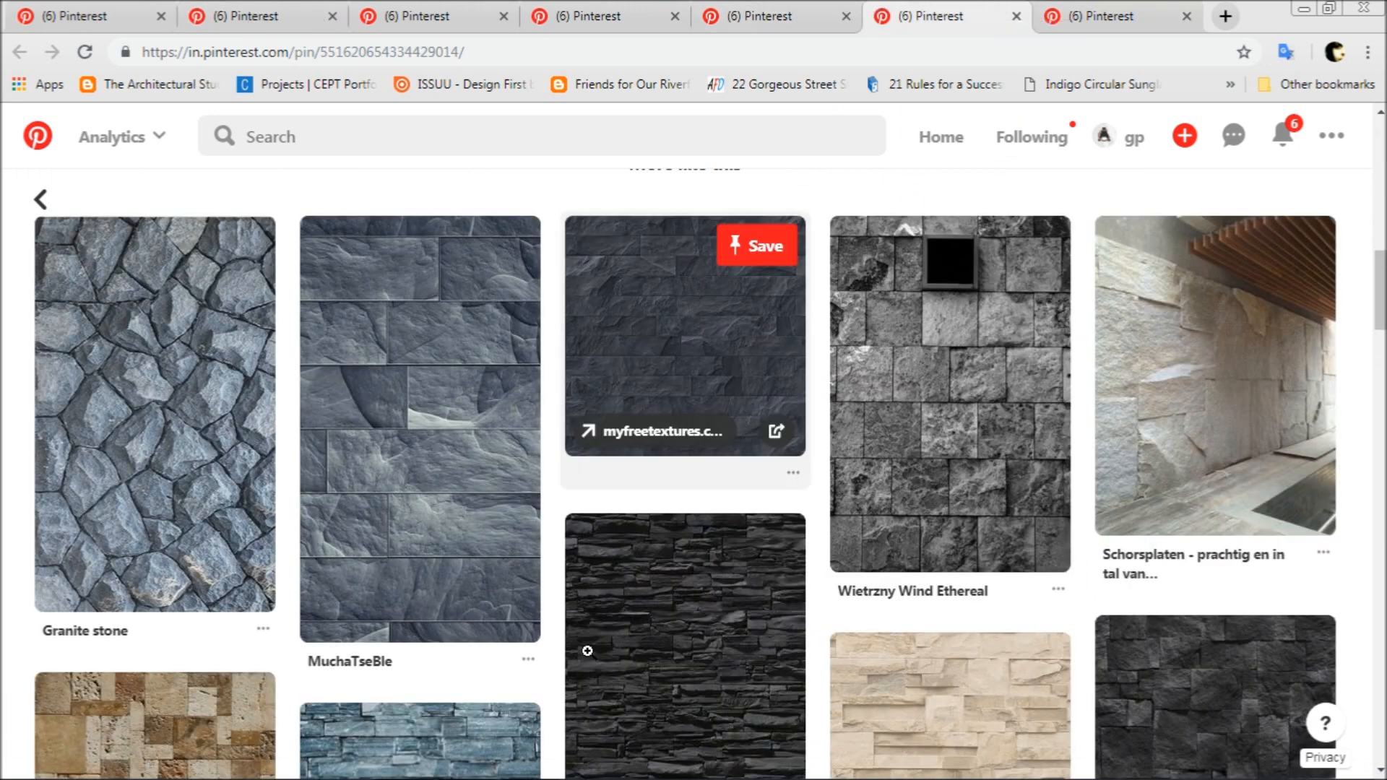
pyautogui.click(799, 10)
pyautogui.click(443, 11)
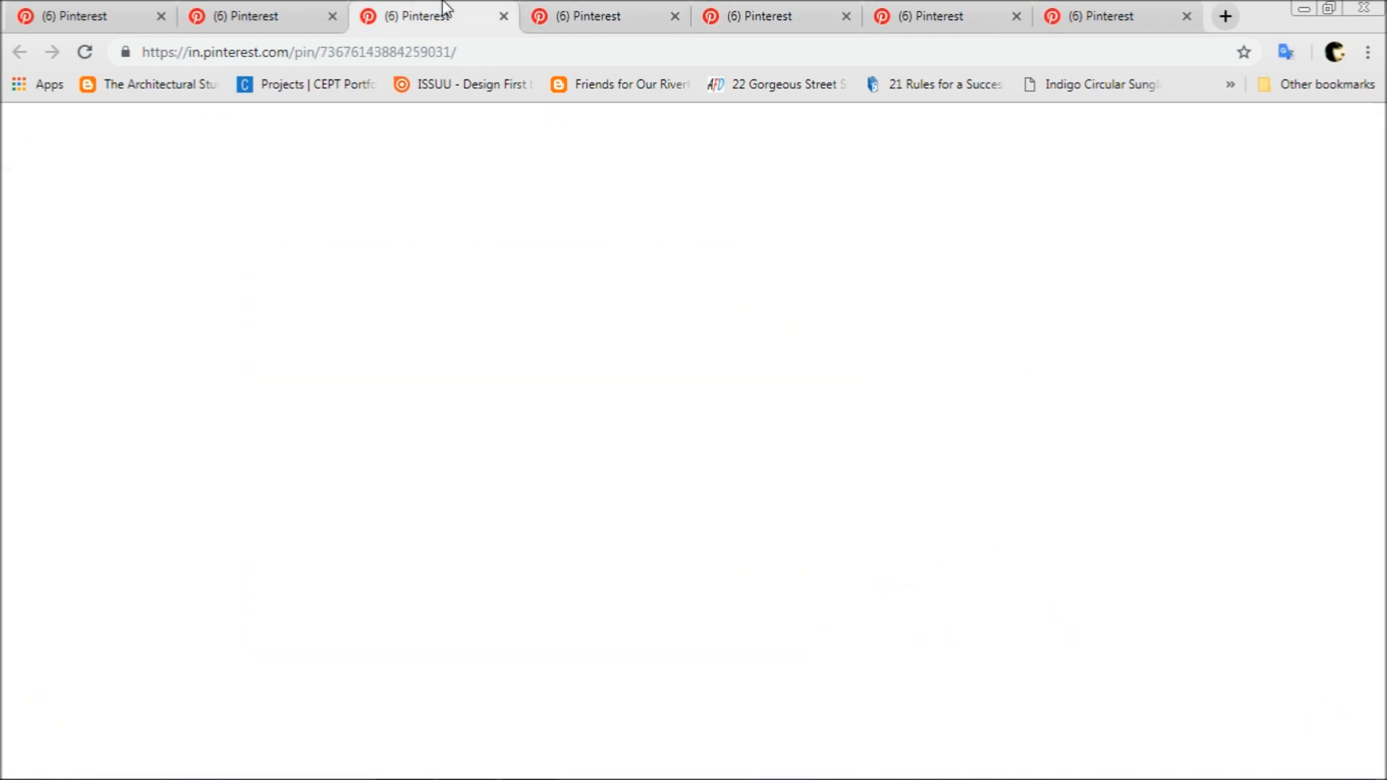
pyautogui.click(331, 9)
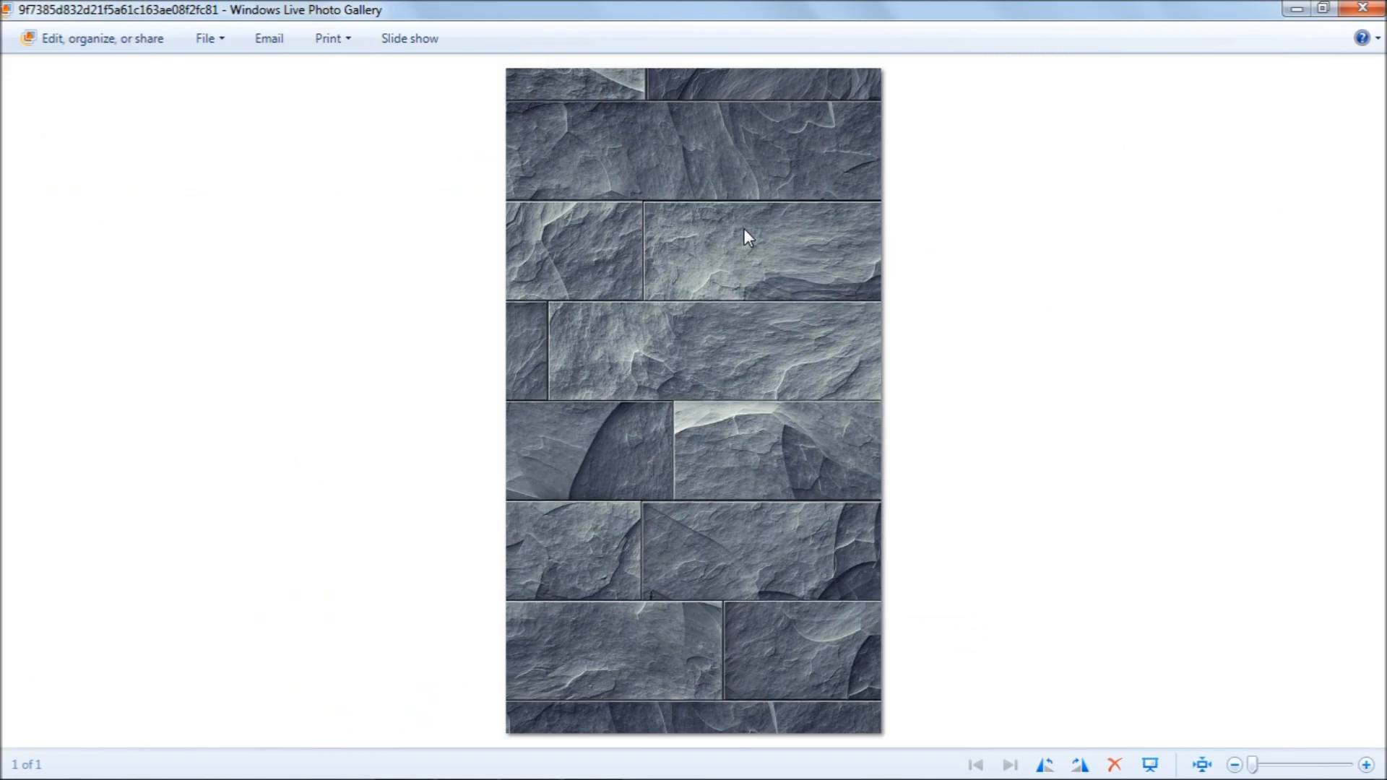
# Open the blue-grey stone block image in Photoshop, duplicate its layer into section.psd and close the texture file
pyautogui.rightClick(744, 229)
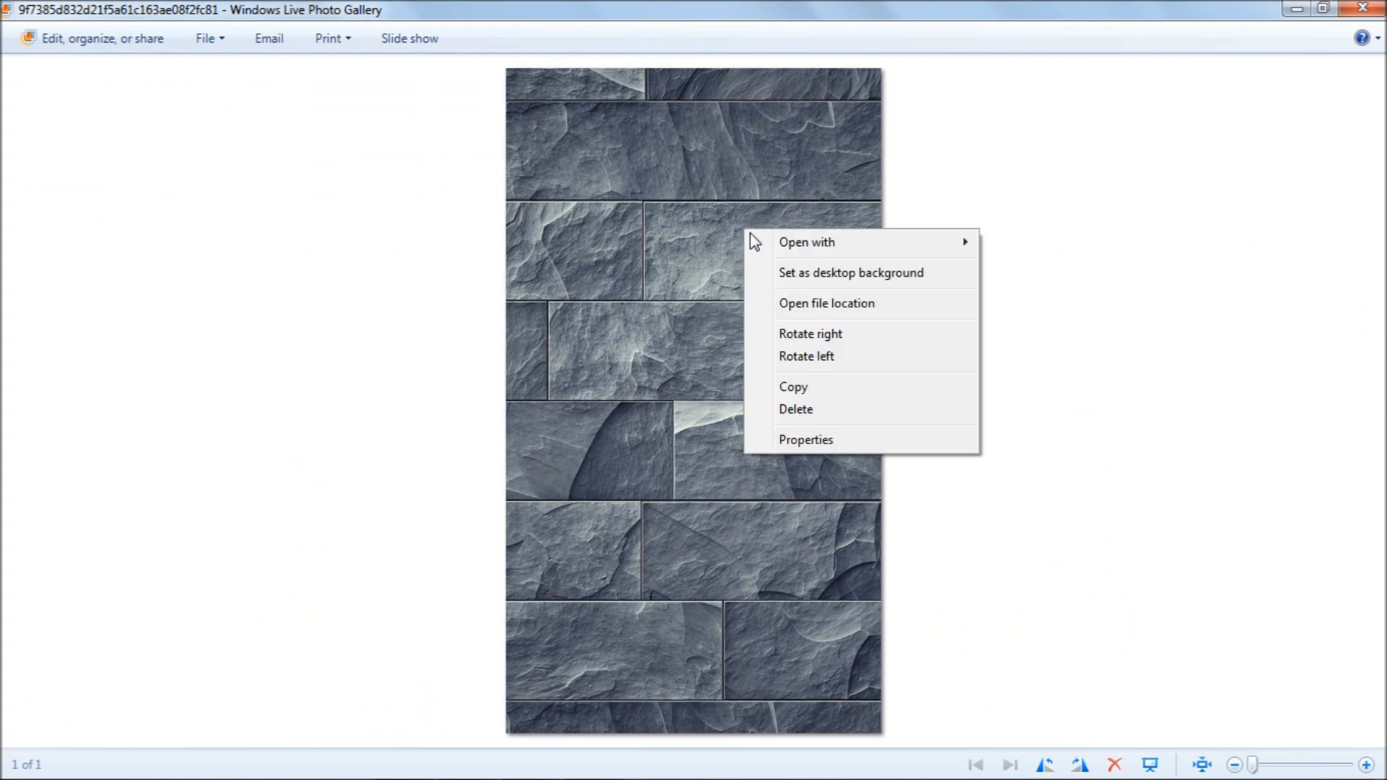
pyautogui.moveTo(867, 242)
pyautogui.click(1038, 289)
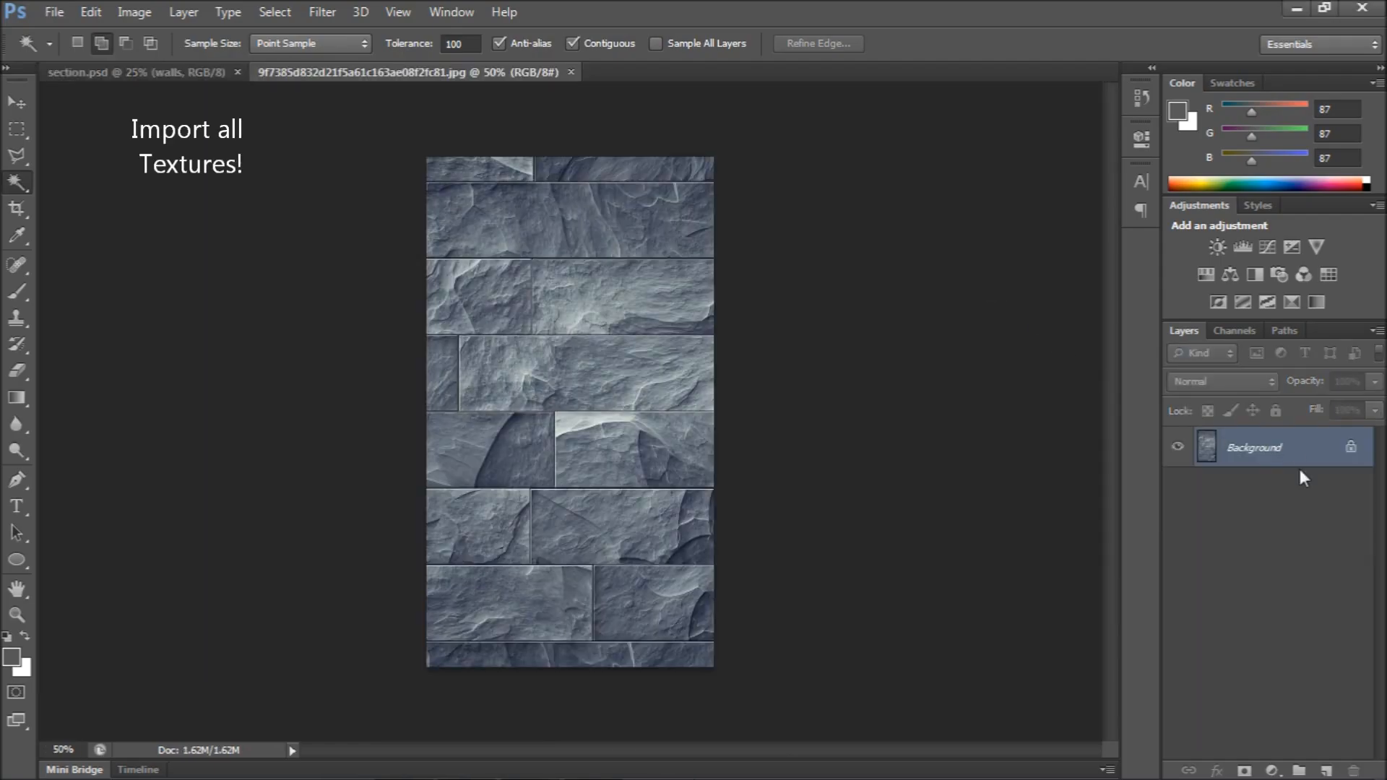
pyautogui.rightClick(1249, 462)
pyautogui.click(1211, 486)
pyautogui.click(650, 304)
pyautogui.click(649, 324)
pyautogui.click(857, 225)
pyautogui.click(615, 71)
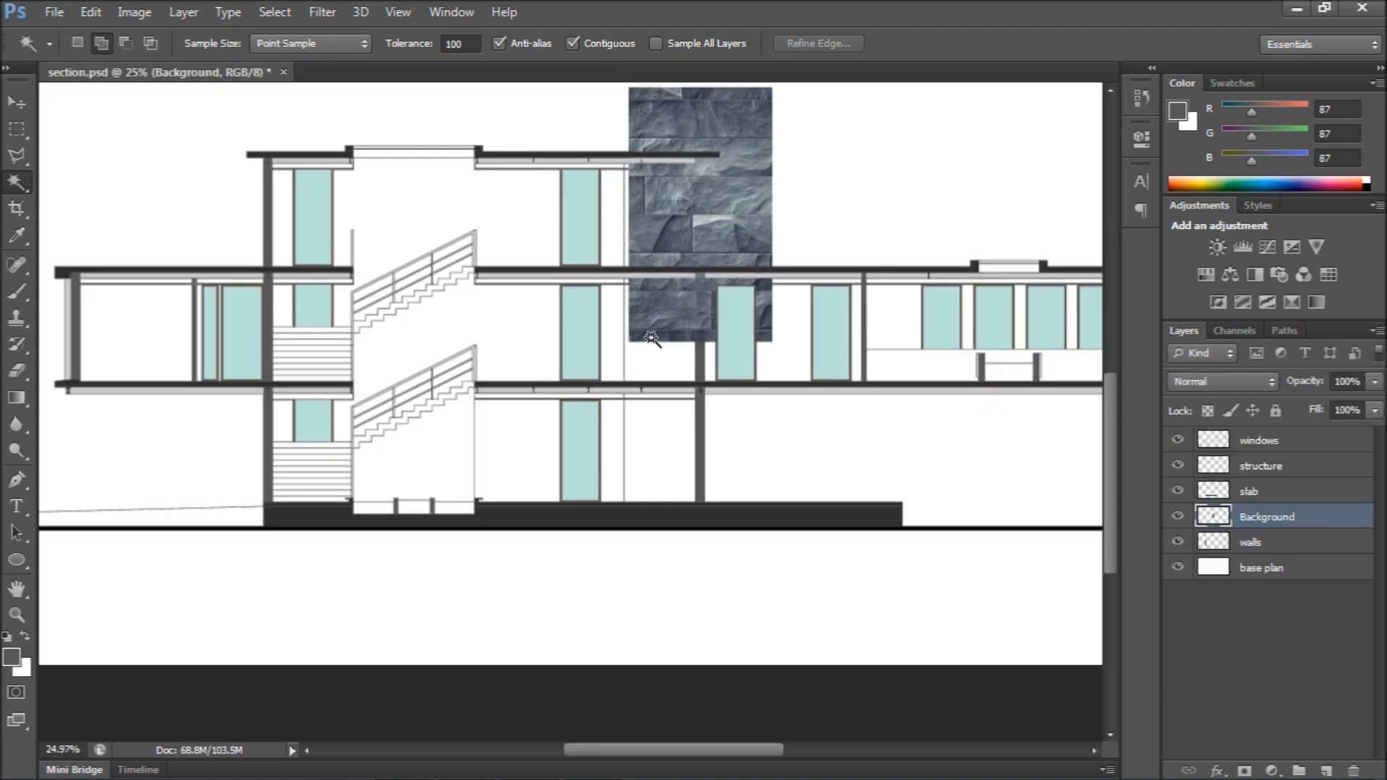
# Tile copies of the stone texture side by side over the stair block and merge the texture layers
pyautogui.press('v')
pyautogui.moveTo(744, 231); pyautogui.dragTo(450, 302)
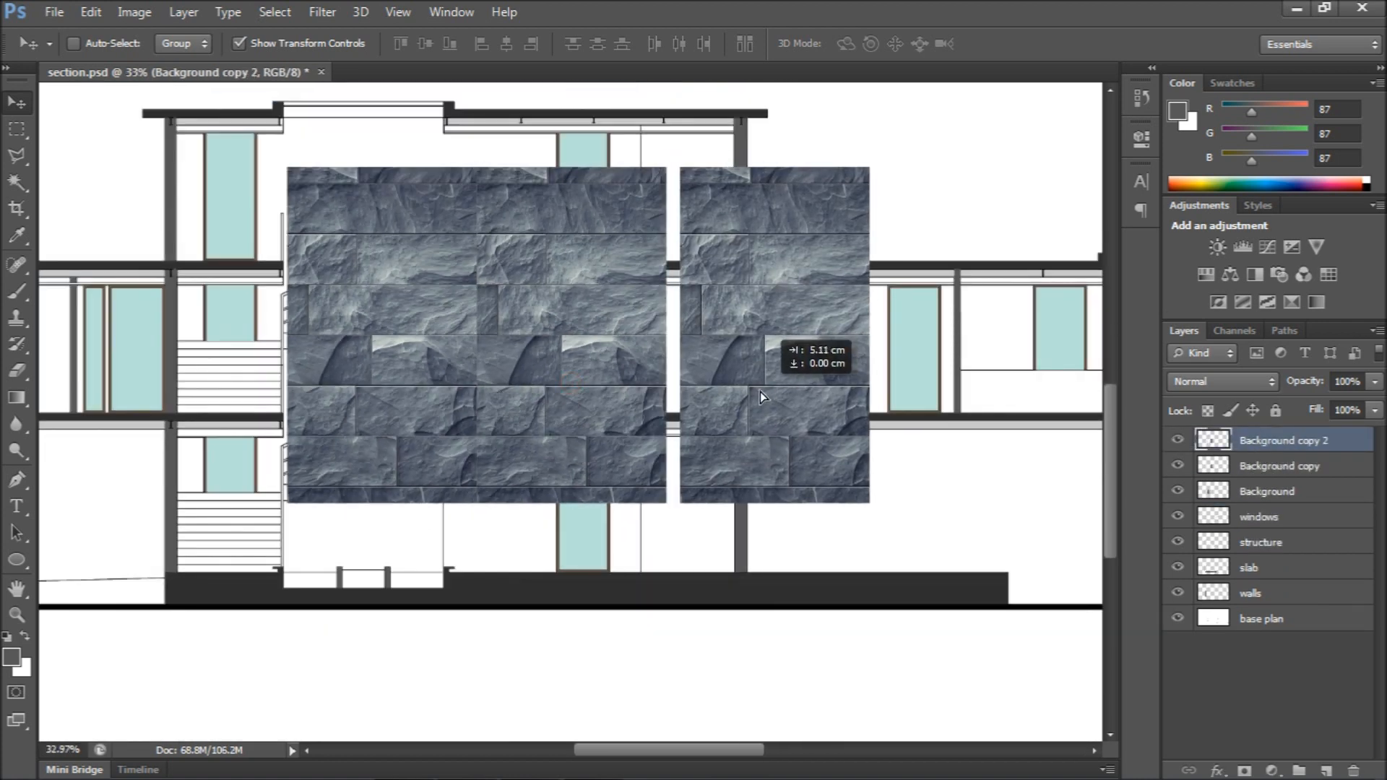
pyautogui.moveTo(760, 392); pyautogui.dragTo(730, 392)
pyautogui.keyDown('shift'); pyautogui.click(1264, 491); pyautogui.keyUp('shift')
pyautogui.rightClick(1272, 466)
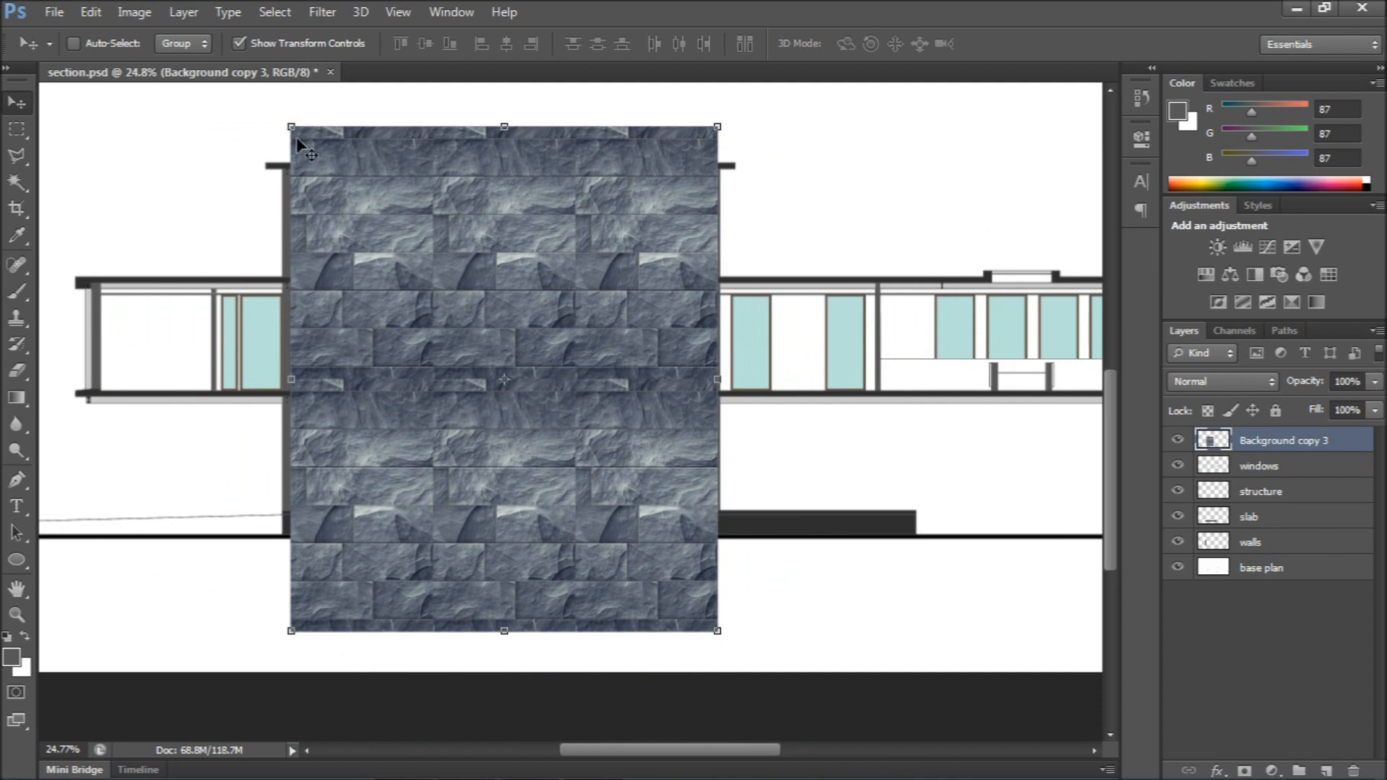
# Scale the merged stone texture down proportionally and place it over the lower two floors of the stair bay
pyautogui.moveTo(291, 127); pyautogui.dragTo(384, 278)
pyautogui.click(353, 42)
pyautogui.moveTo(463, 466); pyautogui.dragTo(367, 379)
pyautogui.moveTo(622, 170); pyautogui.dragTo(472, 349)
pyautogui.click(10, 105)
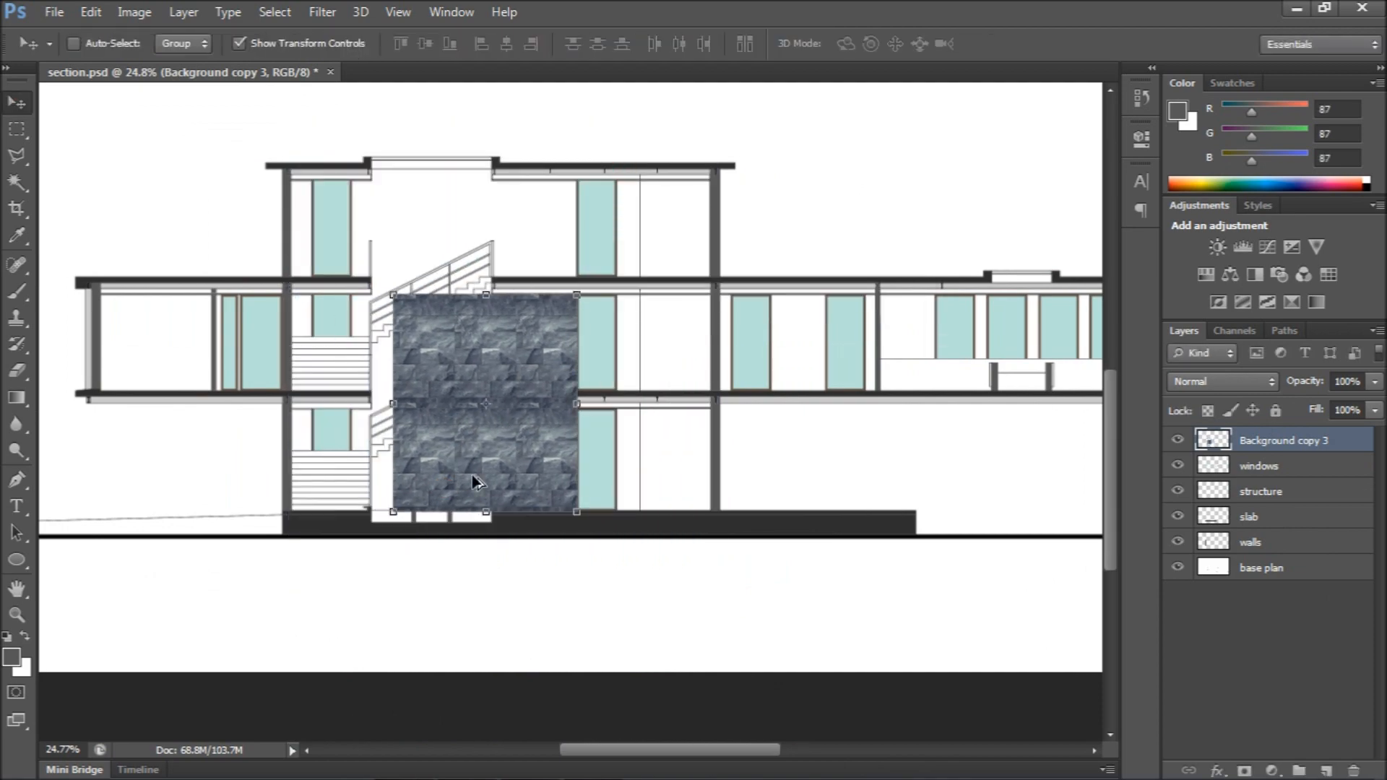
# Duplicate the stone texture directly above itself and merge the two texture layers
pyautogui.scroll(8, 471, 475)
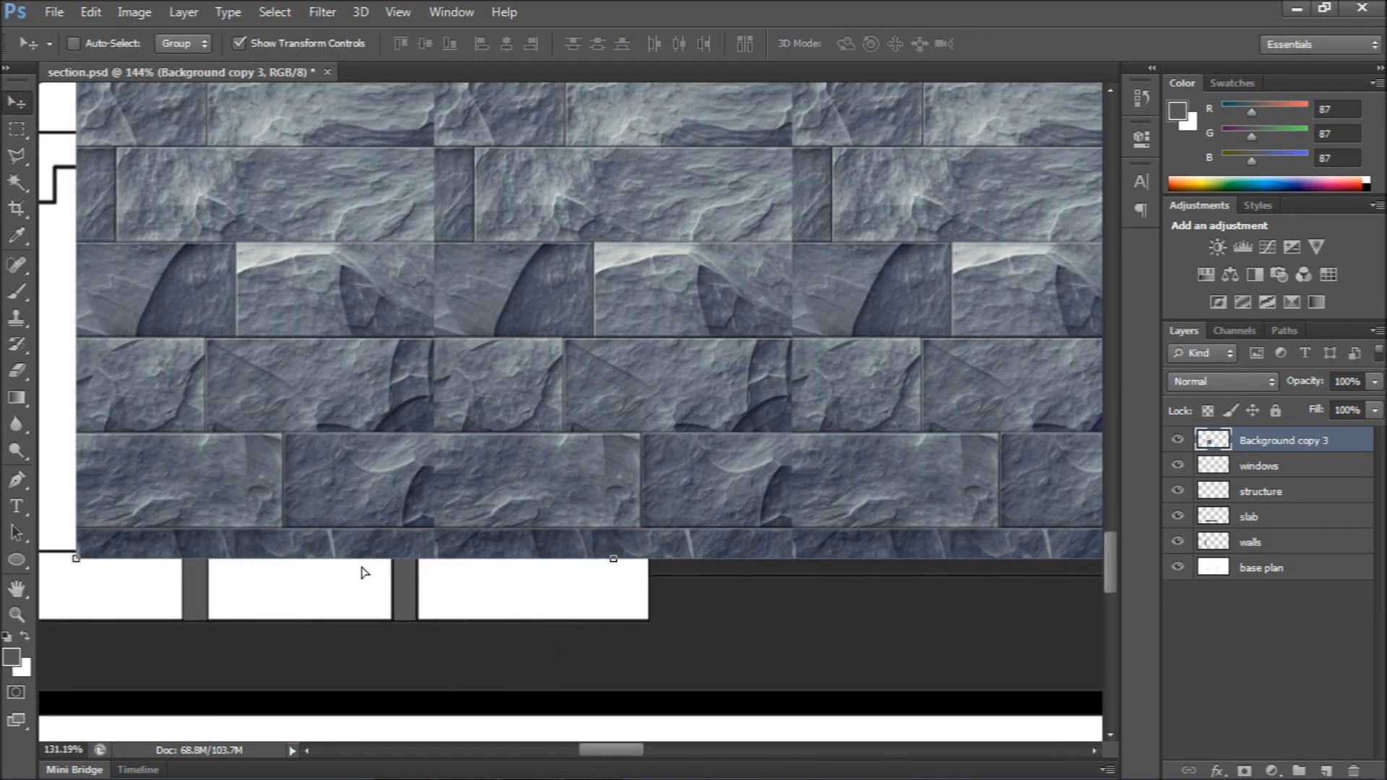
pyautogui.scroll(-8, 383, 572)
pyautogui.moveTo(500, 539); pyautogui.dragTo(502, 289)
pyautogui.keyDown('shift'); pyautogui.click(1285, 467); pyautogui.keyUp('shift')
pyautogui.rightClick(1285, 469)
pyautogui.click(912, 557)
# Place a copy of the stone texture flush on its left side and merge both layers
pyautogui.moveTo(538, 496); pyautogui.dragTo(327, 497)
pyautogui.keyDown('shift'); pyautogui.click(1268, 466); pyautogui.keyUp('shift')
pyautogui.rightClick(1268, 469)
pyautogui.click(894, 557)
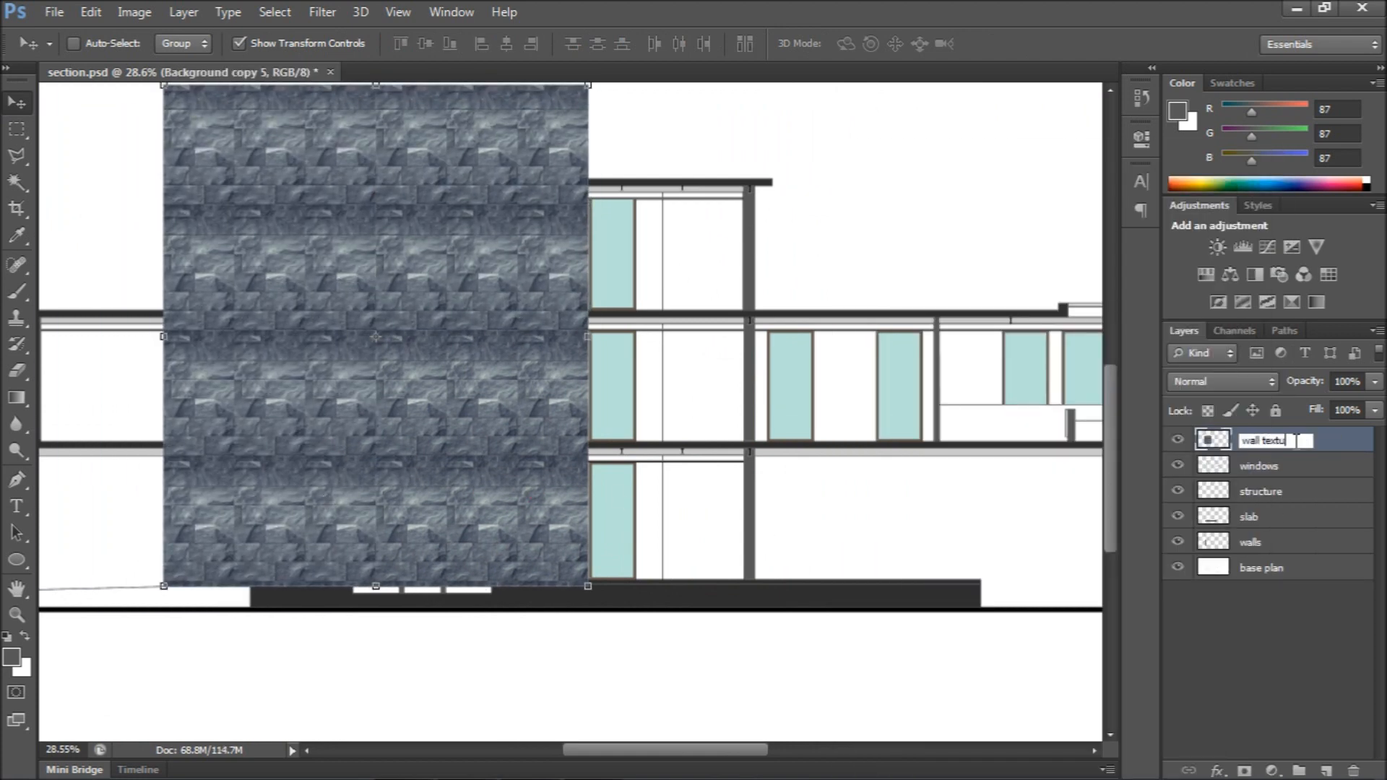
# Name the merged stone layer "wall texture" and hide it
pyautogui.write('re')
pyautogui.click(1289, 683)
pyautogui.click(1178, 441)
# On the base plan layer, Magic Wand select the upper and middle floor wall areas around the staircase
pyautogui.click(1260, 568)
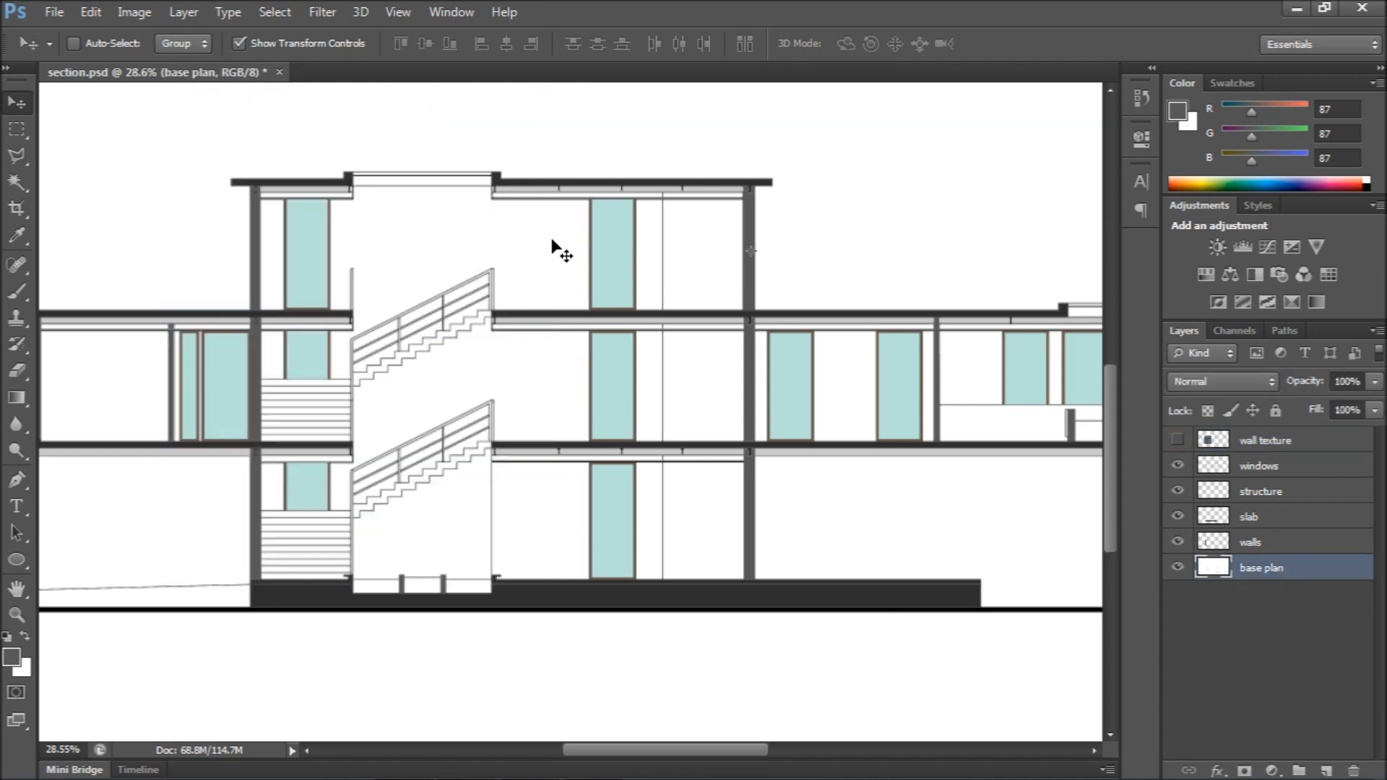
pyautogui.press('w')
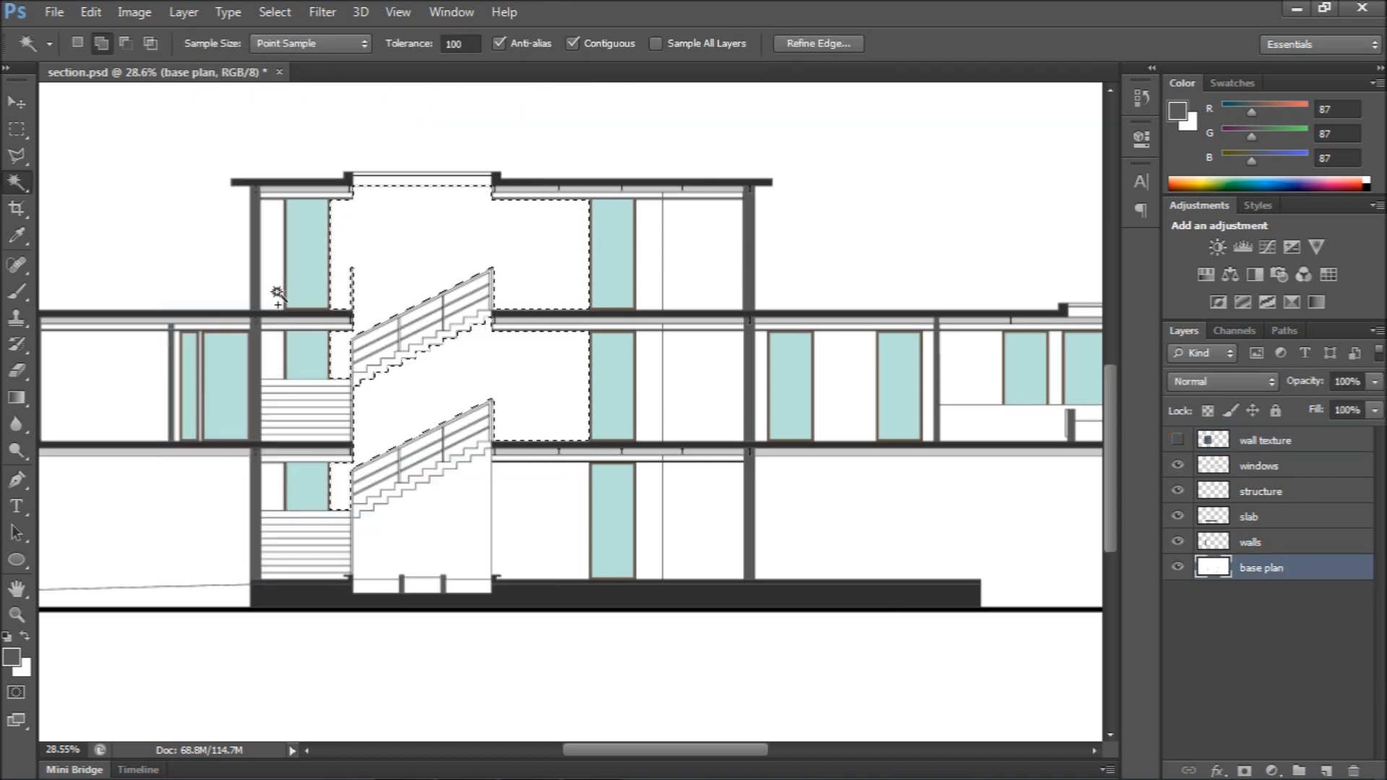
pyautogui.click(278, 331)
pyautogui.hotkey('ctrl', 'z')
pyautogui.click(279, 367)
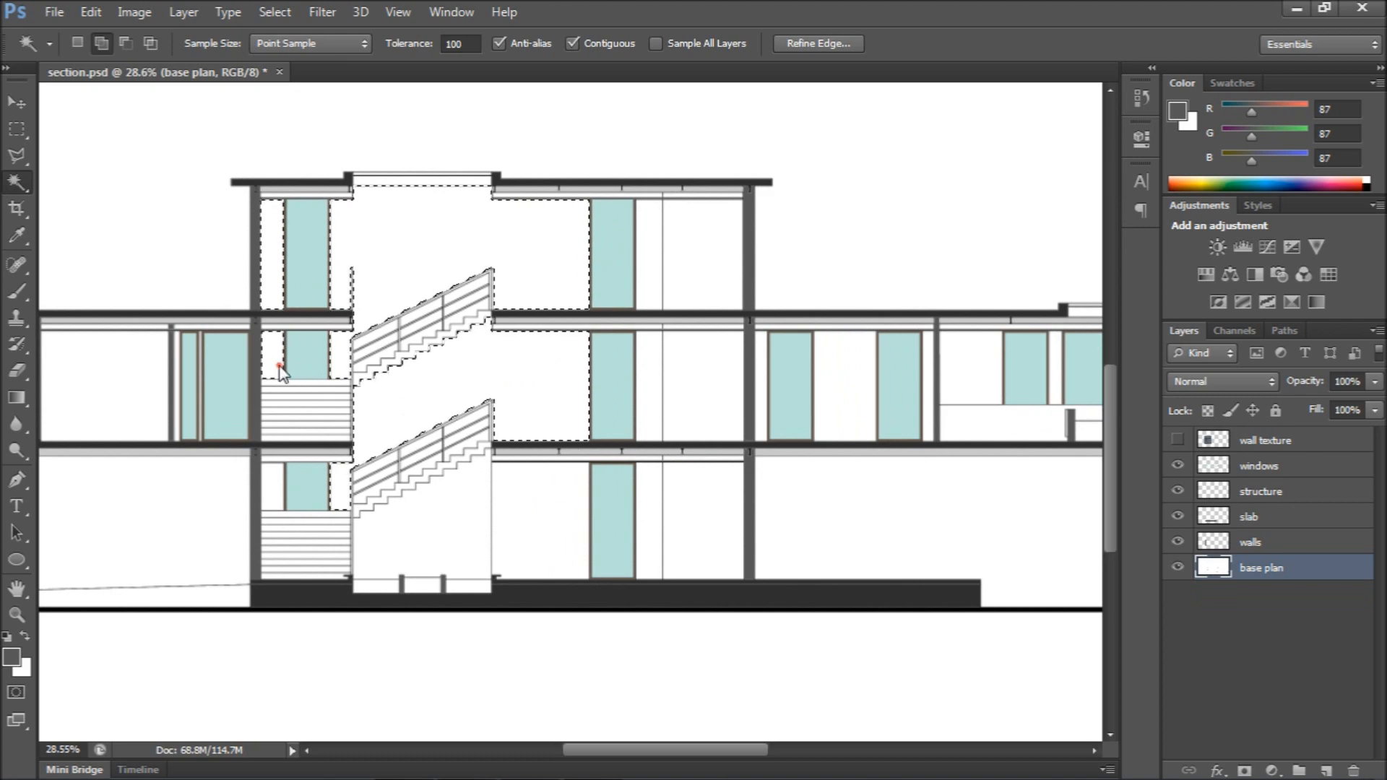
# Add the ground floor walls, the gaps between the stair railings and the thin wall strips to the selection
pyautogui.scroll(6, 346, 568)
pyautogui.scroll(4, 614, 180)
pyautogui.click(613, 319)
pyautogui.click(313, 539)
pyautogui.click(294, 613)
pyautogui.scroll(-6, 390, 542)
pyautogui.scroll(6, 421, 294)
pyautogui.click(593, 342)
pyautogui.scroll(-6, 536, 408)
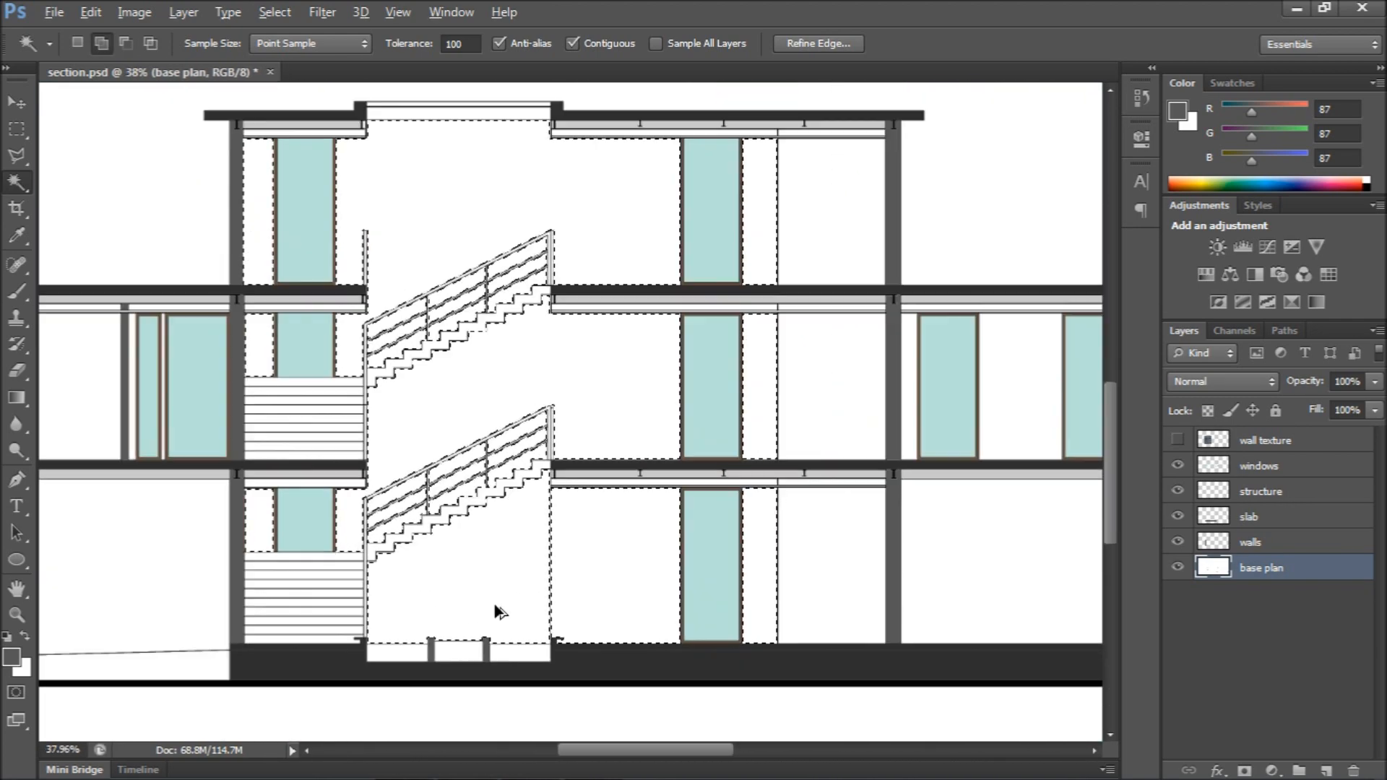
pyautogui.scroll(2, 498, 607)
pyautogui.scroll(5, 722, 508)
pyautogui.scroll(-5, 661, 500)
pyautogui.scroll(4, 337, 335)
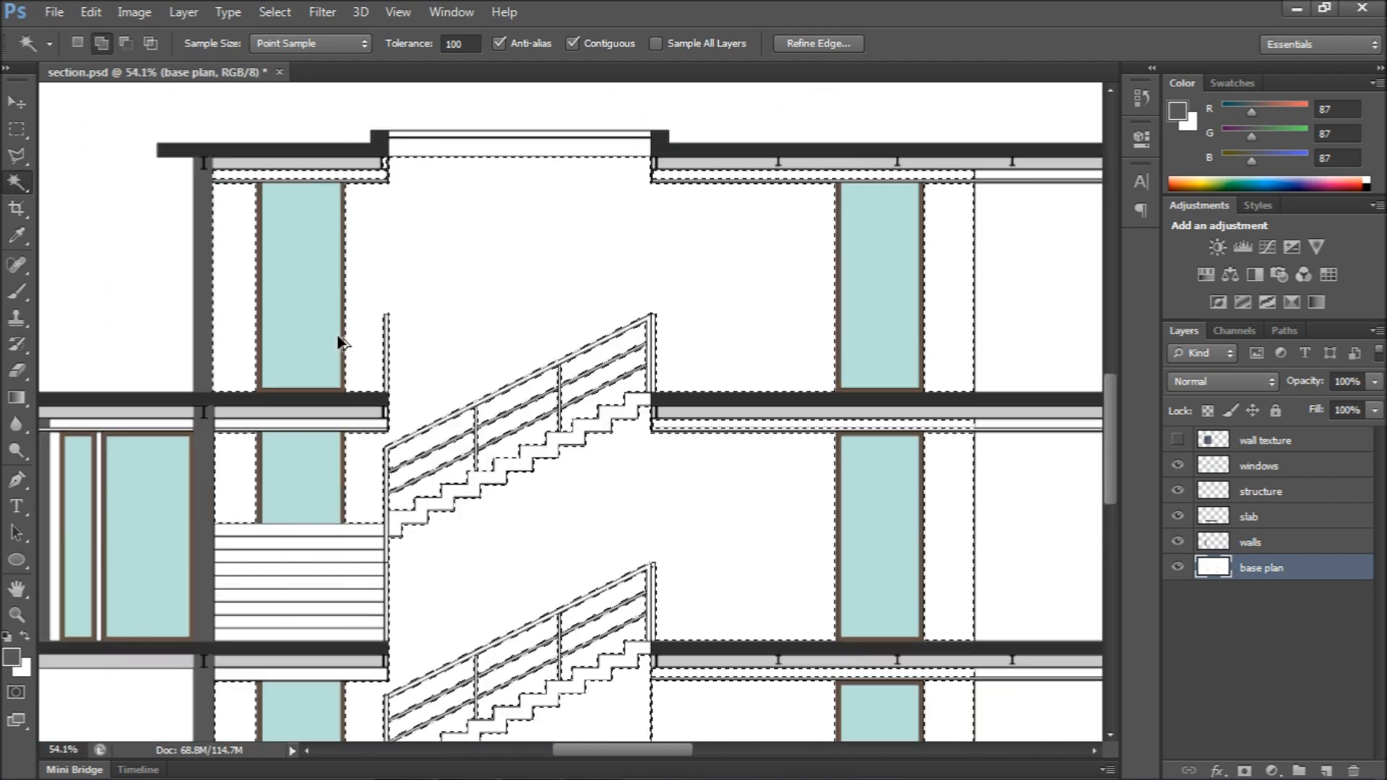
pyautogui.scroll(-6, 328, 407)
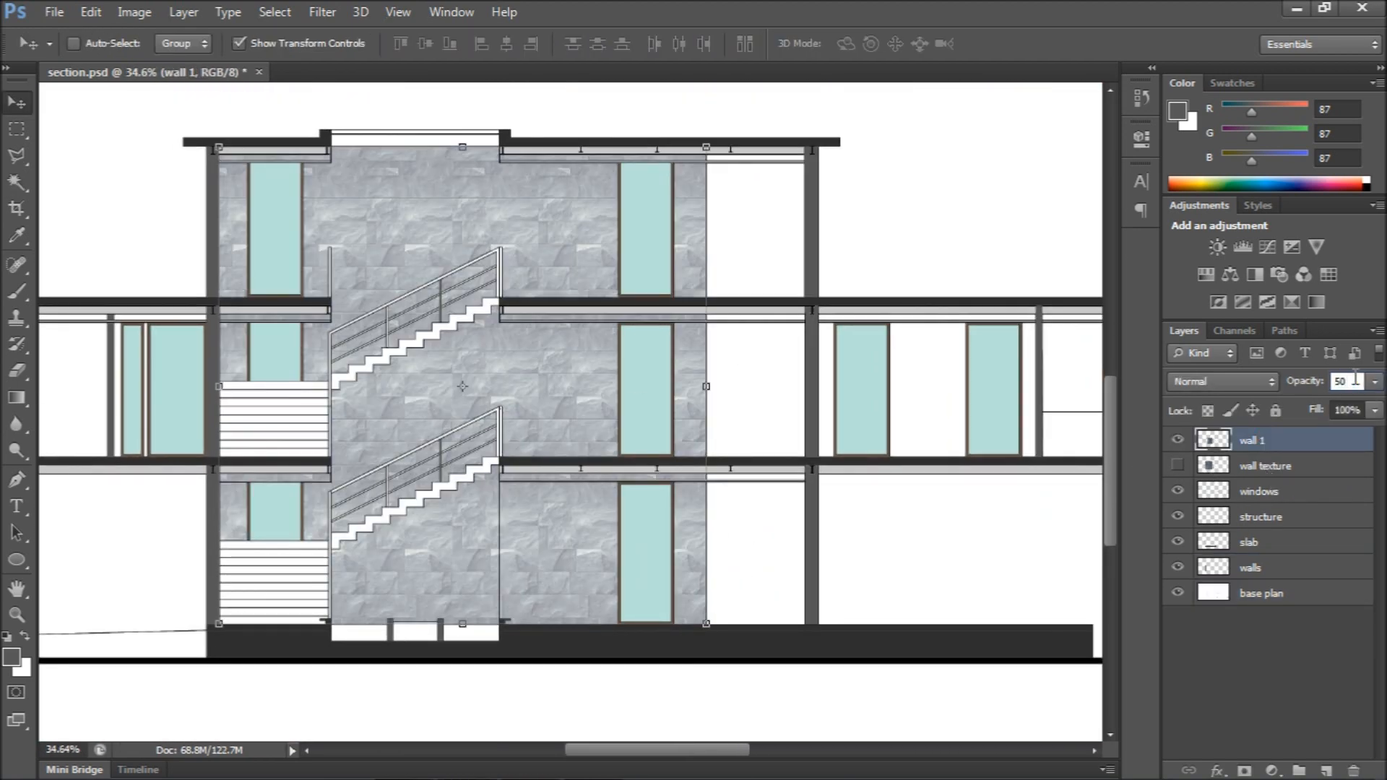
# Open the grey plaster image in Photoshop and duplicate its background layer into section.psd
pyautogui.moveTo(851, 332)
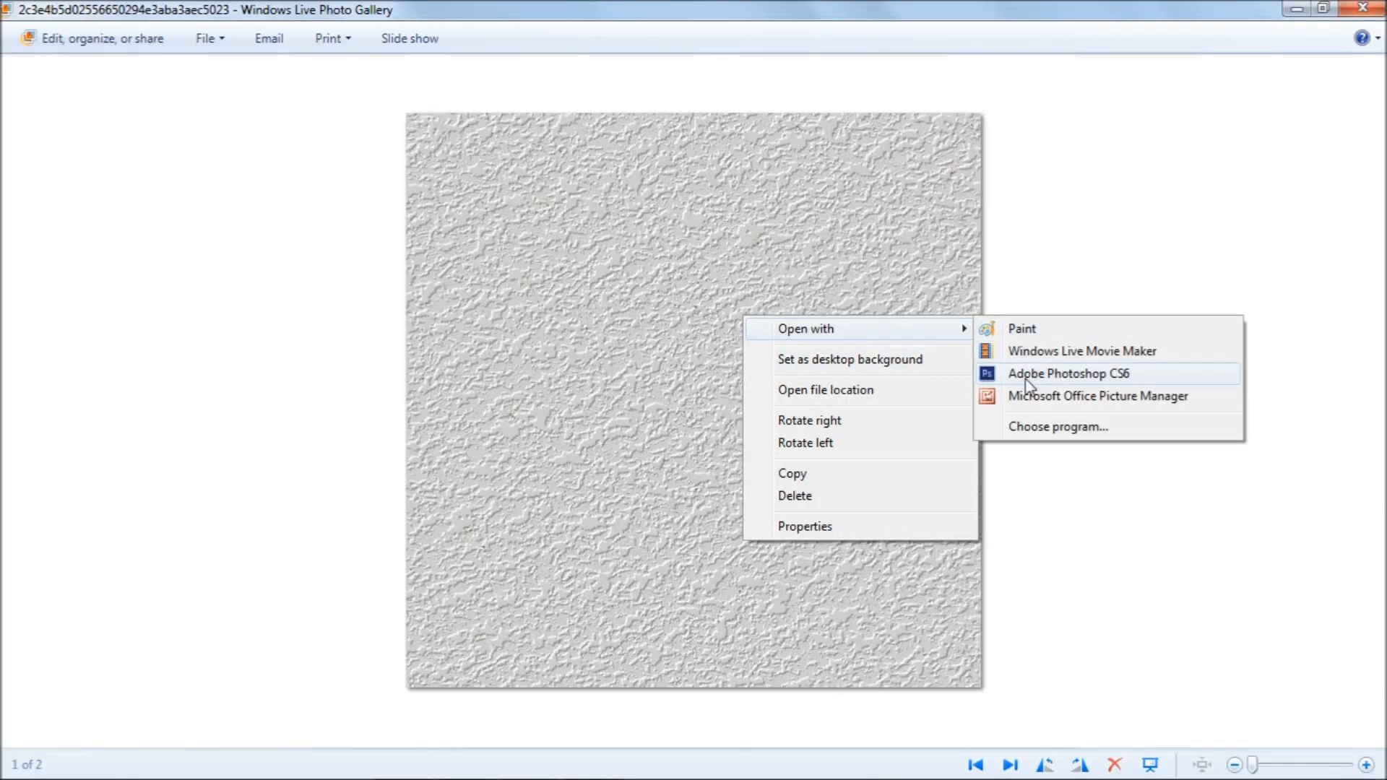
pyautogui.click(1030, 374)
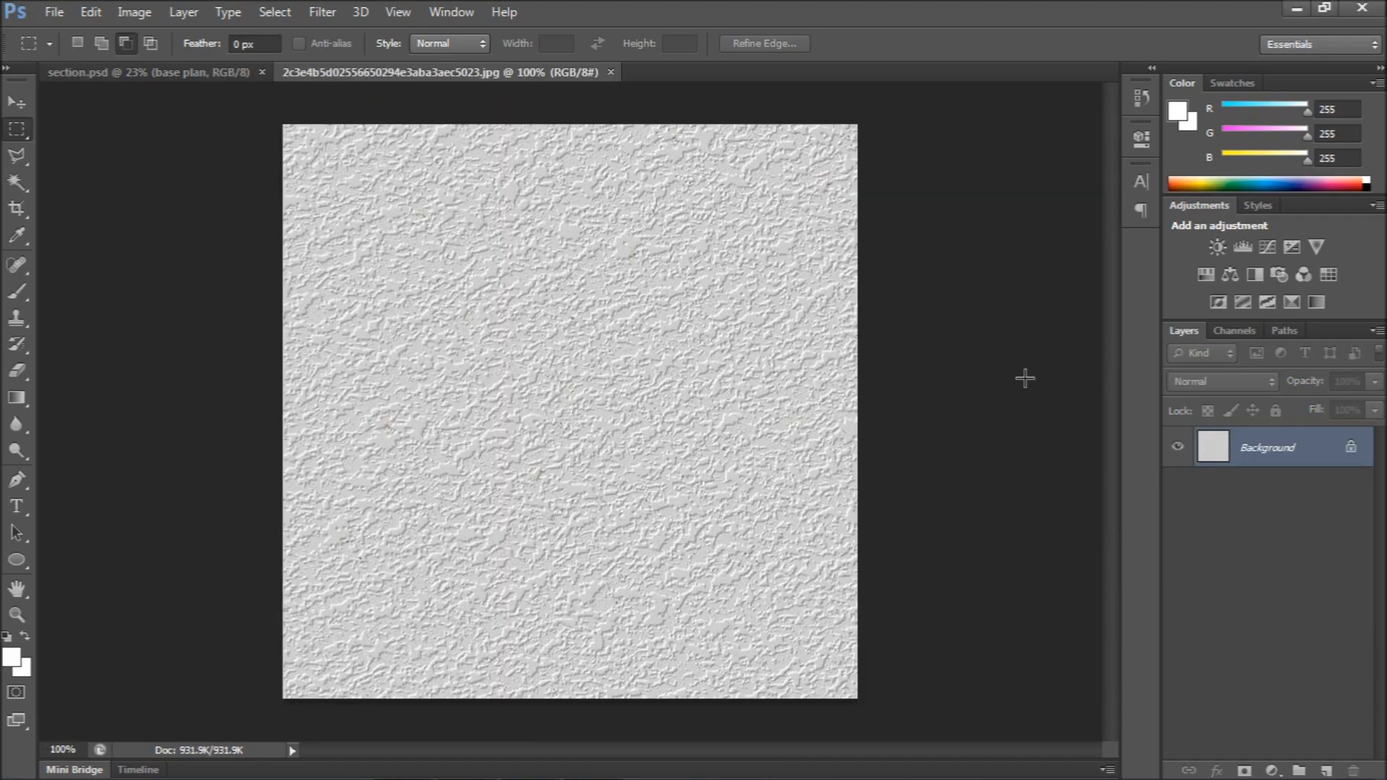
pyautogui.rightClick(1281, 448)
pyautogui.click(1300, 499)
pyautogui.click(650, 319)
pyautogui.click(880, 223)
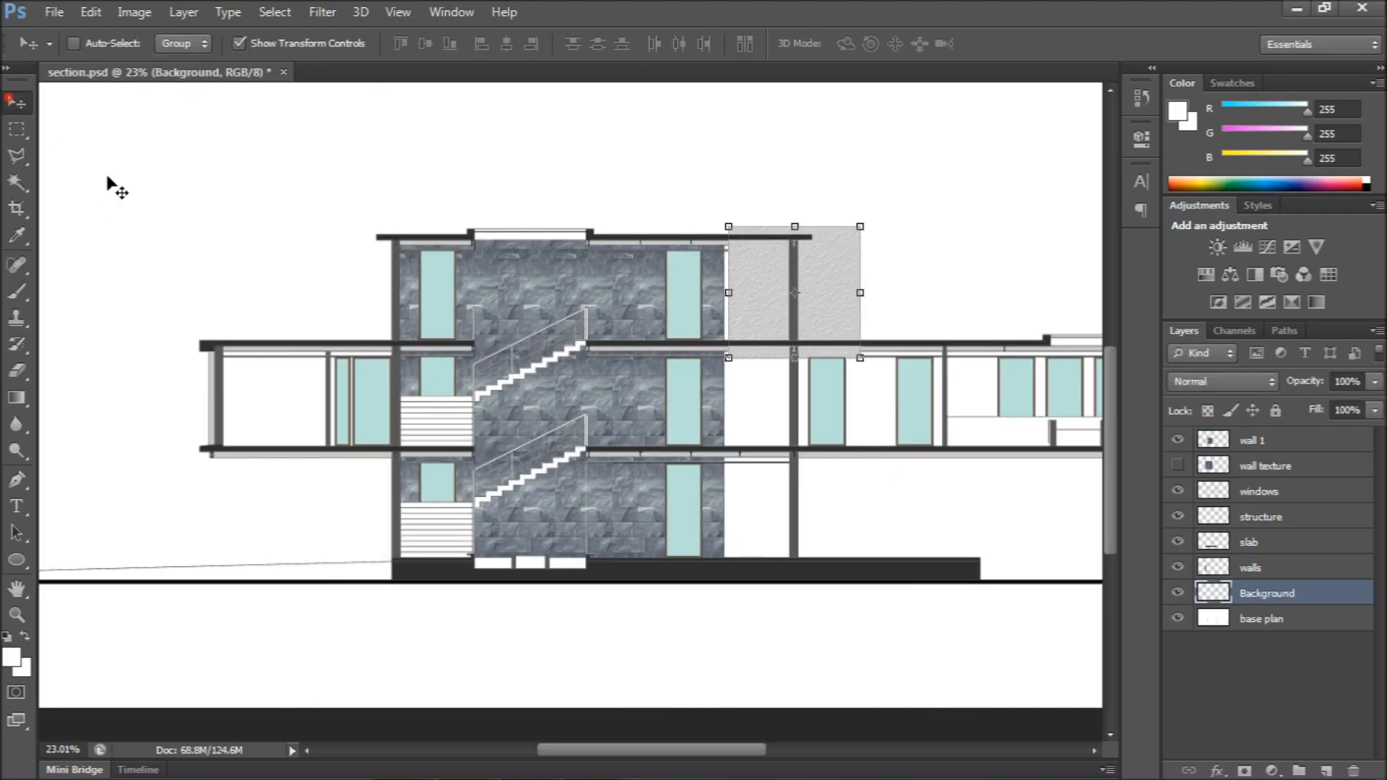
# Bring the plaster texture layer to the top of the stack and place it against the right wing's end column
pyautogui.moveTo(1257, 451); pyautogui.dragTo(1257, 432)
pyautogui.moveTo(794, 313); pyautogui.dragTo(876, 470)
pyautogui.scroll(-3, 288, 390)
pyautogui.scroll(6, 961, 390)
pyautogui.scroll(-3, 901, 390)
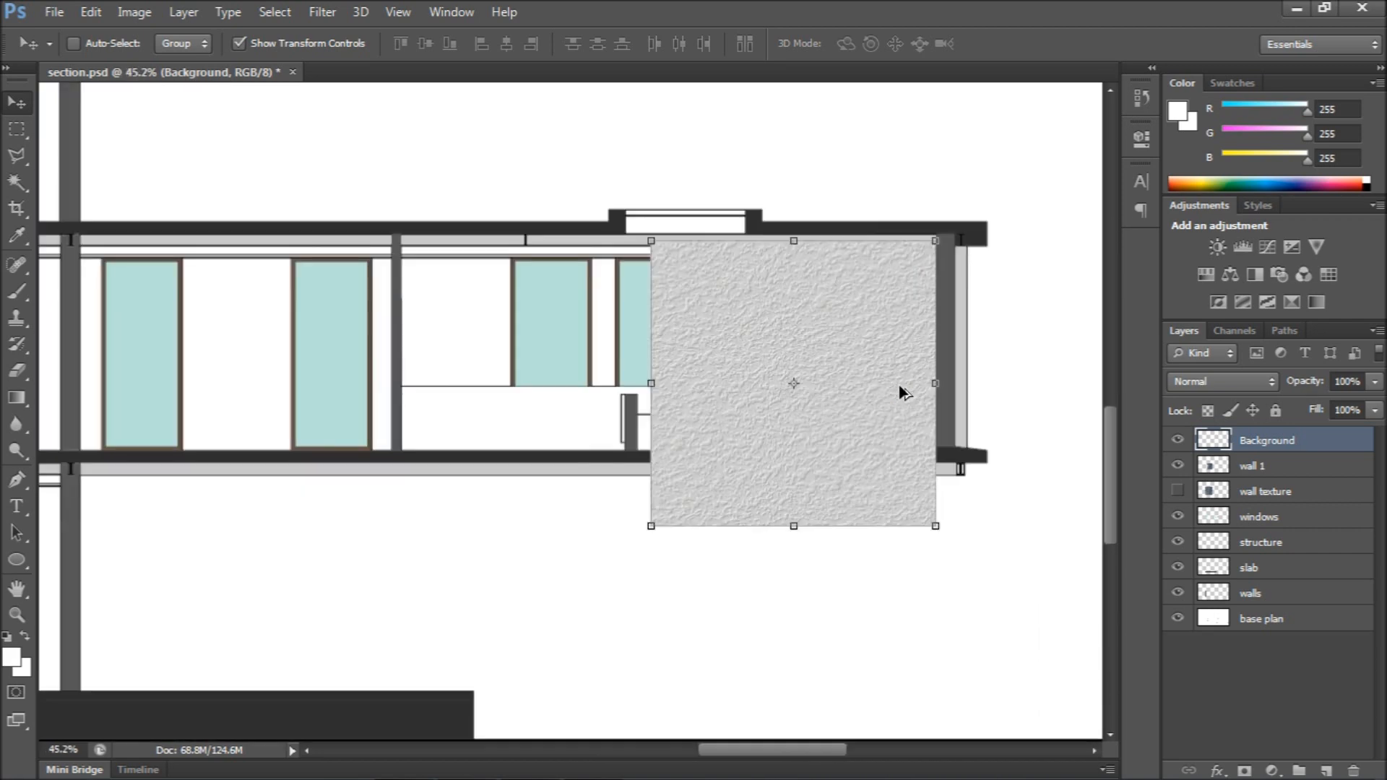
# Scale the plaster texture down to fit between the right wing's ceiling and floor slab
pyautogui.scroll(4, 901, 390)
pyautogui.moveTo(547, 183); pyautogui.dragTo(608, 249)
pyautogui.moveTo(822, 523); pyautogui.dragTo(820, 448)
pyautogui.moveTo(606, 175); pyautogui.dragTo(661, 228)
pyautogui.moveTo(724, 472); pyautogui.dragTo(723, 438)
pyautogui.press('v')
pyautogui.press('Return')
# Extend the plaster texture leftward into a row of three copies and merge their layers
pyautogui.moveTo(852, 403); pyautogui.dragTo(255, 442)
pyautogui.keyDown('ctrl'); pyautogui.click(1269, 468); pyautogui.keyUp('ctrl')
pyautogui.keyDown('ctrl'); pyautogui.click(1271, 494); pyautogui.keyUp('ctrl')
pyautogui.rightClick(1271, 499)
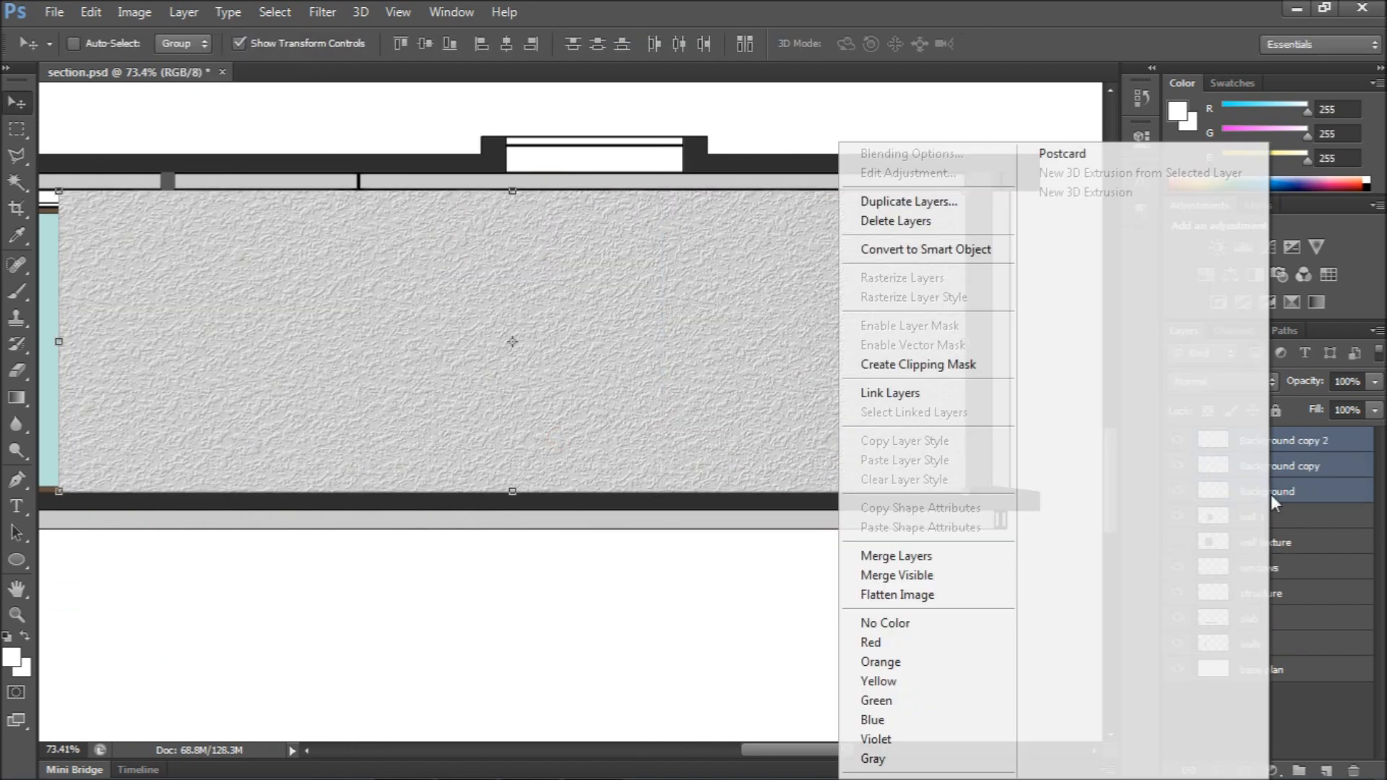
pyautogui.click(899, 556)
# Hide the plaster texture and Magic Wand select the base plan wall areas around the right wing's four windows
pyautogui.click(1179, 440)
pyautogui.click(1262, 619)
pyautogui.press('w')
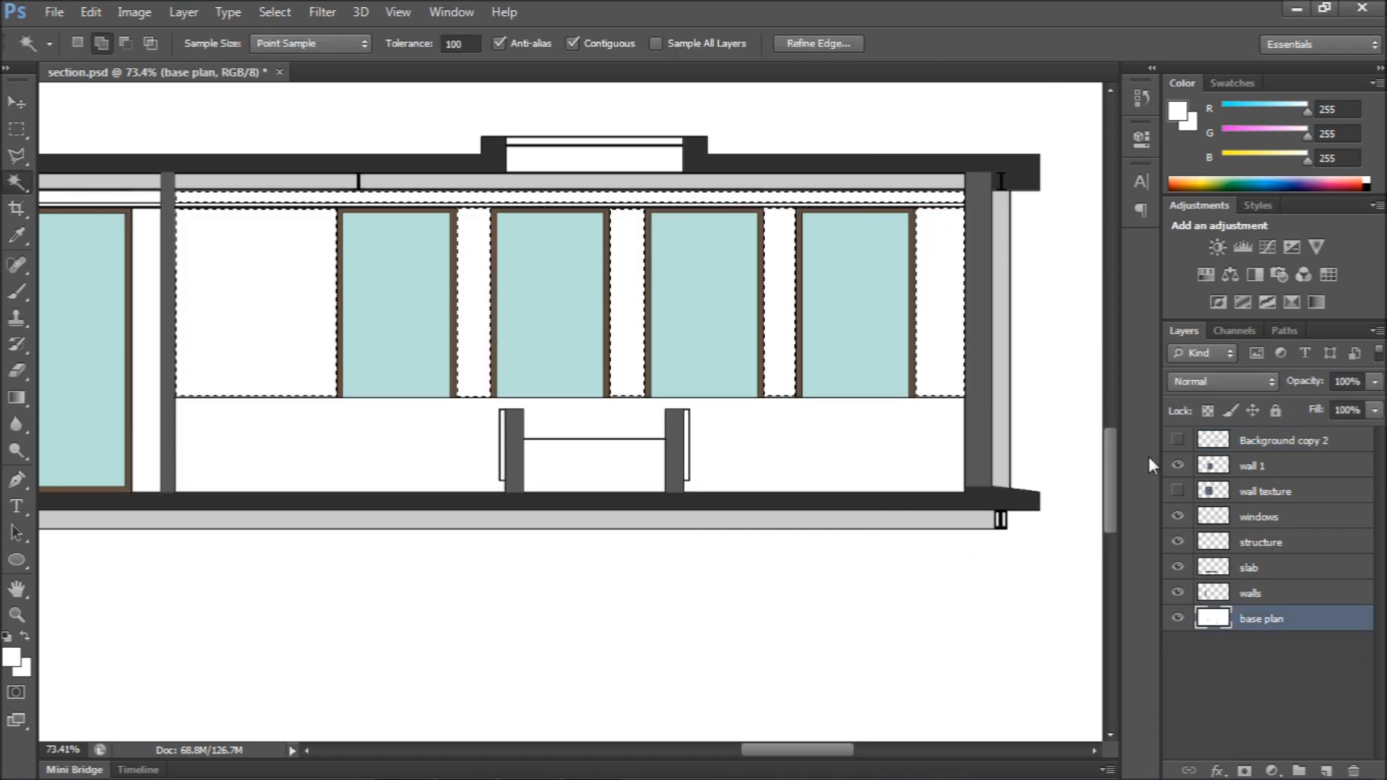
# Copy the selected wall areas from the plaster texture onto a new layer and hide the full texture layer
pyautogui.click(1178, 440)
pyautogui.click(1272, 440)
pyautogui.rightClick(965, 408)
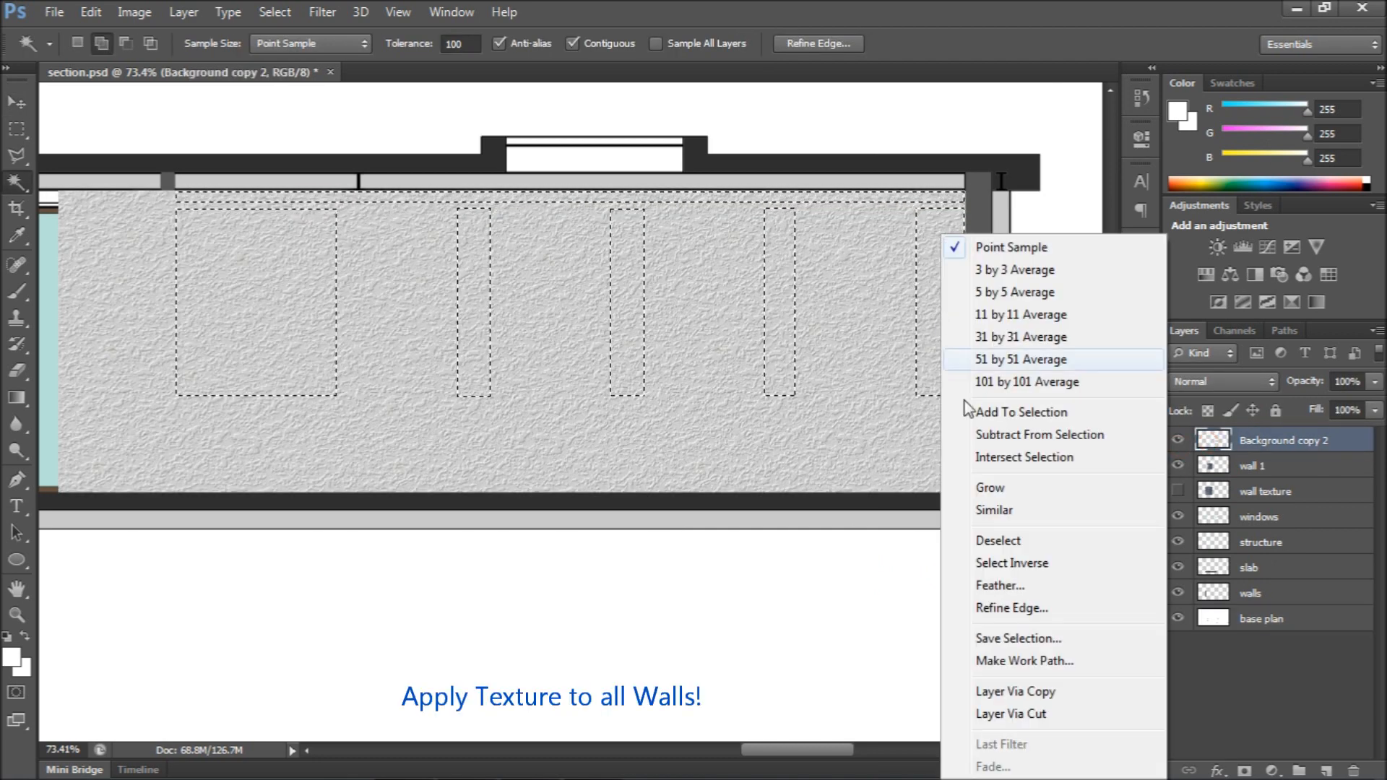
pyautogui.click(1015, 691)
pyautogui.click(1180, 466)
pyautogui.click(16, 103)
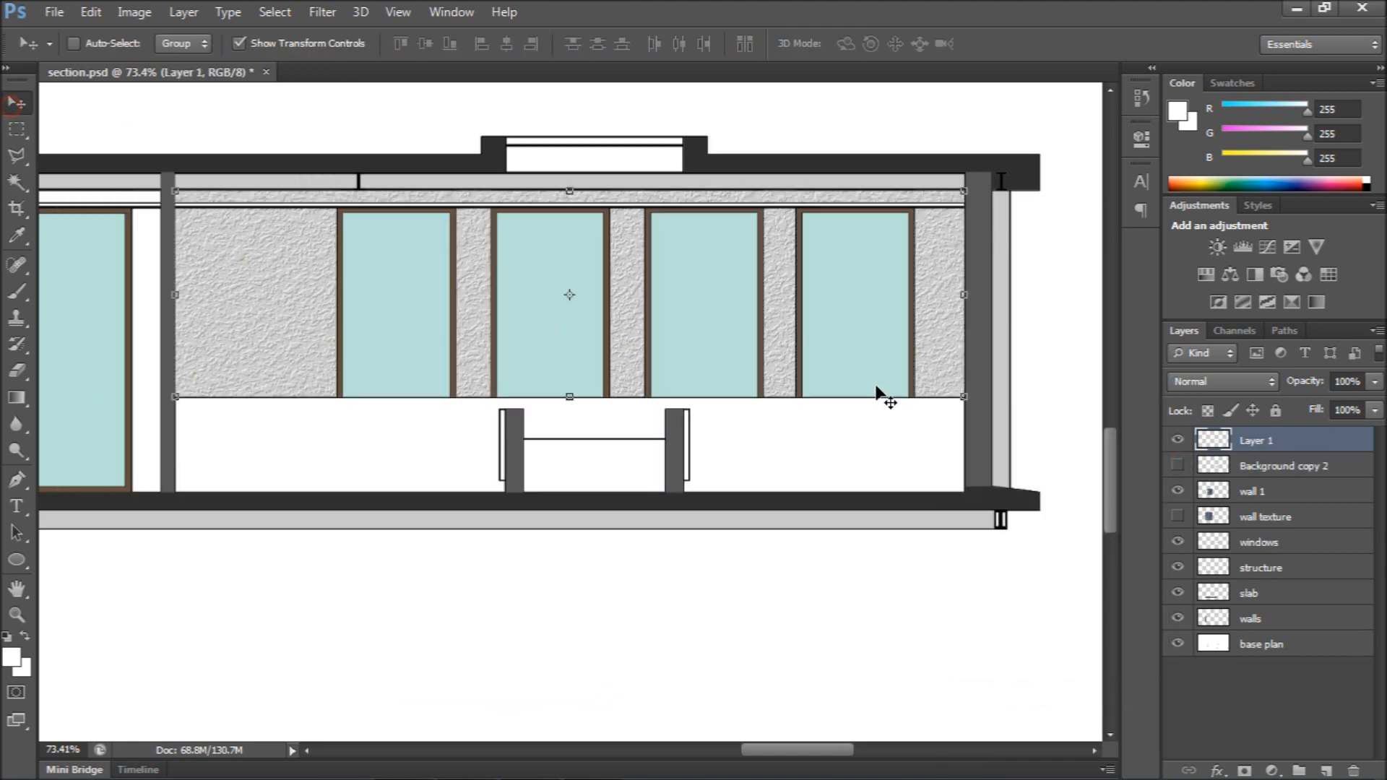
# Rename the copied plaster wall layer as "wall 2"
pyautogui.scroll(-5, 878, 394)
pyautogui.doubleClick(1257, 441)
pyautogui.write('wall 2')
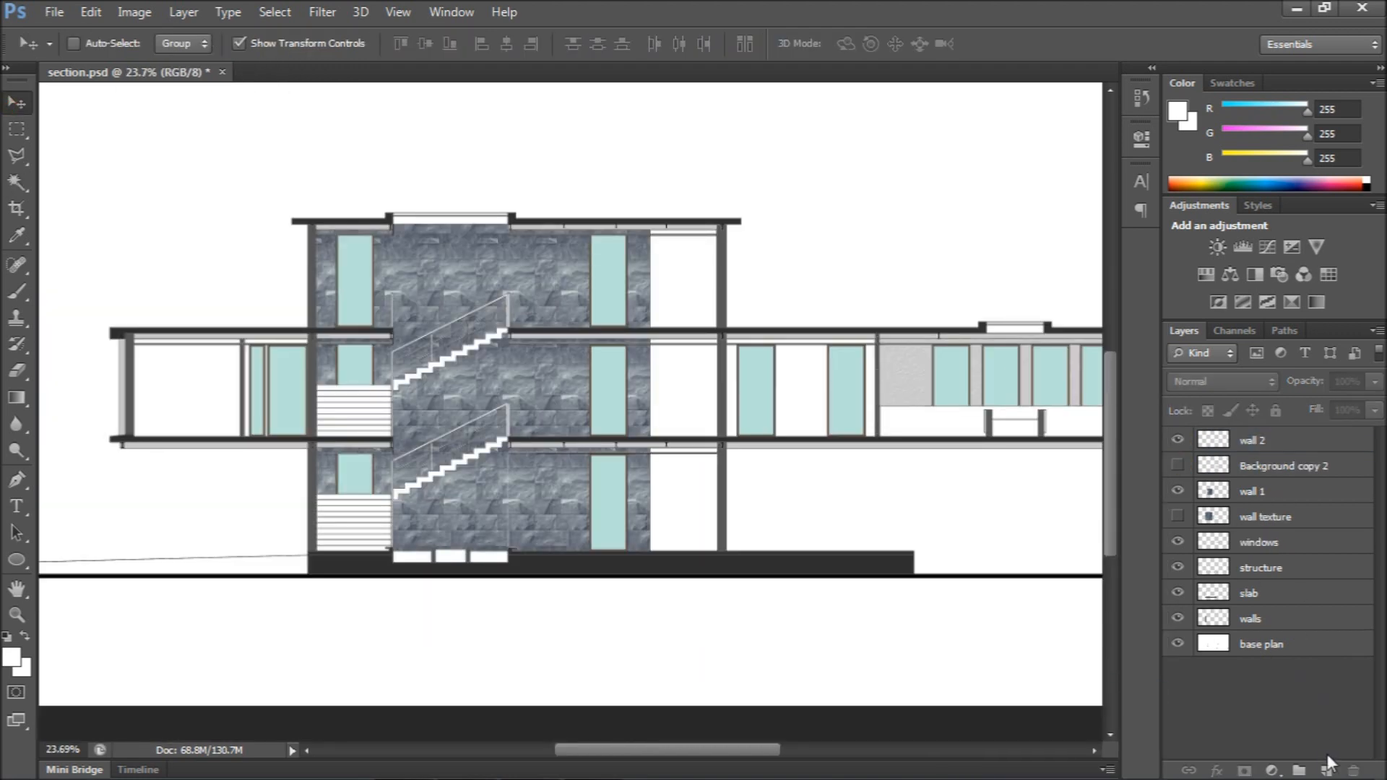
# Add a new layer named "wall 3" and move the wall 1 layer above the plaster texture layer
pyautogui.click(1327, 769)
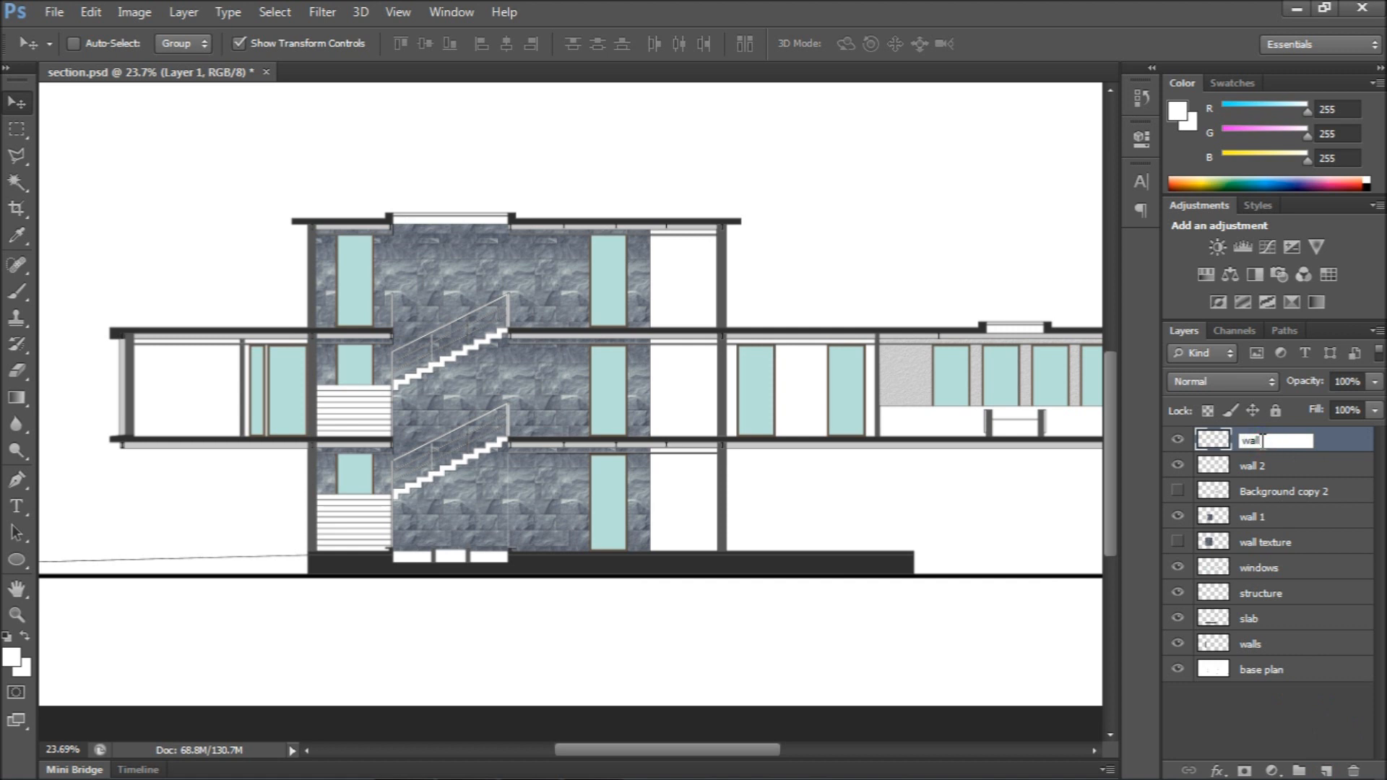
pyautogui.click(1257, 516)
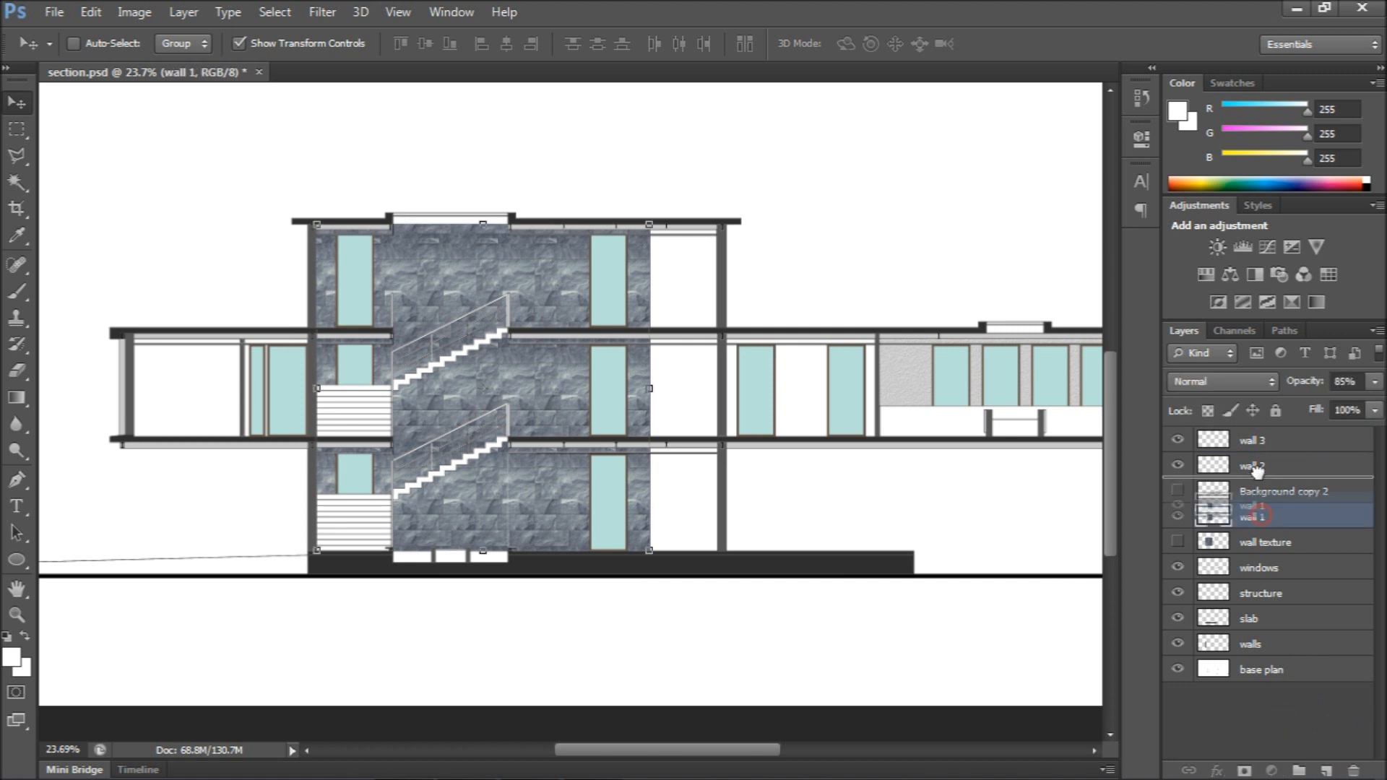
pyautogui.moveTo(1257, 471); pyautogui.dragTo(1258, 457)
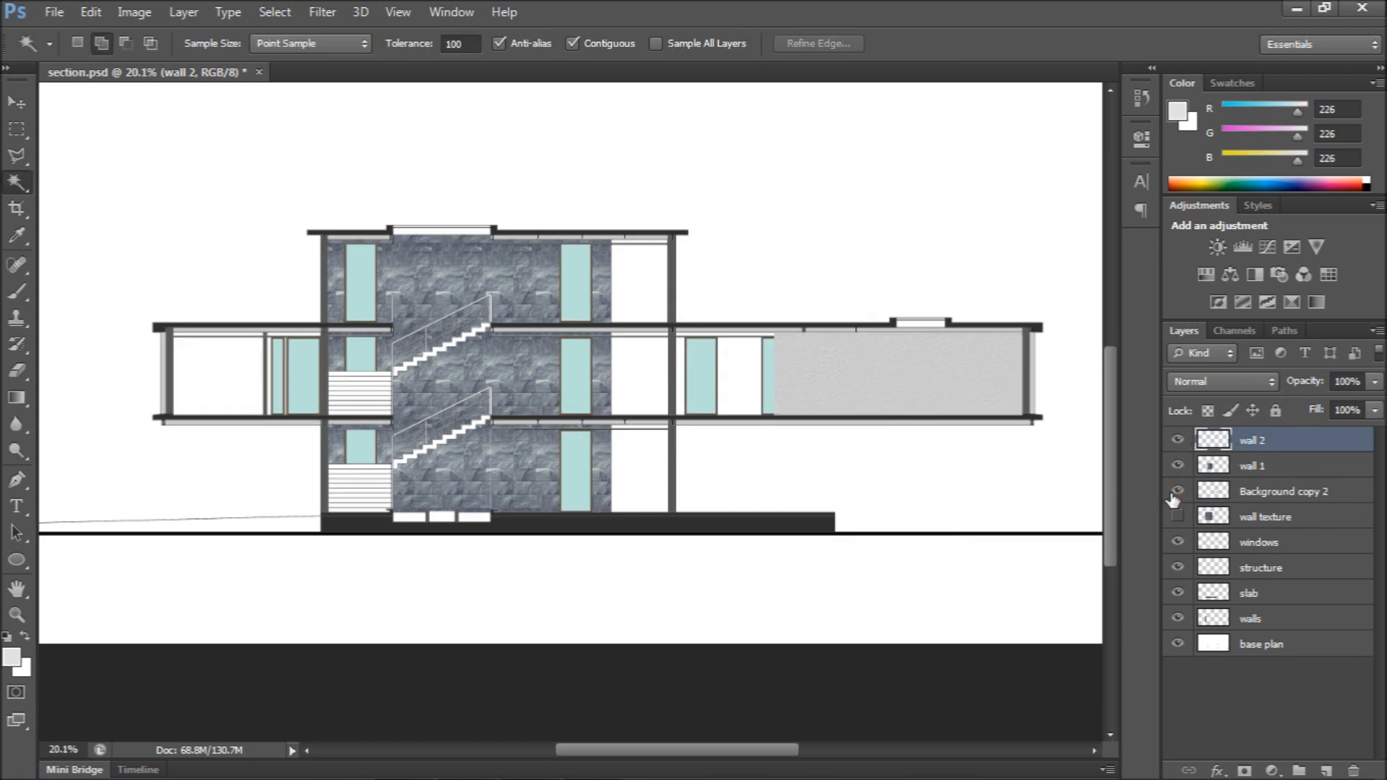
# Position the plaster texture over the blank walls right of the stair block, with a copy stacked directly above it
pyautogui.press('v')
pyautogui.moveTo(811, 377); pyautogui.dragTo(768, 305)
pyautogui.scroll(5, 768, 304)
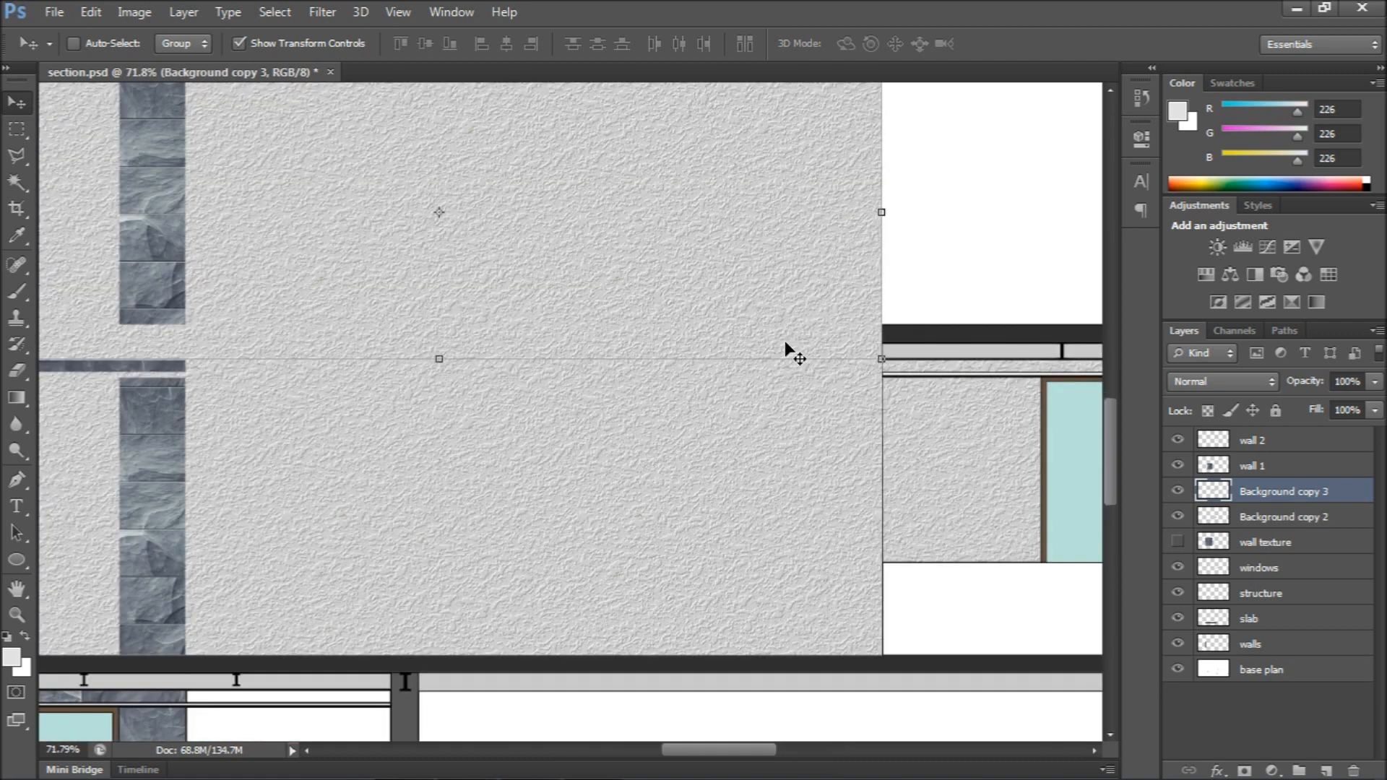
# Stack another copy of the plaster texture above the first two and merge the three layers
pyautogui.hotkey('ctrl', 'j')
pyautogui.scroll(-3, 754, 514)
pyautogui.moveTo(722, 409); pyautogui.dragTo(727, 278)
pyautogui.keyDown('shift'); pyautogui.click(1309, 518); pyautogui.keyUp('shift')
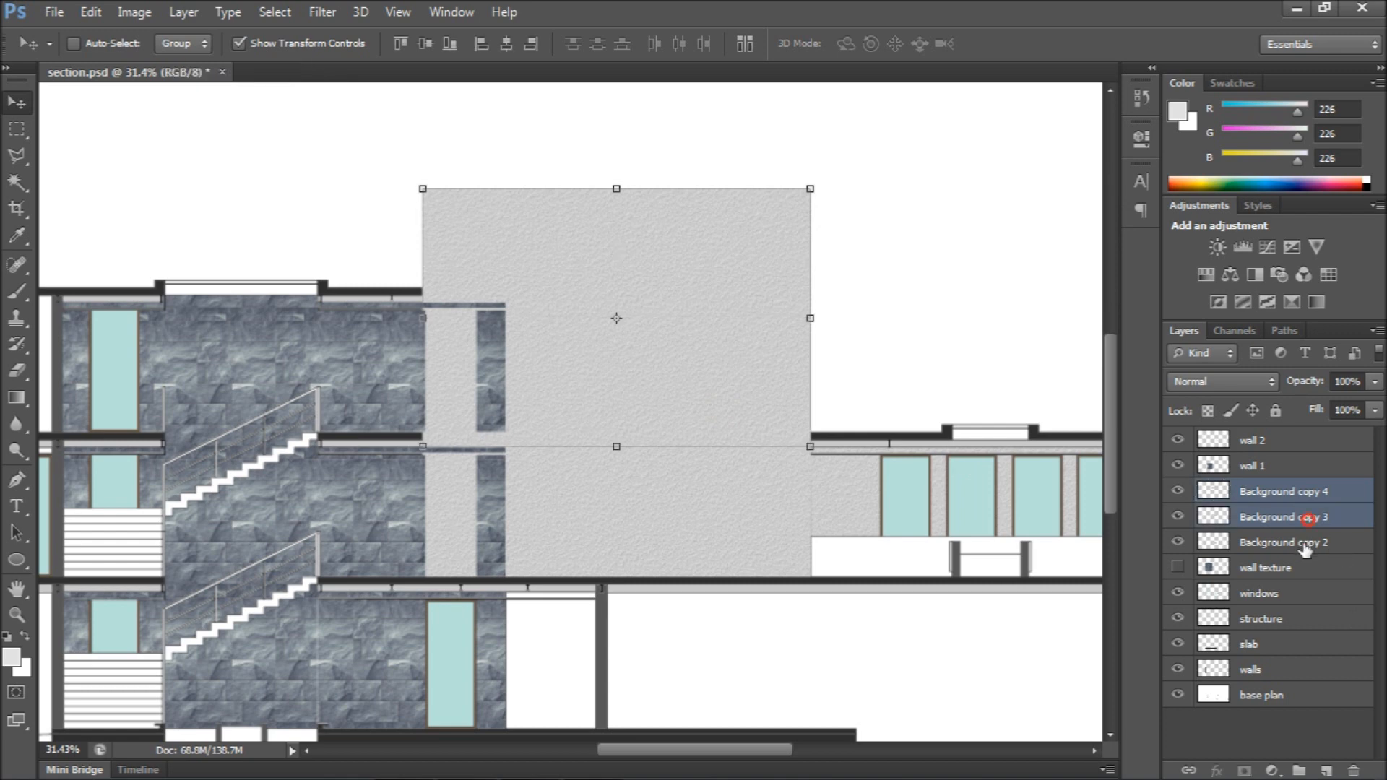
pyautogui.rightClick(1303, 546)
pyautogui.click(903, 556)
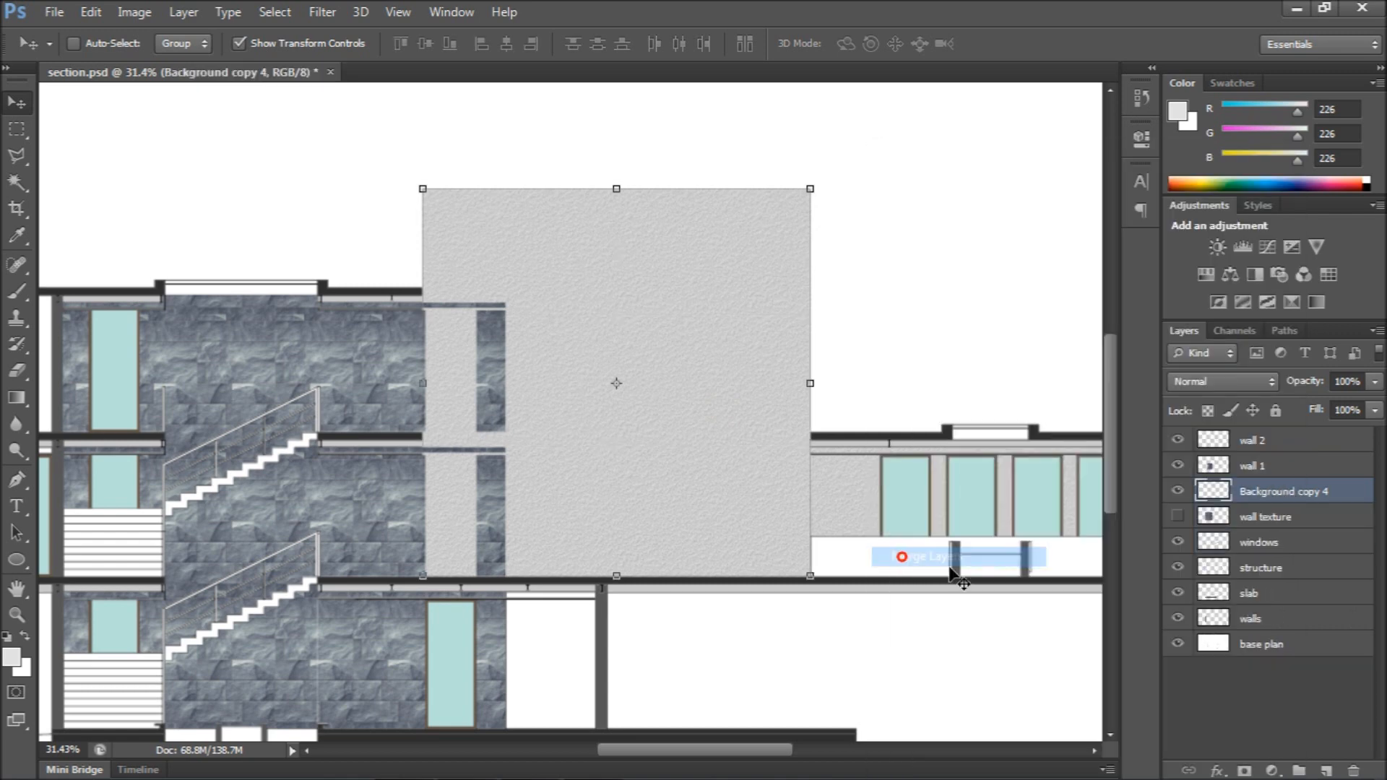
# Duplicate the merged plaster texture and place the copy directly below it over the ground floor
pyautogui.hotkey('ctrl', 'j')
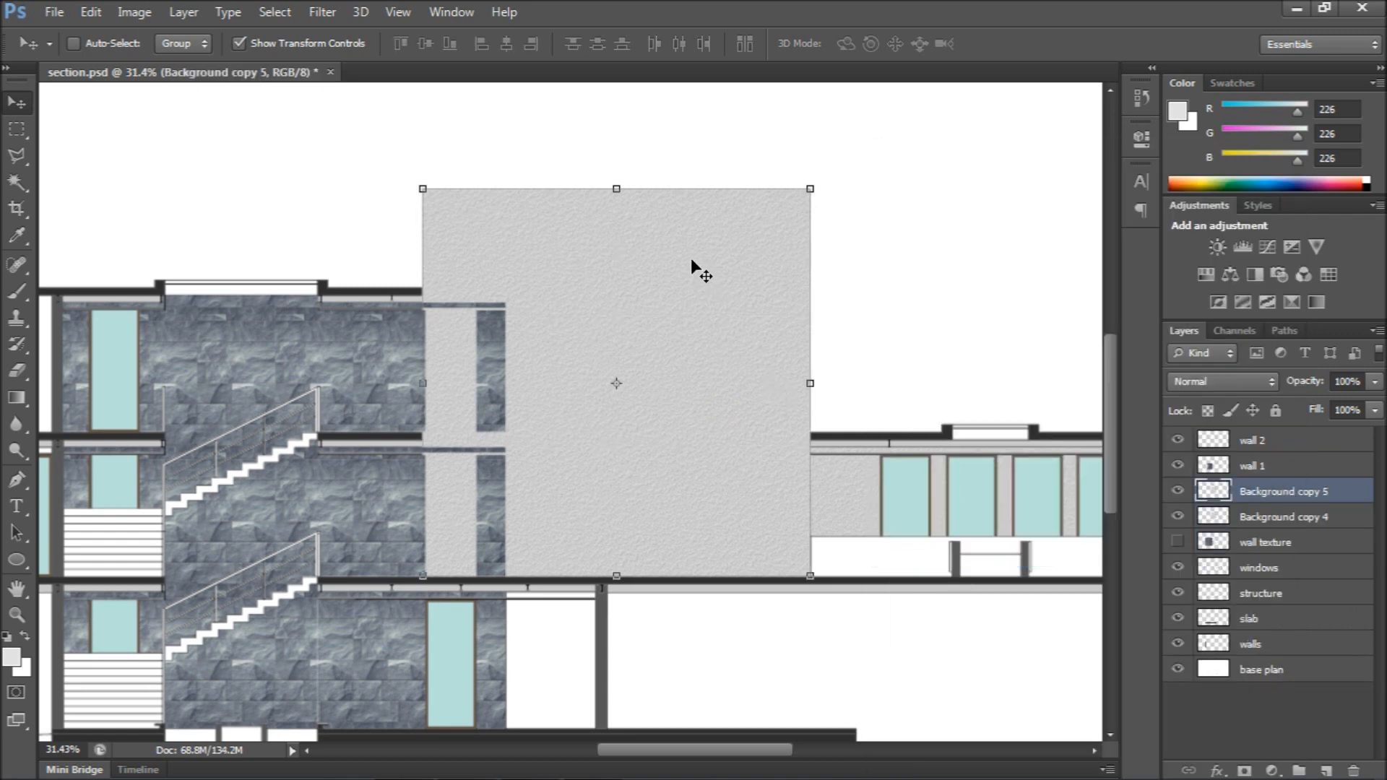
pyautogui.scroll(-2, 692, 259)
pyautogui.moveTo(686, 283); pyautogui.dragTo(698, 553)
pyautogui.scroll(5, 696, 533)
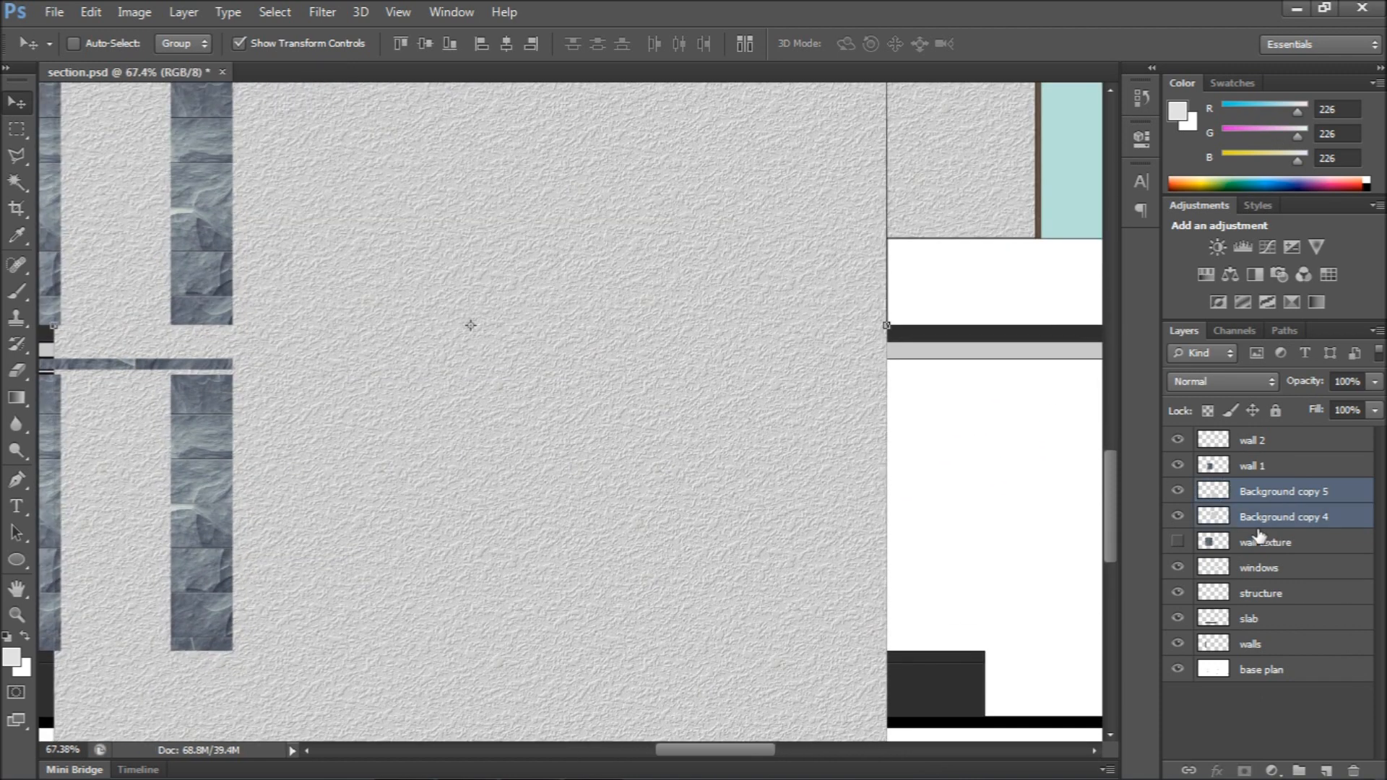
# Merge the two stacked plaster texture layers into one
pyautogui.click(1267, 700)
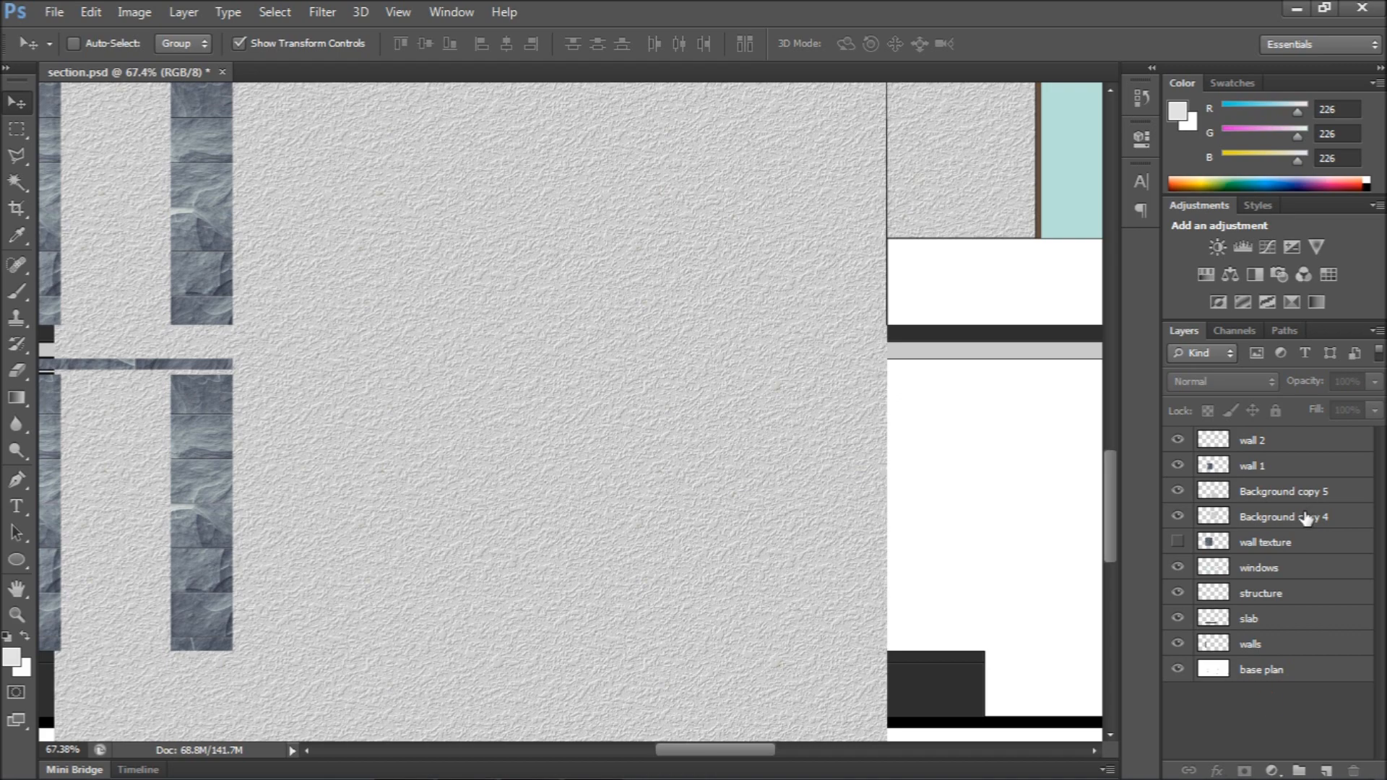
pyautogui.click(1306, 516)
pyautogui.keyDown('shift'); pyautogui.click(1295, 497); pyautogui.keyUp('shift')
pyautogui.rightClick(1294, 495)
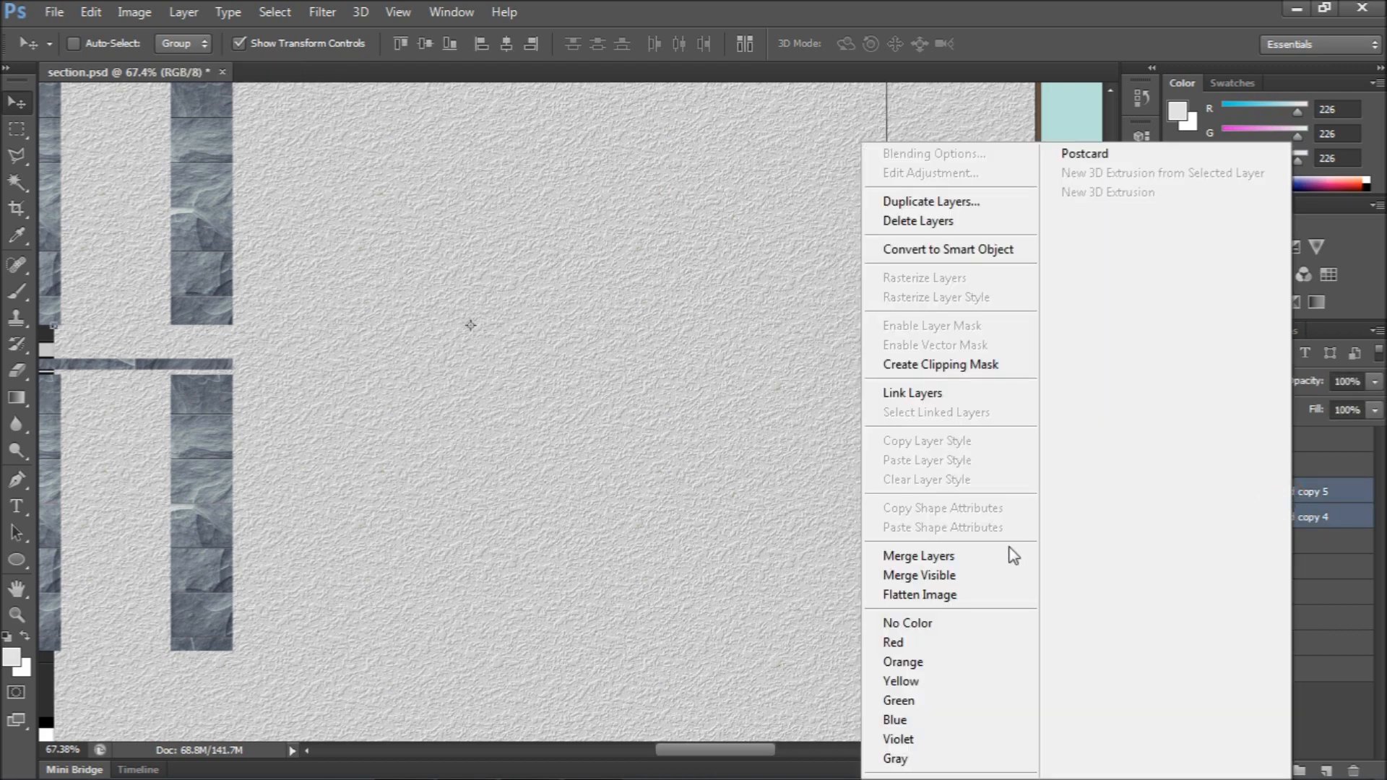
pyautogui.click(962, 556)
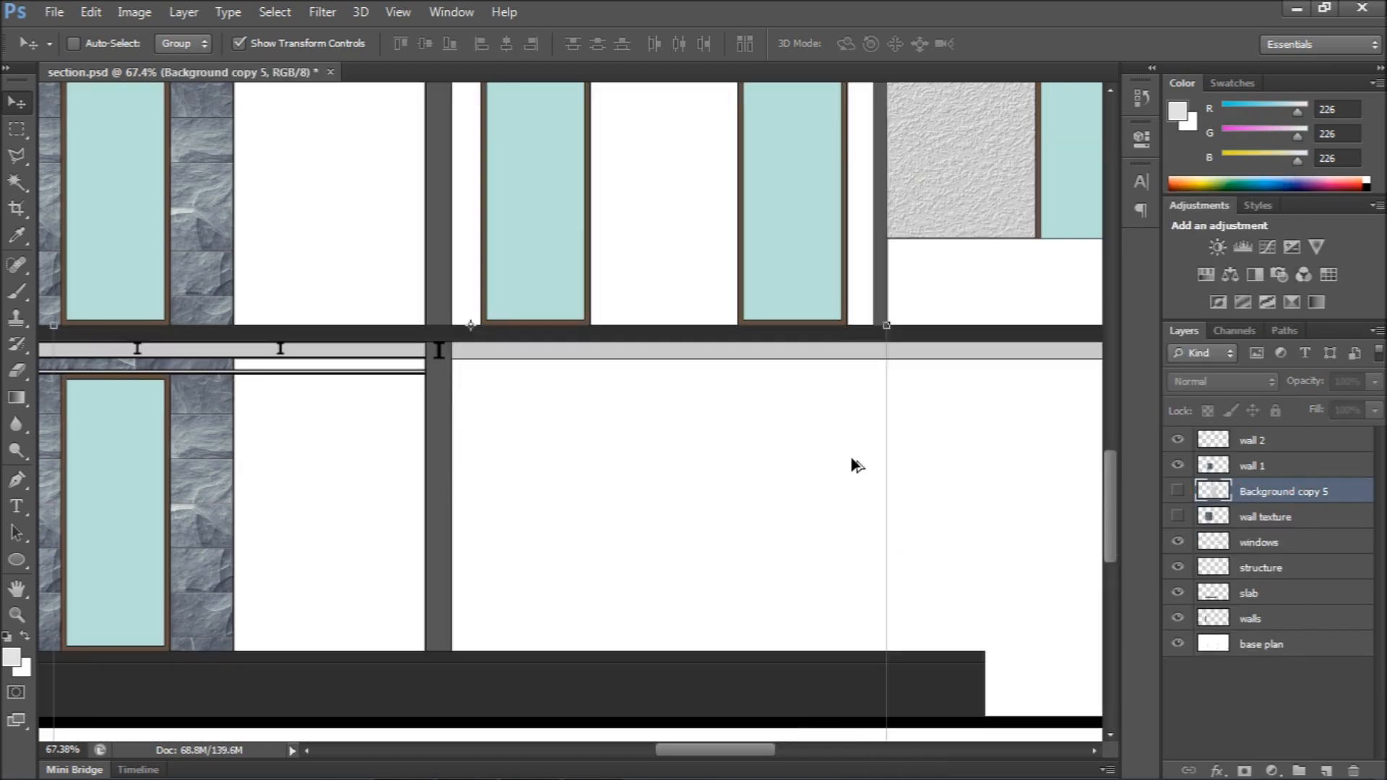
# Place a copy of the merged plaster texture over the left wing of the section and merge both texture layers
pyautogui.scroll(-5, 854, 465)
pyautogui.click(1179, 492)
pyautogui.moveTo(811, 460); pyautogui.dragTo(372, 424)
pyautogui.click(1179, 492)
pyautogui.click(1179, 492)
pyautogui.keyDown('shift'); pyautogui.click(1298, 523); pyautogui.keyUp('shift')
pyautogui.rightClick(1297, 523)
pyautogui.click(991, 558)
# Hide the plaster texture and select the blank first-floor walls around the windows right of the stair block on the base plan layer
pyautogui.click(1179, 492)
pyautogui.click(1263, 634)
pyautogui.press('w')
pyautogui.click(791, 364)
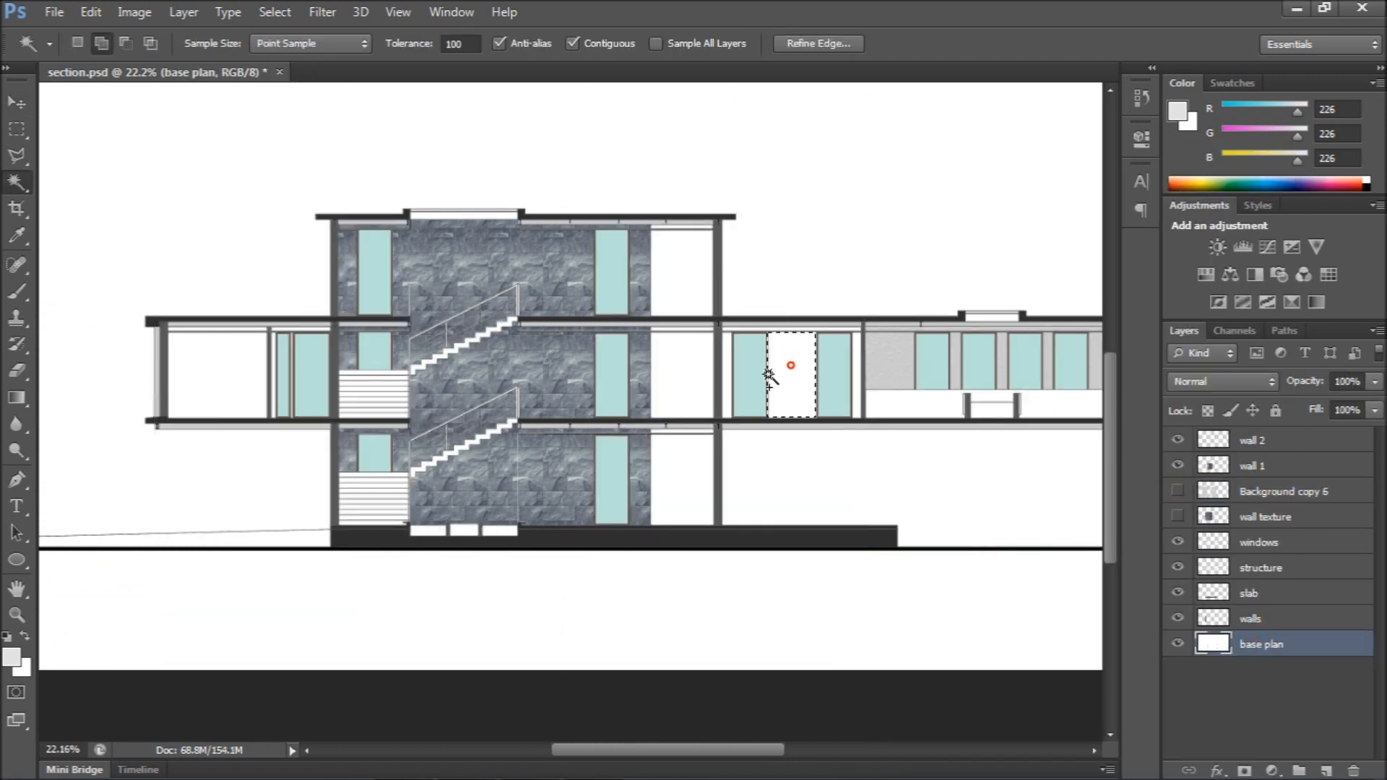
pyautogui.scroll(6, 838, 364)
pyautogui.click(913, 210)
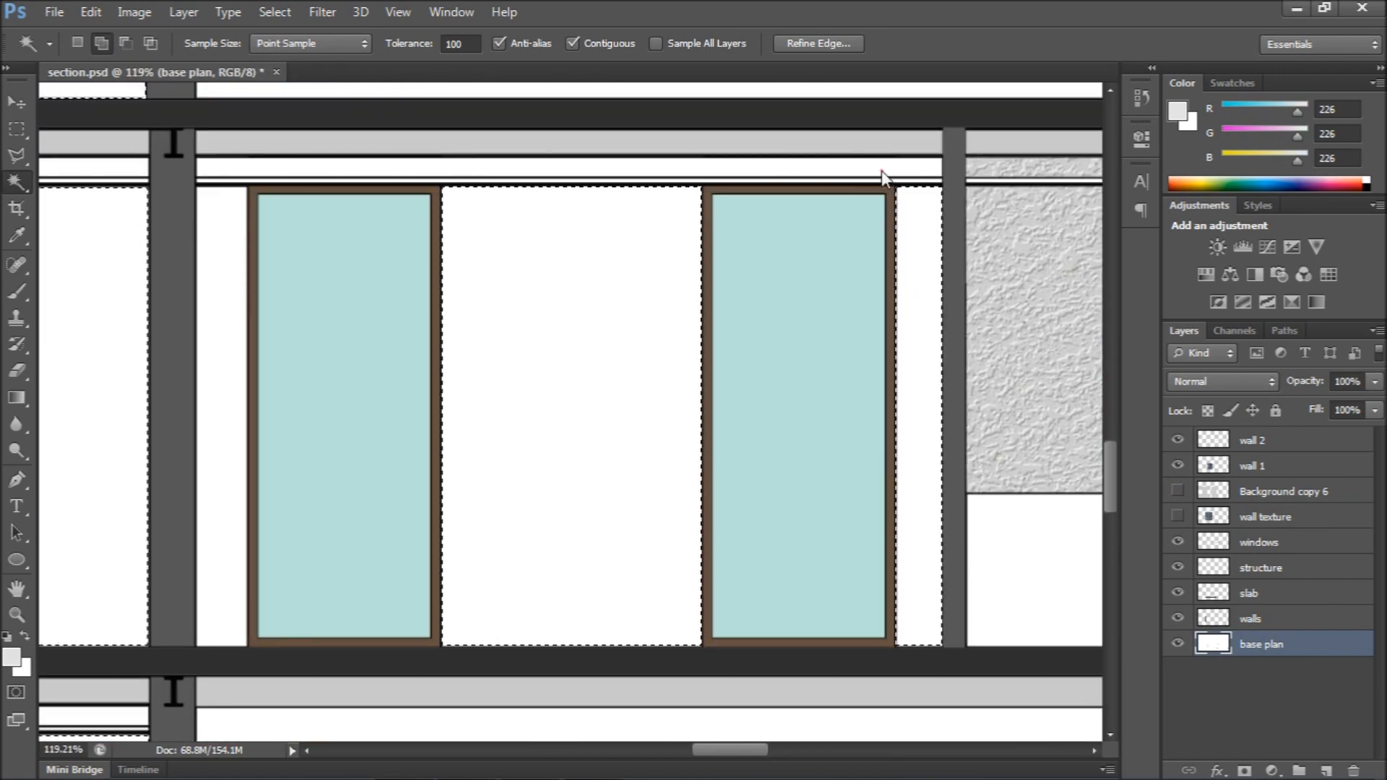
pyautogui.click(879, 169)
# Add the blank wall bays and ceiling strips beside the stone wall on all floors to the selection
pyautogui.scroll(-5, 904, 379)
pyautogui.scroll(4, 596, 338)
pyautogui.scroll(4, 589, 332)
pyautogui.click(580, 329)
pyautogui.scroll(-7, 645, 492)
pyautogui.scroll(6, 635, 251)
pyautogui.click(632, 232)
pyautogui.scroll(-6, 651, 182)
pyautogui.scroll(3, 645, 506)
# Add the left wing's blank walls and ceiling strips to the selection and show the plaster texture again
pyautogui.scroll(-5, 644, 545)
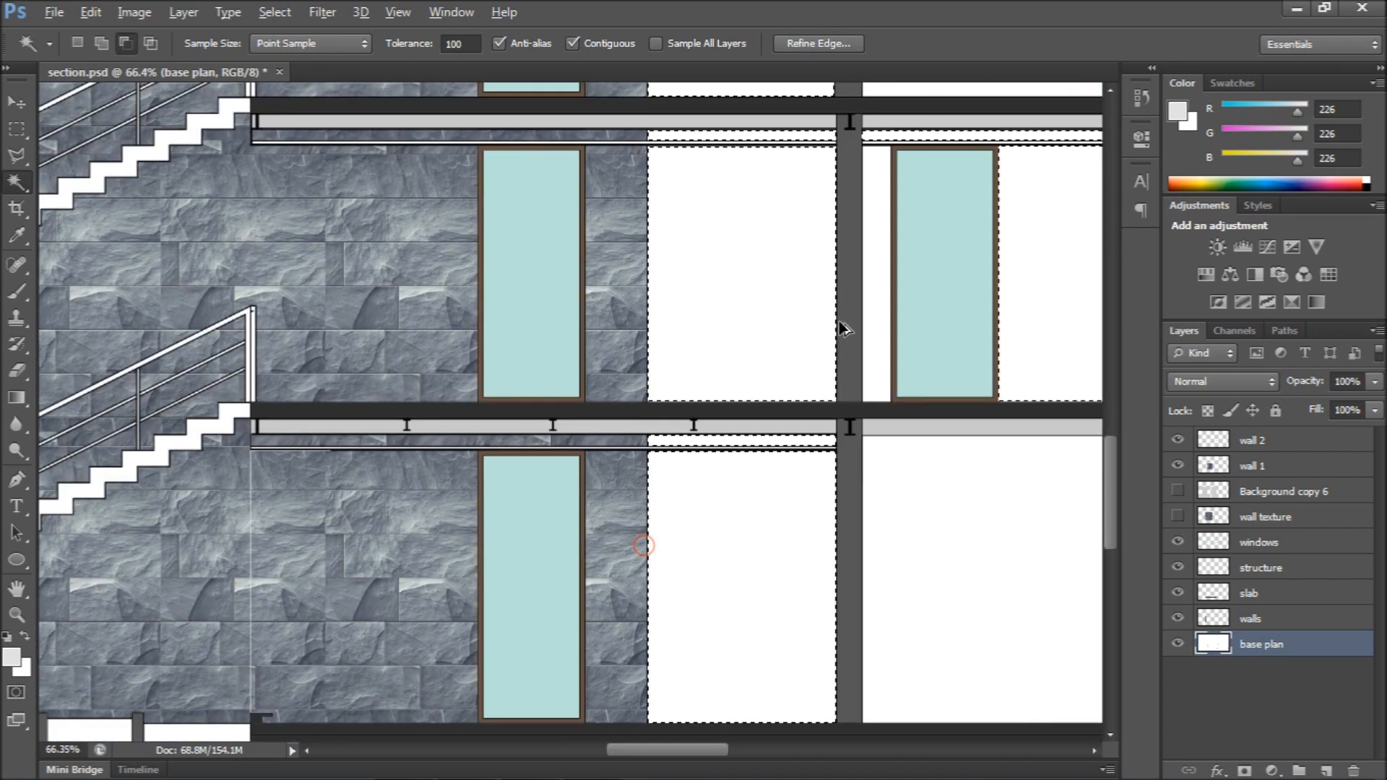
pyautogui.scroll(6, 505, 347)
pyautogui.scroll(2, 484, 364)
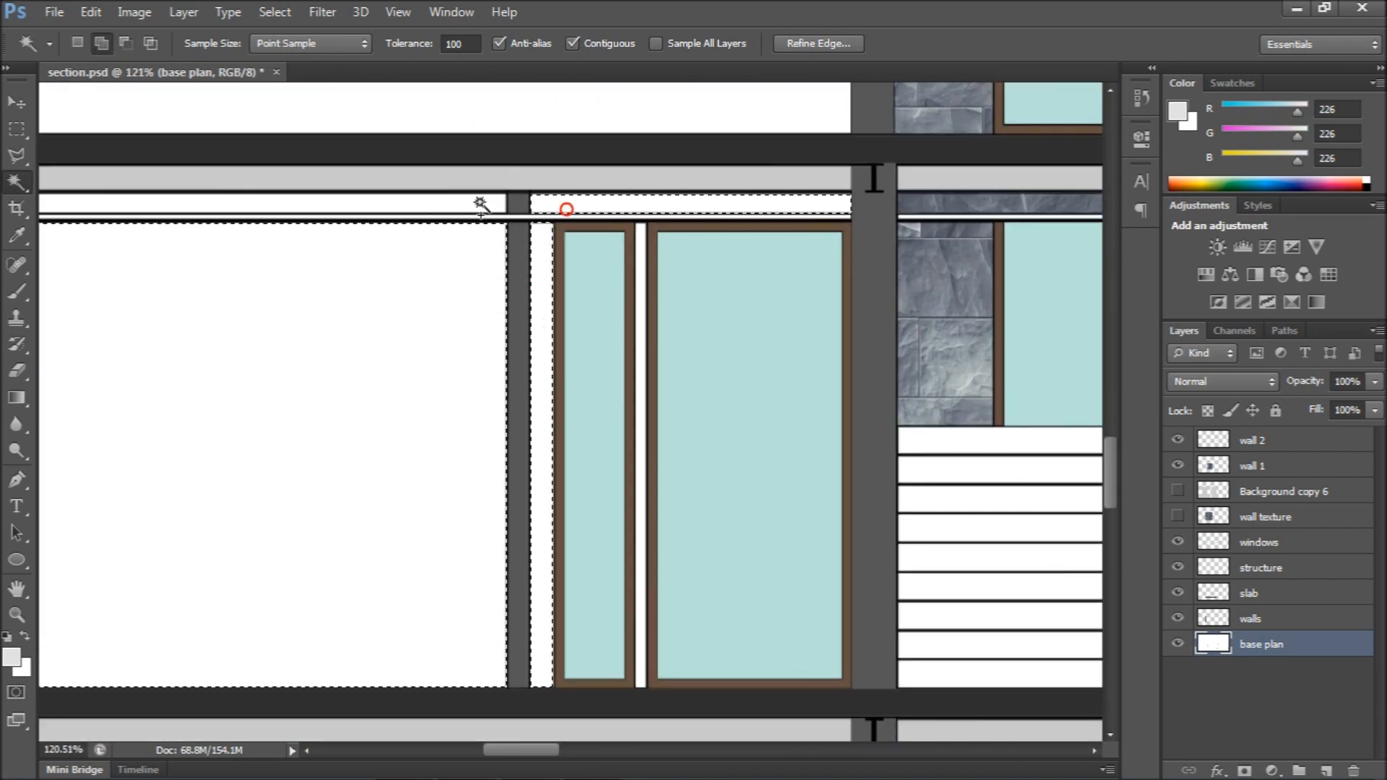
pyautogui.click(483, 205)
pyautogui.scroll(-9, 350, 310)
pyautogui.scroll(4, 920, 380)
pyautogui.scroll(-3, 919, 380)
pyautogui.scroll(3, 883, 383)
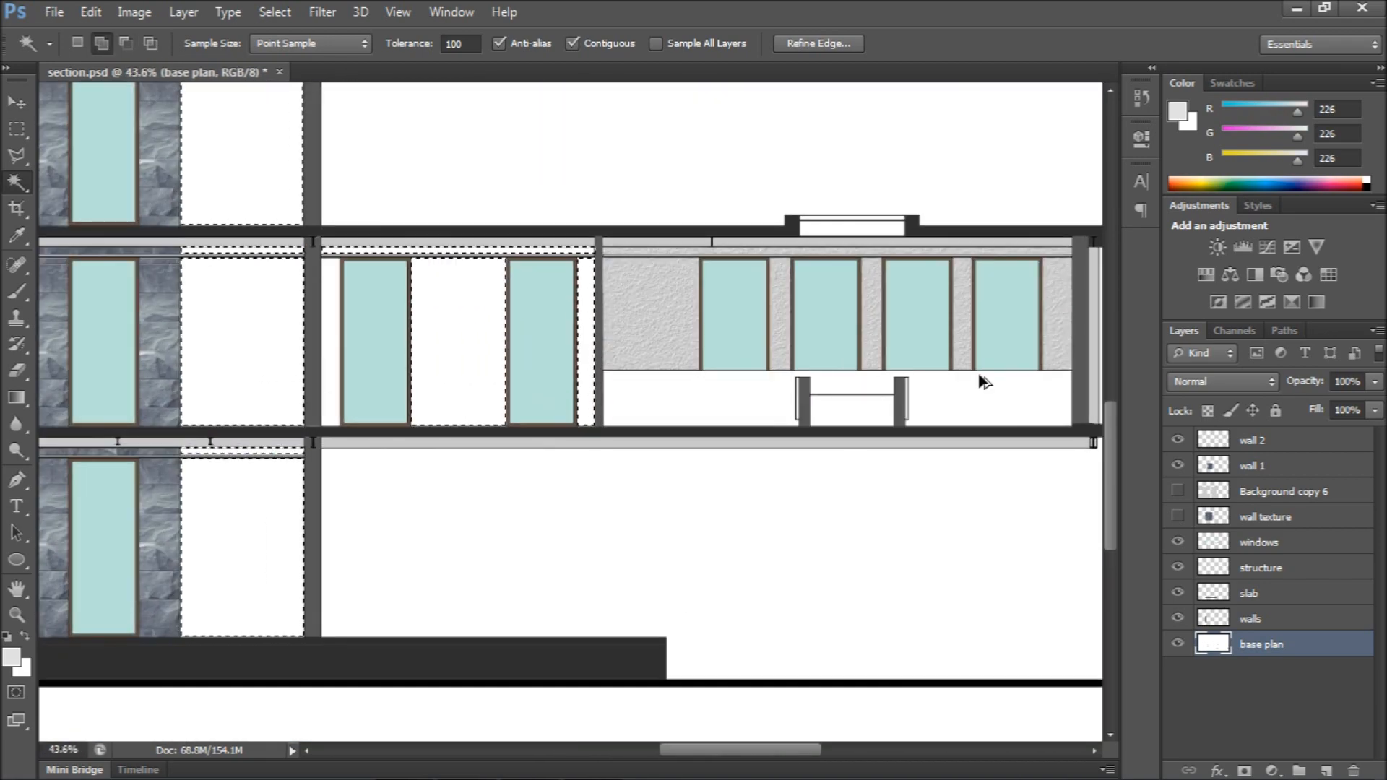
pyautogui.scroll(-3, 883, 383)
pyautogui.click(1178, 491)
pyautogui.rightClick(586, 340)
pyautogui.click(656, 690)
pyautogui.hotkey('ctrl', 'z')
# Copy the selected wall areas from the plaster texture to a new layer and hide the texture
pyautogui.click(1268, 493)
pyautogui.rightClick(584, 339)
pyautogui.click(653, 691)
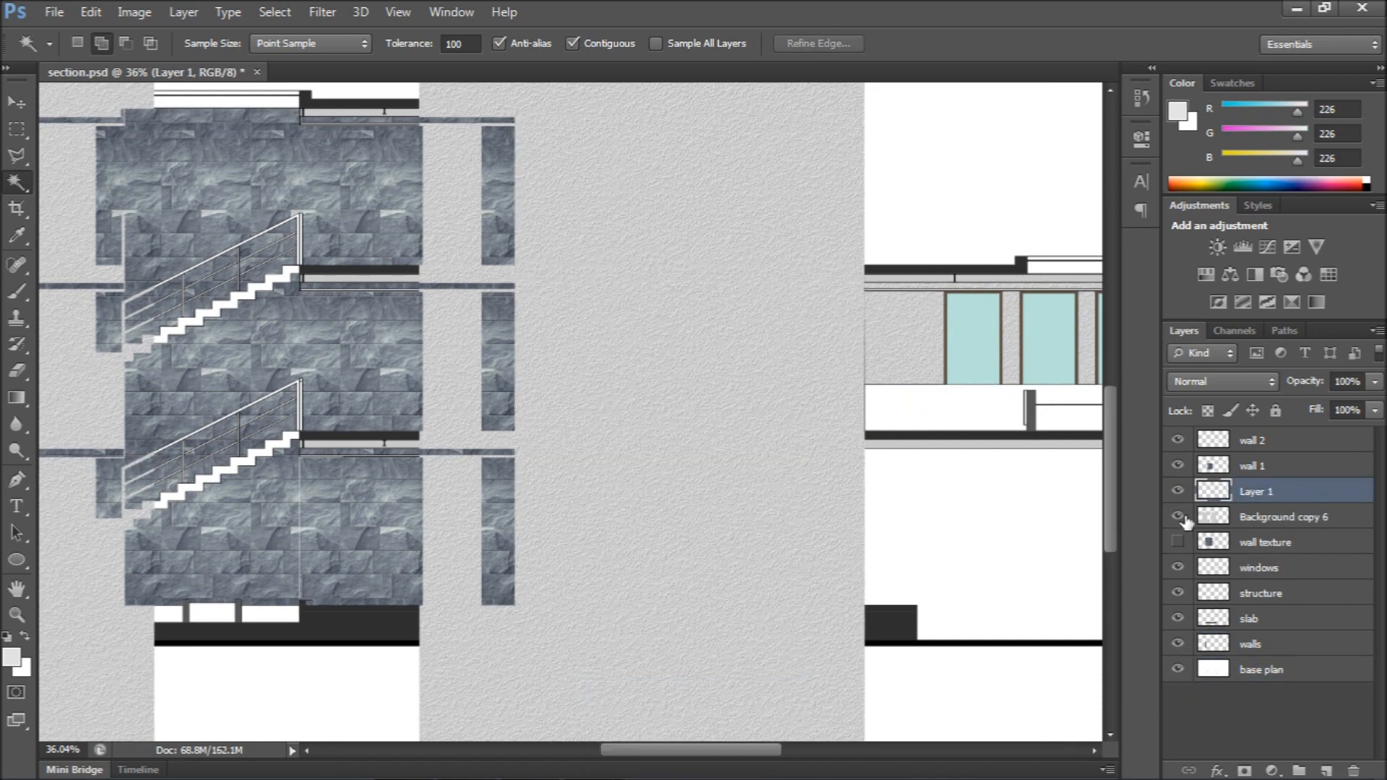
pyautogui.click(1177, 517)
# Merge the copied plaster walls with the wall 2 layer
pyautogui.press('v')
pyautogui.keyDown('ctrl'); pyautogui.click(1270, 442); pyautogui.keyUp('ctrl')
pyautogui.rightClick(1270, 442)
pyautogui.click(964, 556)
pyautogui.click(1178, 440)
pyautogui.click(1178, 440)
pyautogui.scroll(-3, 867, 434)
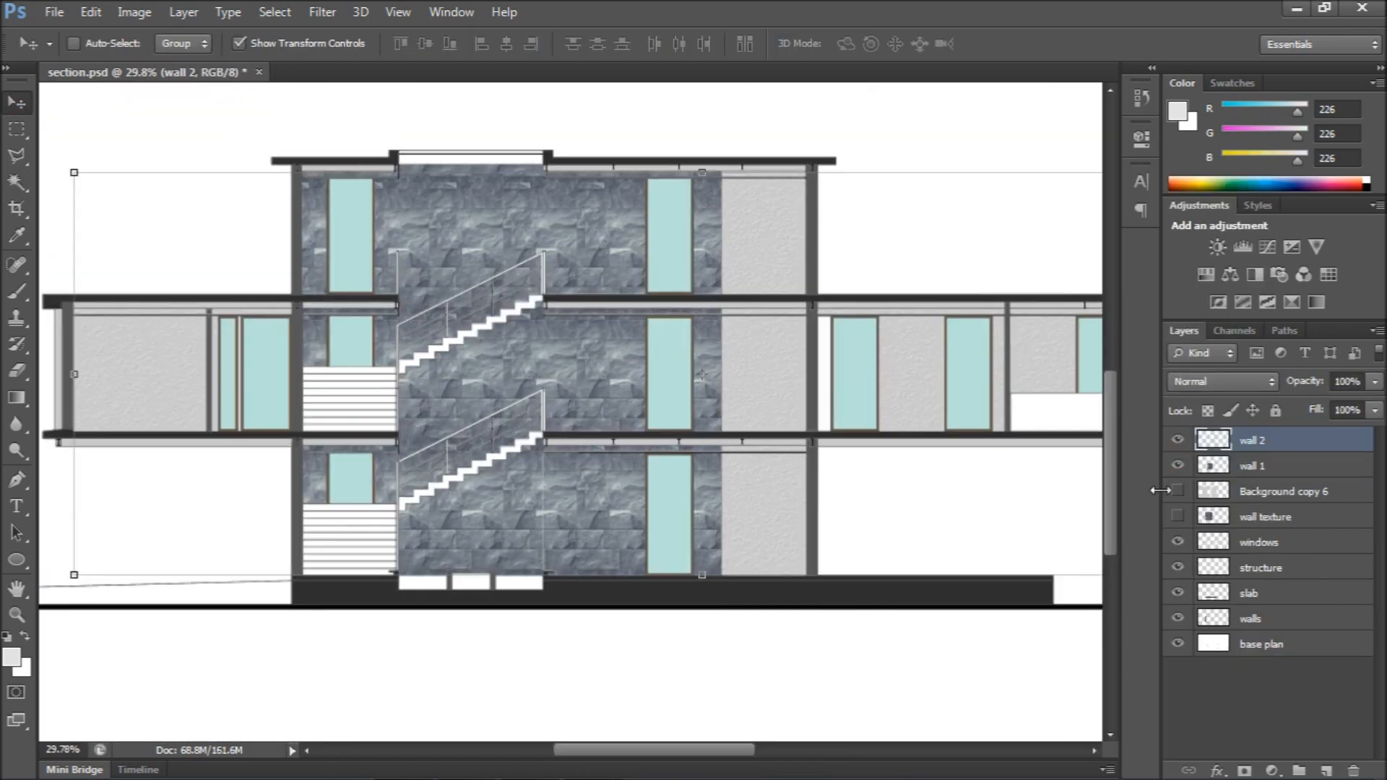
# Move the plaster texture over the roof upstand of the right wing and hide it
pyautogui.click(1178, 491)
pyautogui.moveTo(712, 421); pyautogui.dragTo(864, 366)
pyautogui.hotkey('ctrl', 'z')
pyautogui.click(1268, 492)
pyautogui.moveTo(606, 376); pyautogui.dragTo(916, 338)
pyautogui.click(1177, 491)
# Select the two white strips of the right wing's roof upstand on the base plan layer
pyautogui.click(1260, 644)
pyautogui.scroll(10, 867, 316)
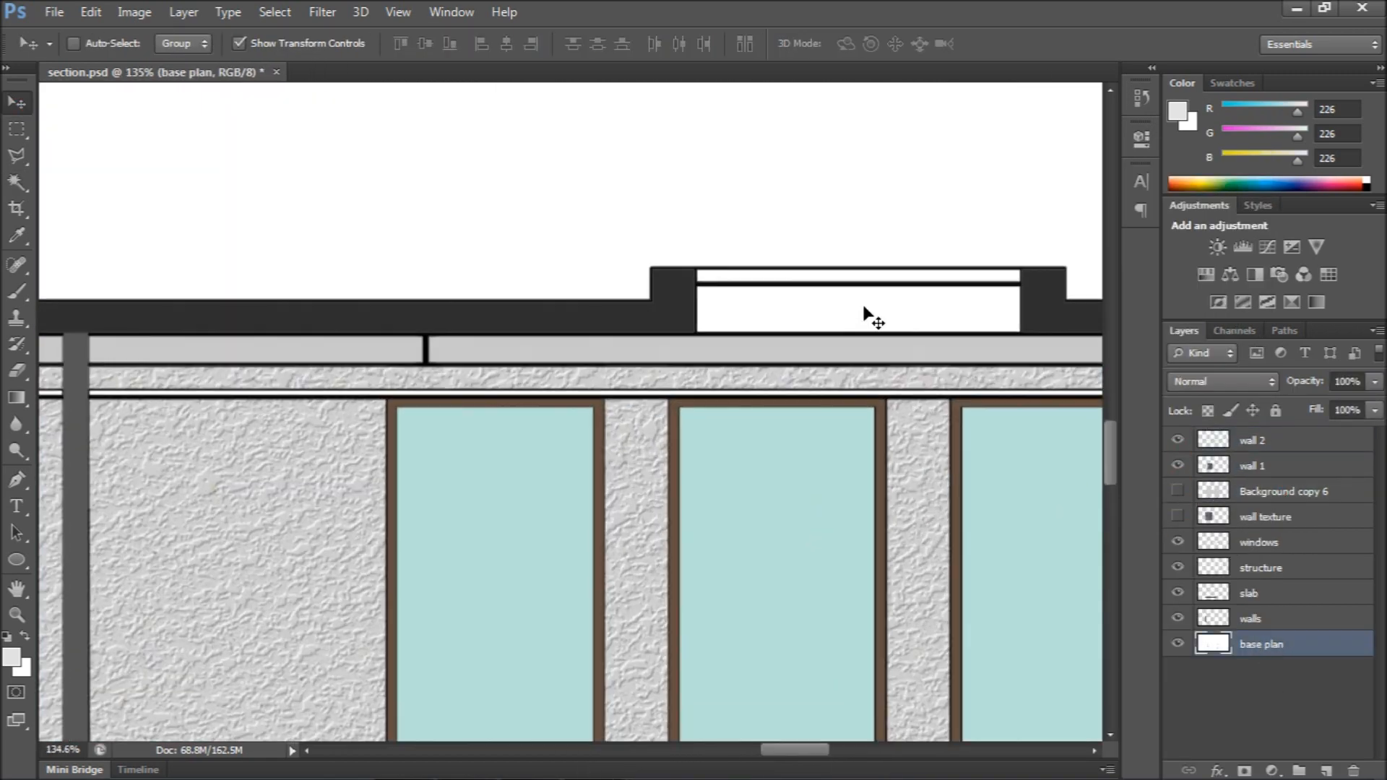
pyautogui.press('w')
pyautogui.click(885, 279)
# Copy the selected upstand strips from the plaster texture to a new layer and merge it with wall 2
pyautogui.click(1177, 491)
pyautogui.click(1268, 492)
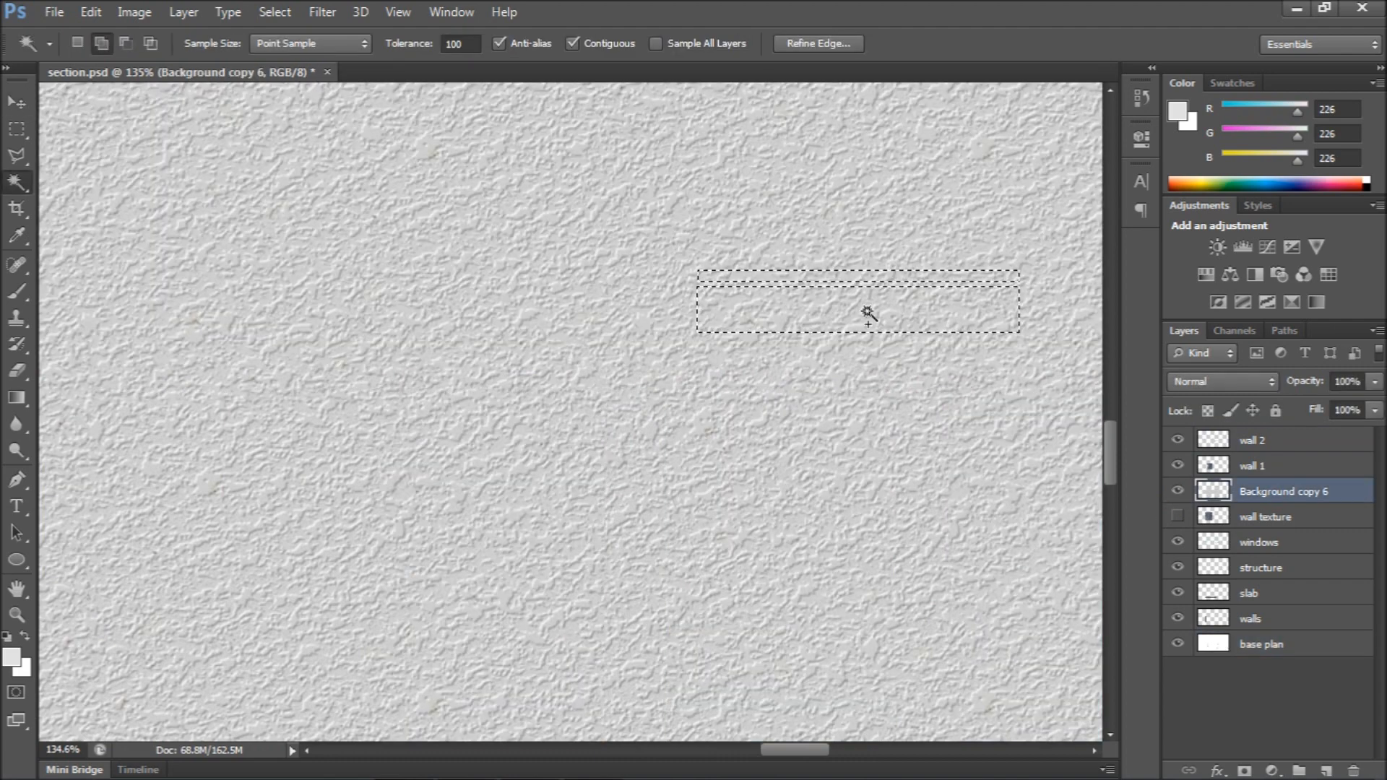
pyautogui.rightClick(867, 313)
pyautogui.click(950, 690)
pyautogui.click(1177, 517)
pyautogui.click(961, 554)
# Shift the plaster texture left over the uncovered wall strip beside the first-floor column and hide it
pyautogui.scroll(-10, 948, 325)
pyautogui.scroll(6, 610, 372)
pyautogui.click(1178, 491)
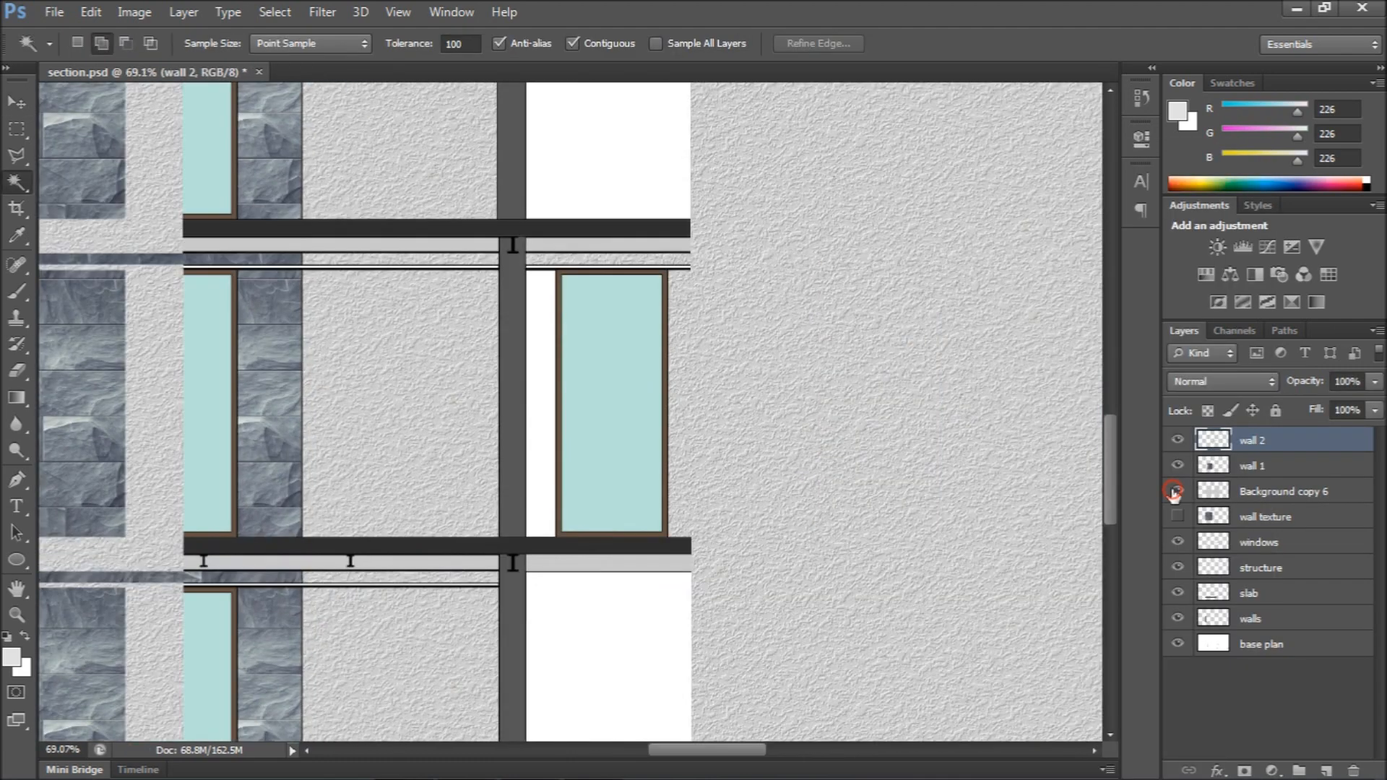
pyautogui.press('v')
pyautogui.moveTo(932, 527); pyautogui.dragTo(737, 530)
pyautogui.click(1177, 491)
# Select the blank wall strip beside the column, copy it from the plaster texture and merge it into wall 2
pyautogui.click(1261, 643)
pyautogui.click(537, 351)
pyautogui.click(1178, 492)
pyautogui.click(1267, 492)
pyautogui.click(644, 696)
pyautogui.click(1178, 517)
pyautogui.click(978, 552)
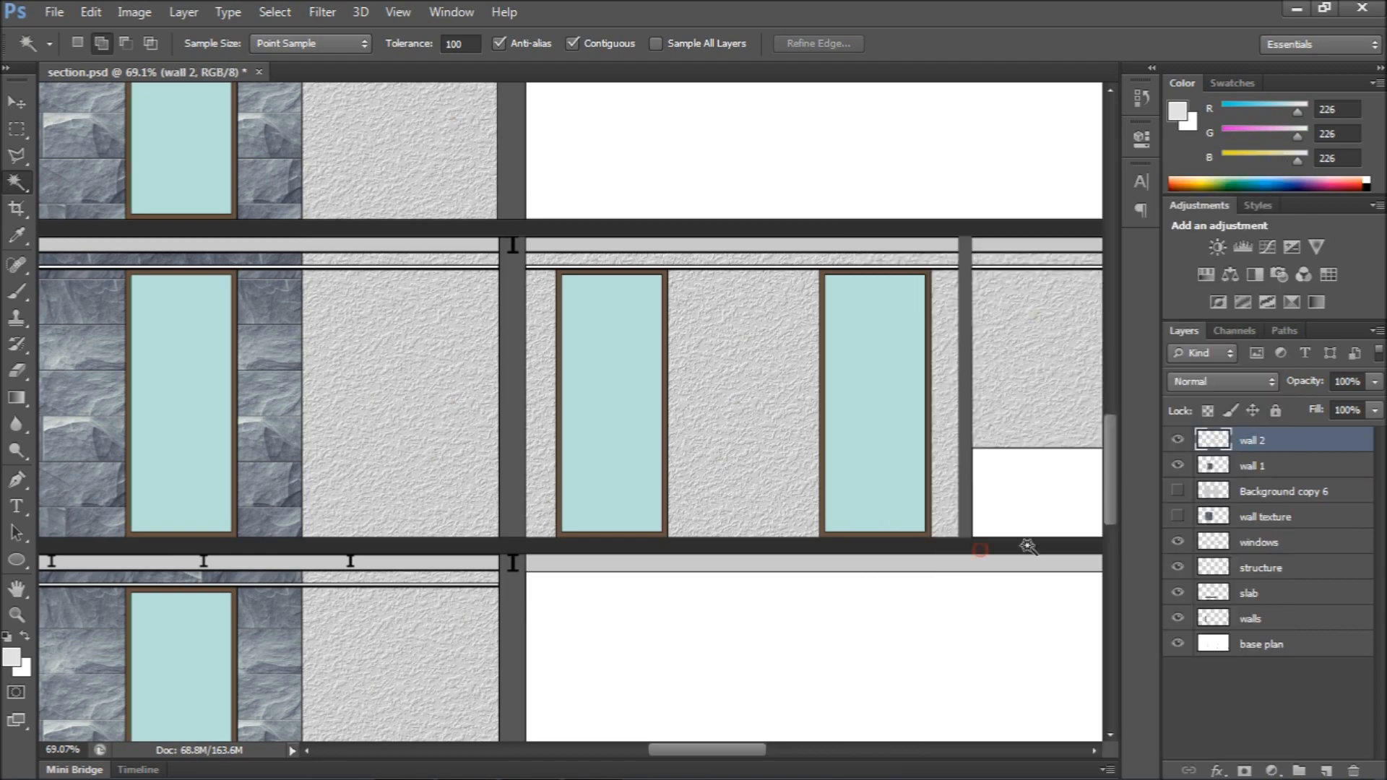
pyautogui.click(1179, 440)
pyautogui.click(1179, 440)
# Select the white strips of the roof upstand above the stair block on the base plan layer
pyautogui.scroll(6, 423, 246)
pyautogui.scroll(4, 426, 245)
pyautogui.click(1177, 516)
pyautogui.click(1177, 516)
pyautogui.click(1261, 643)
pyautogui.click(694, 268)
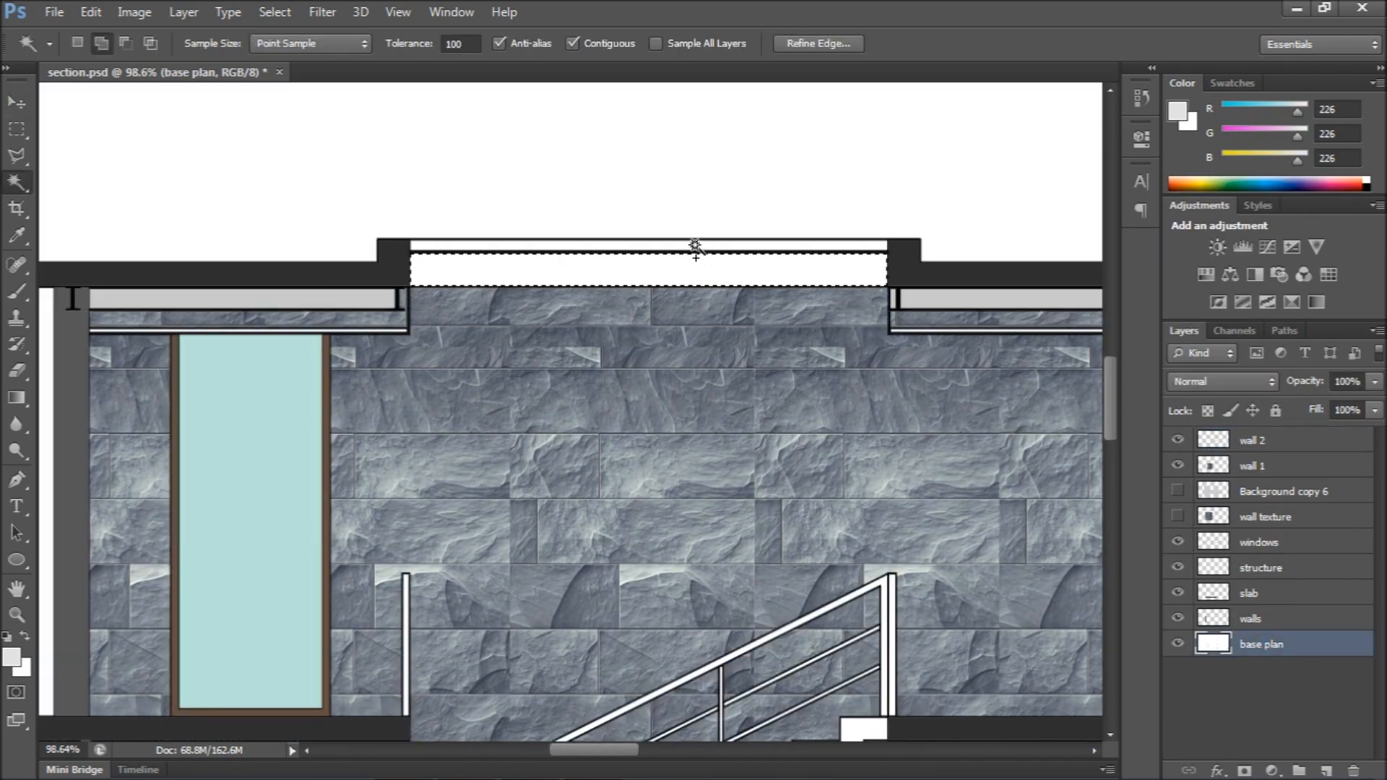
# Copy the selected upstand area from the stone wall texture to a new layer and hide the texture
pyautogui.click(1259, 517)
pyautogui.click(1177, 516)
pyautogui.rightClick(770, 234)
pyautogui.click(883, 693)
pyautogui.click(1178, 542)
# Set the copied stone layer's opacity to 85% and the wall 1 layer's opacity to 100%
pyautogui.click(16, 102)
pyautogui.click(1275, 470)
pyautogui.click(1263, 517)
pyautogui.moveTo(1359, 381); pyautogui.dragTo(1272, 384)
pyautogui.write('85')
pyautogui.click(1271, 467)
pyautogui.moveTo(1356, 380); pyautogui.dragTo(1275, 382)
pyautogui.write('100')
# Merge the copied stone upstand layer with the wall 1 layer
pyautogui.keyDown('ctrl'); pyautogui.click(1257, 517); pyautogui.keyUp('ctrl')
pyautogui.rightClick(1248, 520)
pyautogui.click(974, 555)
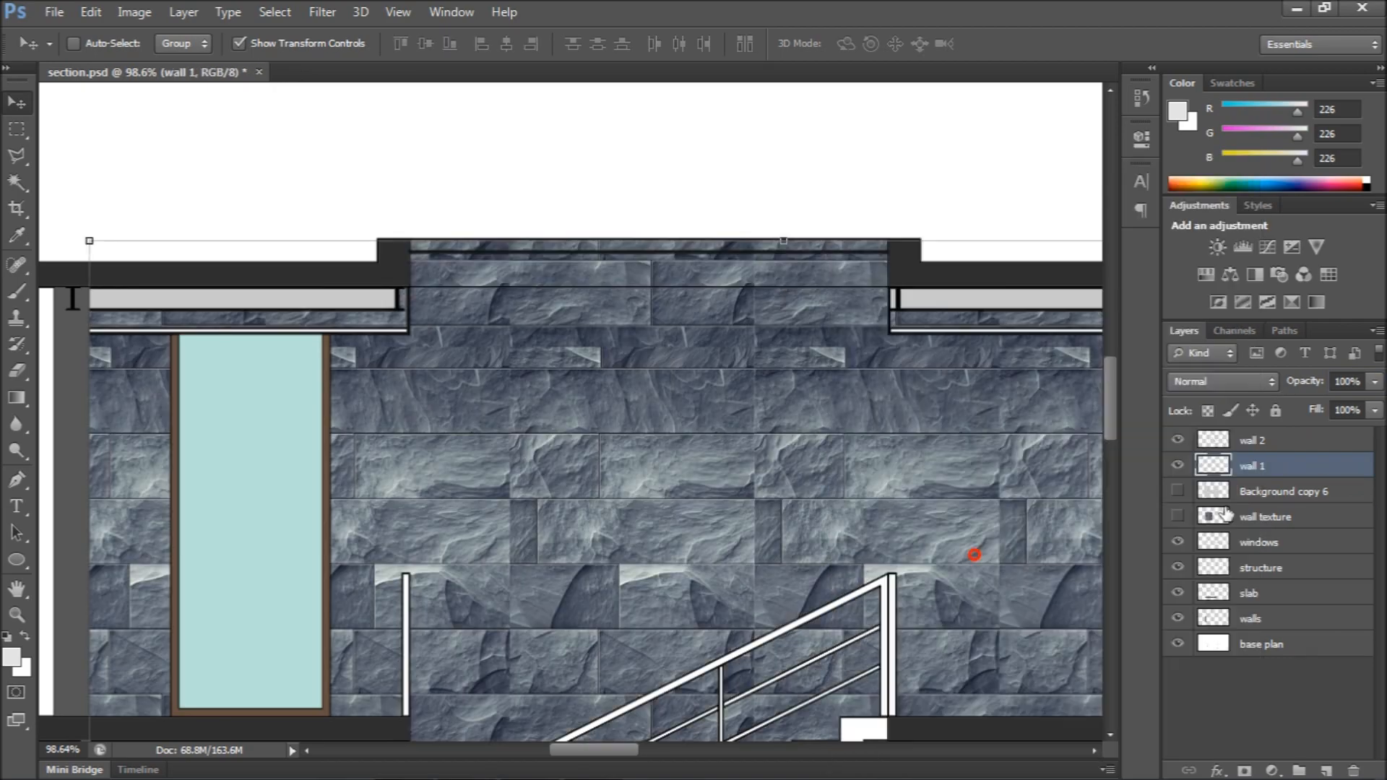
pyautogui.scroll(-5, 487, 349)
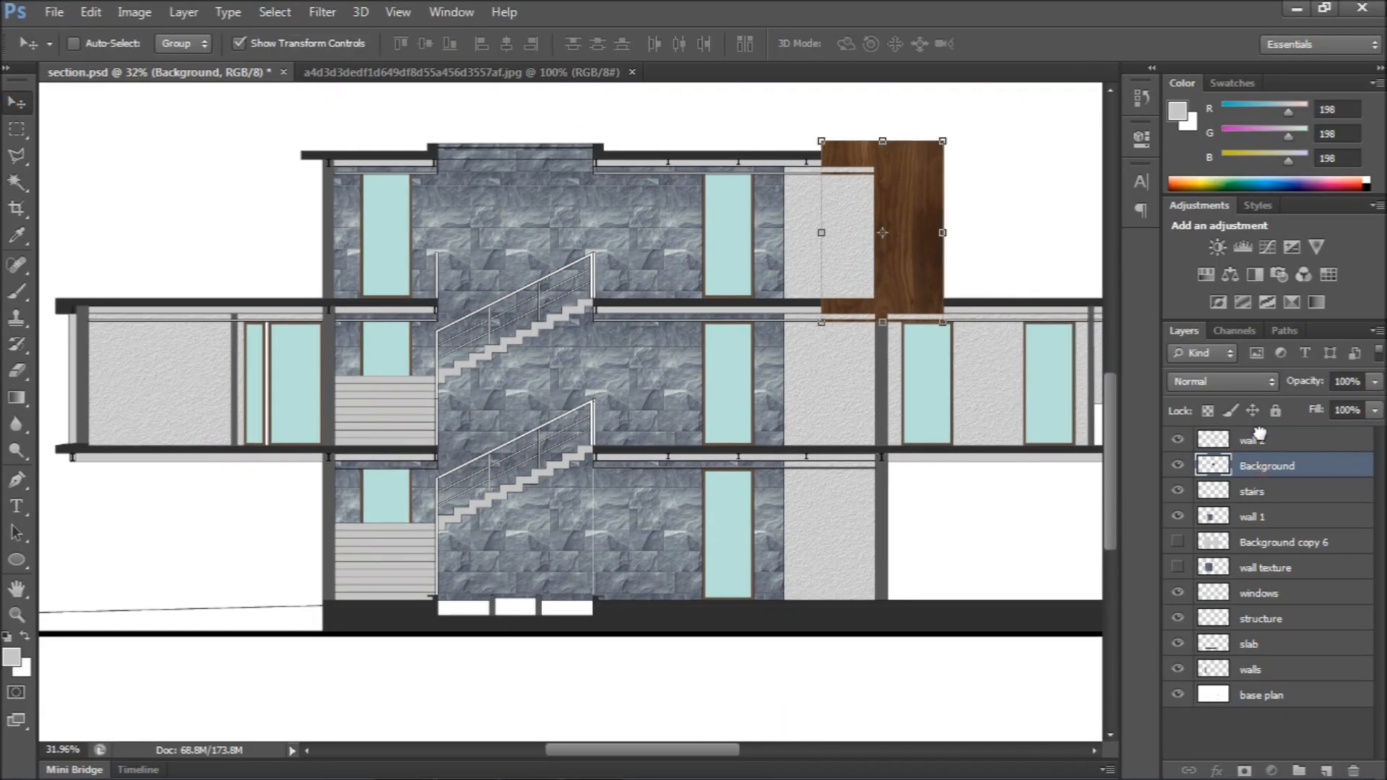
# Move the wood texture over the stair block and delete the stairs layer
pyautogui.moveTo(875, 184); pyautogui.dragTo(415, 394)
pyautogui.click(1271, 499)
pyautogui.press('Delete')
pyautogui.scroll(2, 412, 409)
pyautogui.click(1283, 441)
pyautogui.scroll(5, 457, 218)
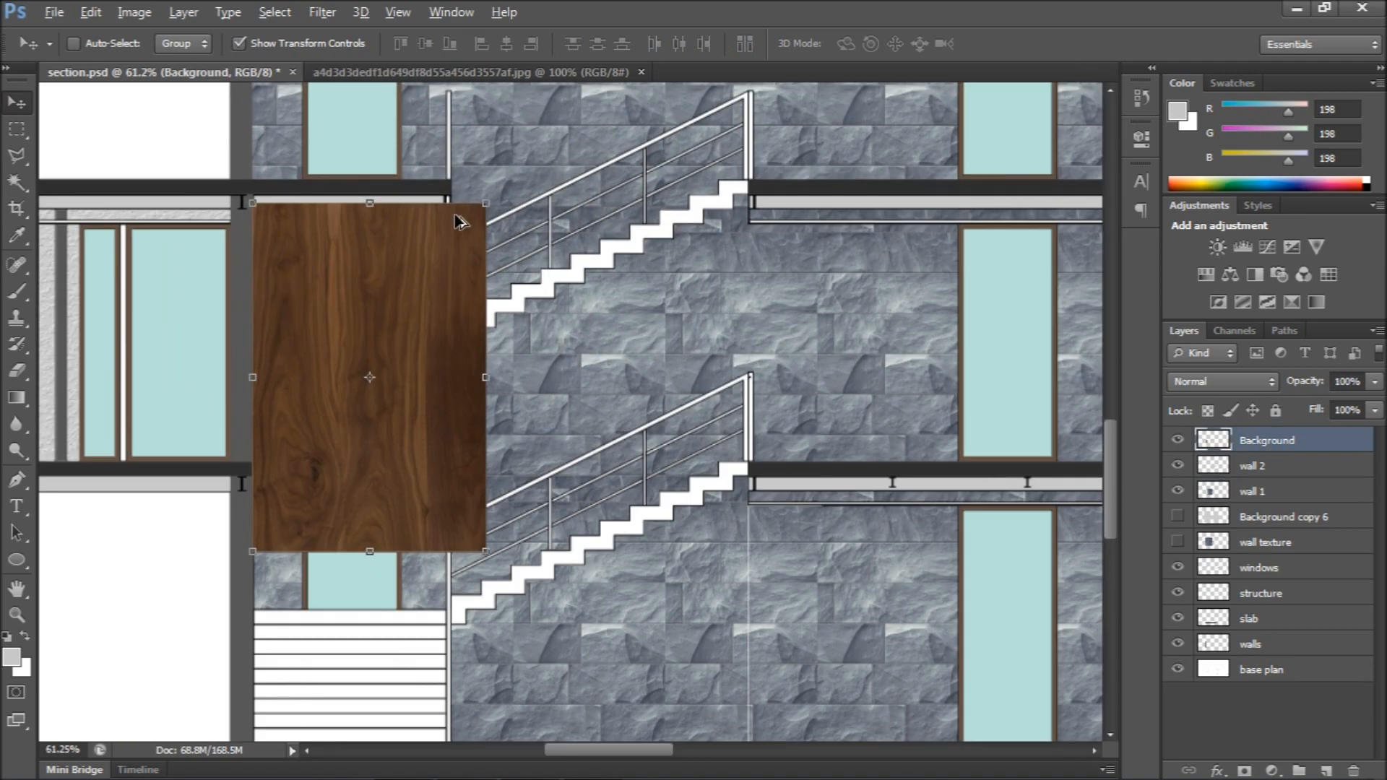
# Cover the stairs with merged copies of the wood texture, and select the stair flights and slatted panels on the base plan
pyautogui.moveTo(375, 478); pyautogui.dragTo(929, 294)
pyautogui.rightClick(759, 123)
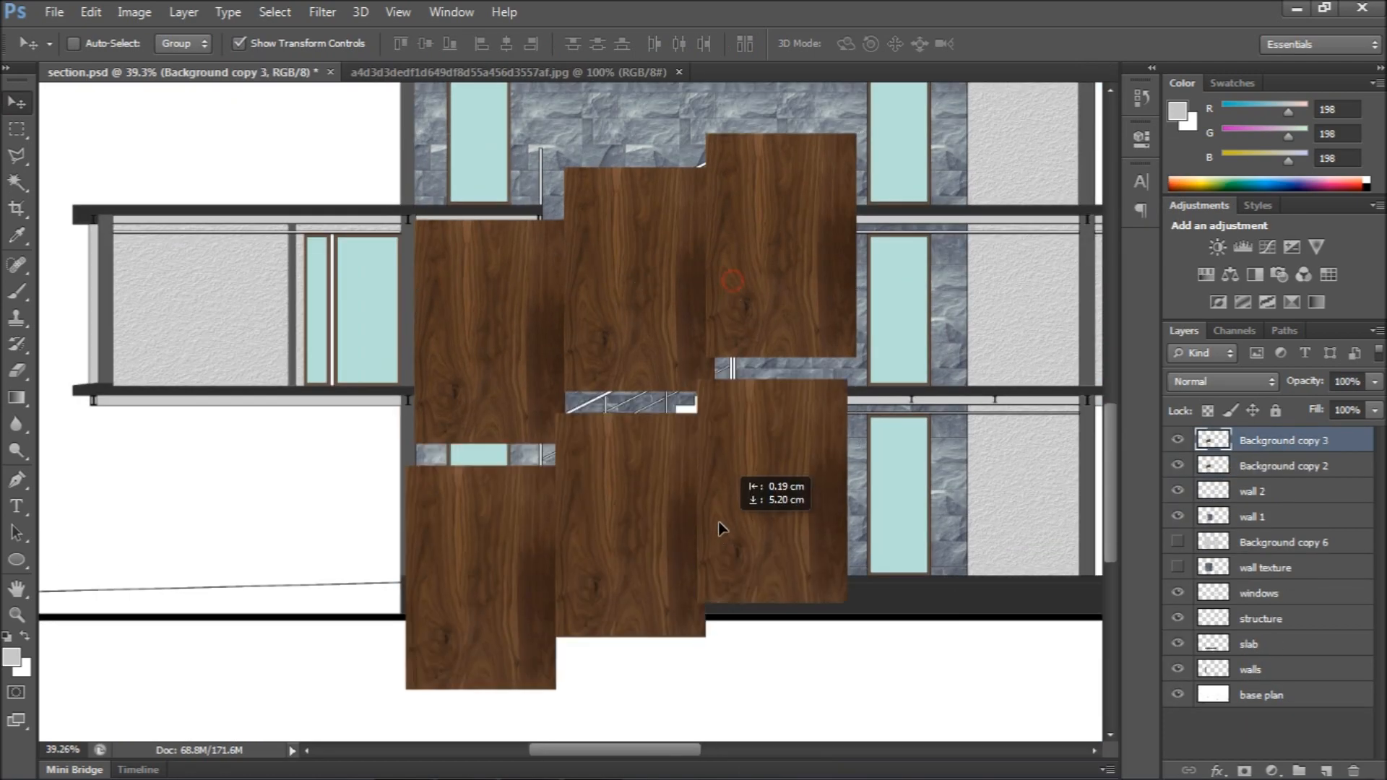
pyautogui.rightClick(852, 142)
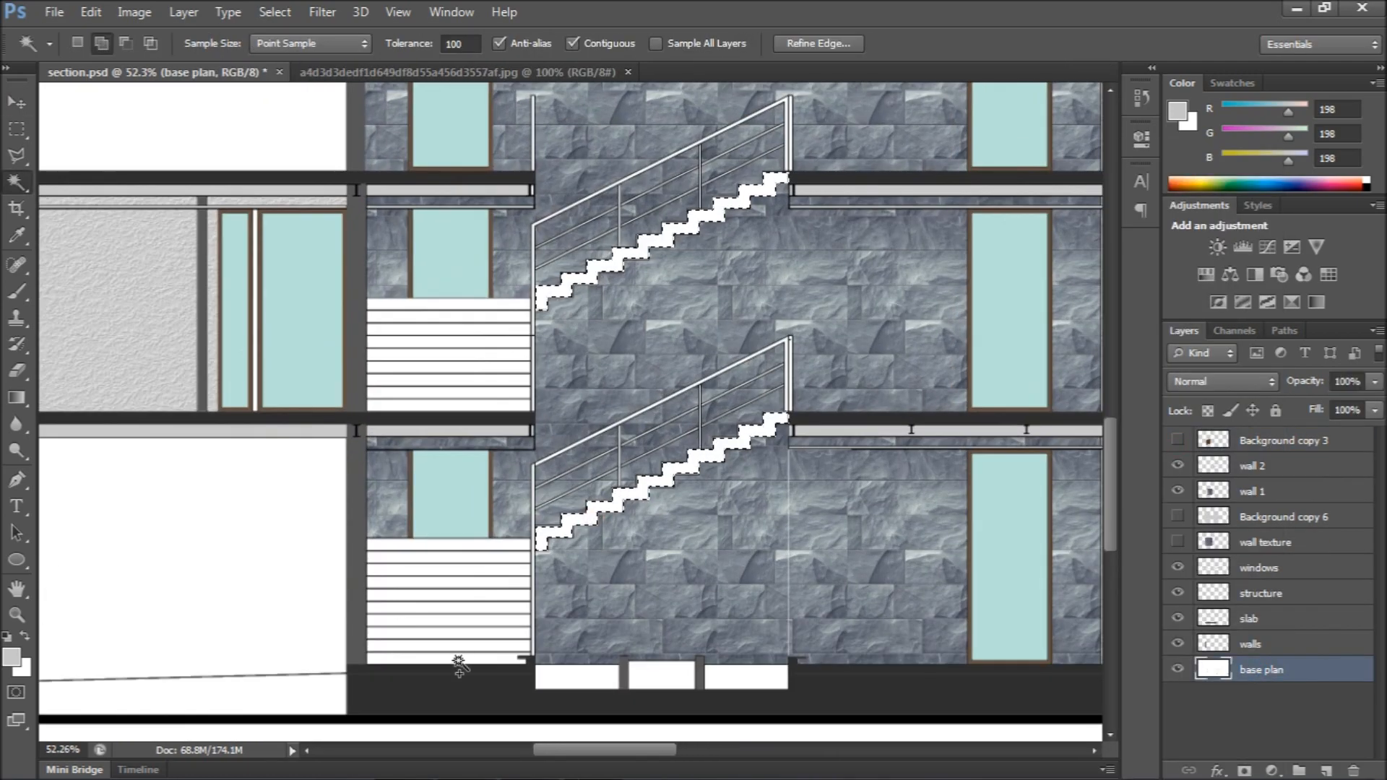
pyautogui.click(451, 566)
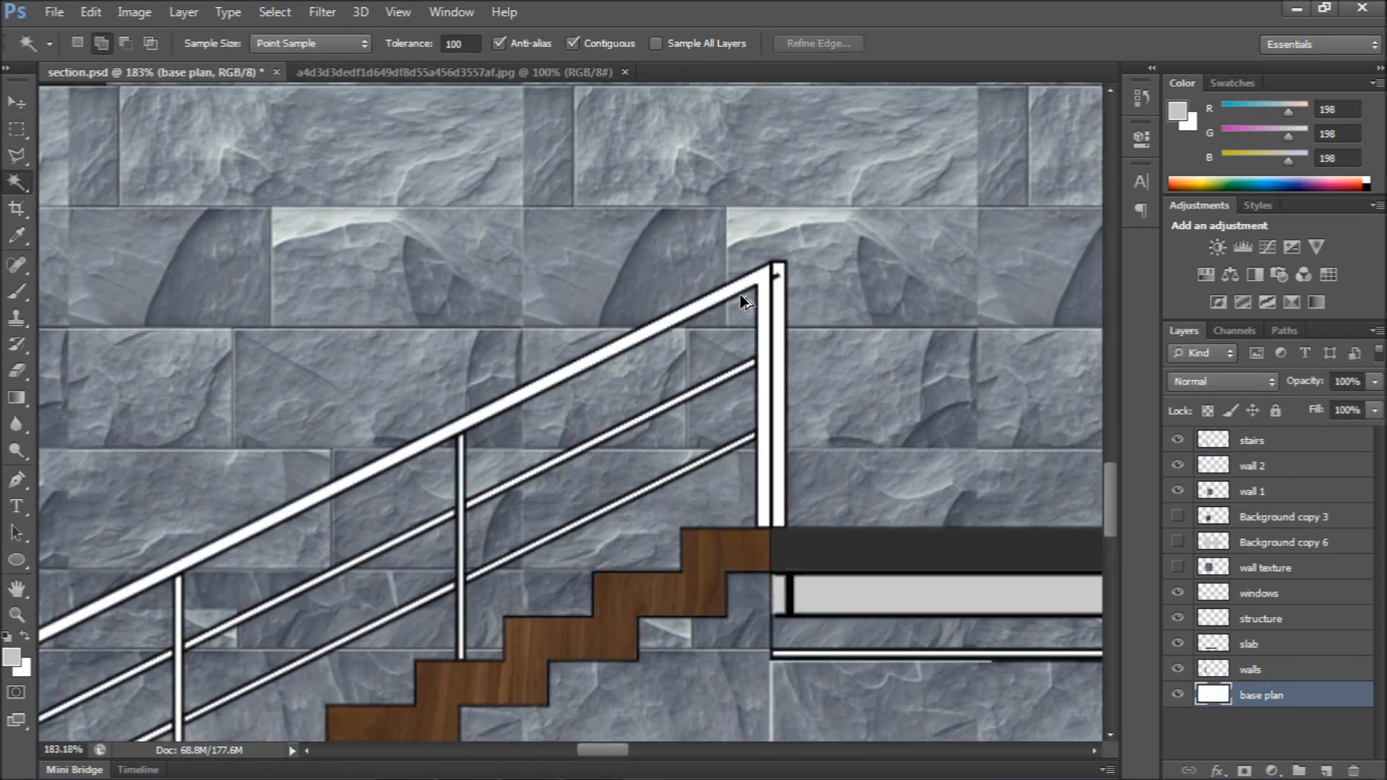
# Select the white handrail, posts and intermediate rails of the lower stair flight on the base plan layer
pyautogui.click(770, 279)
pyautogui.scroll(-5, 794, 310)
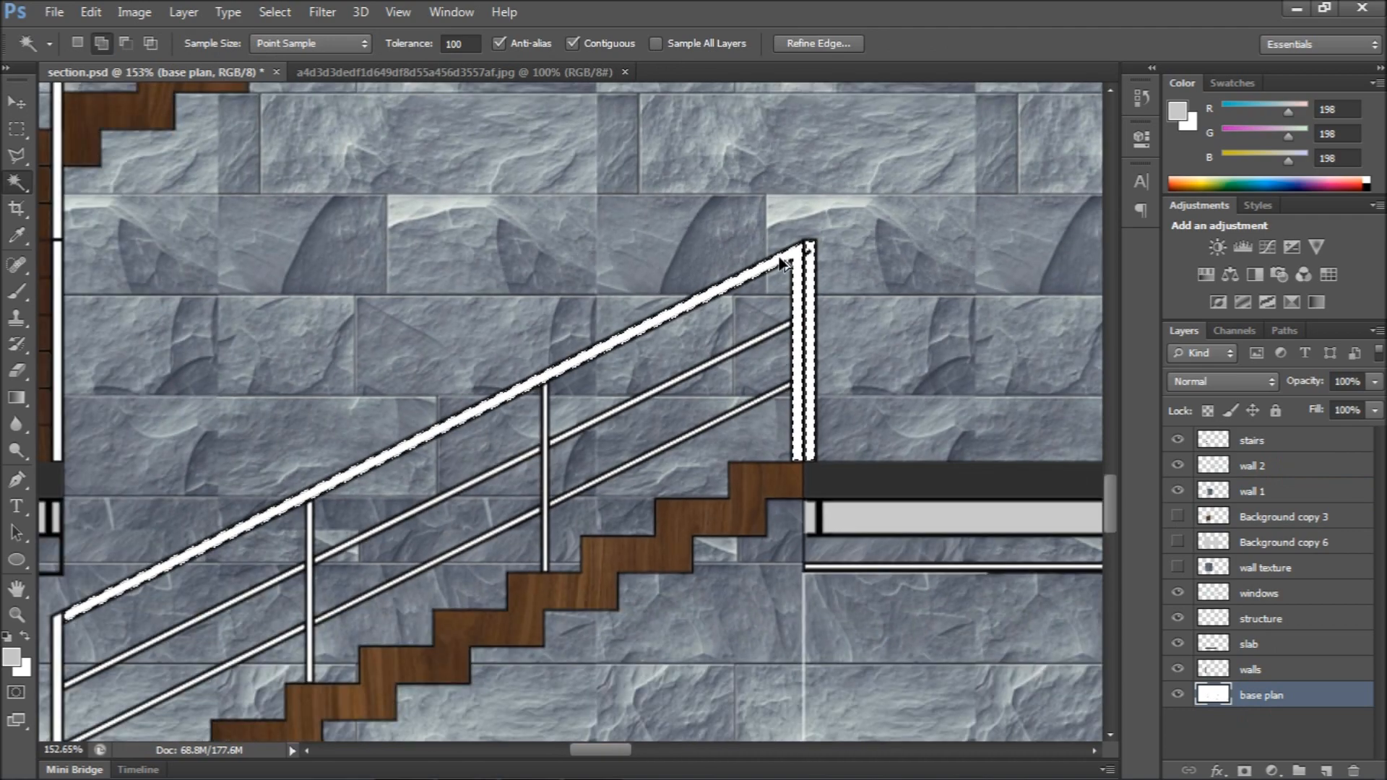
pyautogui.scroll(10, 599, 398)
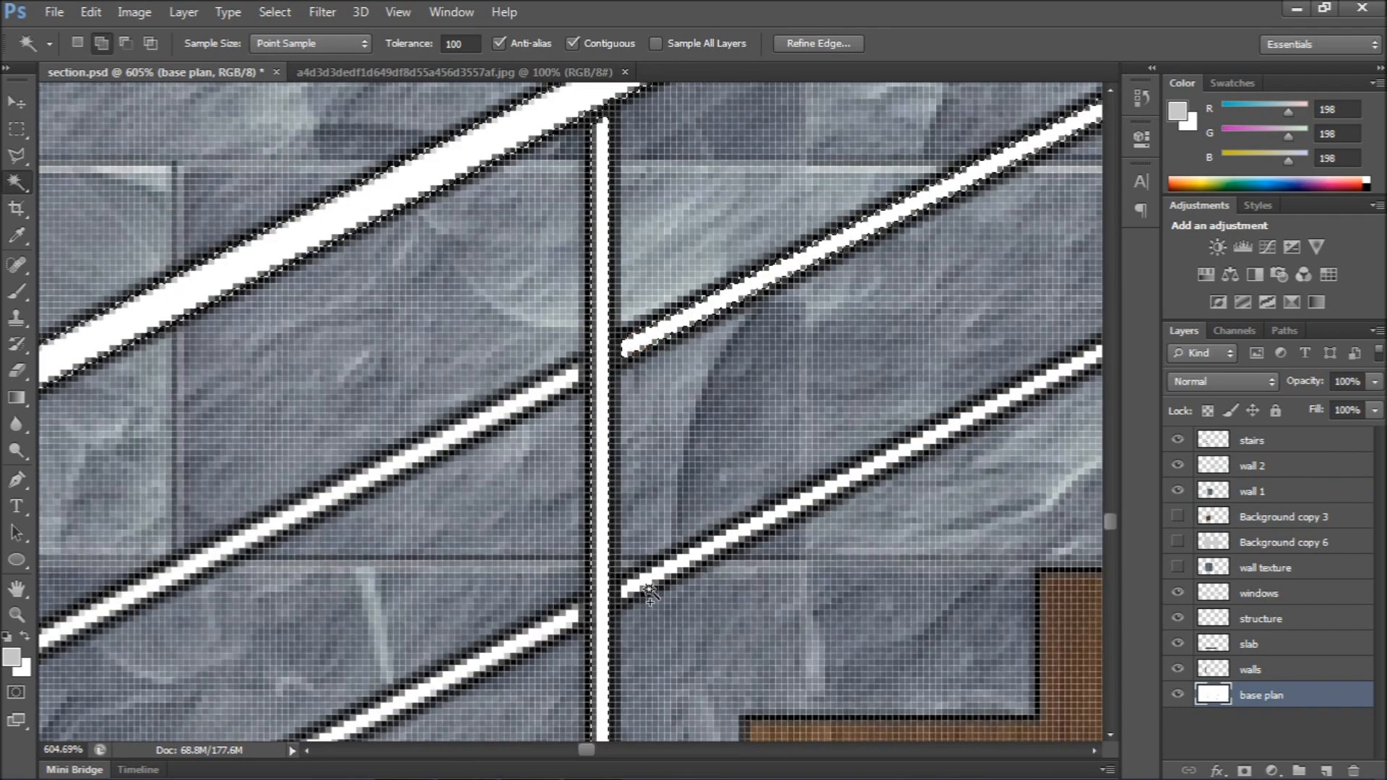
pyautogui.scroll(-5, 550, 391)
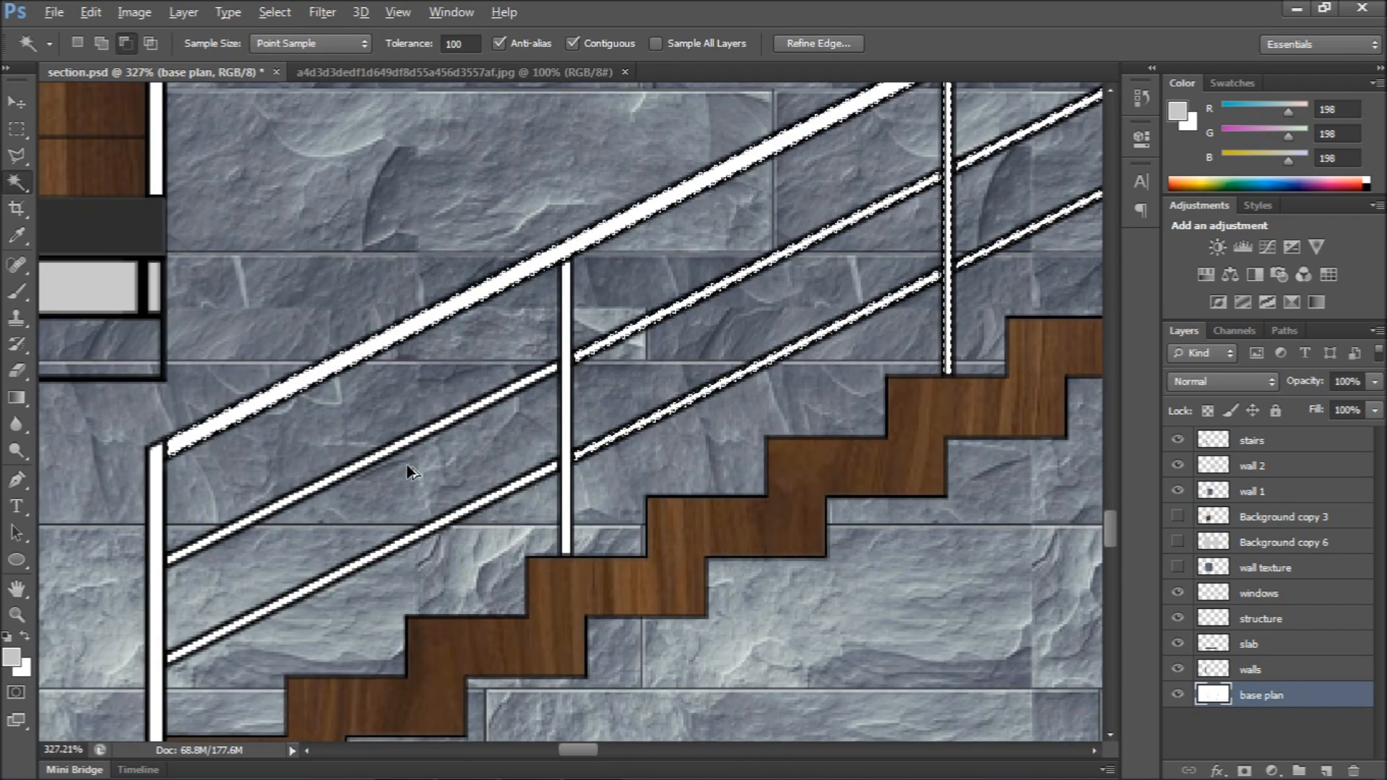
pyautogui.scroll(8, 676, 291)
pyautogui.scroll(-5, 635, 518)
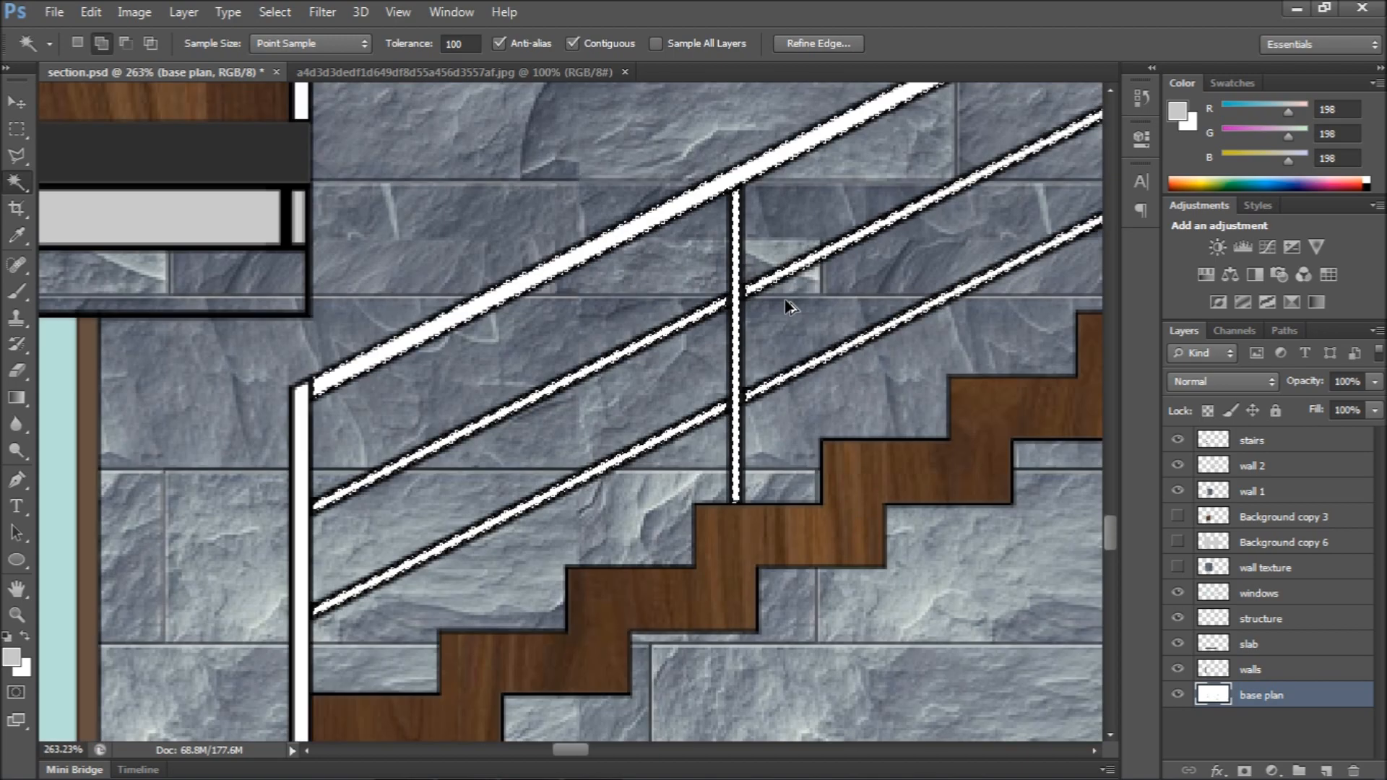
pyautogui.scroll(2, 474, 532)
pyautogui.scroll(-5, 445, 470)
# Add the upper stair flight's handrail, balusters and intermediate rails to the selection
pyautogui.scroll(12, 456, 565)
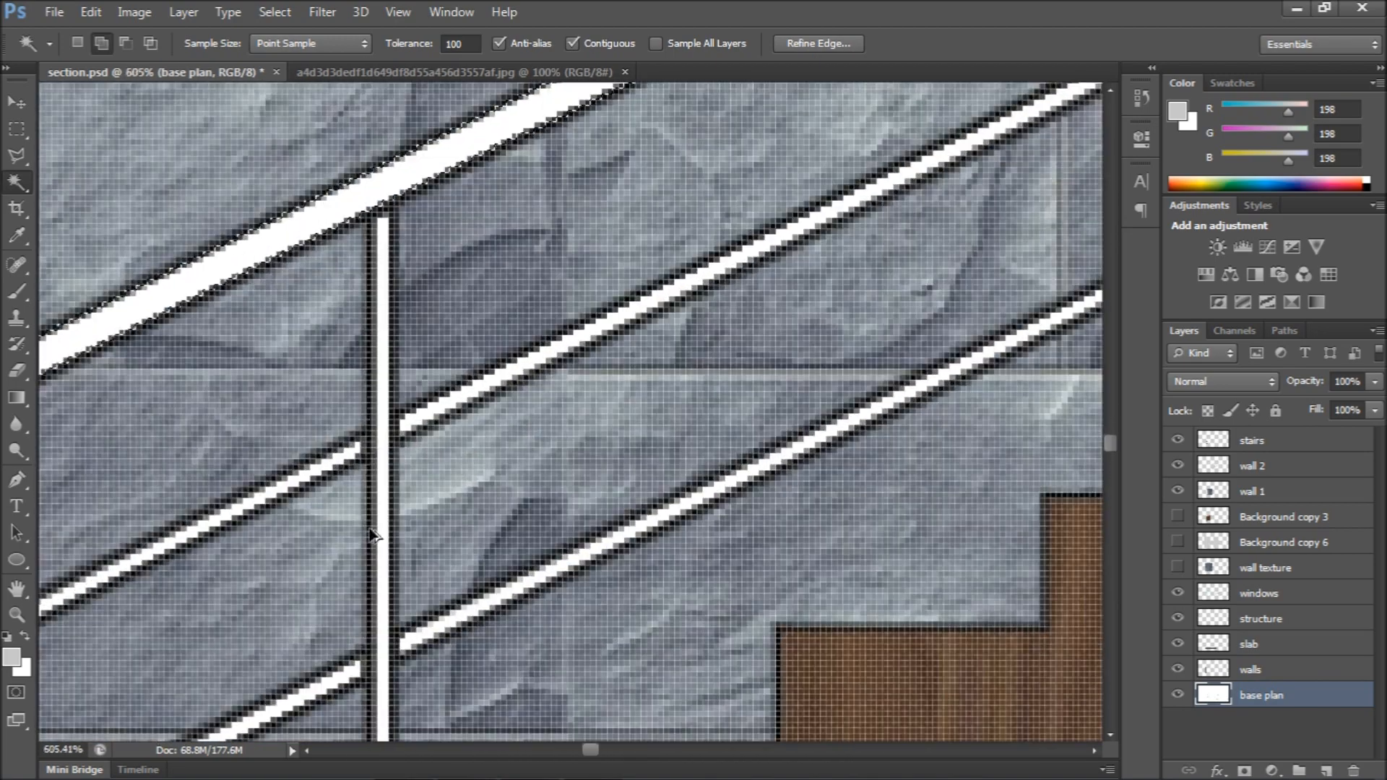
pyautogui.scroll(3, 372, 533)
pyautogui.click(456, 358)
pyautogui.scroll(-2, 454, 360)
pyautogui.scroll(2, 337, 405)
pyautogui.click(337, 405)
pyautogui.scroll(-6, 336, 407)
pyautogui.scroll(6, 255, 441)
pyautogui.scroll(-6, 223, 575)
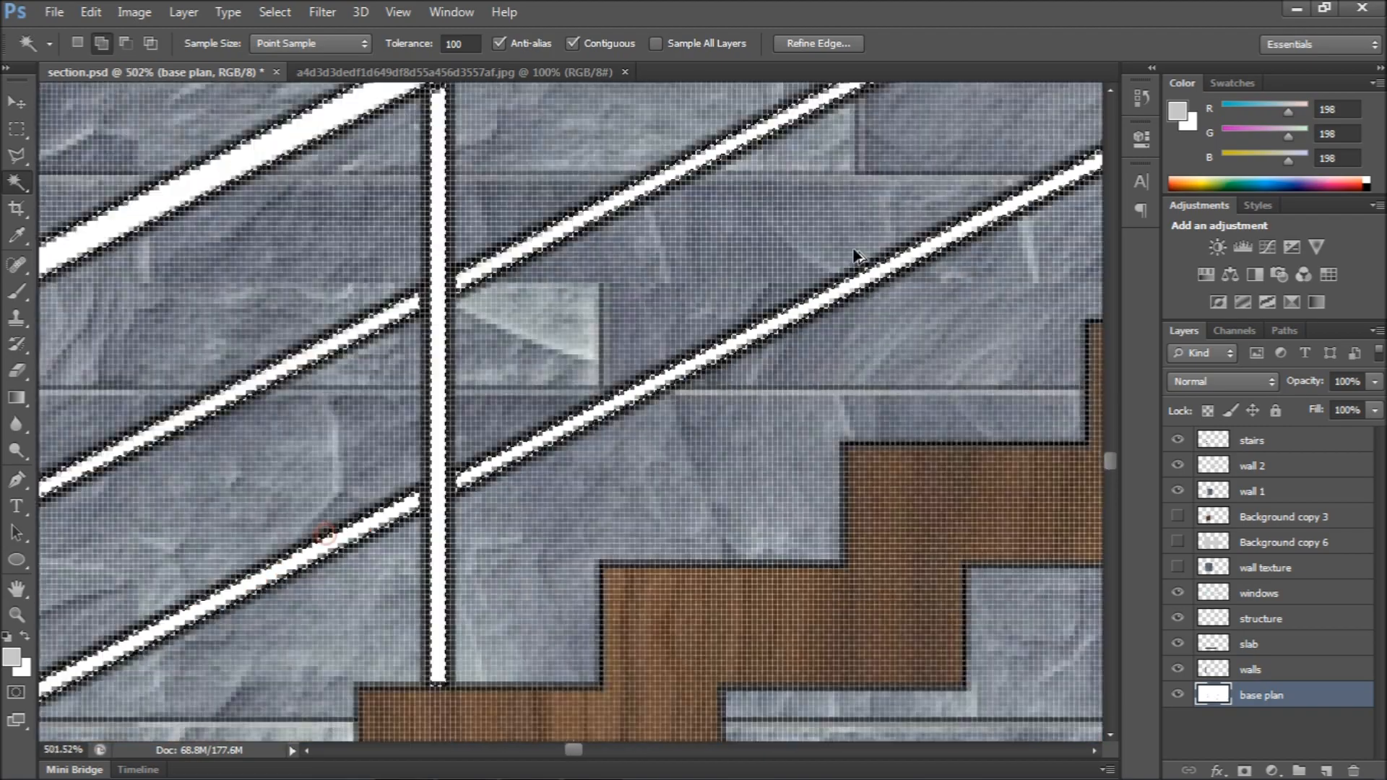
# Add the remaining white railing post standing on the upper floor slab to the selection
pyautogui.scroll(2, 455, 549)
pyautogui.scroll(-4, 419, 268)
pyautogui.scroll(3, 419, 266)
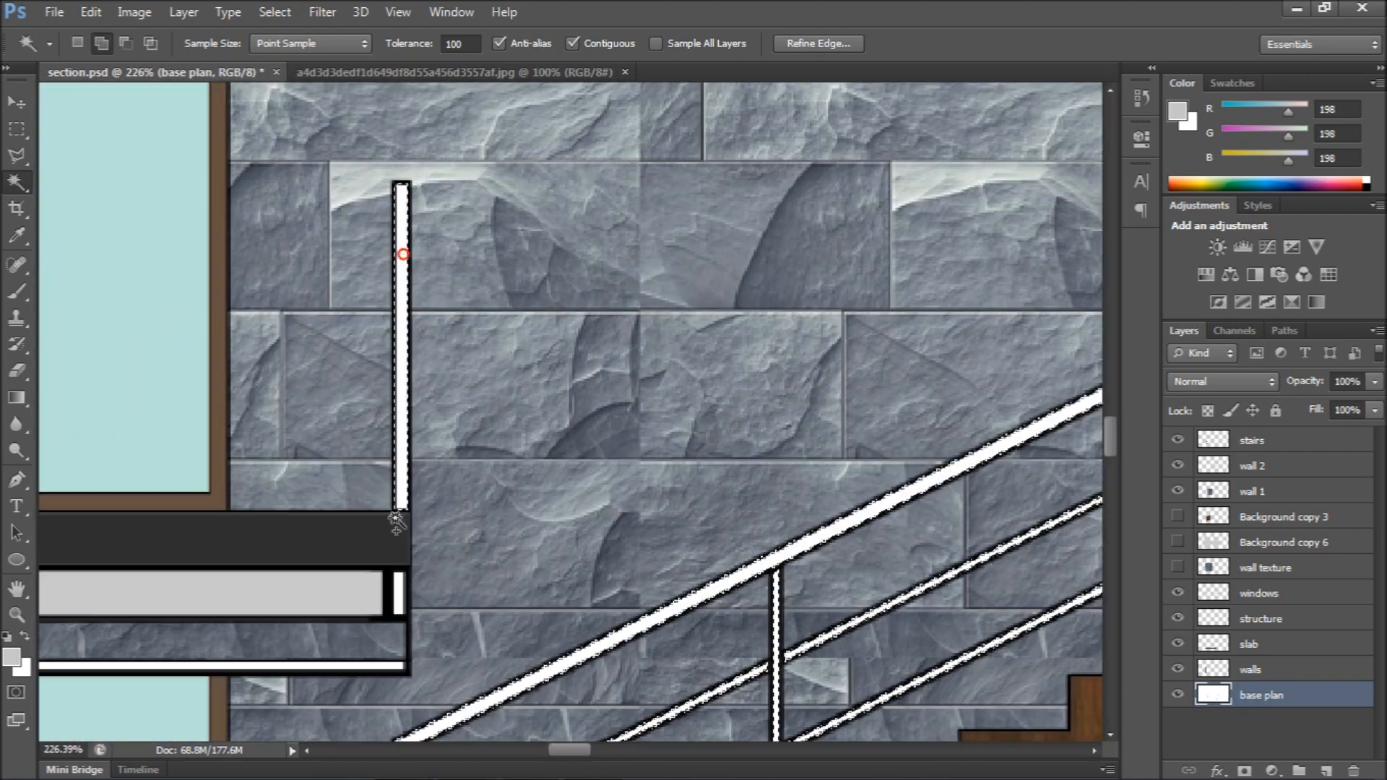
pyautogui.scroll(-5, 378, 304)
pyautogui.scroll(2, 577, 571)
# Fill the selected railings on the stairs layer with the floor slab's dark gray, RGB 46, 46, 46
pyautogui.click(1252, 441)
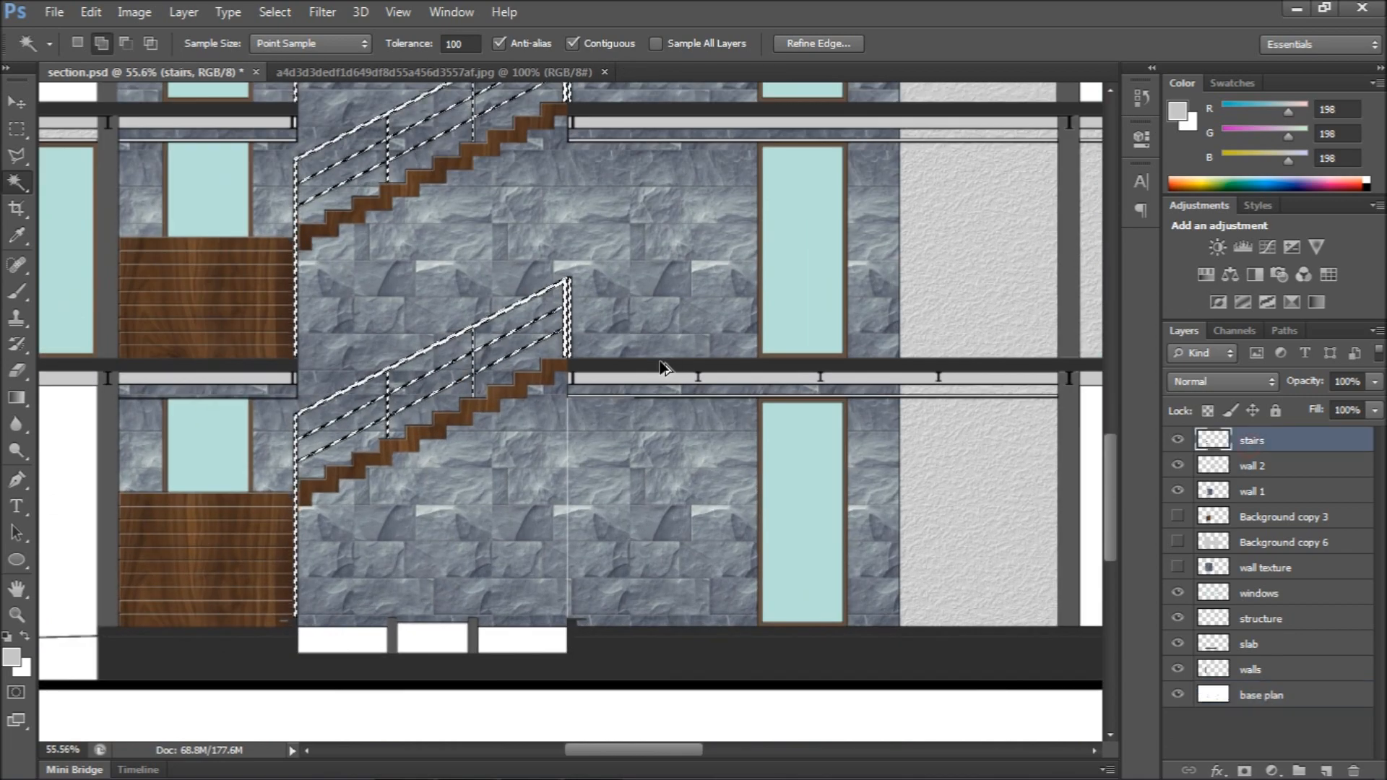
pyautogui.scroll(4, 599, 361)
pyautogui.press('i')
pyautogui.click(575, 384)
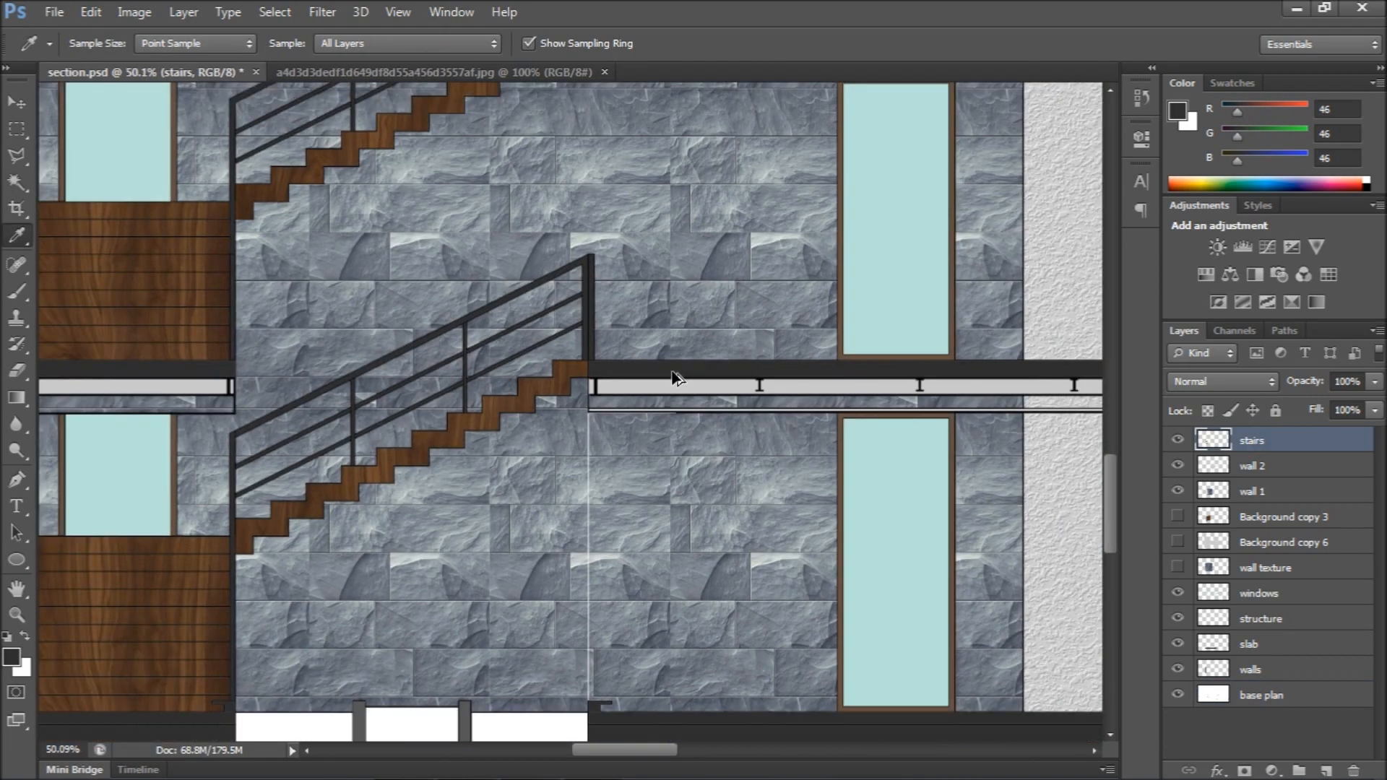
pyautogui.scroll(-3, 365, 393)
# Fill the two outer openings below the stair block on the base plan layer with the window glass colour
pyautogui.scroll(4, 366, 393)
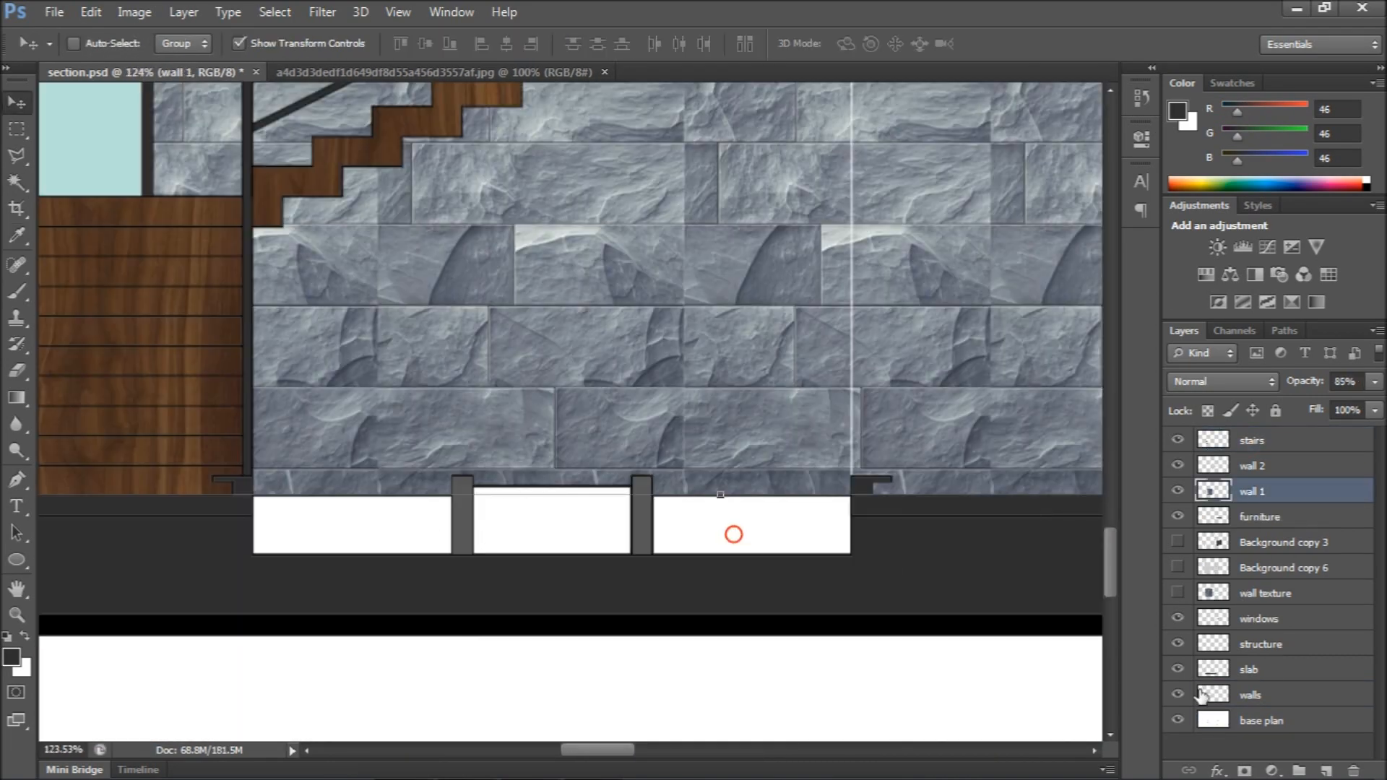
pyautogui.click(1260, 720)
pyautogui.press('w')
pyautogui.click(695, 511)
pyautogui.press('i')
pyautogui.click(113, 170)
pyautogui.hotkey('alt', 'BackSpace')
# Fill the middle opening below the stair block with dark brown sampled from the wood, RGB 64, 42, 31
pyautogui.press('w')
pyautogui.click(571, 546)
pyautogui.press('i')
pyautogui.click(227, 356)
pyautogui.hotkey('alt', 'BackSpace')
pyautogui.scroll(-3, 805, 465)
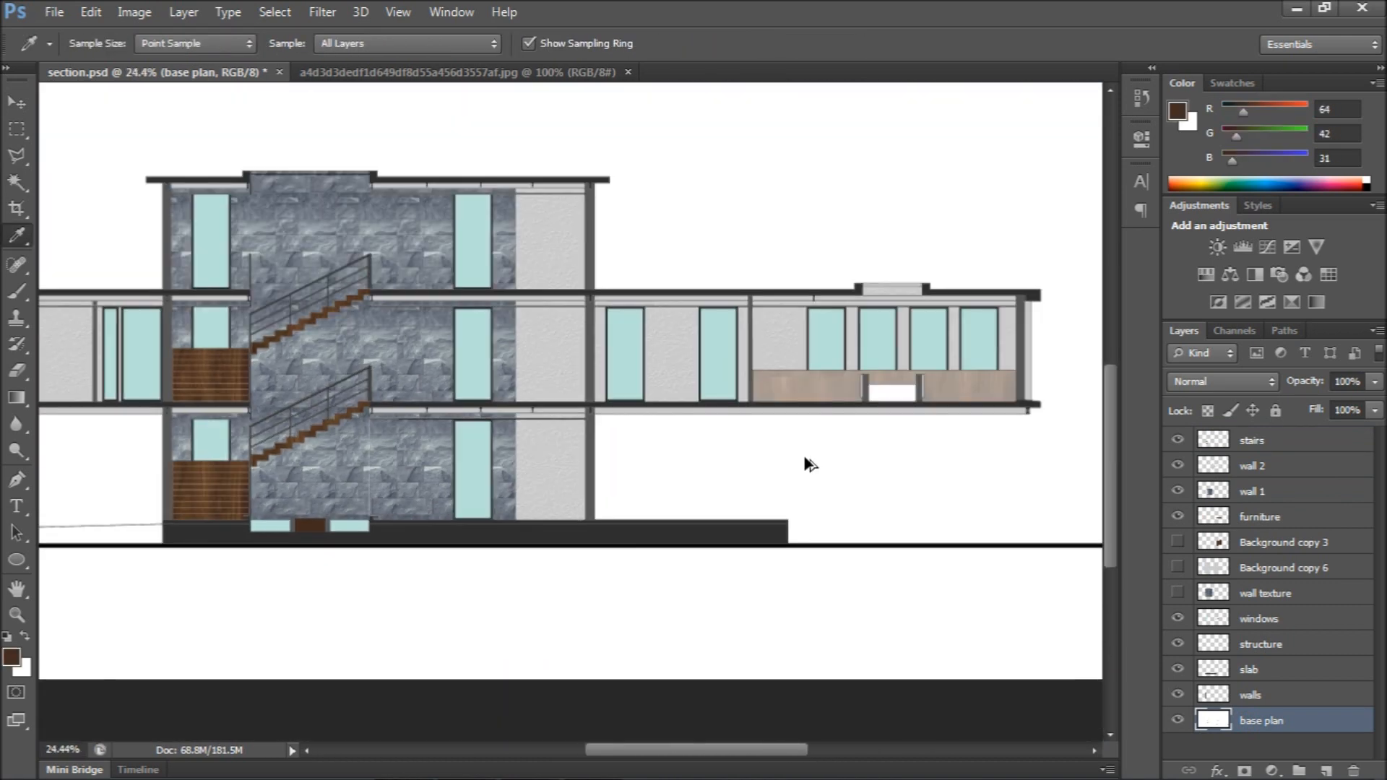
# Fill the white opening between the gray posts in the wood counter with dark brown on the base plan layer
pyautogui.scroll(4, 873, 434)
pyautogui.press('w')
pyautogui.click(874, 434)
pyautogui.hotkey('alt', 'BackSpace')
pyautogui.hotkey('ctrl', 'd')
# Fill the narrow white strips beside the two gray counter posts with the same dark brown
pyautogui.scroll(4, 1041, 440)
pyautogui.click(1035, 388)
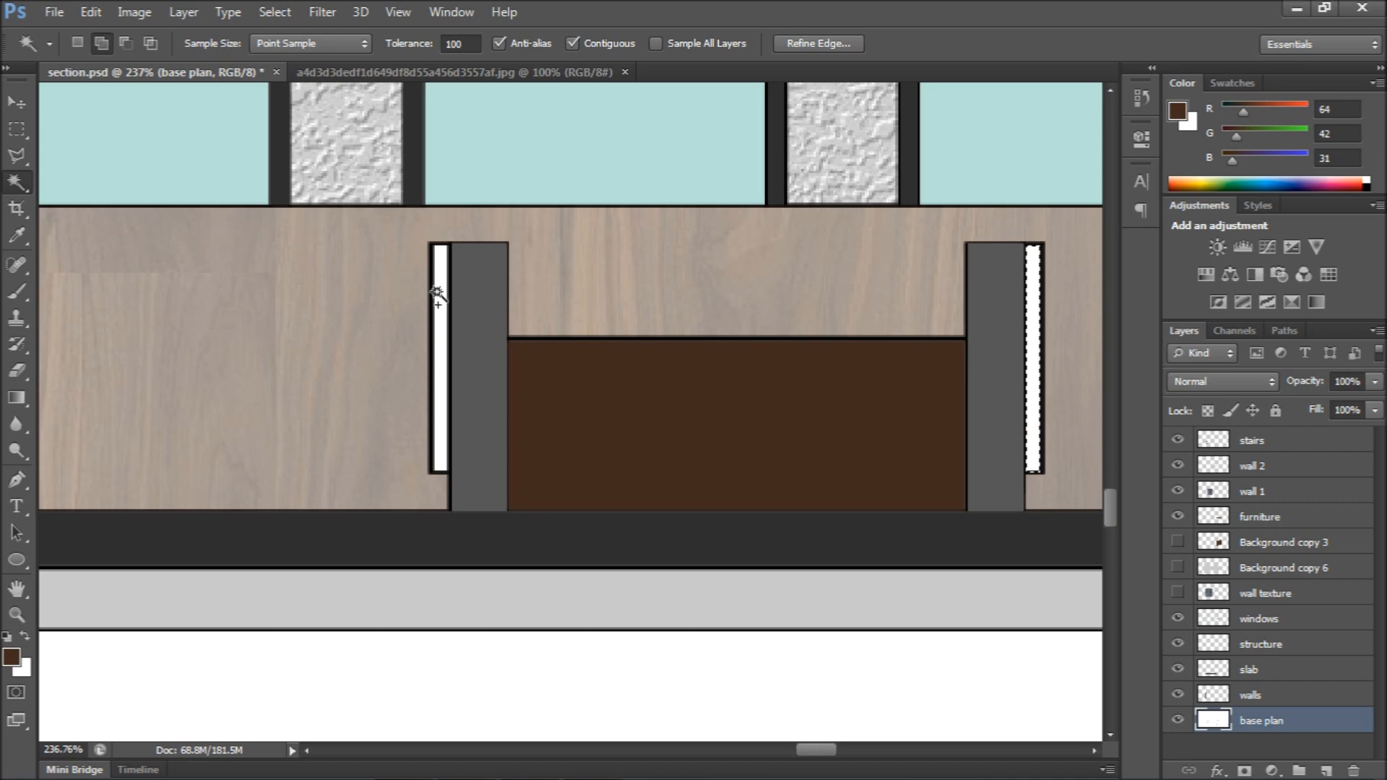
pyautogui.hotkey('alt', 'BackSpace')
pyautogui.hotkey('ctrl', 'd')
pyautogui.scroll(-8, 876, 424)
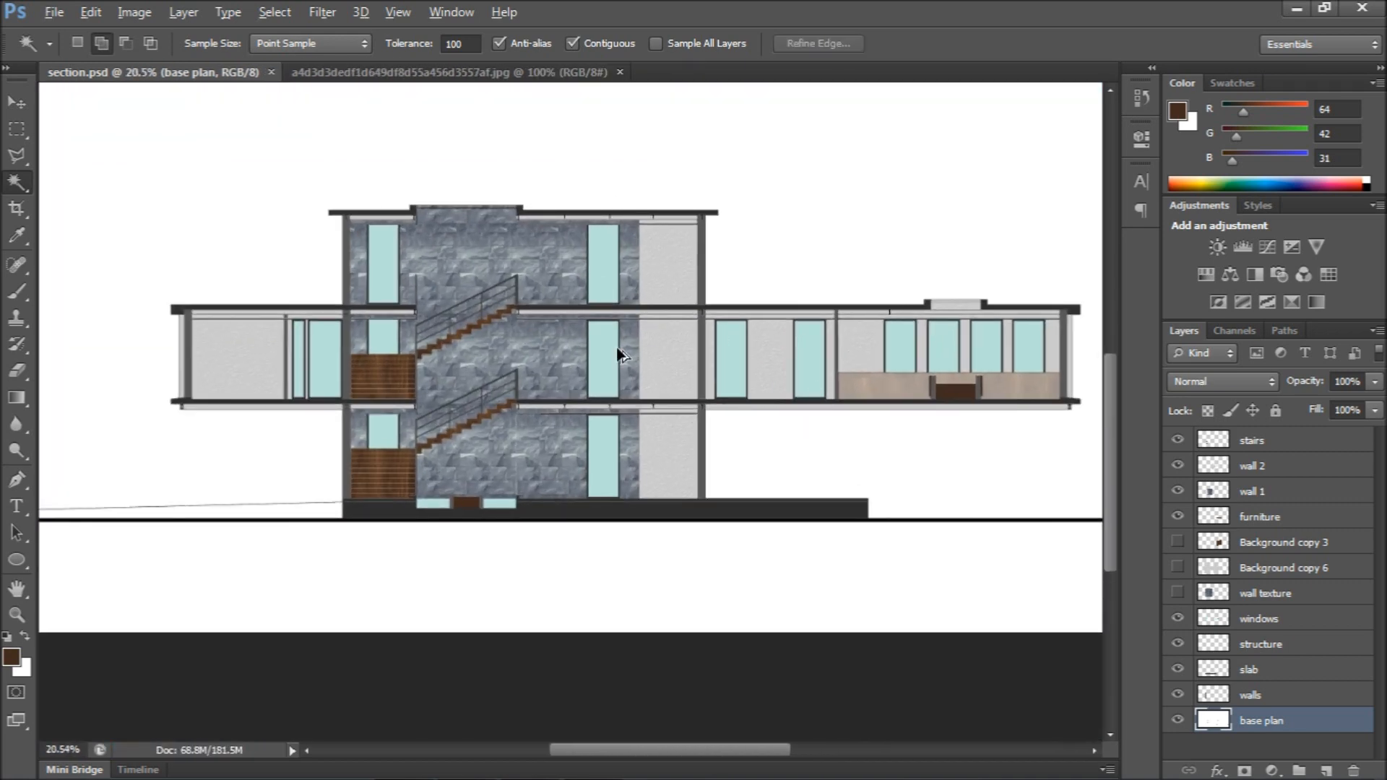
# Fill the sloped ground wedge between the low boundary wall and the building base with dark brown
pyautogui.scroll(6, 504, 309)
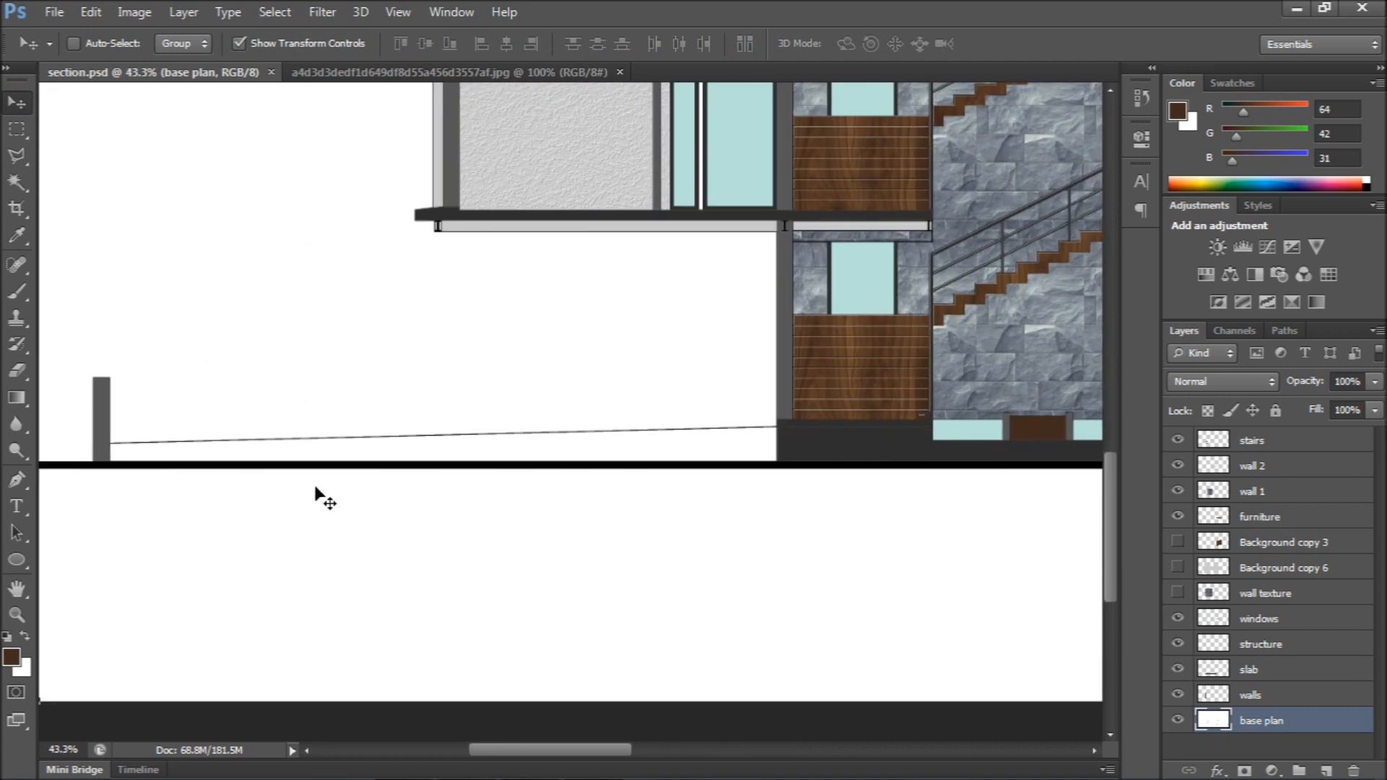
pyautogui.click(405, 452)
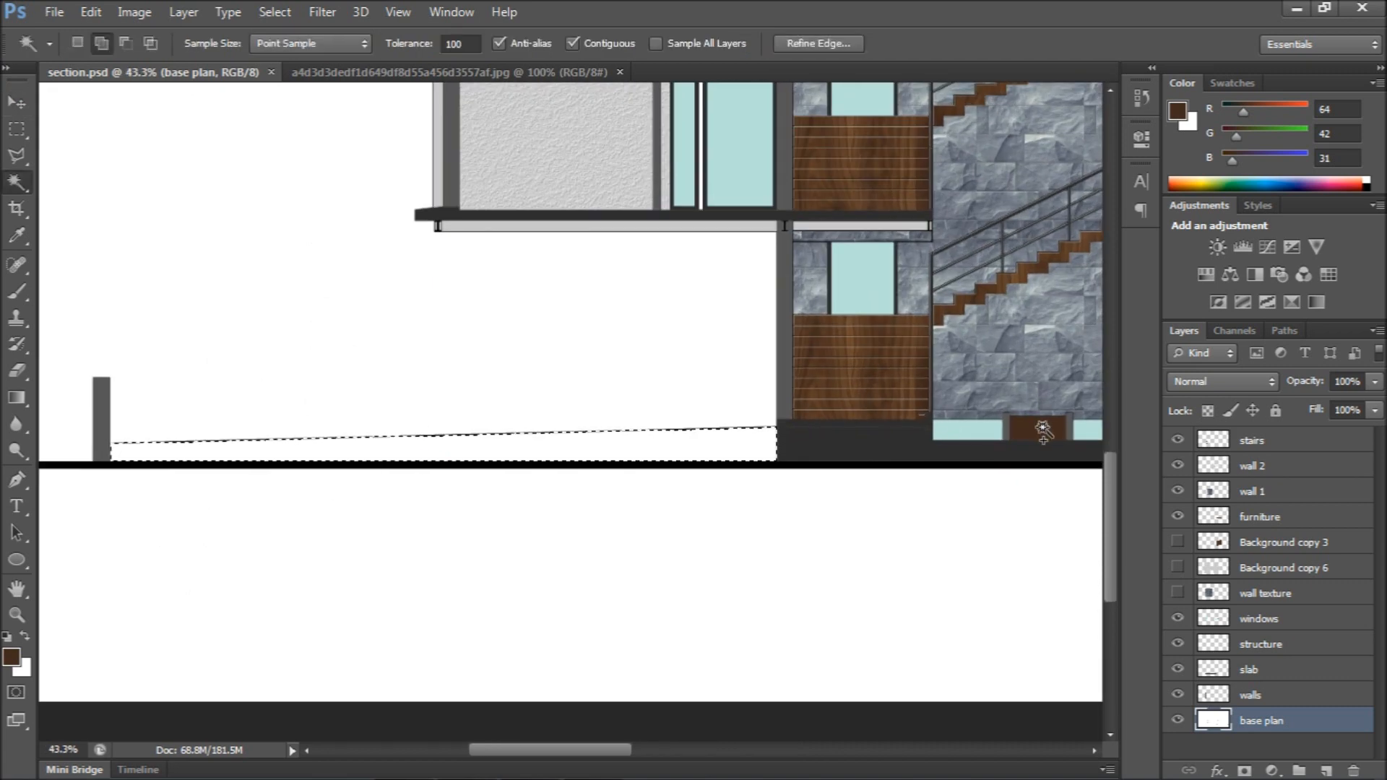
pyautogui.press('i')
pyautogui.hotkey('alt', 'BackSpace')
pyautogui.hotkey('ctrl', 'd')
# Select the white ground area below the building and fill it with black sampled from the ground line
pyautogui.scroll(-8, 378, 424)
pyautogui.scroll(1, 460, 446)
pyautogui.press('m')
pyautogui.moveTo(137, 410); pyautogui.dragTo(920, 531)
pyautogui.scroll(-1, 412, 598)
pyautogui.scroll(10, 206, 626)
pyautogui.press('i')
pyautogui.click(482, 439)
pyautogui.hotkey('alt', 'BackSpace')
pyautogui.hotkey('ctrl', 'd')
pyautogui.scroll(-11, 477, 424)
# Outline the lower ground with a jagged polygonal selection and fill it with a medium gray
pyautogui.press('l')
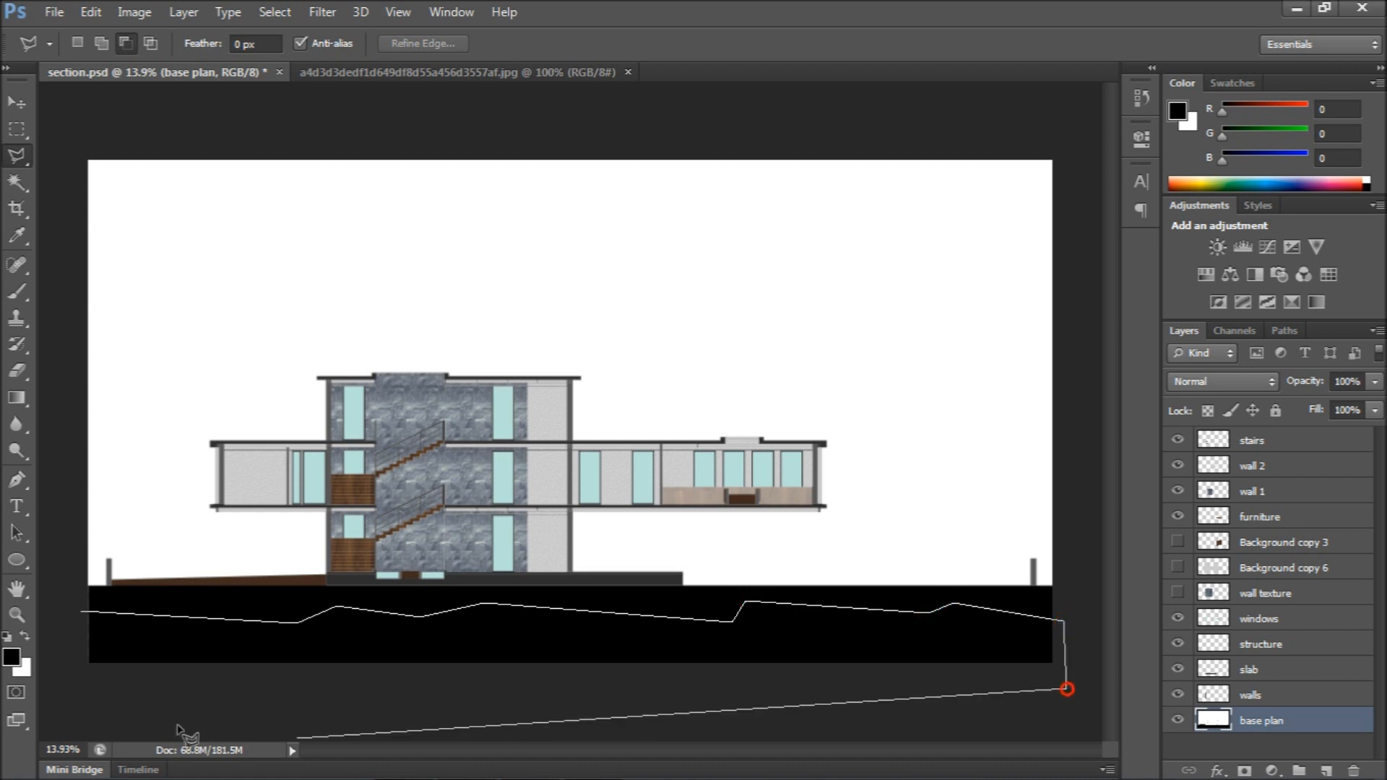
pyautogui.press('i')
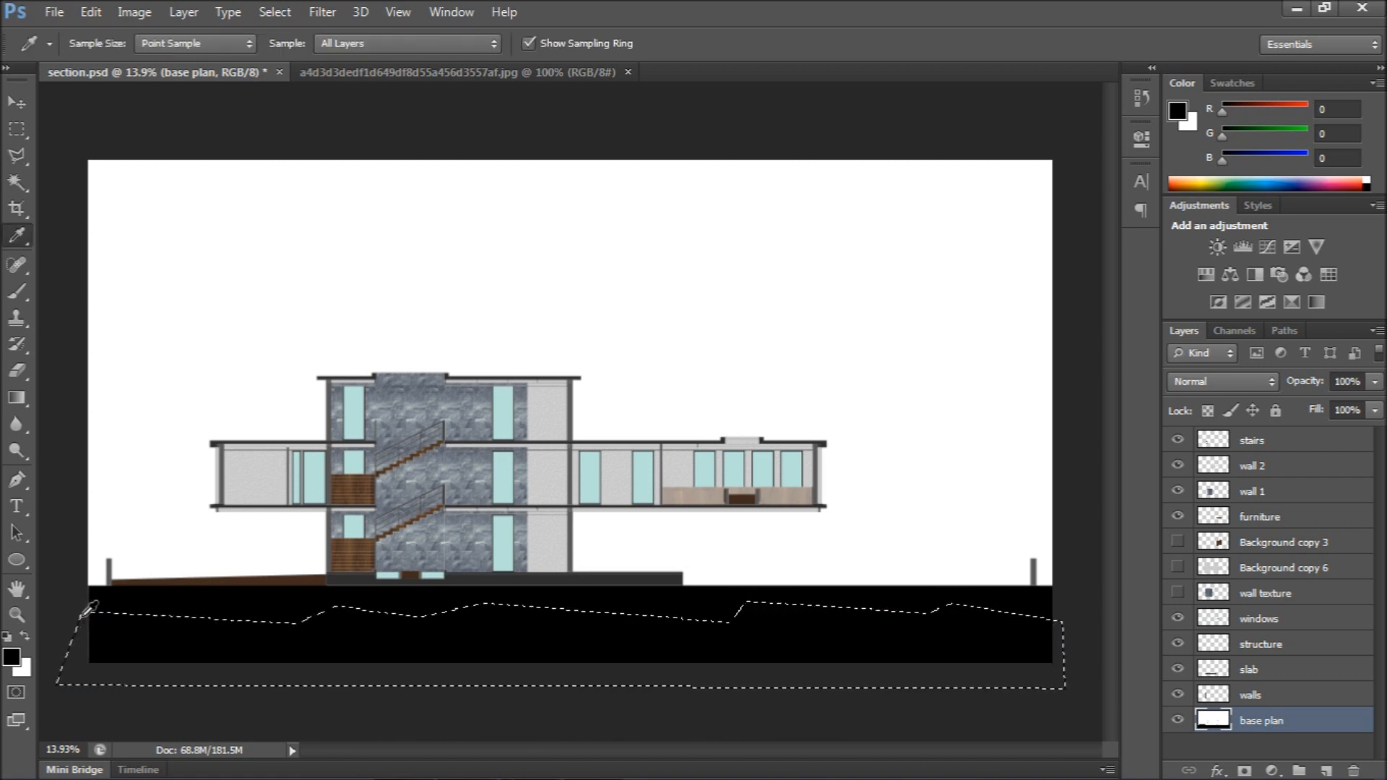
pyautogui.click(8, 657)
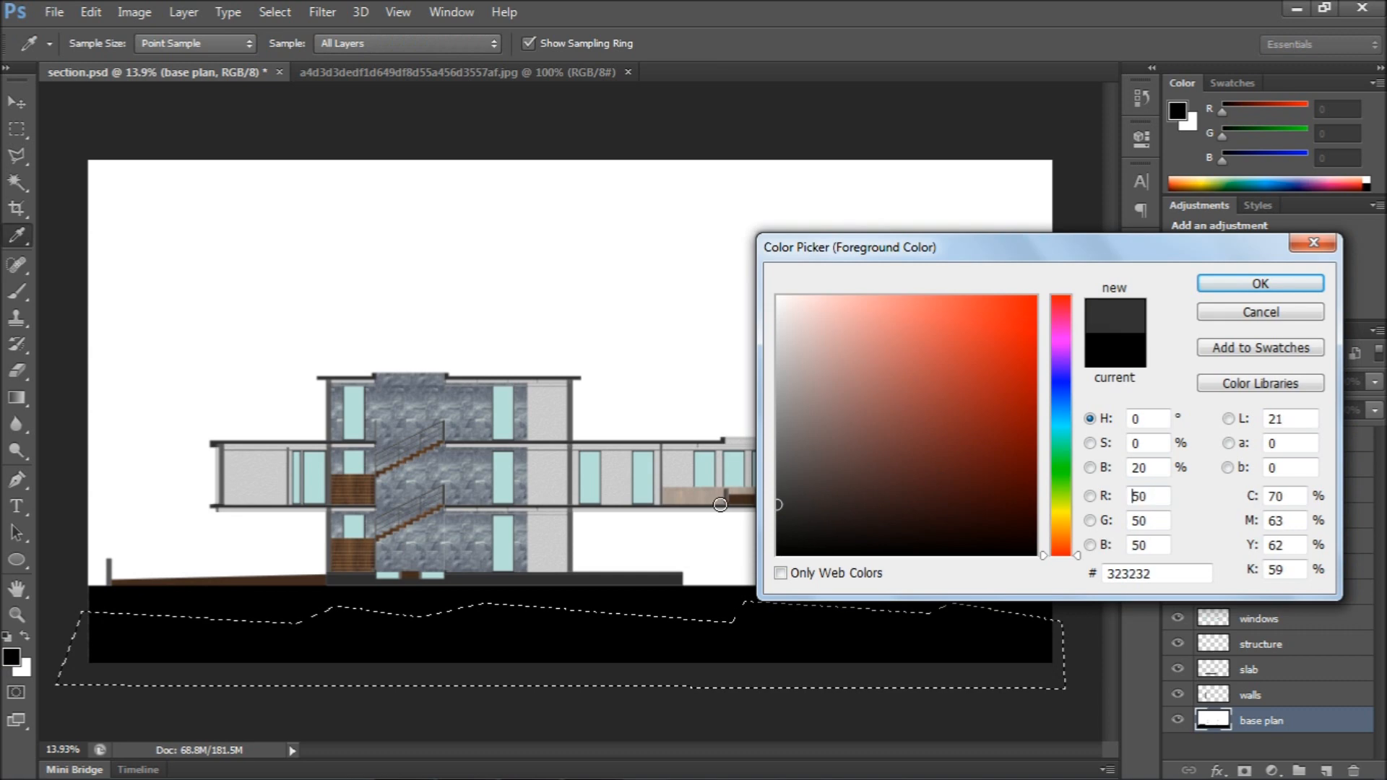
pyautogui.click(1234, 286)
pyautogui.hotkey('alt', 'BackSpace')
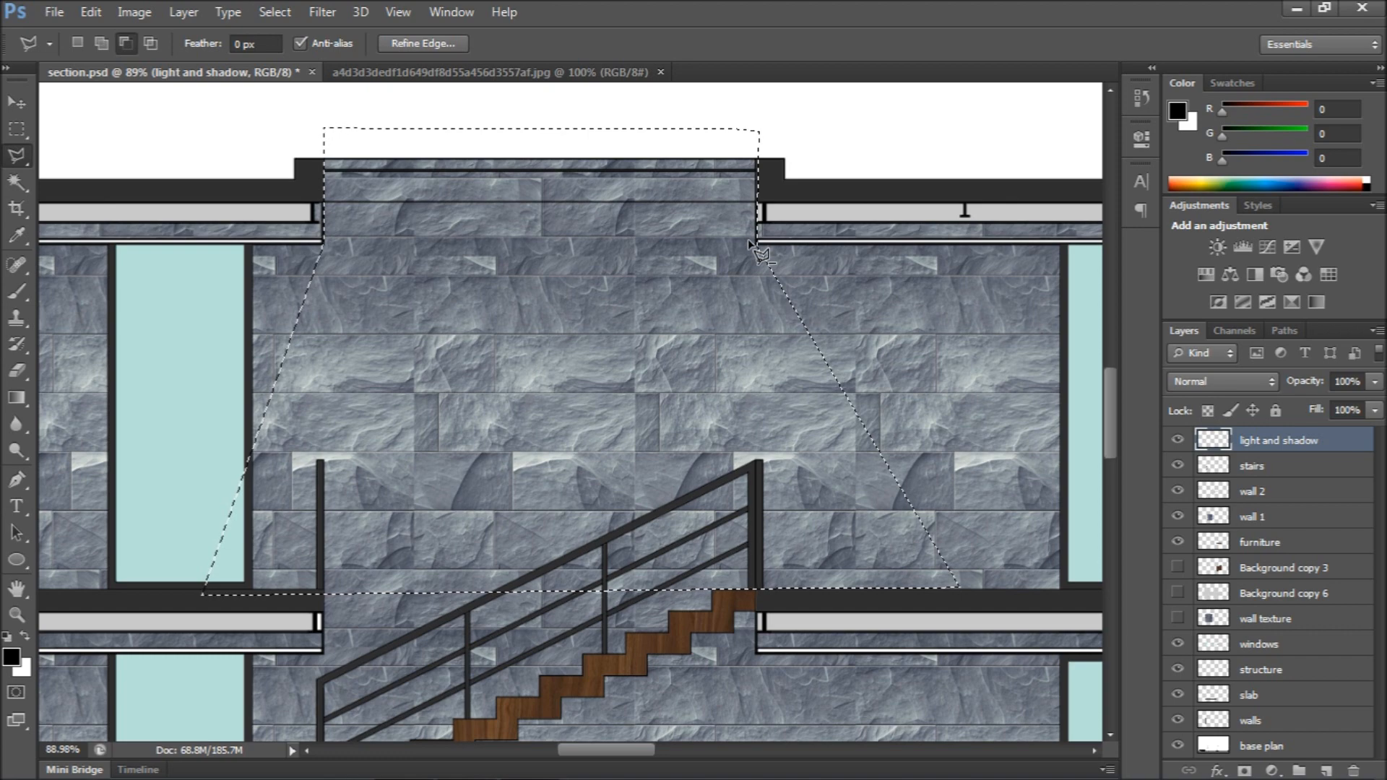
# Set the brush colour to white, RGB 255, 255, 255, for painting on the light and shadow layer
pyautogui.press('b')
pyautogui.click(13, 658)
pyautogui.click(778, 298)
pyautogui.click(1259, 283)
pyautogui.scroll(-5, 804, 338)
pyautogui.scroll(2, 803, 338)
pyautogui.scroll(-5, 618, 174)
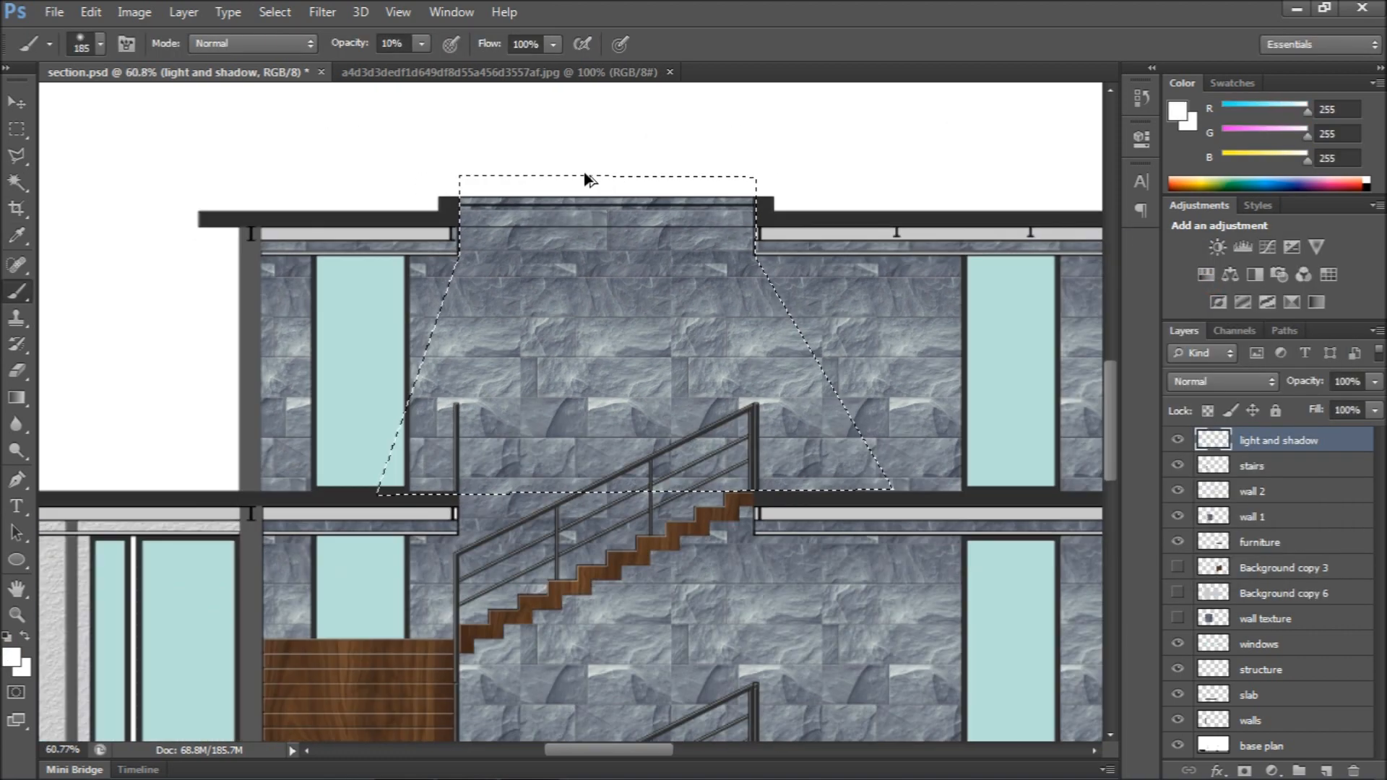
# Brush white light at 10% opacity inside the flared selection under the stairwell roof, fading downward, and deselect it
pyautogui.scroll(3, 704, 186)
pyautogui.moveTo(722, 192)
pyautogui.mouseDown()
pyautogui.moveTo(434, 162)
pyautogui.moveTo(712, 199)
pyautogui.mouseUp()
pyautogui.moveTo(416, 200); pyautogui.dragTo(471, 185)
pyautogui.moveTo(418, 231)
pyautogui.mouseDown()
pyautogui.moveTo(723, 197)
pyautogui.moveTo(700, 204)
pyautogui.mouseUp()
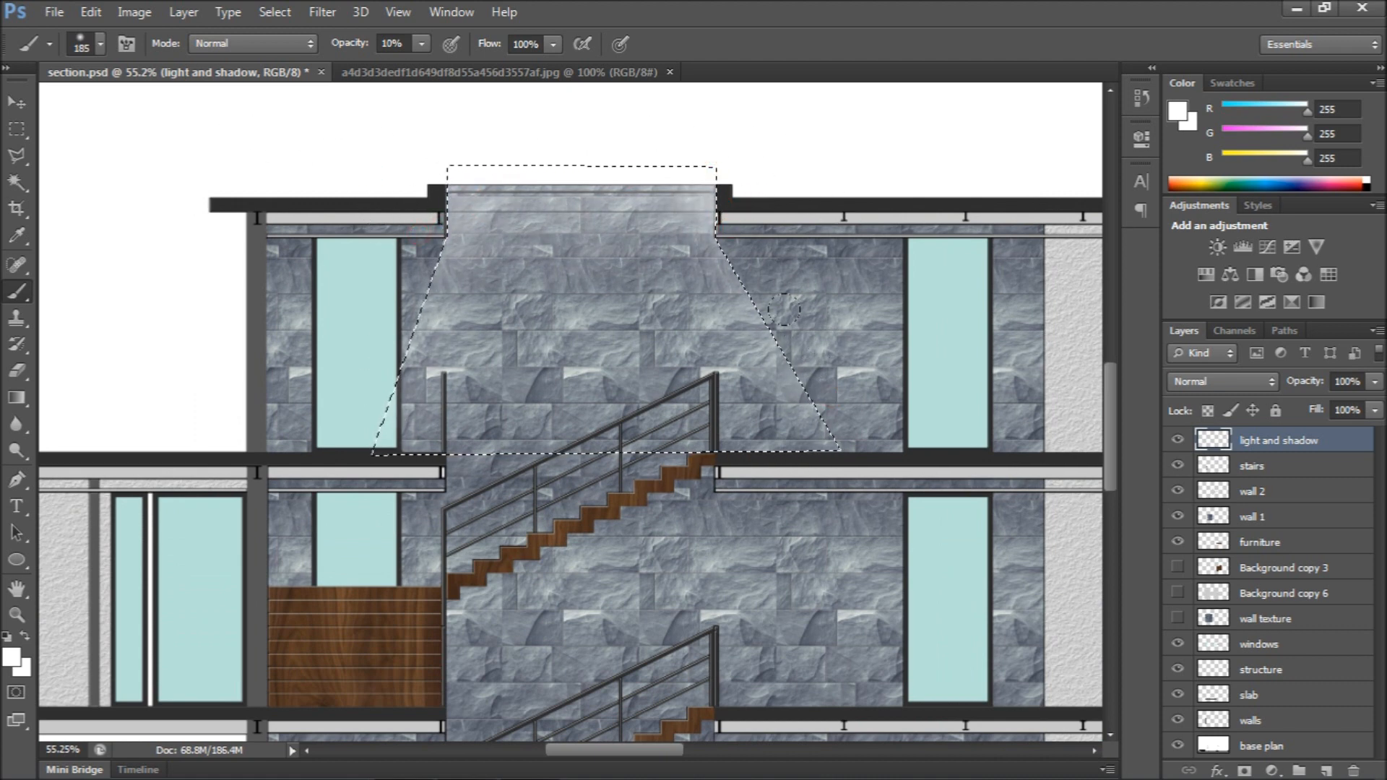
pyautogui.moveTo(410, 196)
pyautogui.mouseDown()
pyautogui.moveTo(718, 220)
pyautogui.moveTo(388, 270)
pyautogui.moveTo(744, 303)
pyautogui.mouseUp()
pyautogui.hotkey('ctrl', 'd')
# Examine the light beam under the stairwell roof against the rest of the section
pyautogui.scroll(-5, 599, 279)
pyautogui.scroll(-2, 599, 279)
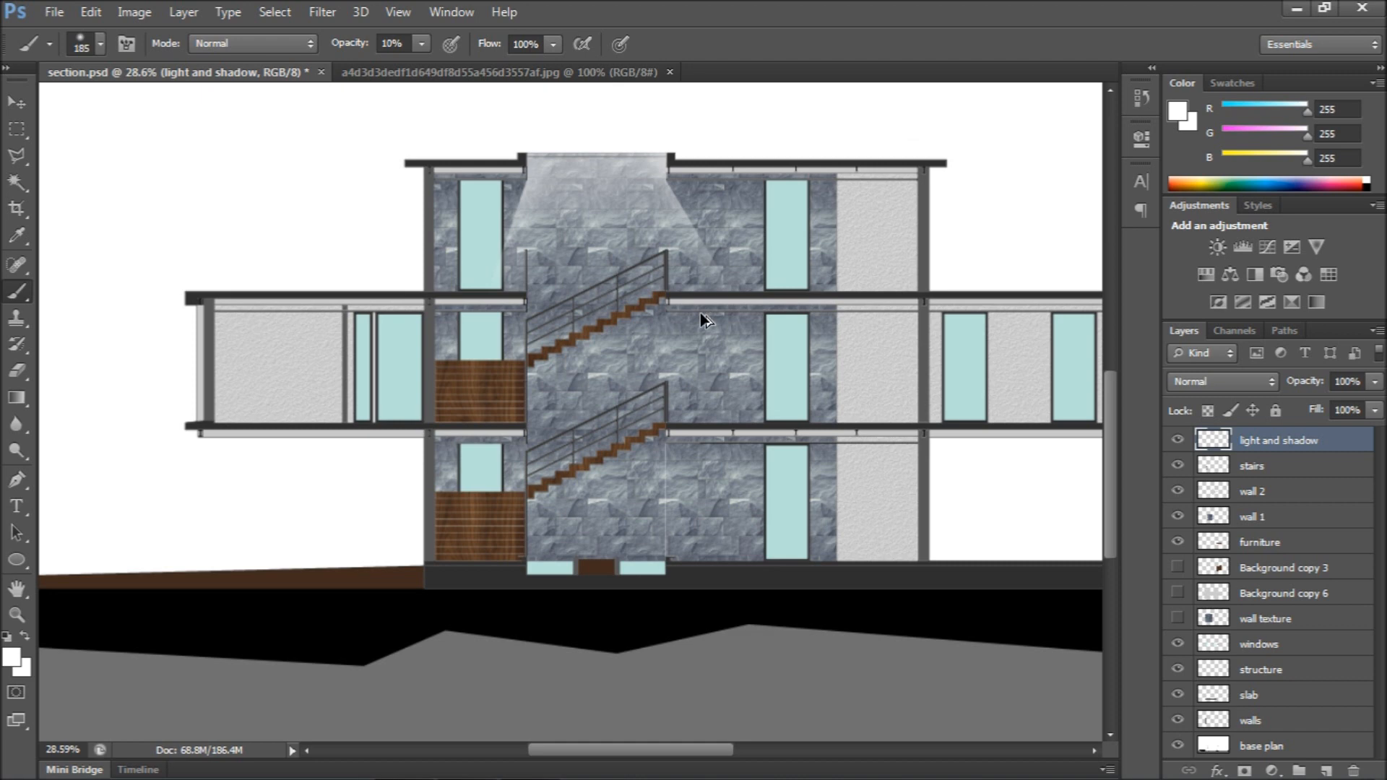
pyautogui.scroll(-2, 506, 291)
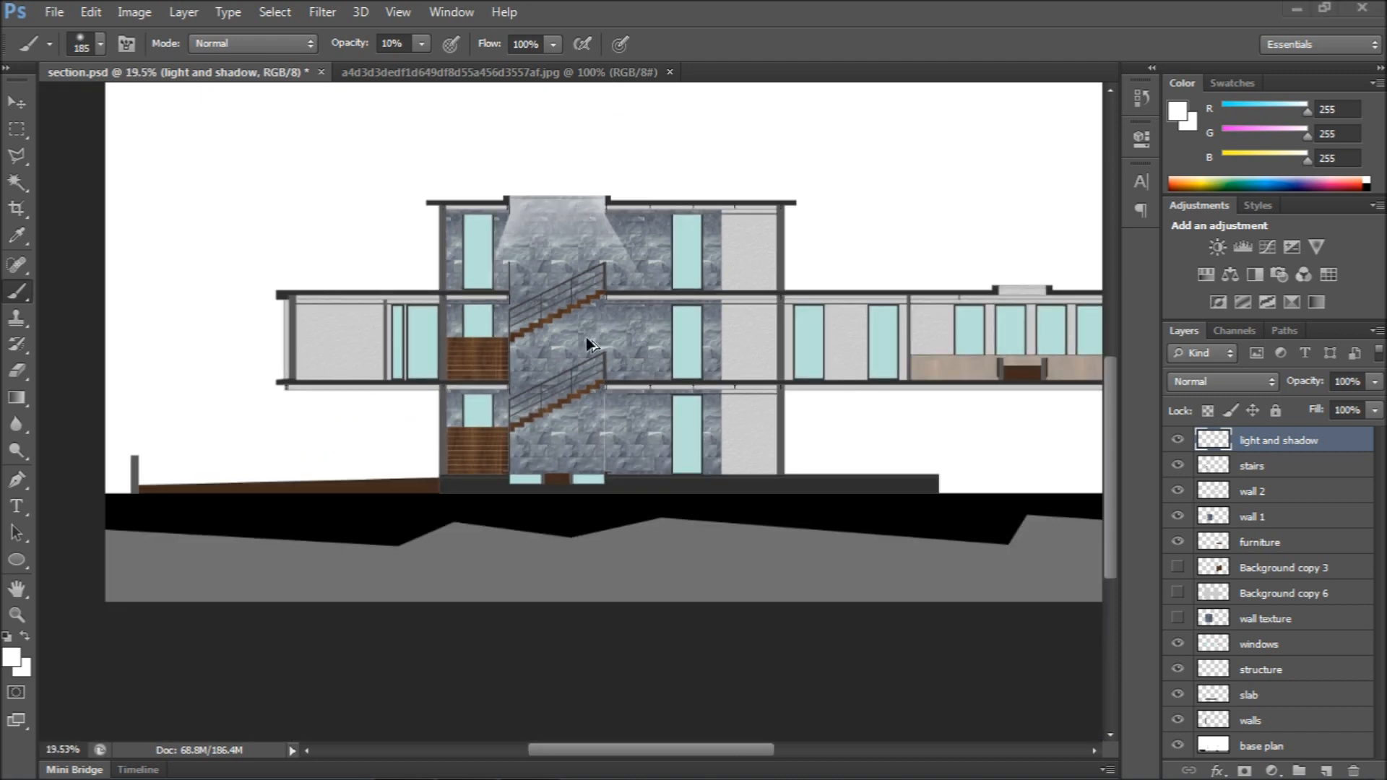
pyautogui.click(16, 102)
pyautogui.scroll(2, 585, 221)
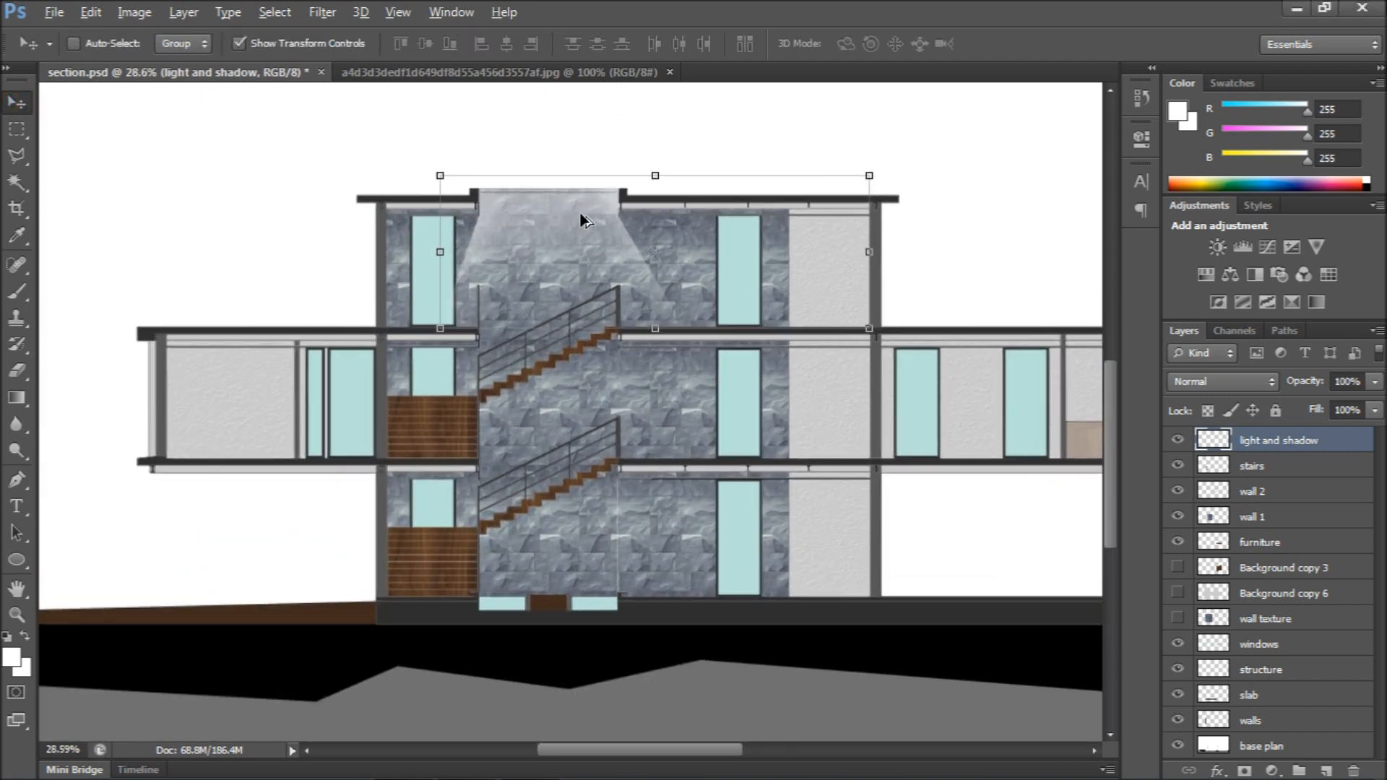
pyautogui.scroll(-2, 654, 376)
pyautogui.scroll(4, 622, 383)
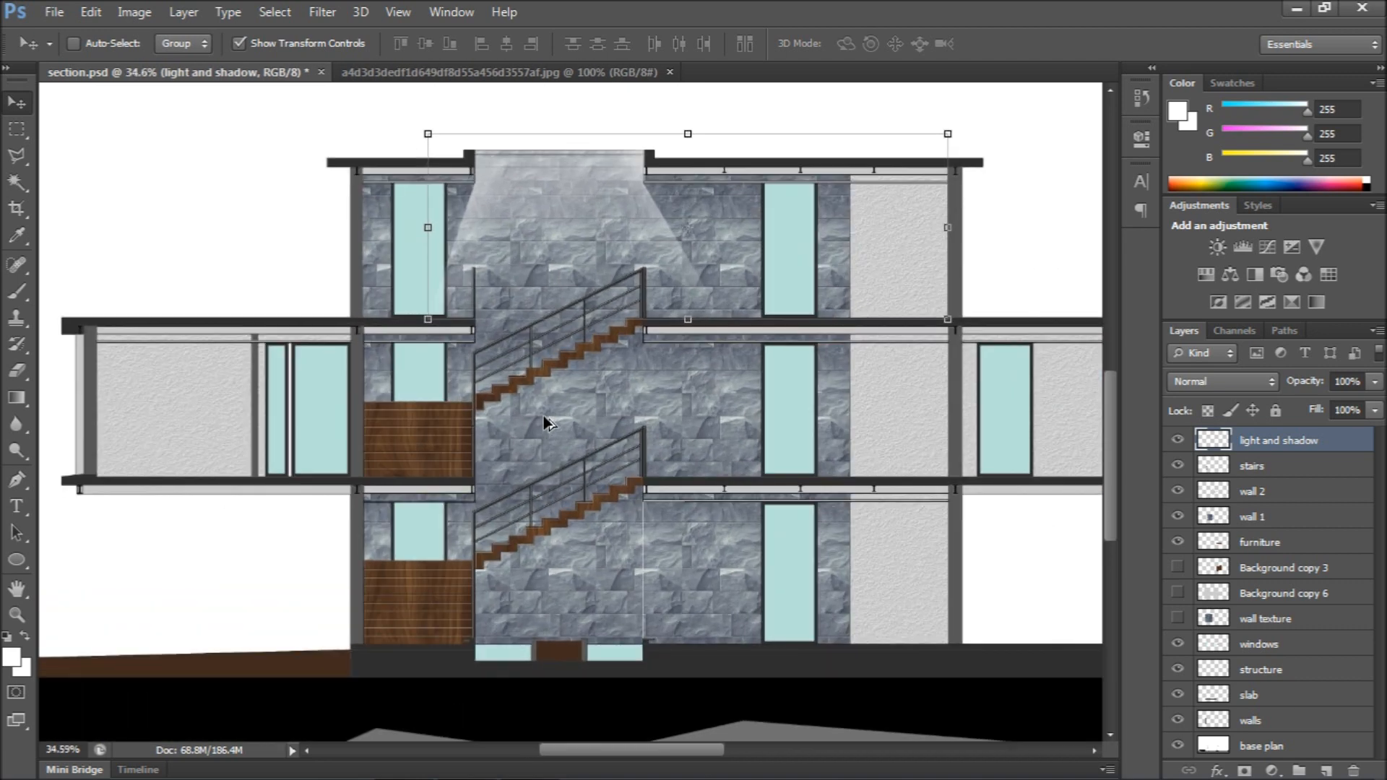
# Soften the roof light beam with a 152 px eraser at 5% opacity
pyautogui.scroll(3, 543, 422)
pyautogui.press('e')
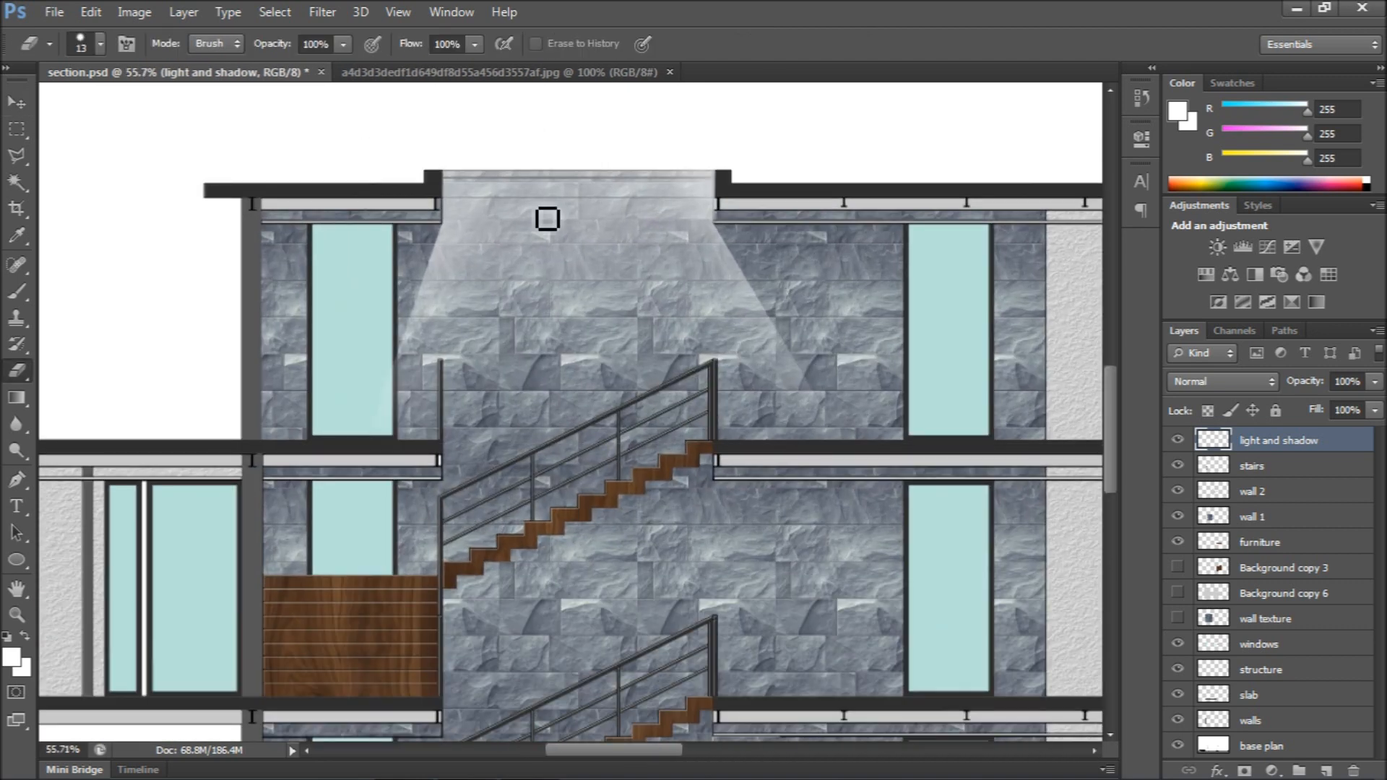
pyautogui.click(100, 44)
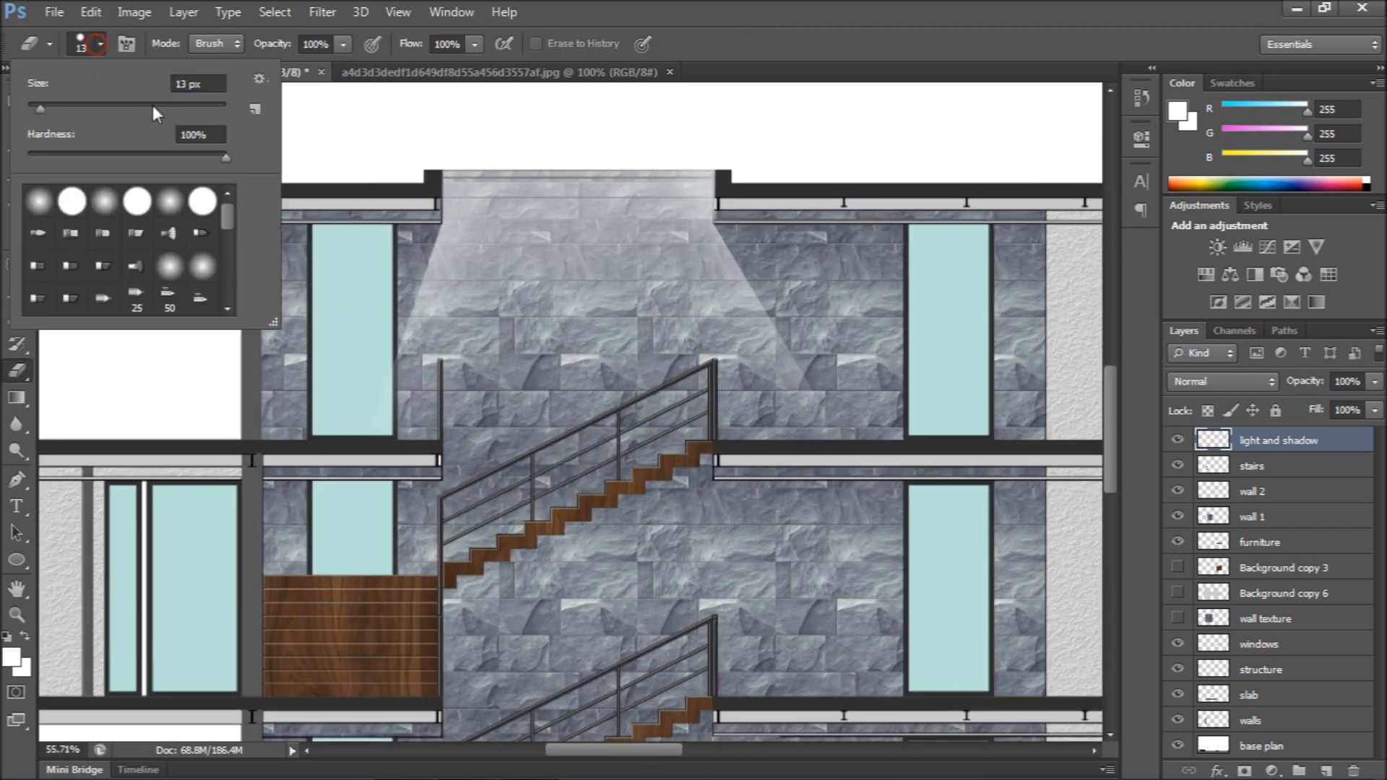
pyautogui.click(101, 45)
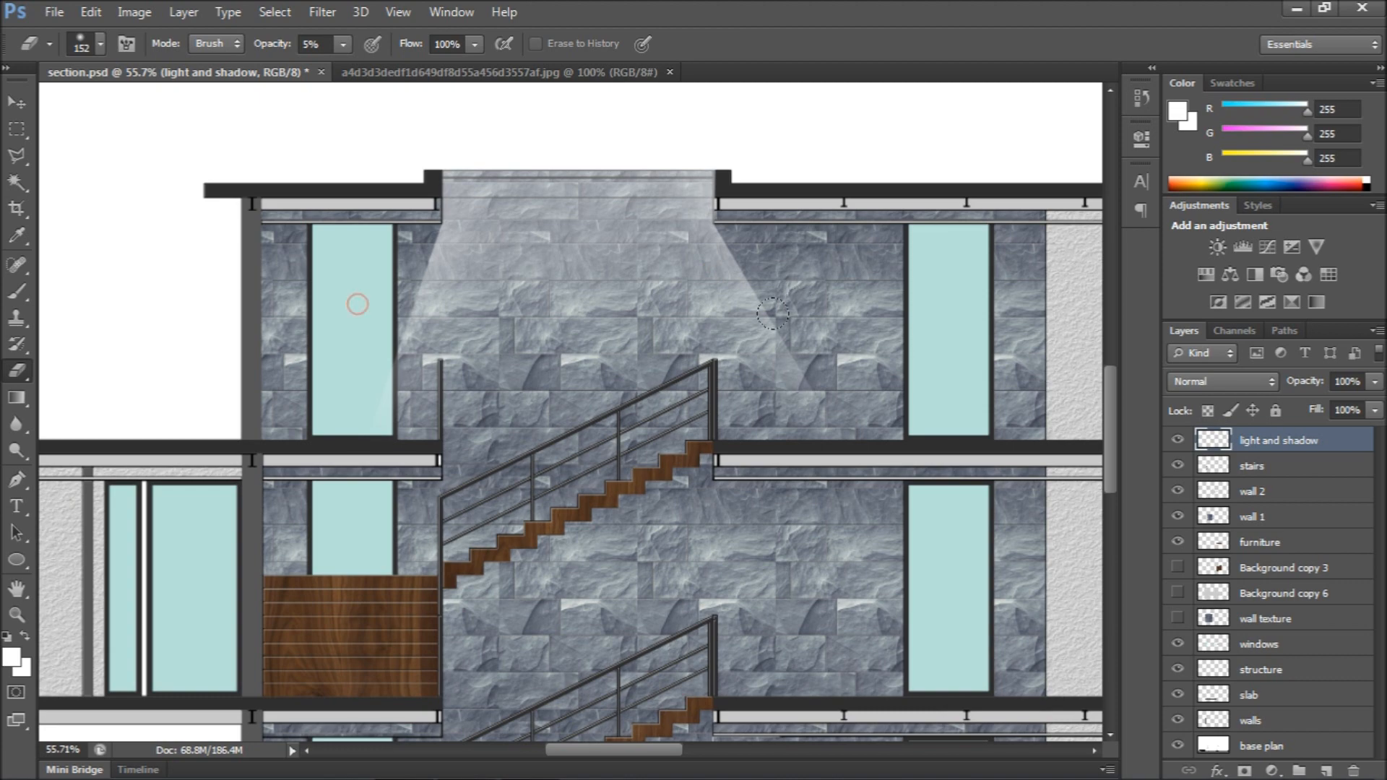
pyautogui.scroll(-7, 607, 279)
pyautogui.scroll(4, 621, 373)
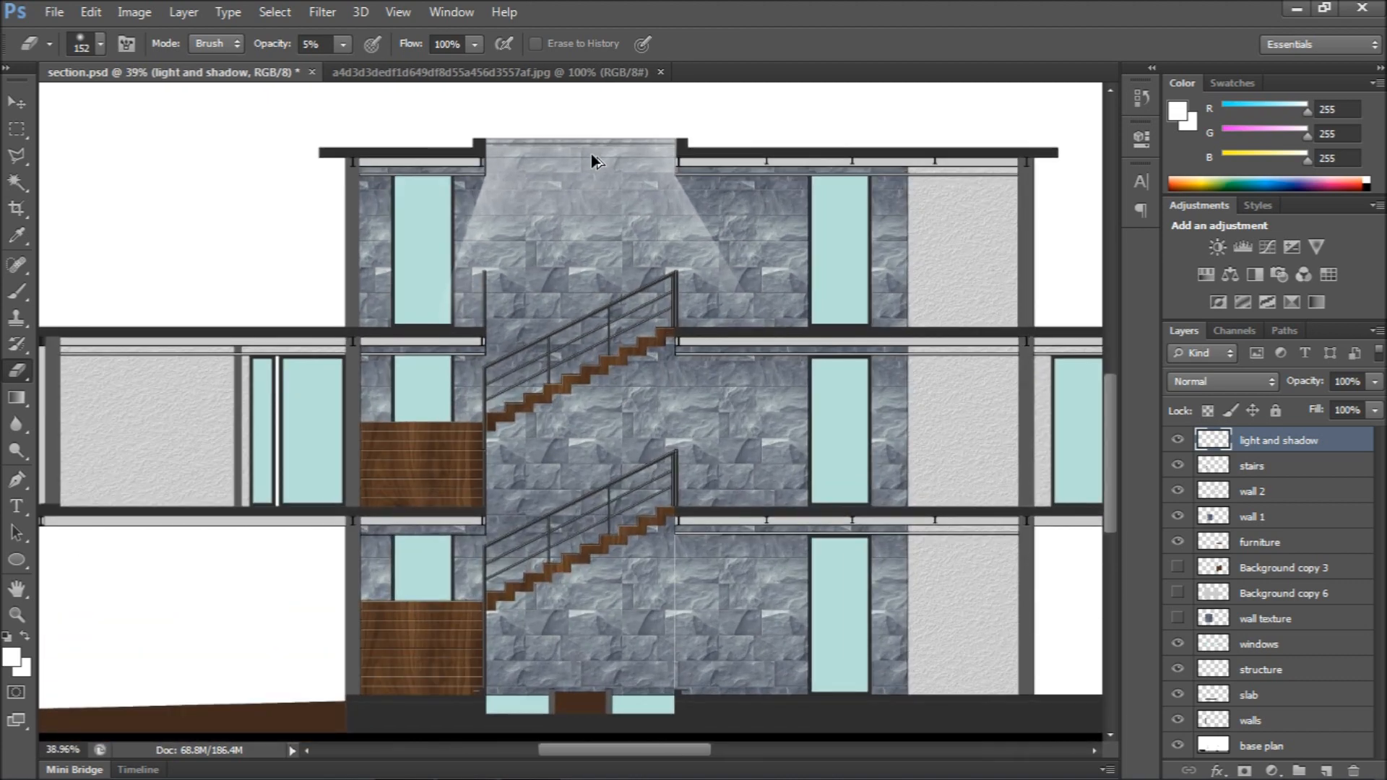
# Brush faint white light at 5% opacity down the stone stairwell wall below the roof beam
pyautogui.scroll(-1, 607, 319)
pyautogui.press('l')
pyautogui.scroll(4, 585, 397)
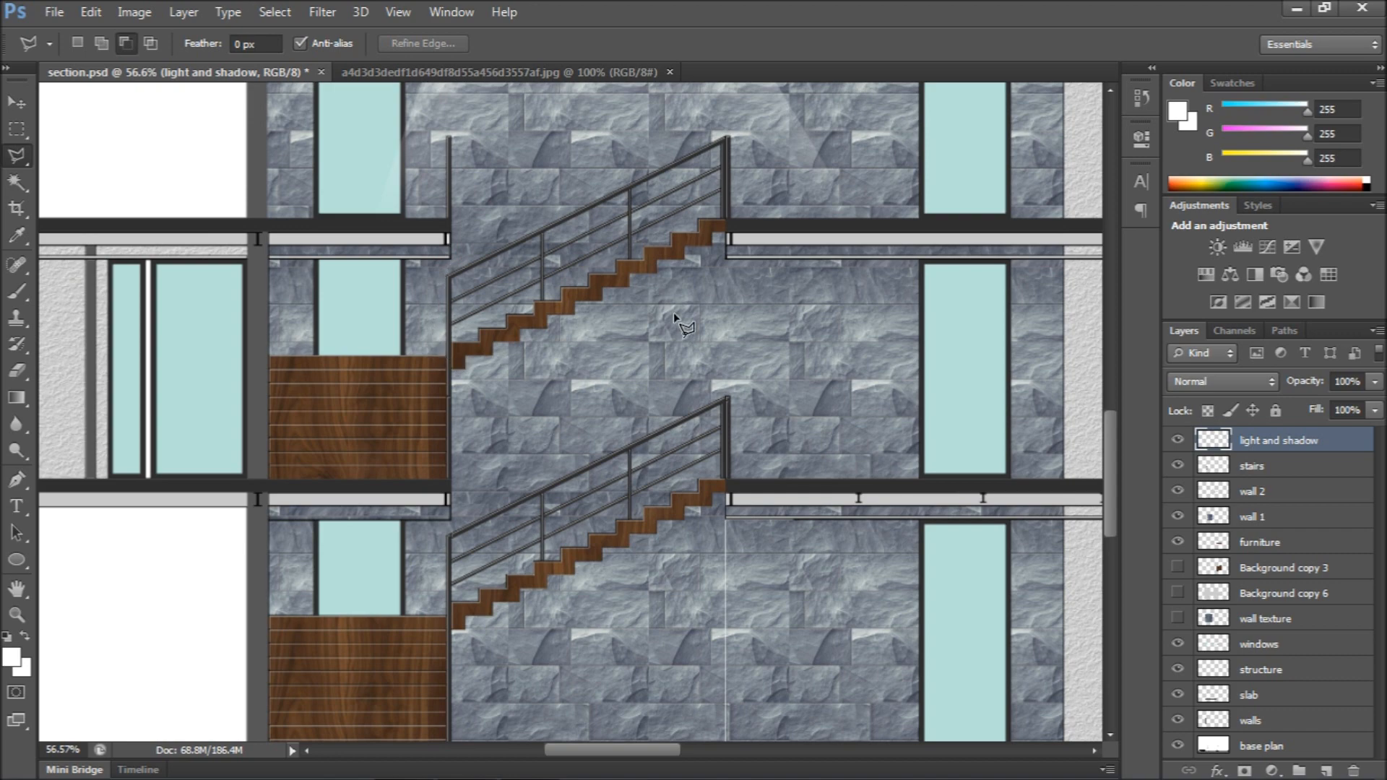
pyautogui.press('b')
pyautogui.scroll(-3, 644, 359)
pyautogui.moveTo(586, 162)
pyautogui.mouseDown()
pyautogui.moveTo(598, 338)
pyautogui.moveTo(672, 548)
pyautogui.mouseUp()
pyautogui.scroll(-1, 582, 353)
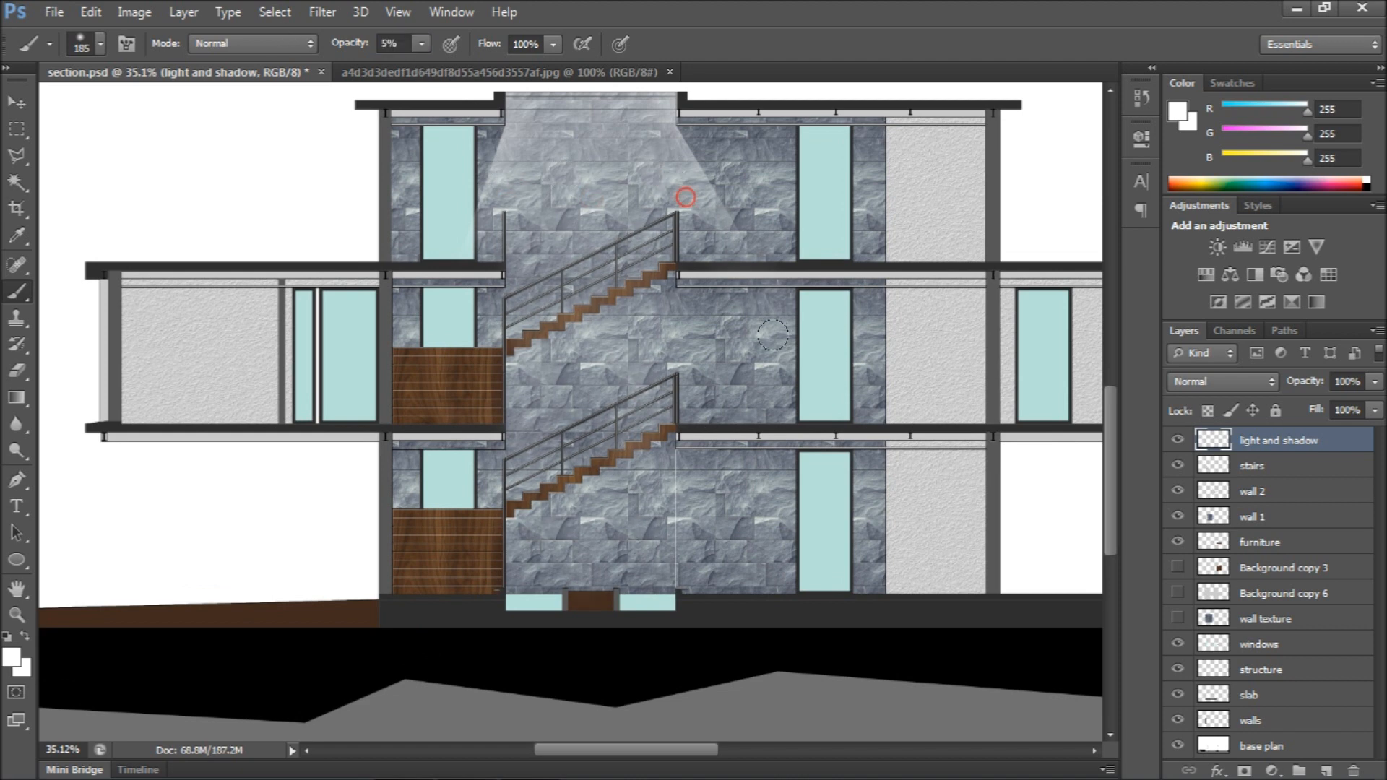
# Build up more soft white light across both stair flights and the stone wall beneath them
pyautogui.moveTo(474, 494); pyautogui.dragTo(528, 614)
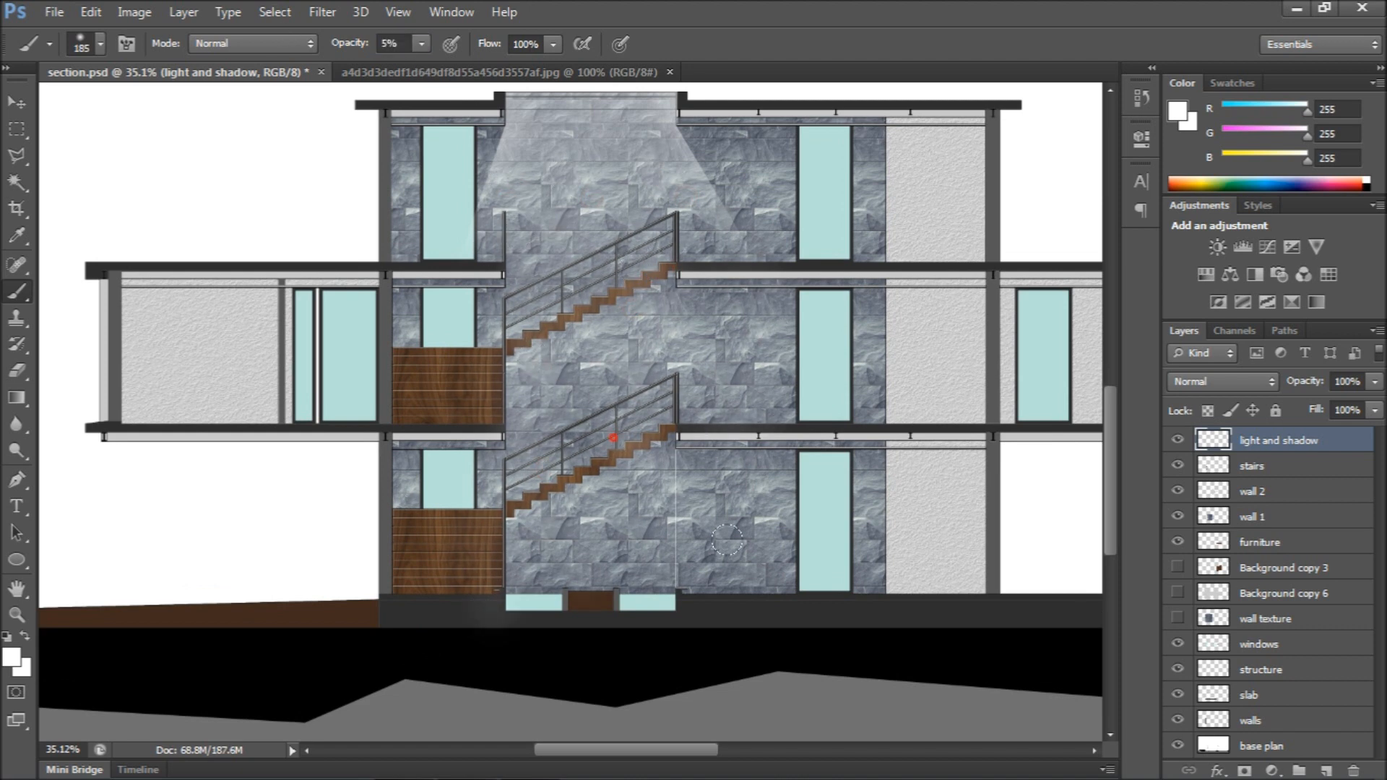
pyautogui.scroll(-1, 835, 466)
pyautogui.scroll(1, 835, 466)
pyautogui.scroll(-1, 594, 305)
pyautogui.scroll(1, 594, 305)
pyautogui.moveTo(560, 297); pyautogui.dragTo(541, 374)
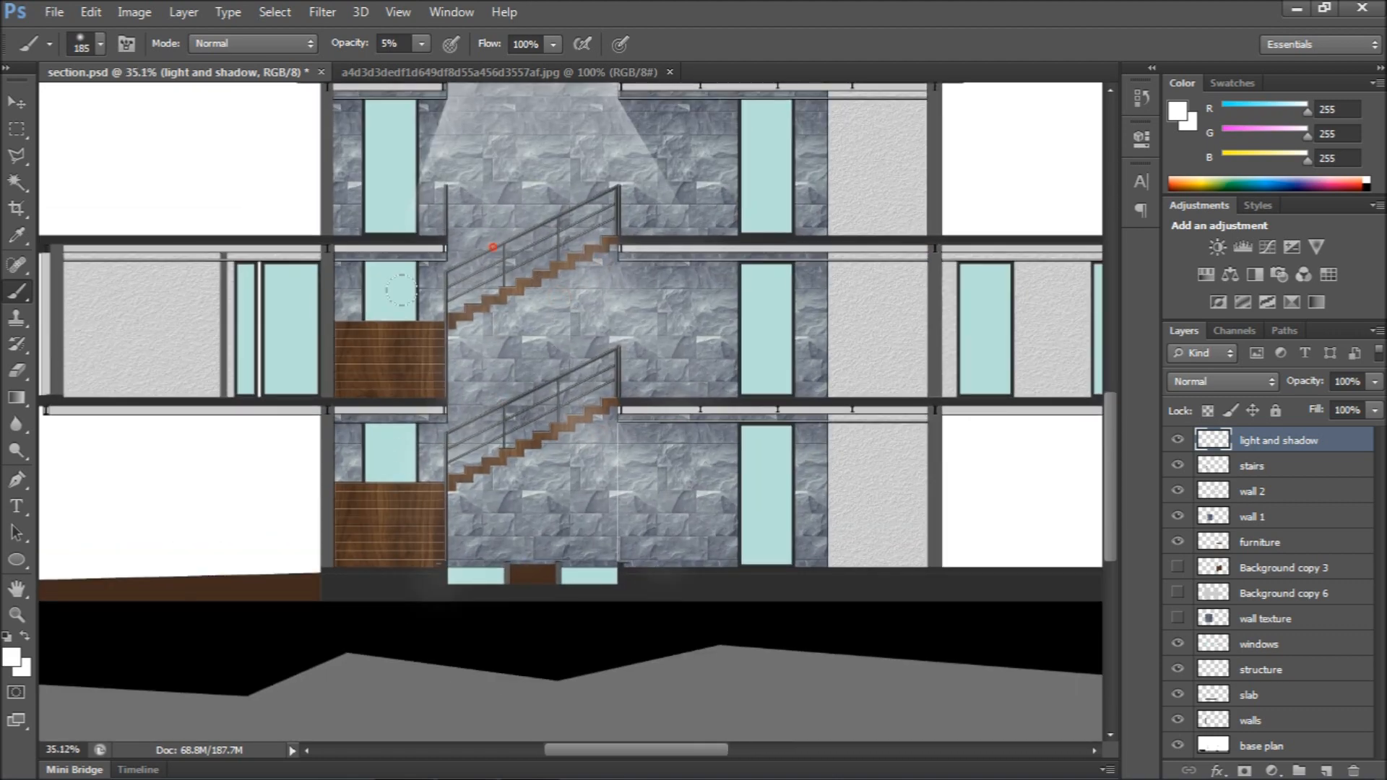
pyautogui.scroll(-1, 601, 291)
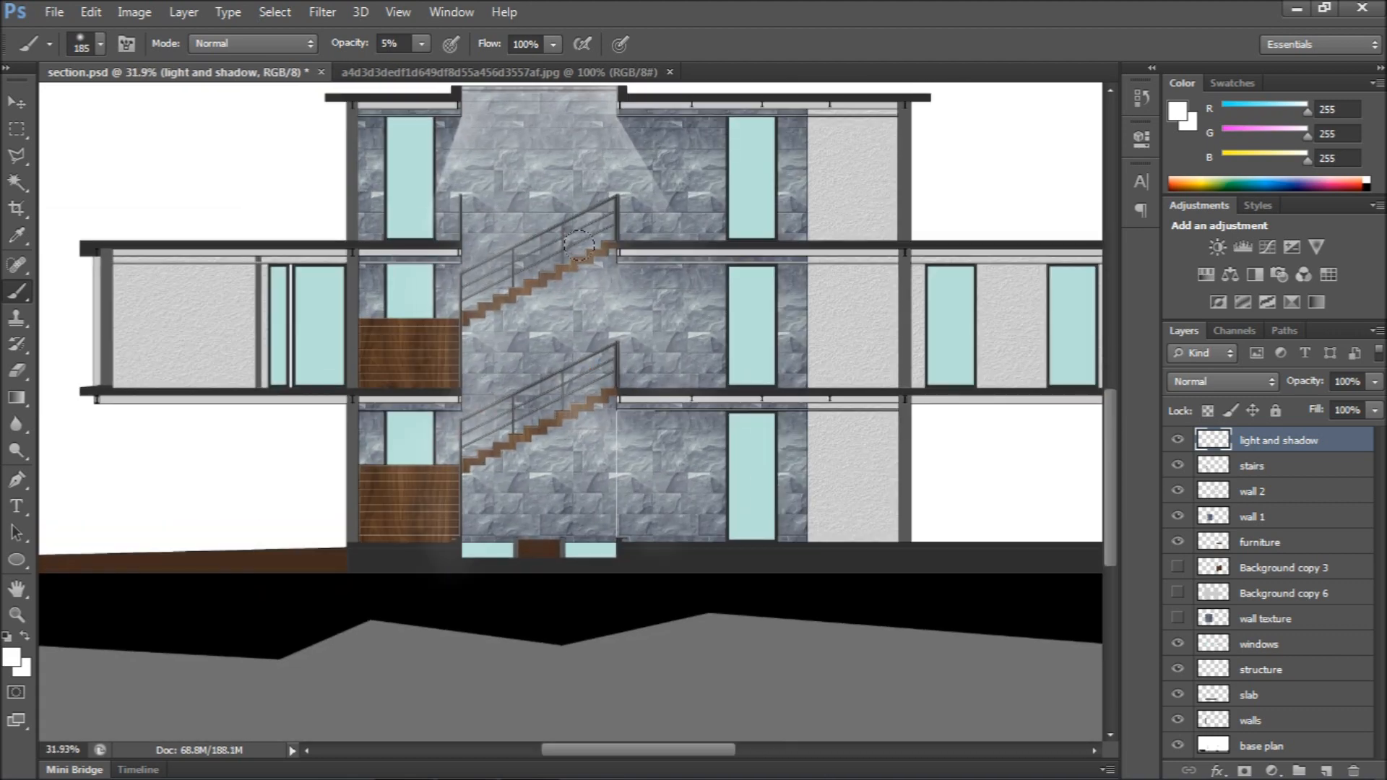
pyautogui.scroll(-3, 561, 323)
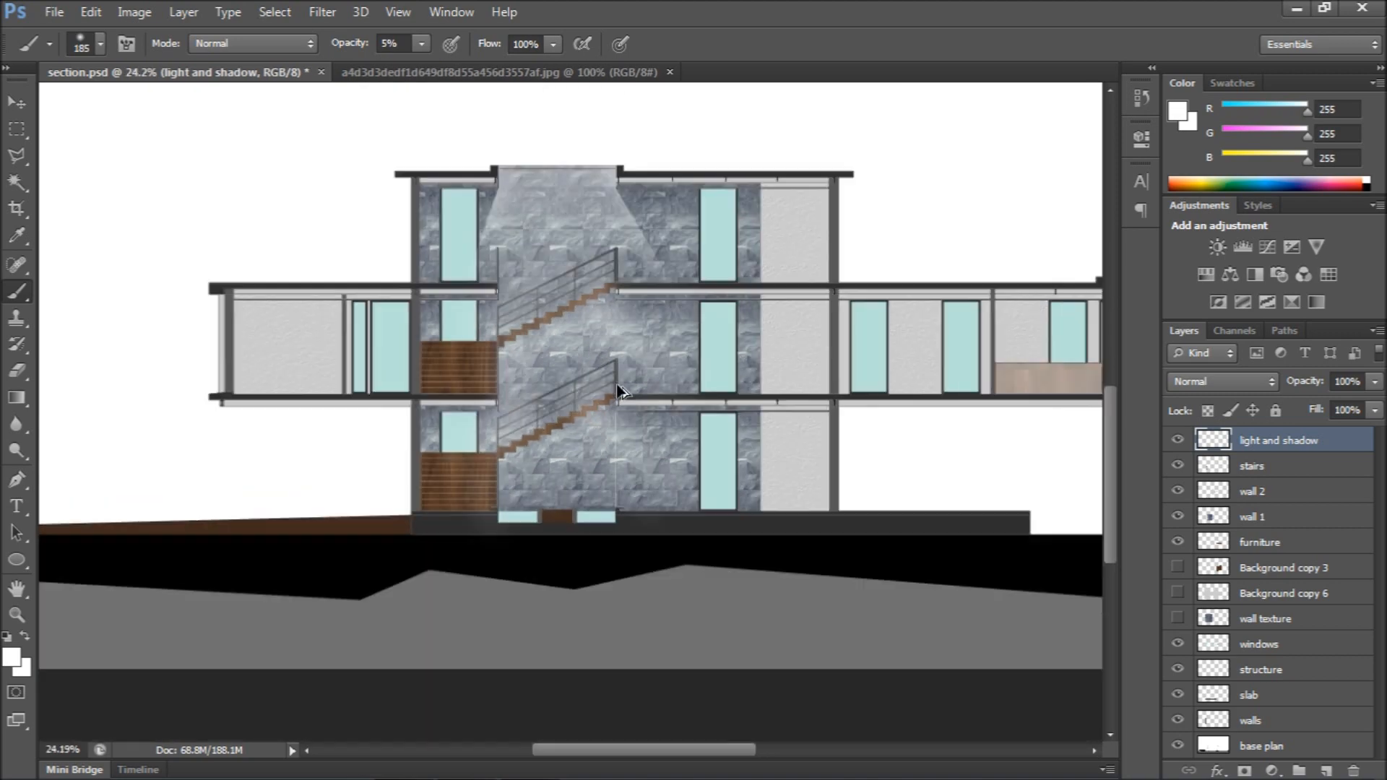
# Trim the light spill along diagonals running down from the top ends of both stair flights using polygonal selections
pyautogui.press('l')
pyautogui.scroll(5, 629, 315)
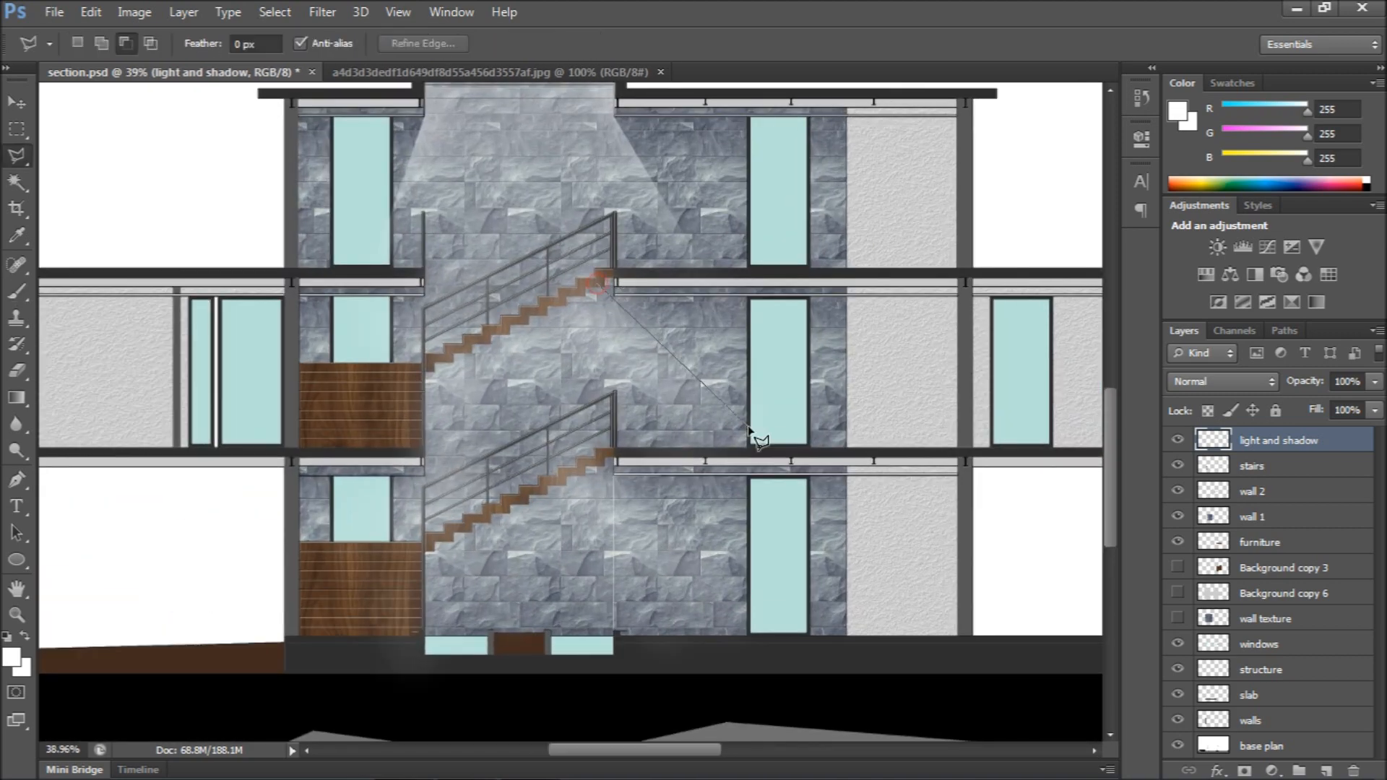
pyautogui.press('Escape')
pyautogui.scroll(3, 597, 289)
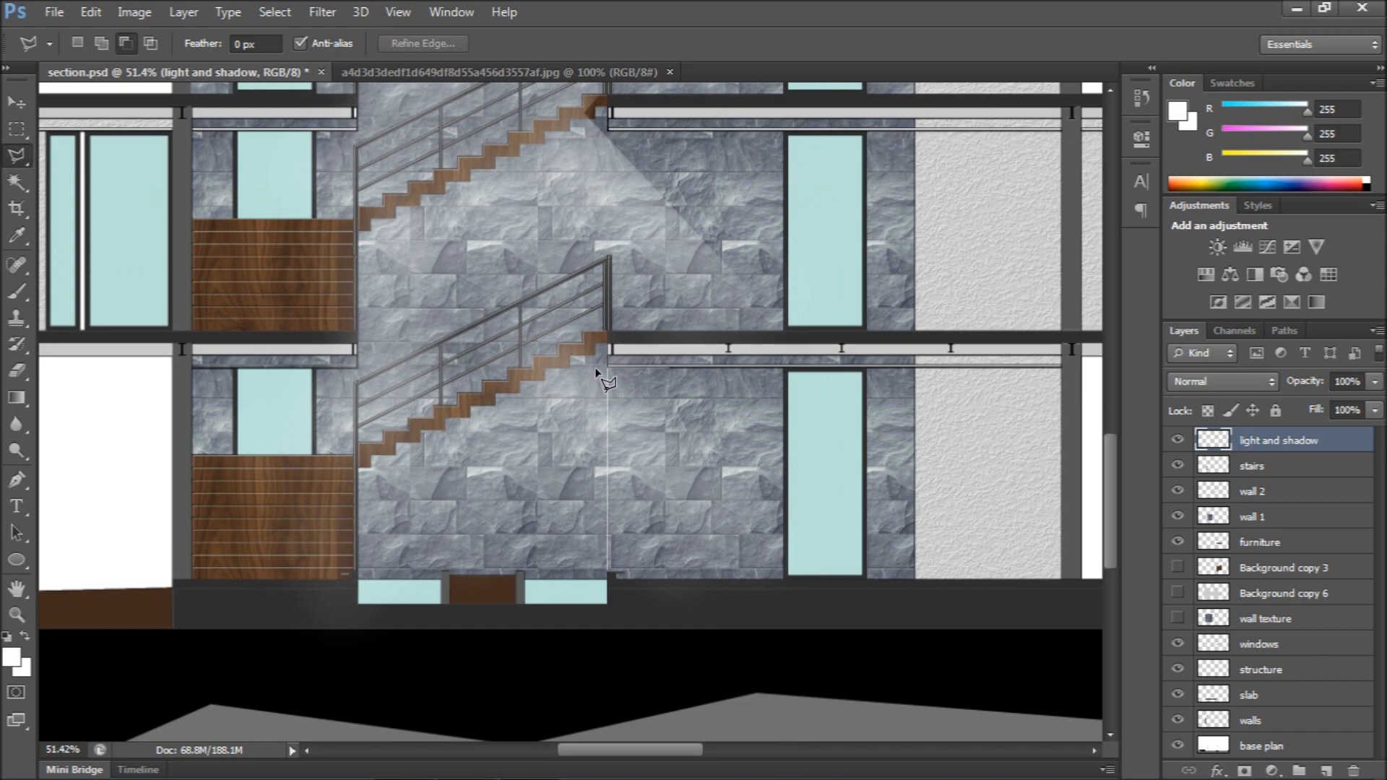
pyautogui.press('Escape')
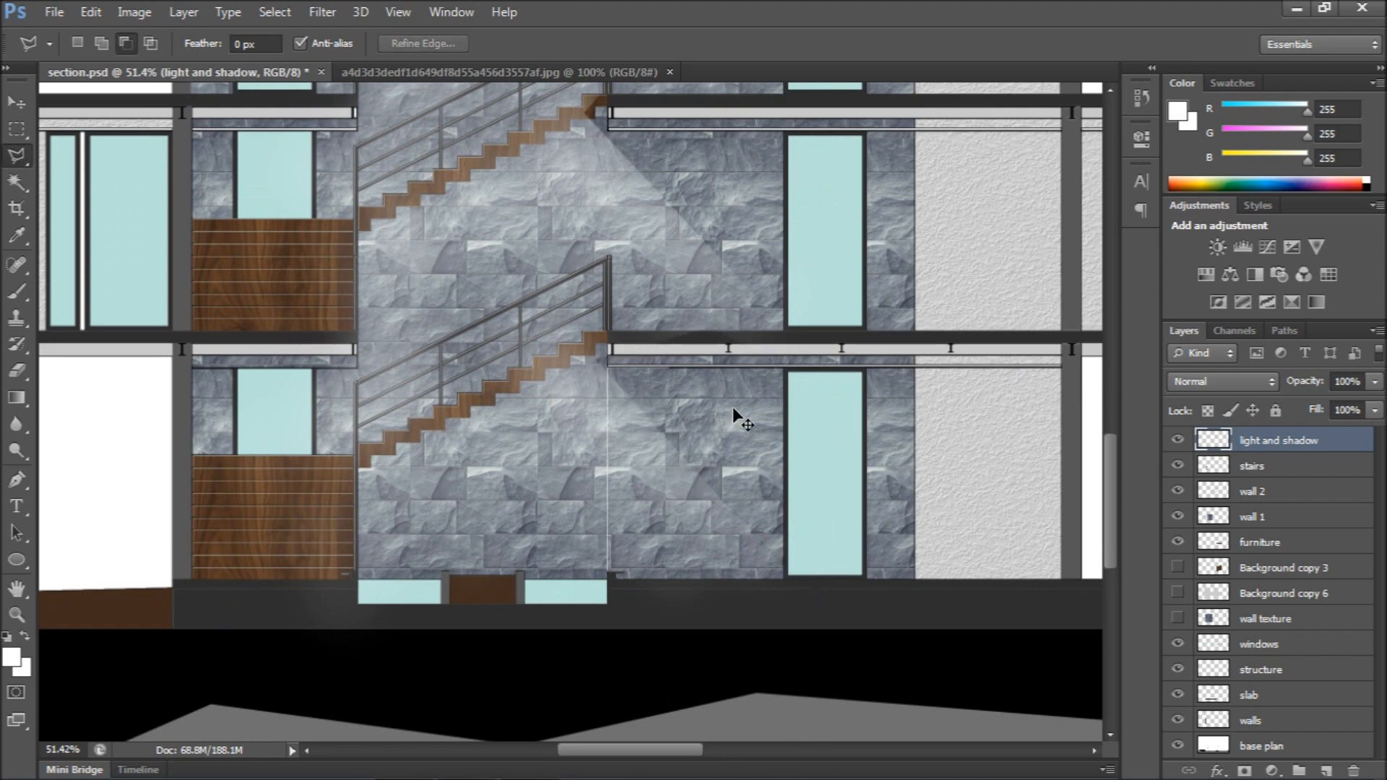
pyautogui.scroll(-3, 638, 379)
pyautogui.scroll(5, 638, 378)
pyautogui.click(562, 309)
pyautogui.press('Escape')
pyautogui.scroll(-4, 534, 286)
pyautogui.scroll(2, 539, 289)
# Erase some of the light over the upper flight's railings with the 152 px eraser at 5% opacity
pyautogui.press('b')
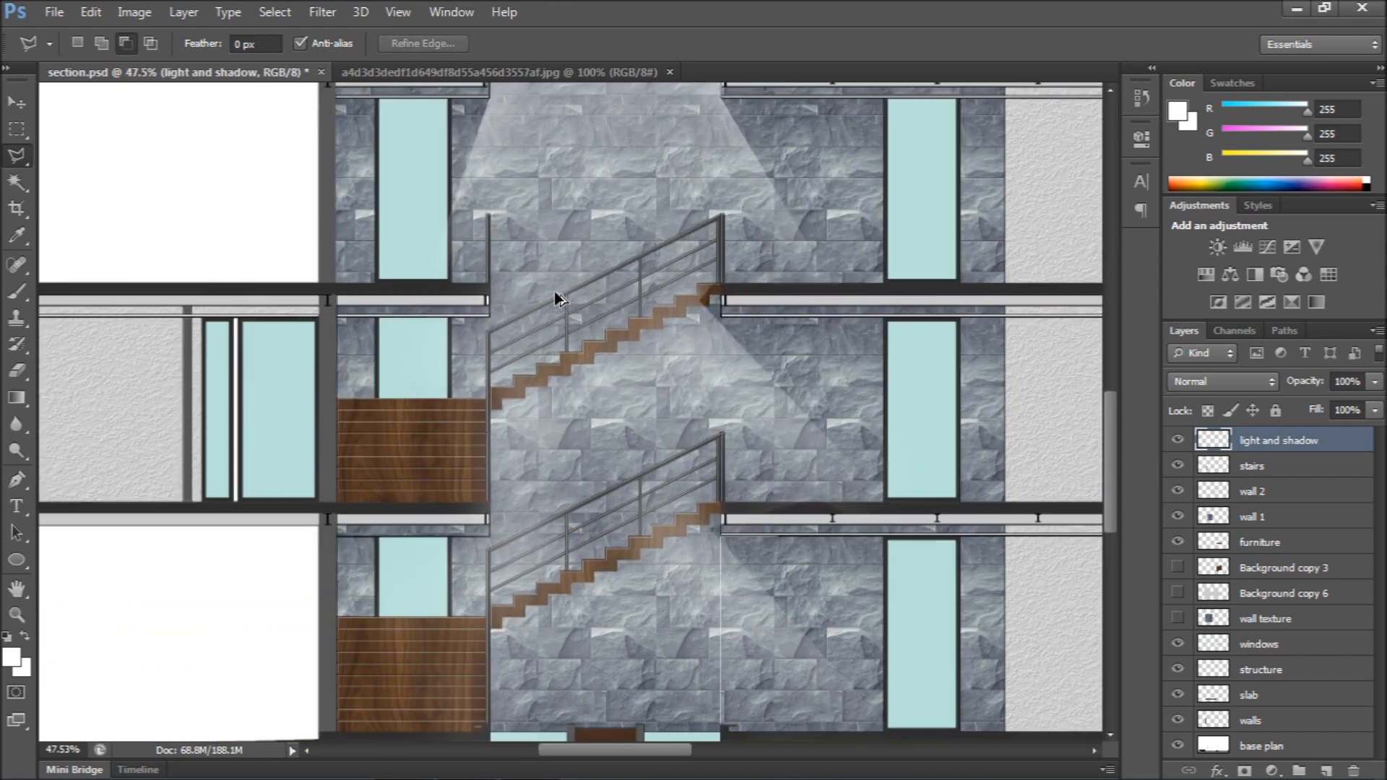
pyautogui.press('e')
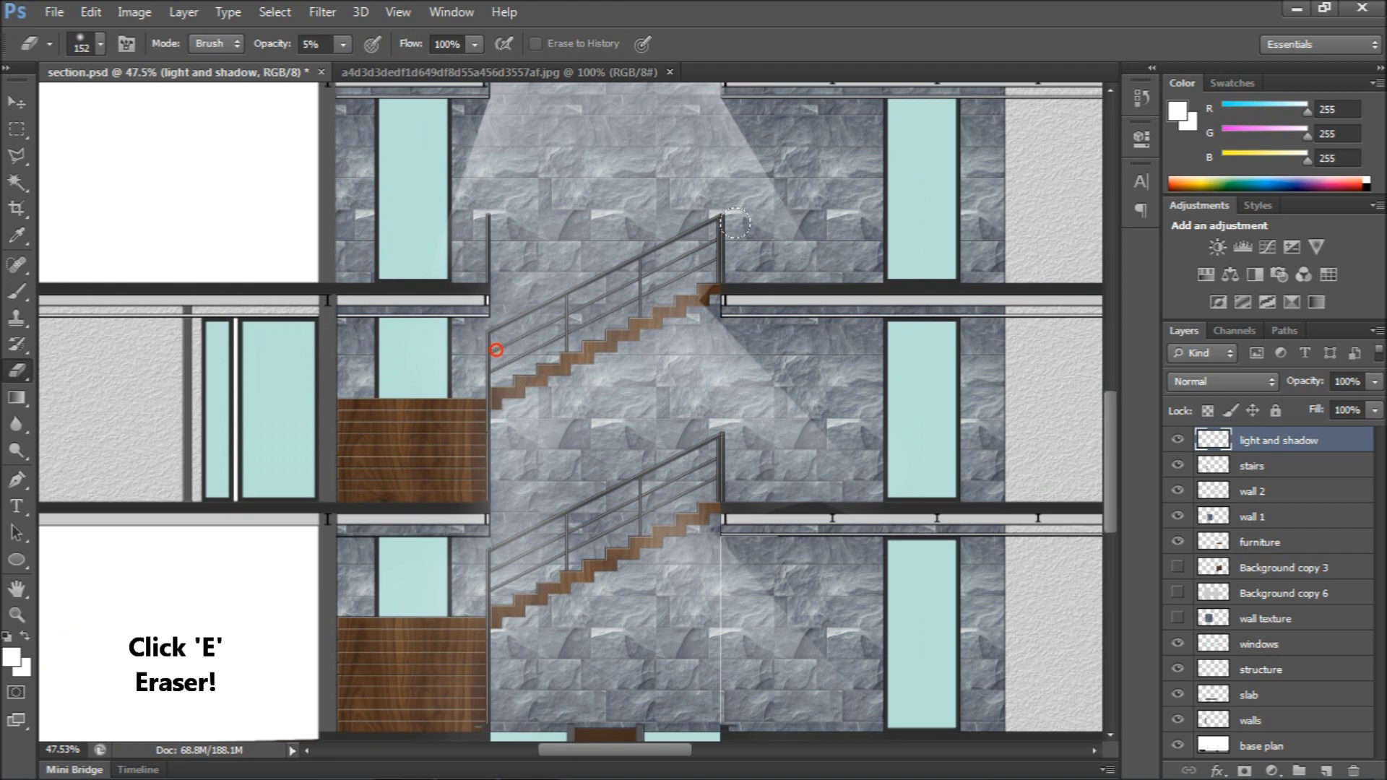
pyautogui.moveTo(678, 276); pyautogui.dragTo(550, 323)
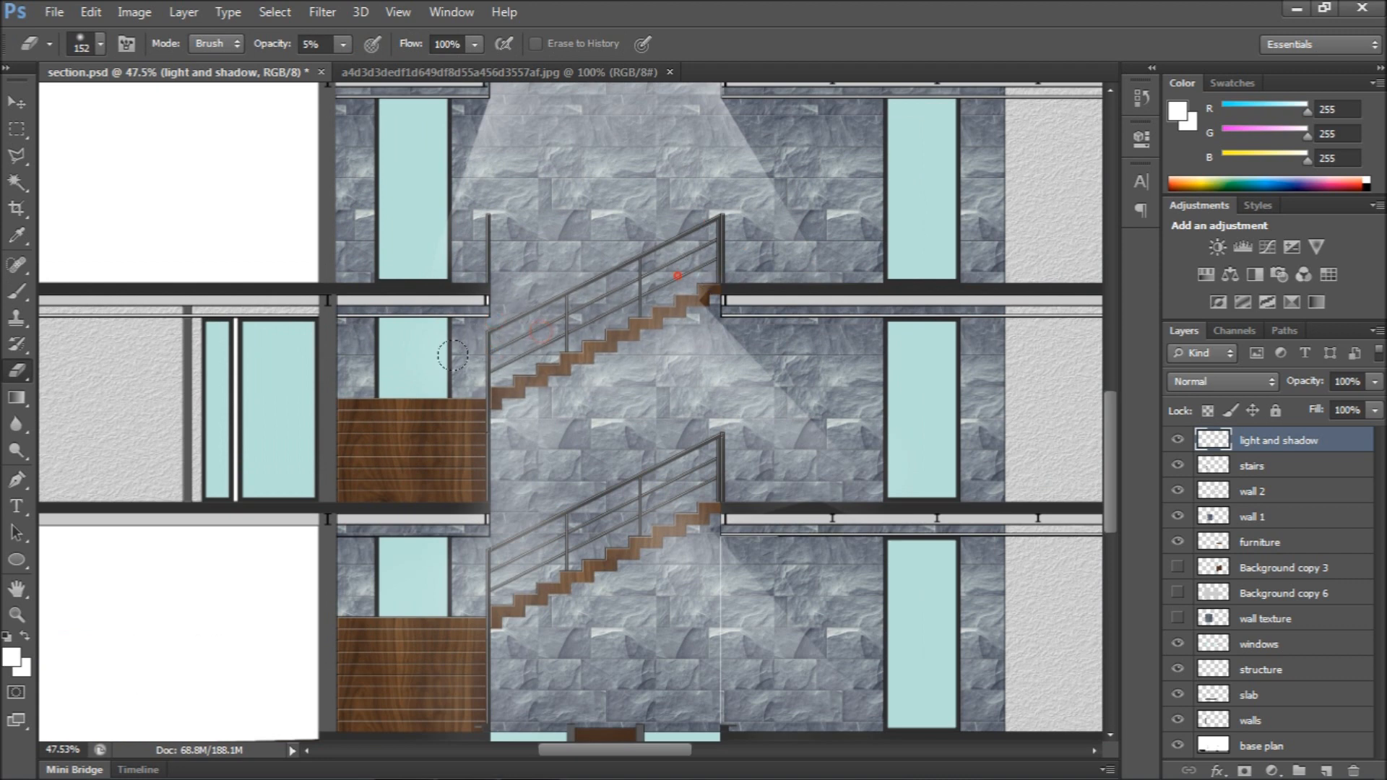
pyautogui.scroll(-1, 659, 262)
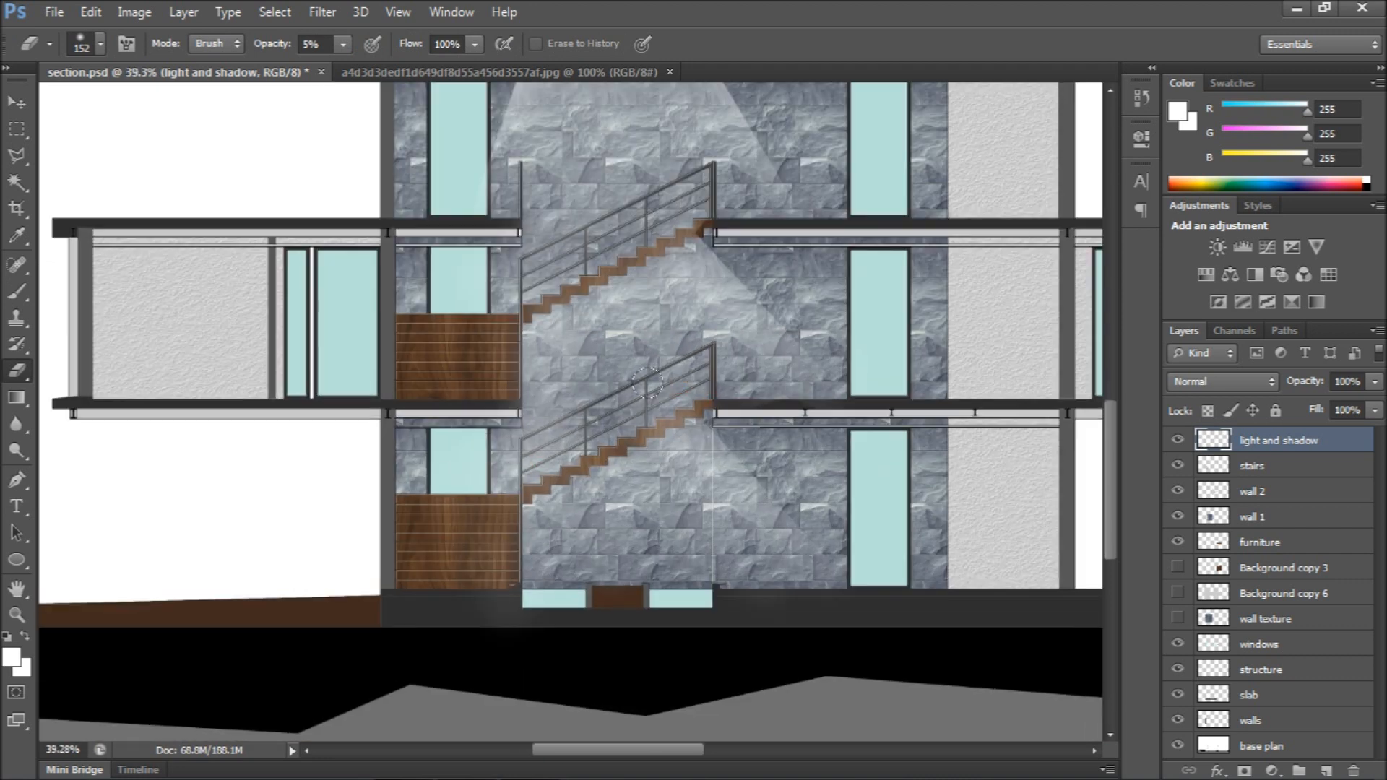
# Move the light and shadow layer directly below the stairs layer
pyautogui.moveTo(1270, 449); pyautogui.dragTo(1270, 480)
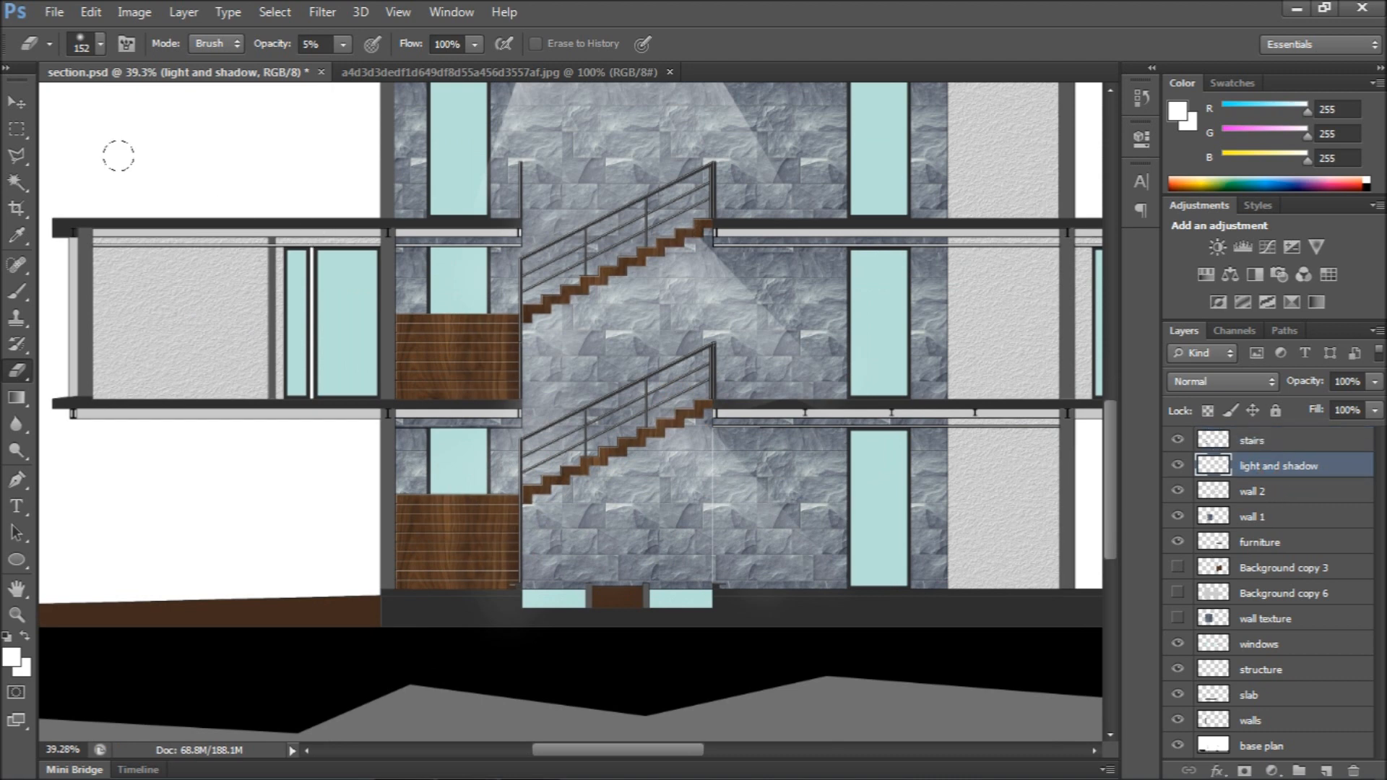
pyautogui.press('v')
pyautogui.scroll(-3, 660, 322)
pyautogui.scroll(2, 741, 311)
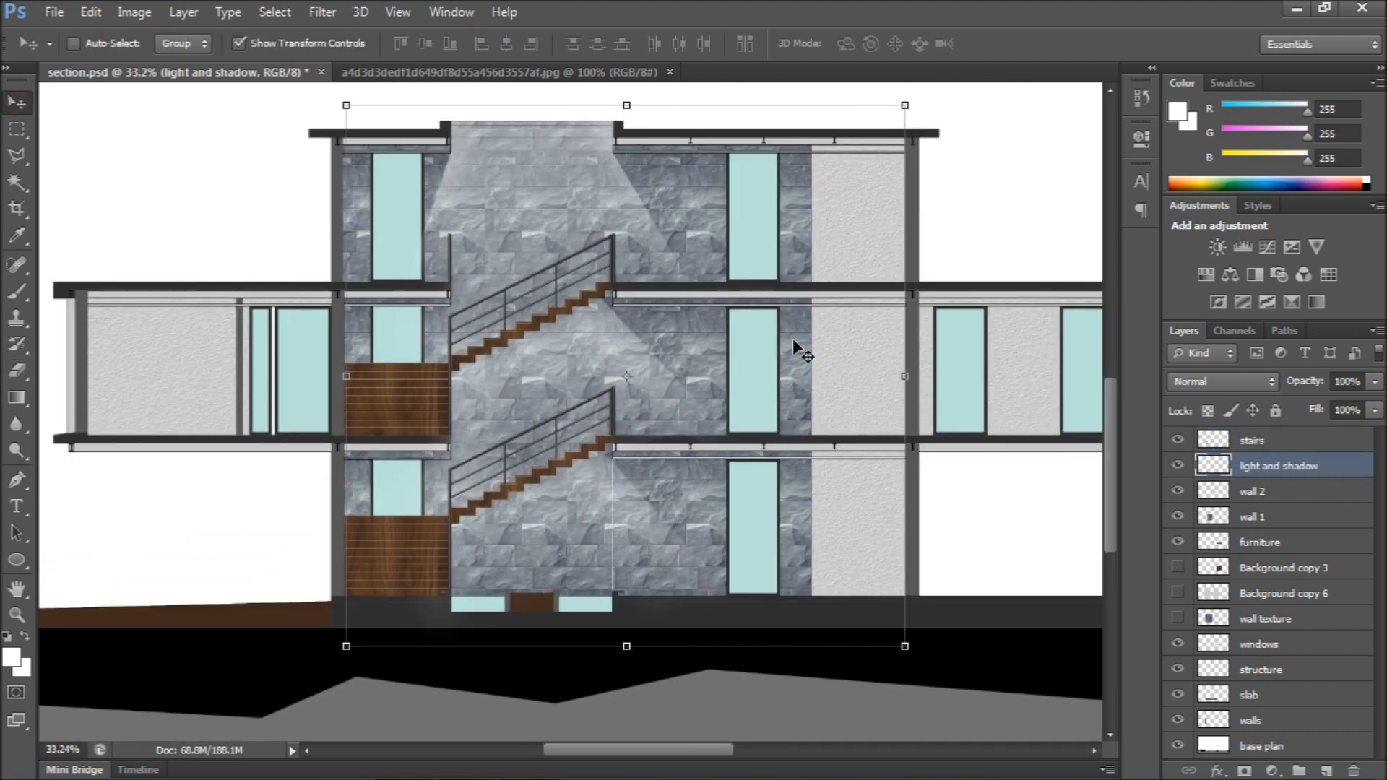
pyautogui.scroll(1, 700, 279)
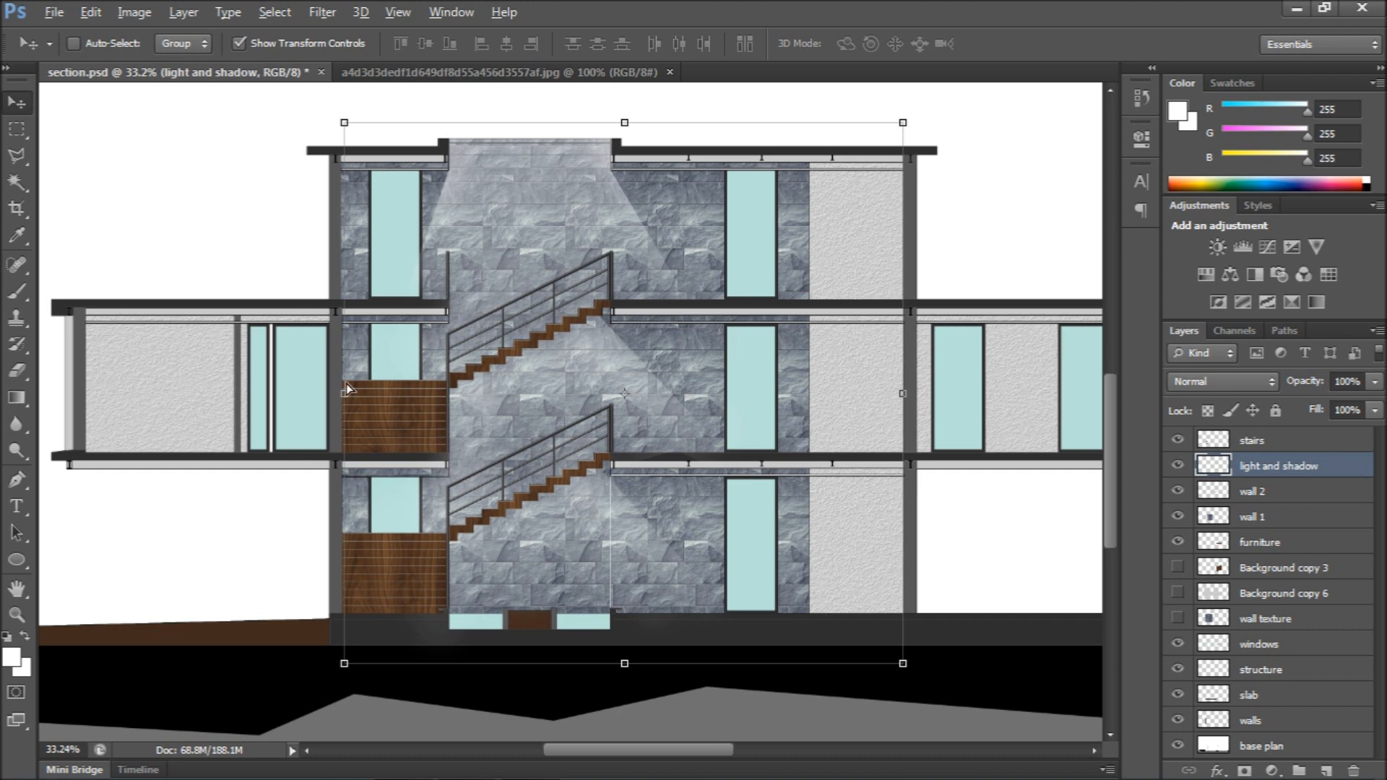
pyautogui.scroll(-1, 794, 388)
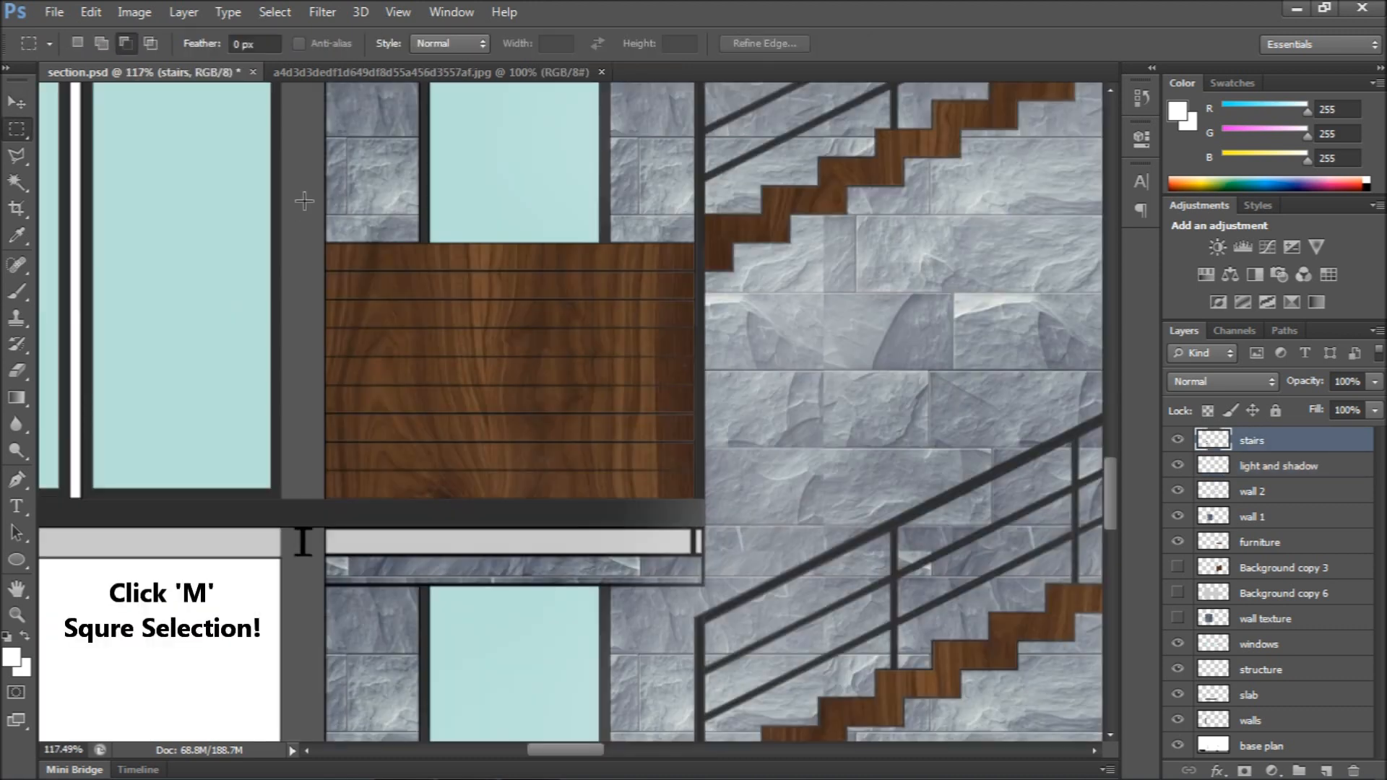
# Set the soft white brush to 53 px and paint a faint highlight on the upper wooden panel, confined by a rectangular selection
pyautogui.moveTo(304, 201); pyautogui.dragTo(831, 469)
pyautogui.press('b')
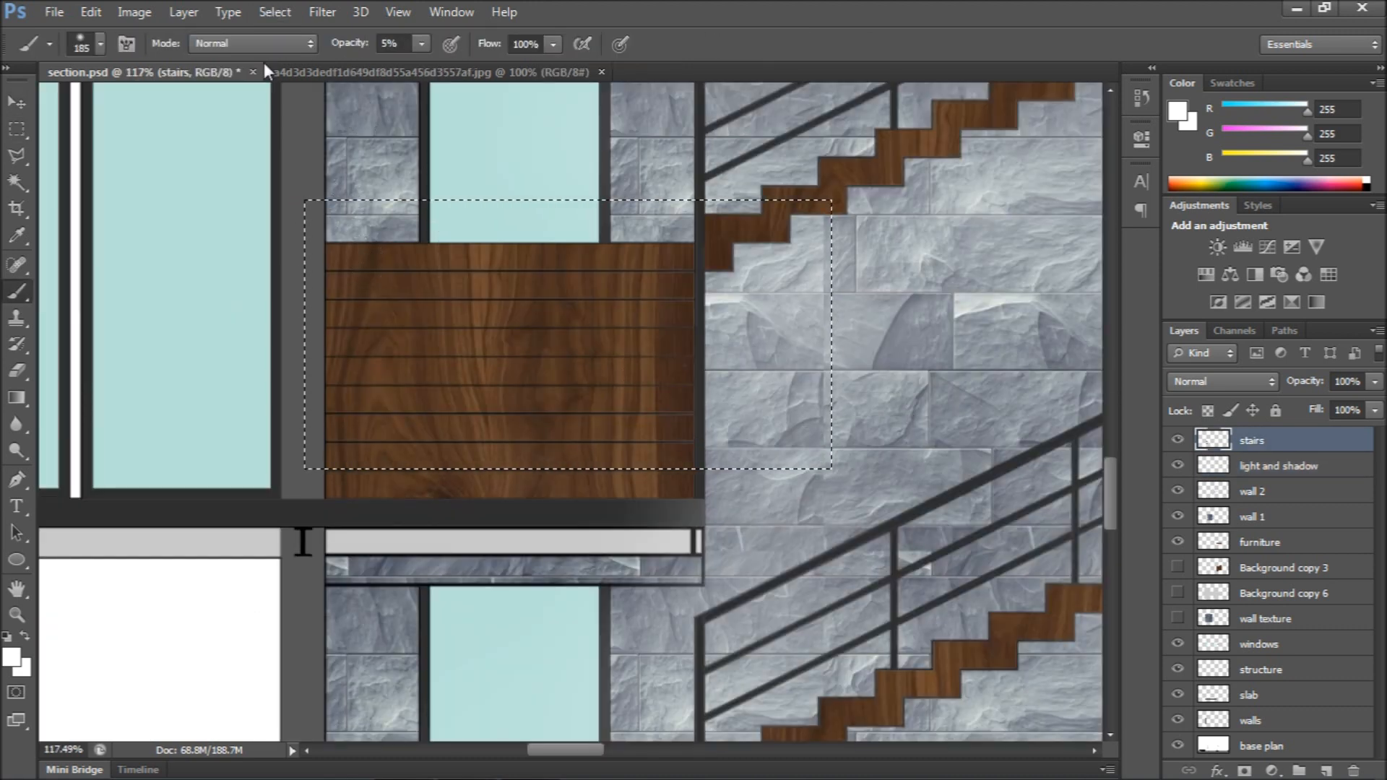
pyautogui.click(100, 44)
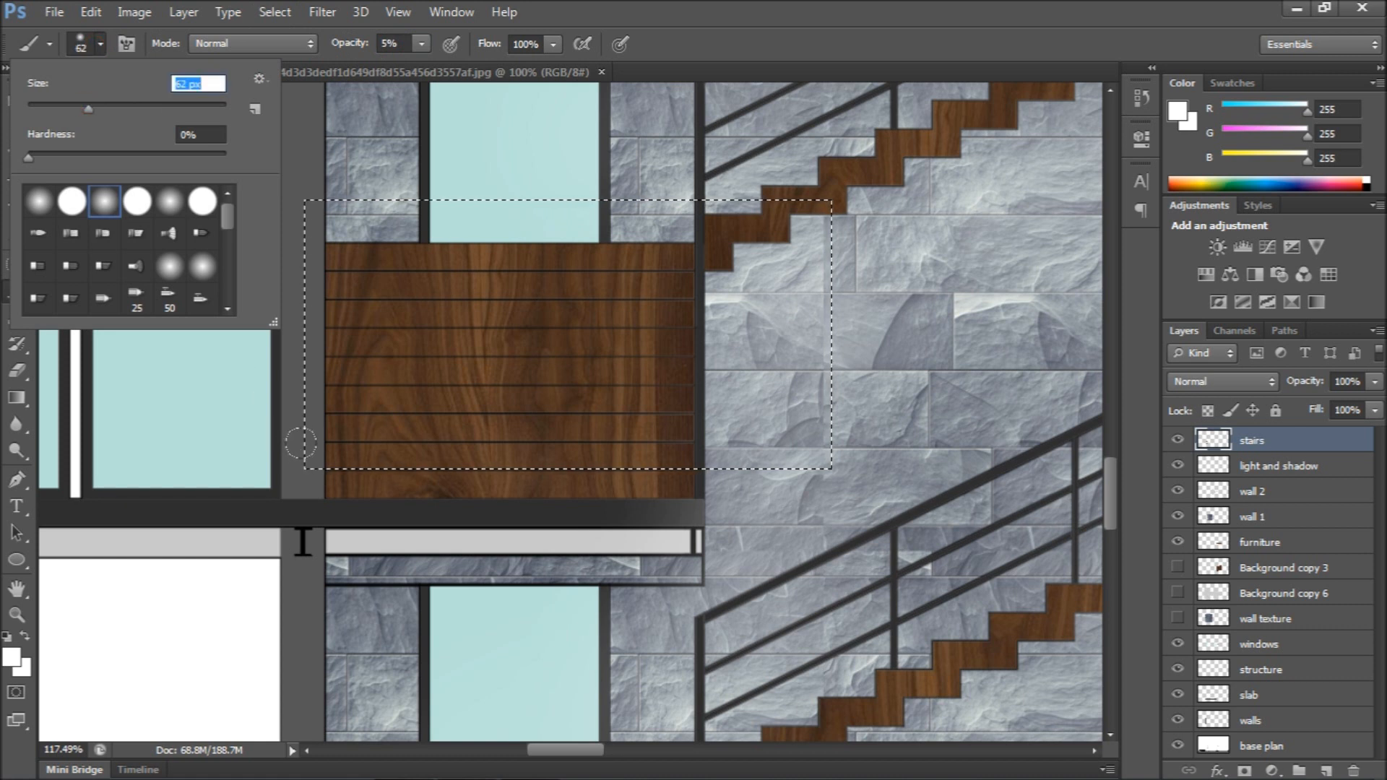
pyautogui.click(69, 107)
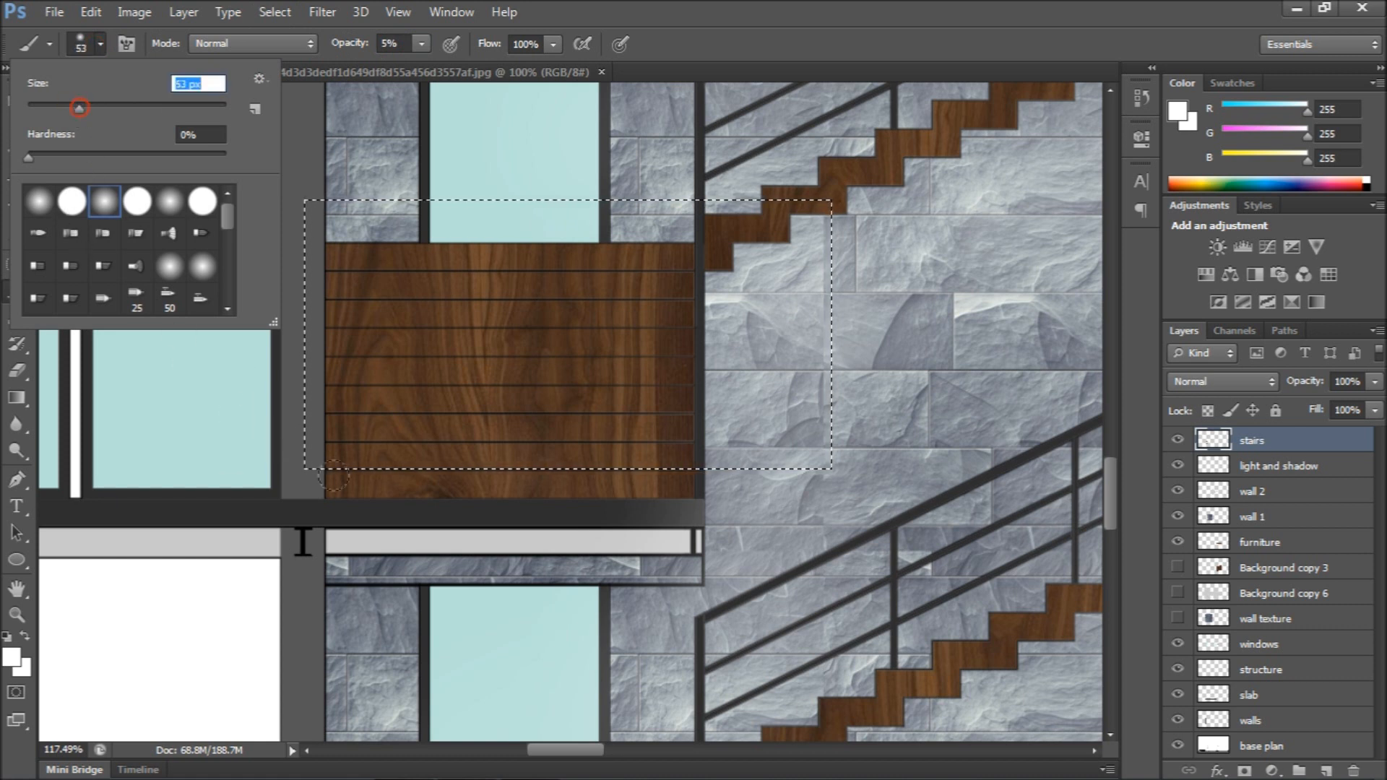
pyautogui.click(101, 51)
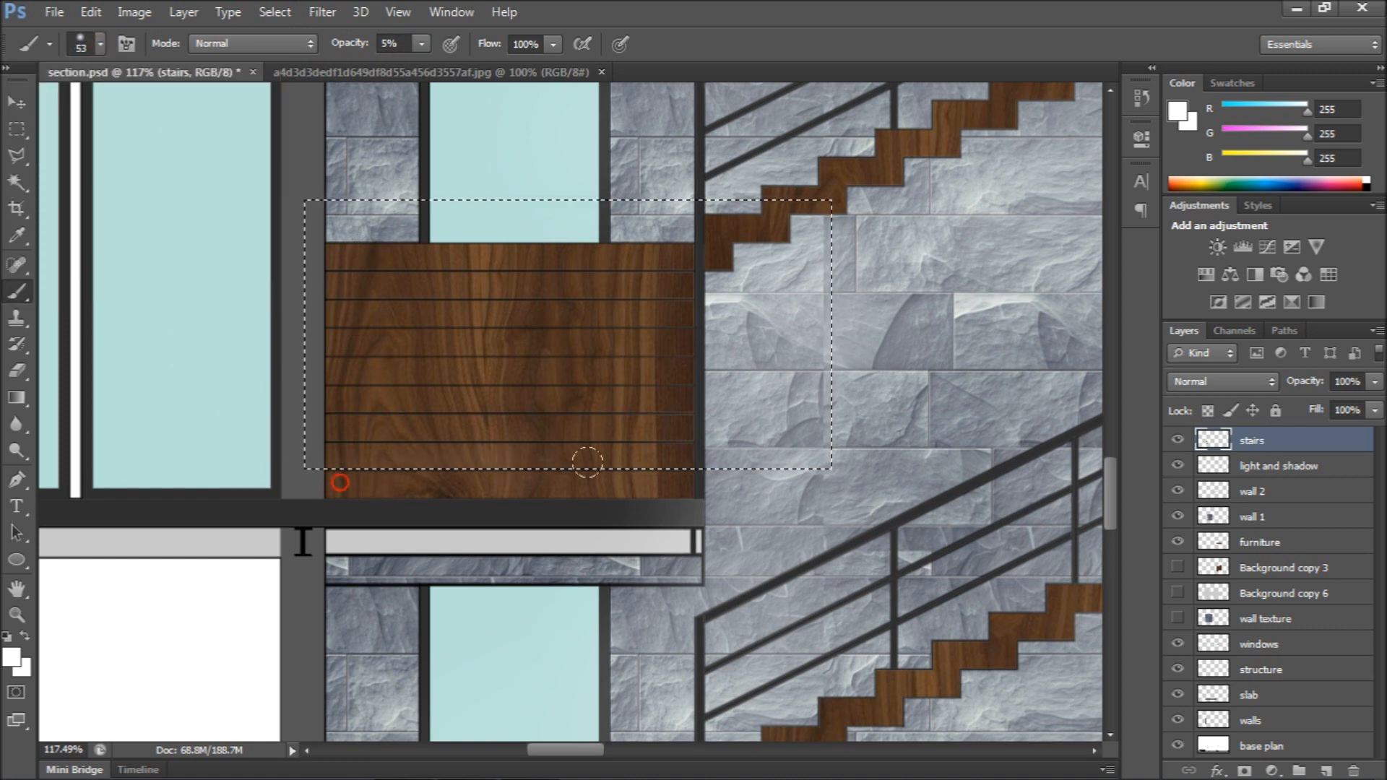
# Paint faint white highlights along the middle and top planks of the upper wooden panel, limiting each stroke with a rectangular selection
pyautogui.moveTo(708, 367); pyautogui.dragTo(240, 192)
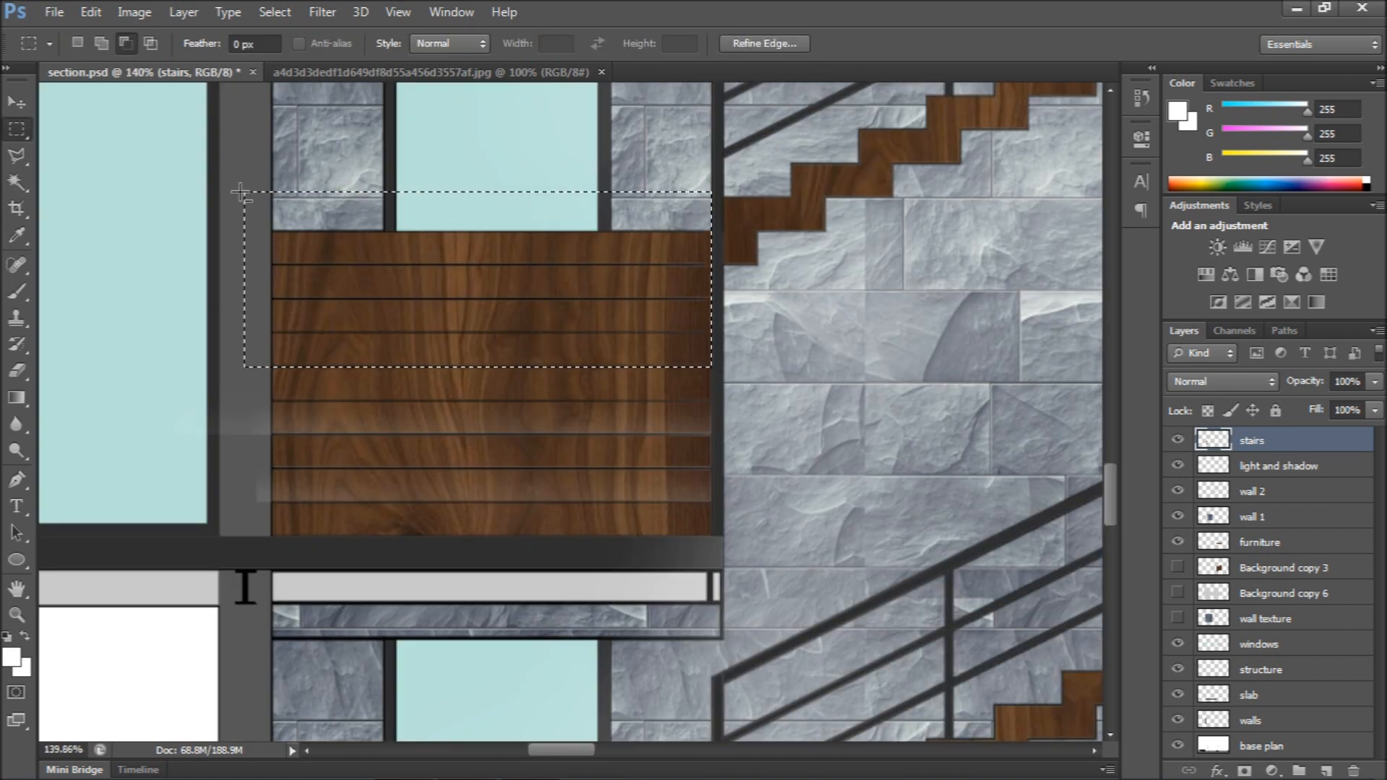
pyautogui.press('b')
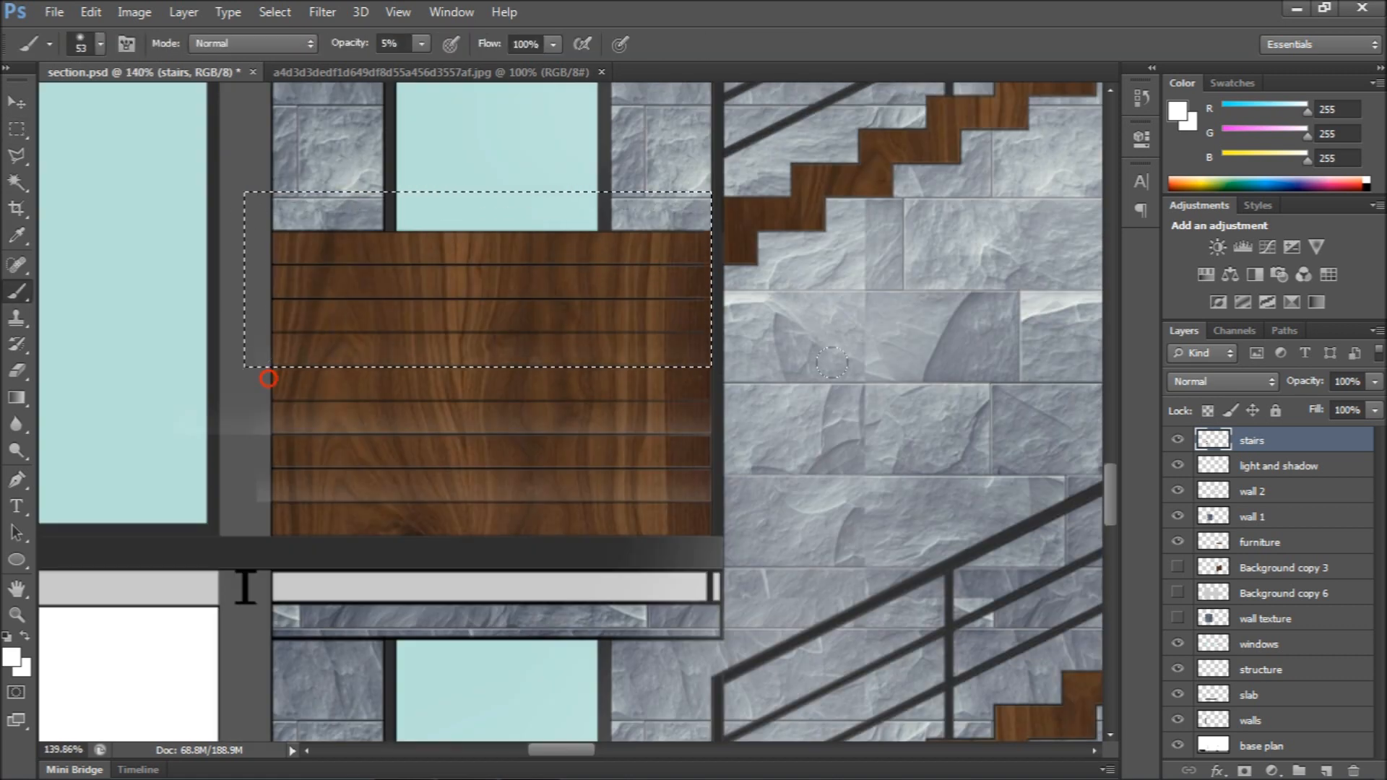
pyautogui.press('m')
pyautogui.moveTo(712, 298); pyautogui.dragTo(171, 166)
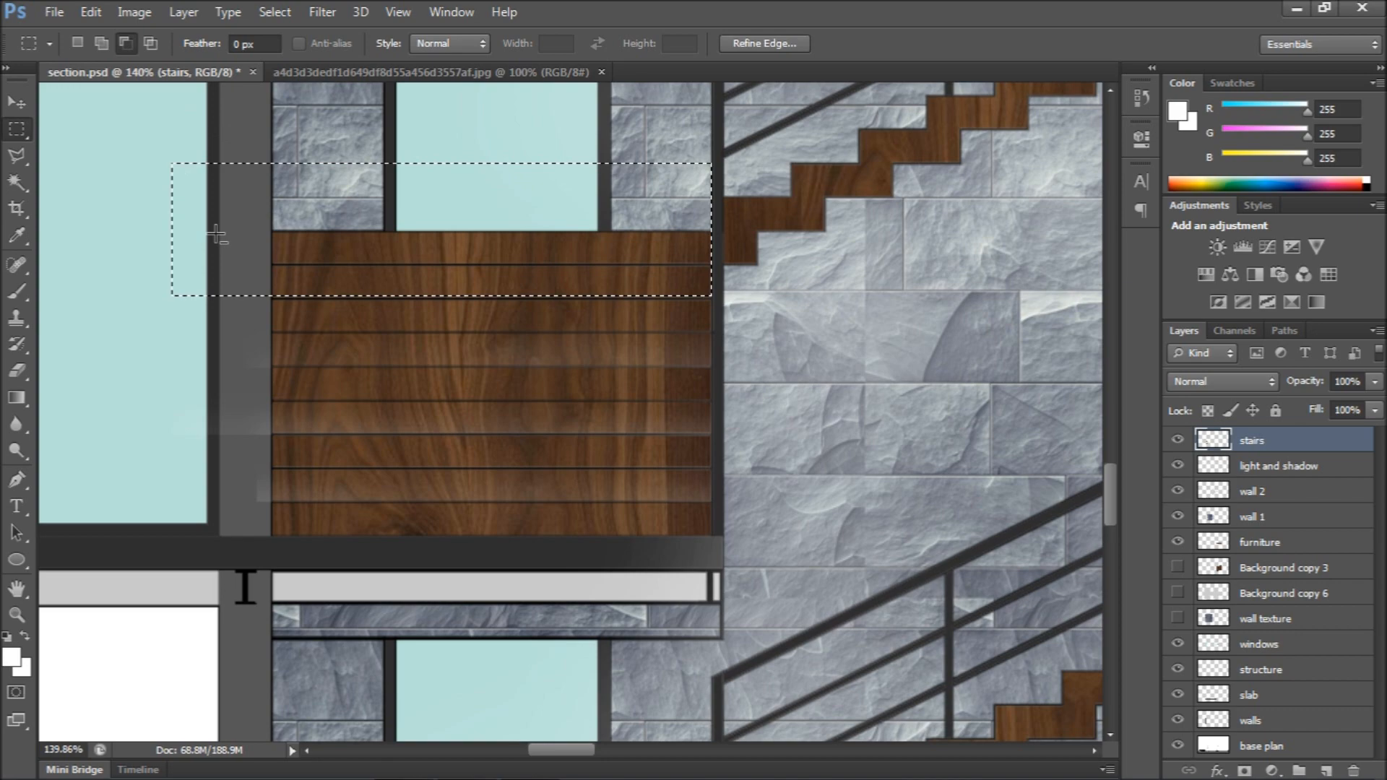
pyautogui.press('b')
pyautogui.moveTo(345, 282); pyautogui.dragTo(549, 283)
pyautogui.hotkey('ctrl', 'd')
# Delete the highlight paint that spills over the wall beside the outer edge of the upper wooden panel
pyautogui.scroll(-15, 635, 270)
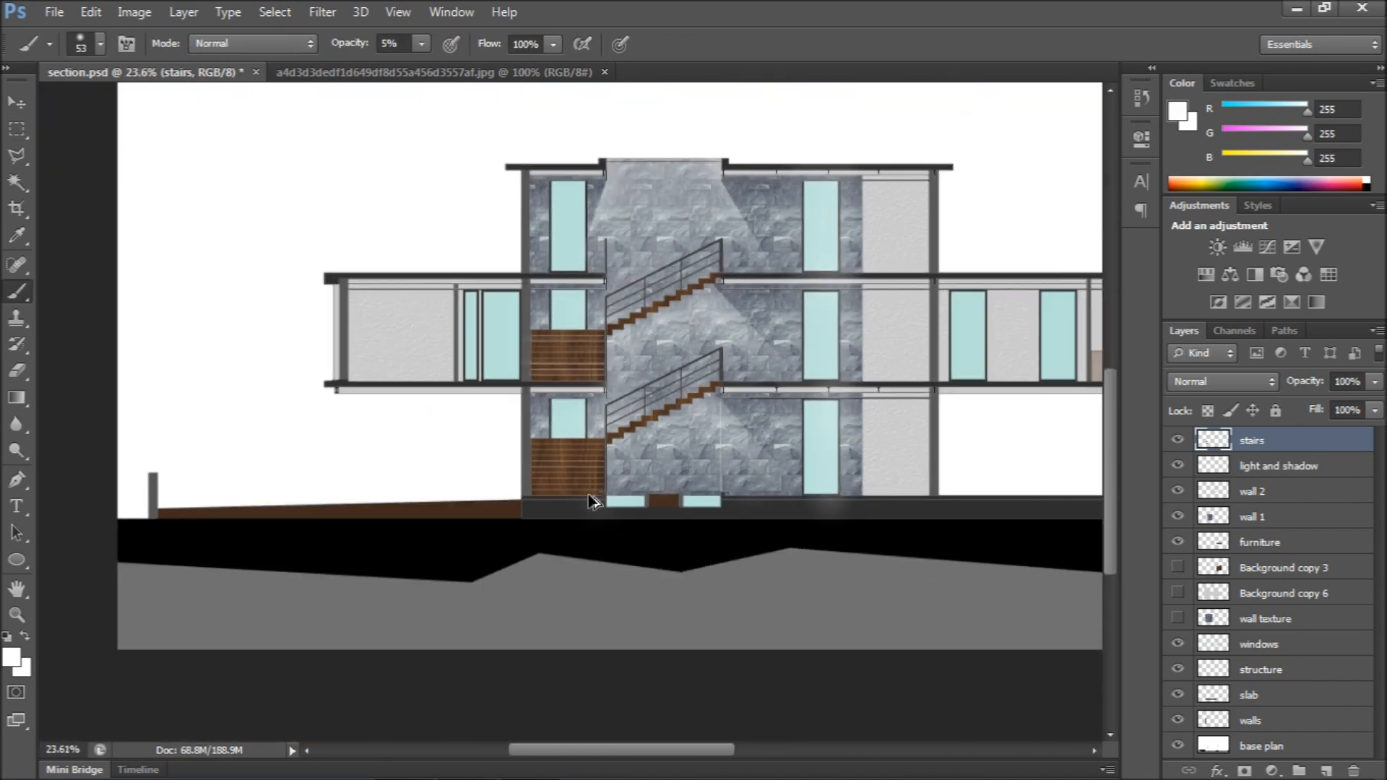
pyautogui.scroll(15, 595, 501)
pyautogui.scroll(-8, 542, 527)
pyautogui.scroll(8, 489, 584)
pyautogui.scroll(-7, 490, 583)
pyautogui.scroll(8, 416, 282)
pyautogui.press('m')
pyautogui.moveTo(431, 169); pyautogui.dragTo(294, 615)
pyautogui.press('Delete')
pyautogui.hotkey('ctrl', 'd')
pyautogui.scroll(-8, 484, 231)
# Start faint white plank highlights on the ground-floor wooden panel's lower half, confining the brush with rectangular selections
pyautogui.scroll(5, 482, 250)
pyautogui.moveTo(194, 165)
pyautogui.mouseDown()
pyautogui.moveTo(797, 549)
pyautogui.moveTo(799, 594)
pyautogui.moveTo(146, 580)
pyautogui.mouseUp()
pyautogui.press('b')
pyautogui.hotkey('ctrl', 'd')
pyautogui.press('m')
pyautogui.moveTo(796, 521)
pyautogui.mouseDown()
pyautogui.moveTo(167, 208)
pyautogui.moveTo(180, 489)
pyautogui.mouseUp()
pyautogui.press('b')
pyautogui.hotkey('ctrl', 'd')
pyautogui.press('m')
pyautogui.moveTo(260, 189); pyautogui.dragTo(800, 444)
pyautogui.press('b')
pyautogui.moveTo(268, 431); pyautogui.dragTo(804, 426)
pyautogui.hotkey('ctrl', 'd')
# Brush faint white highlights along the upper planks of the ground-floor wooden panel within a rectangular selection
pyautogui.press('m')
pyautogui.moveTo(800, 367); pyautogui.dragTo(283, 171)
pyautogui.press('b')
pyautogui.moveTo(289, 354); pyautogui.dragTo(797, 352)
pyautogui.hotkey('ctrl', 'd')
pyautogui.moveTo(295, 278); pyautogui.dragTo(799, 276)
pyautogui.hotkey('ctrl', 'd')
# Highlight two middle planks of the ground-floor wooden panel with faint white strokes inside separate rectangular selections
pyautogui.press('m')
pyautogui.moveTo(801, 366); pyautogui.dragTo(245, 294)
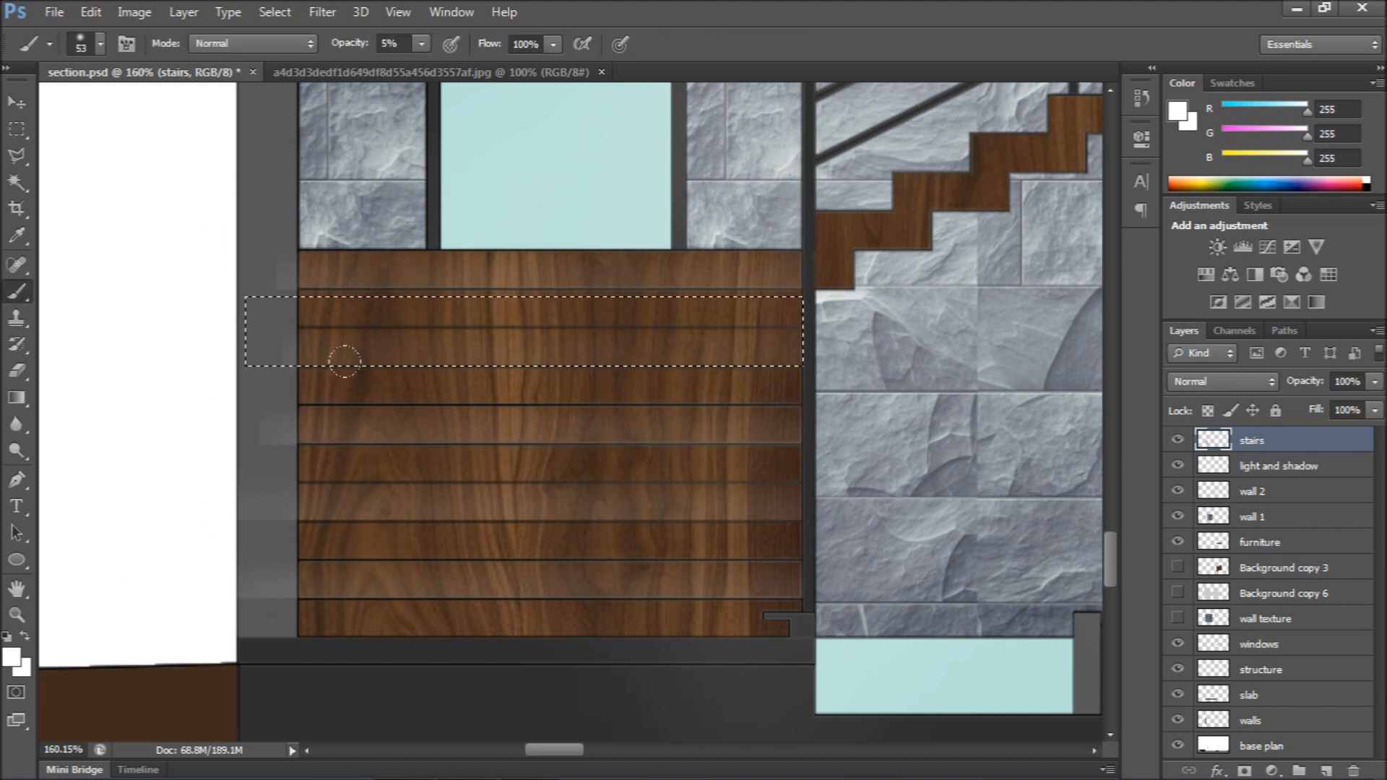
pyautogui.press('b')
pyautogui.moveTo(368, 365); pyautogui.dragTo(817, 366)
pyautogui.hotkey('ctrl', 'd')
pyautogui.press('m')
pyautogui.moveTo(802, 442); pyautogui.dragTo(280, 311)
pyautogui.press('b')
pyautogui.moveTo(310, 450); pyautogui.dragTo(800, 439)
pyautogui.hotkey('ctrl', 'd')
# Add faint white highlights along the two lowest selected planks of the ground-floor wooden panel and clear the selection
pyautogui.press('m')
pyautogui.moveTo(802, 519); pyautogui.dragTo(242, 344)
pyautogui.press('b')
pyautogui.moveTo(289, 520); pyautogui.dragTo(802, 518)
pyautogui.press('b')
pyautogui.moveTo(289, 596); pyautogui.dragTo(778, 578)
pyautogui.hotkey('ctrl', 'd')
# Delete the highlight paint spilling over the outer wall beside the ground-floor wooden panel
pyautogui.press('m')
pyautogui.moveTo(297, 191); pyautogui.dragTo(190, 636)
pyautogui.press('Delete')
pyautogui.hotkey('ctrl', 'd')
pyautogui.scroll(-6, 419, 515)
pyautogui.scroll(-4, 326, 495)
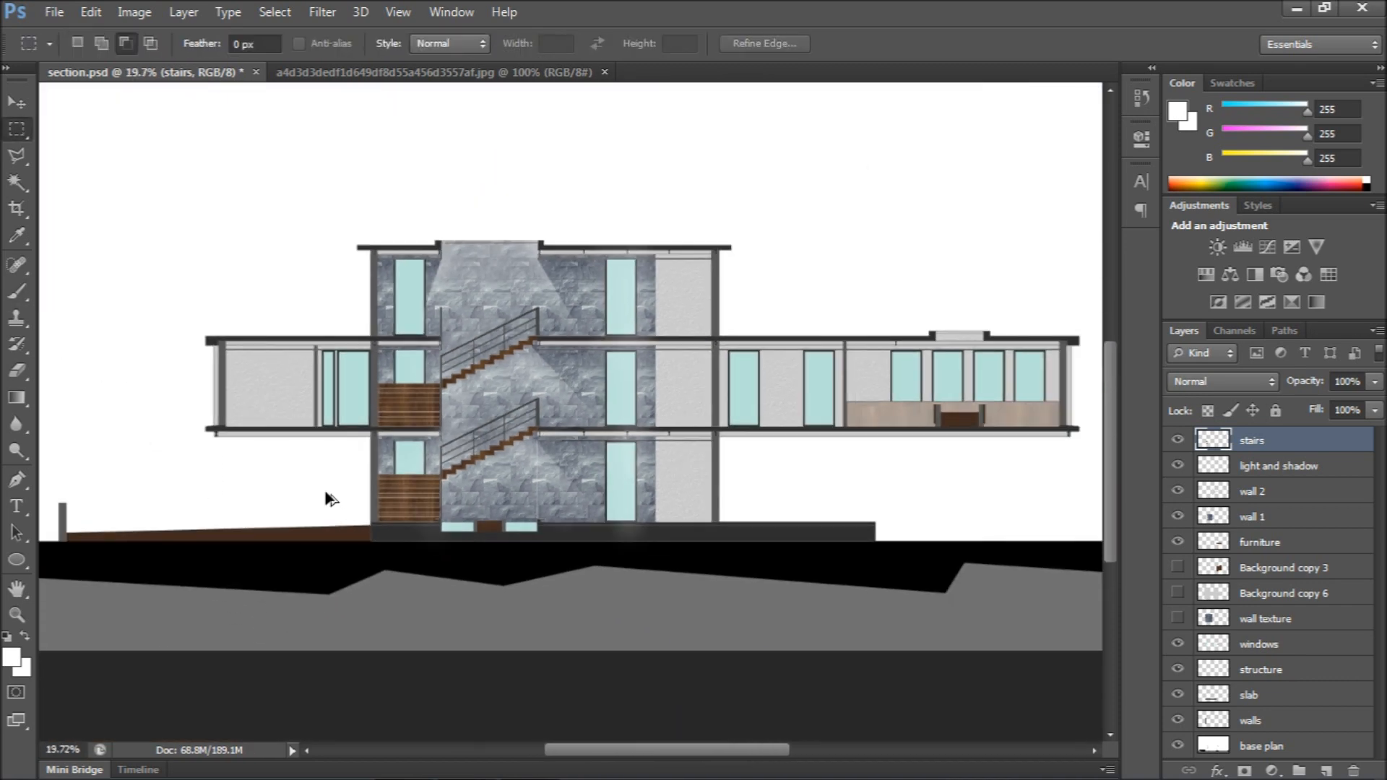
pyautogui.scroll(1, 619, 351)
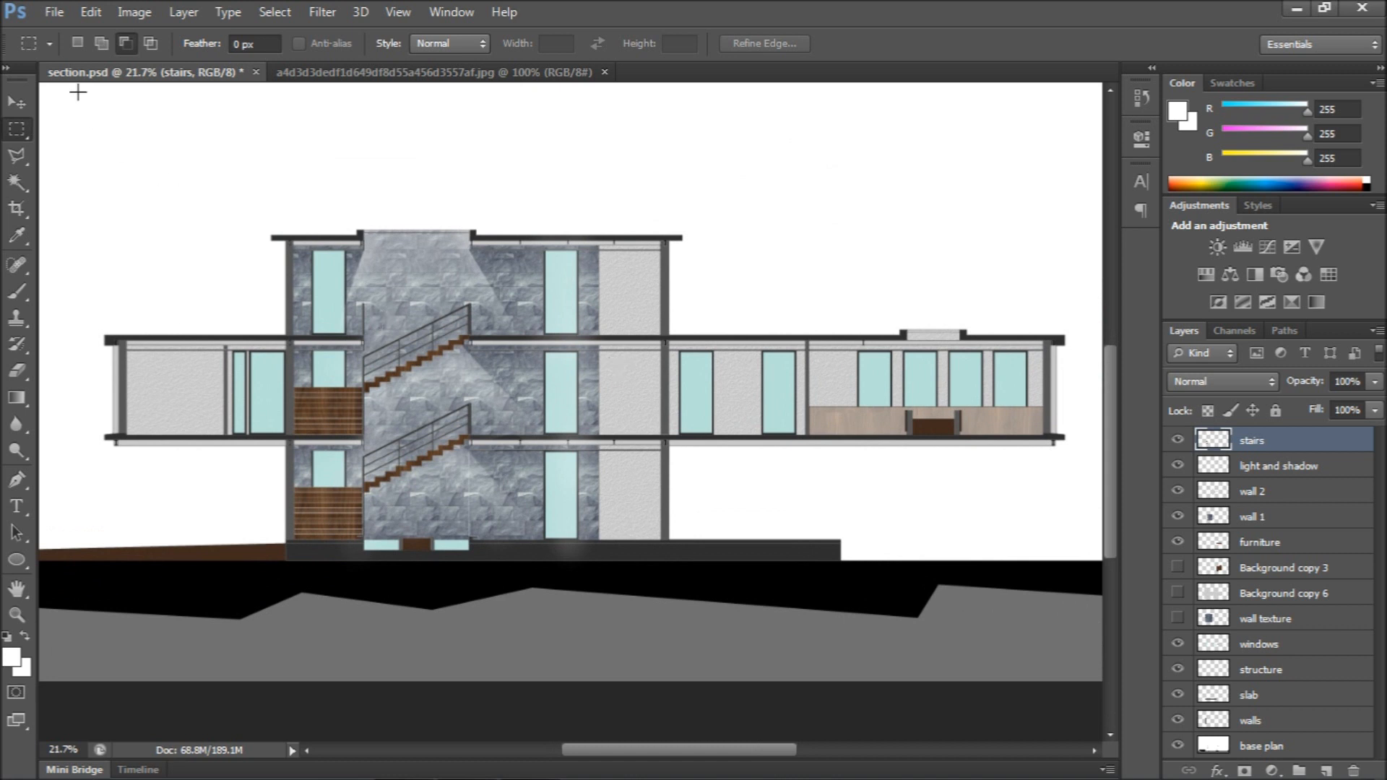
# Select the window glass on the windows layer, put it on its own layer named w.glass, and save the file
pyautogui.click(26, 102)
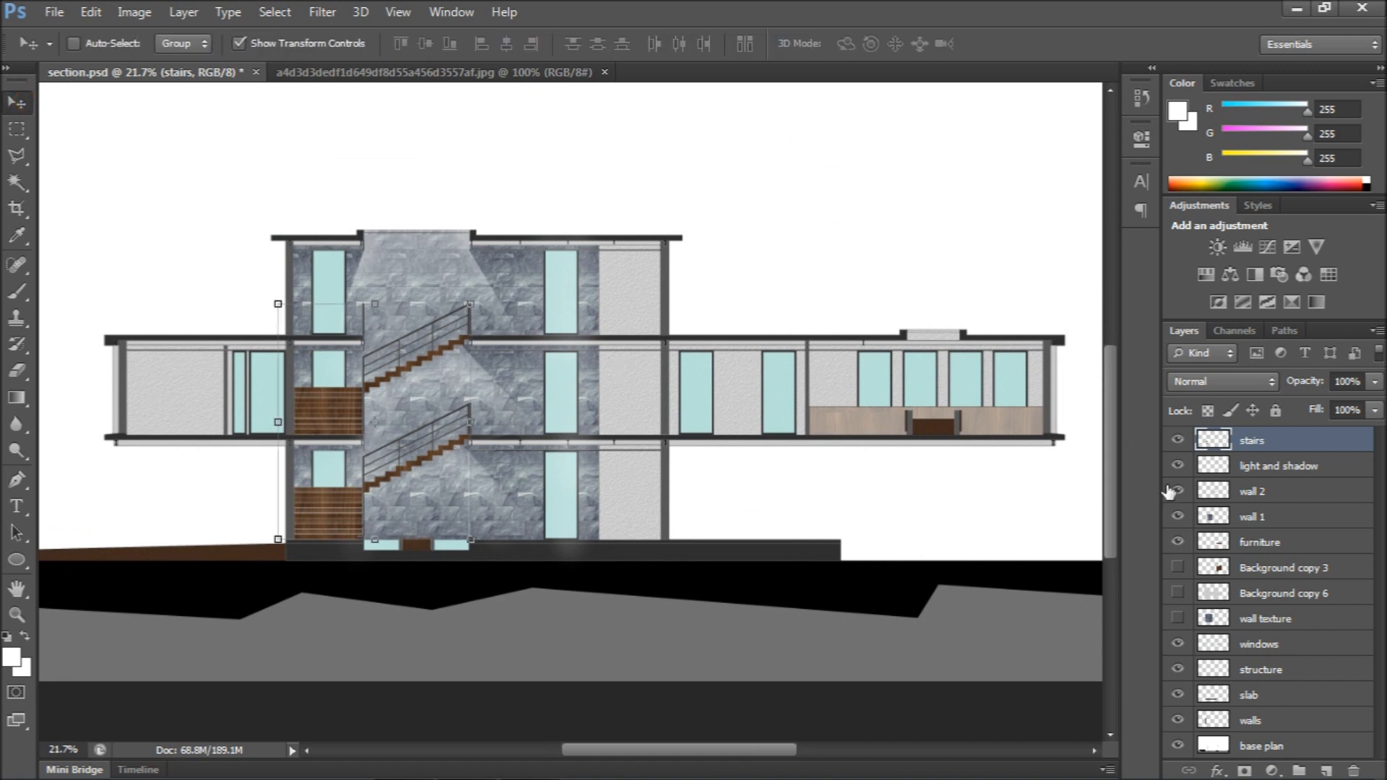
pyautogui.click(1277, 466)
pyautogui.click(1259, 643)
pyautogui.press('w')
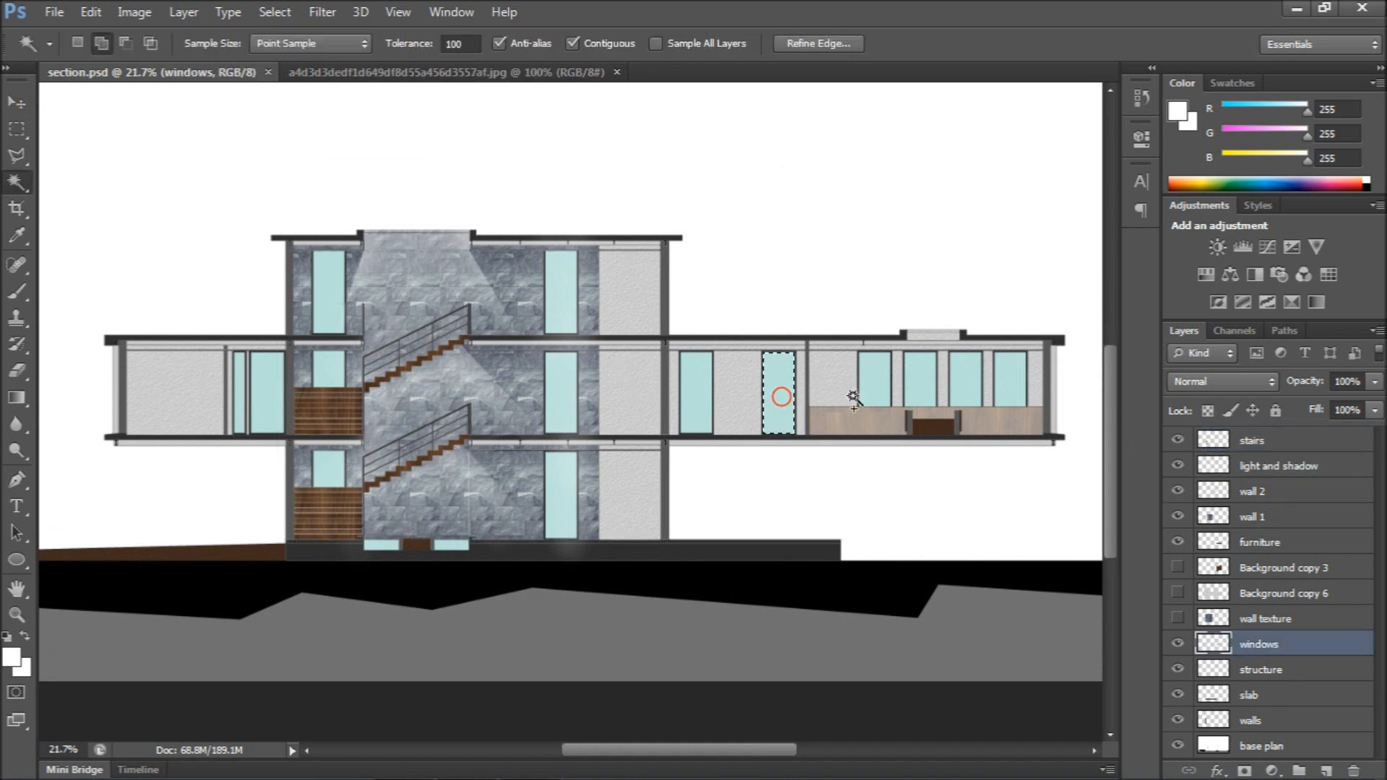
pyautogui.rightClick(780, 393)
pyautogui.click(847, 508)
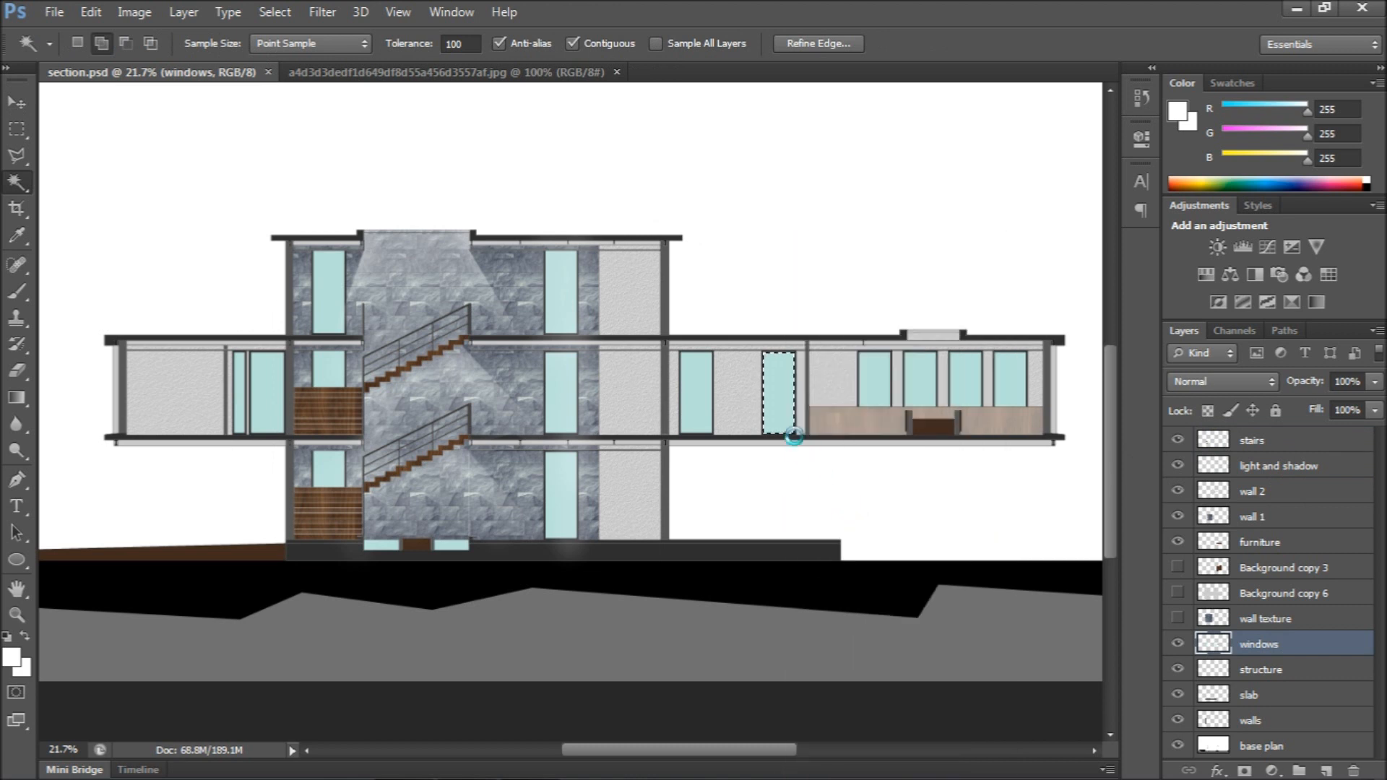
pyautogui.rightClick(780, 418)
pyautogui.click(802, 710)
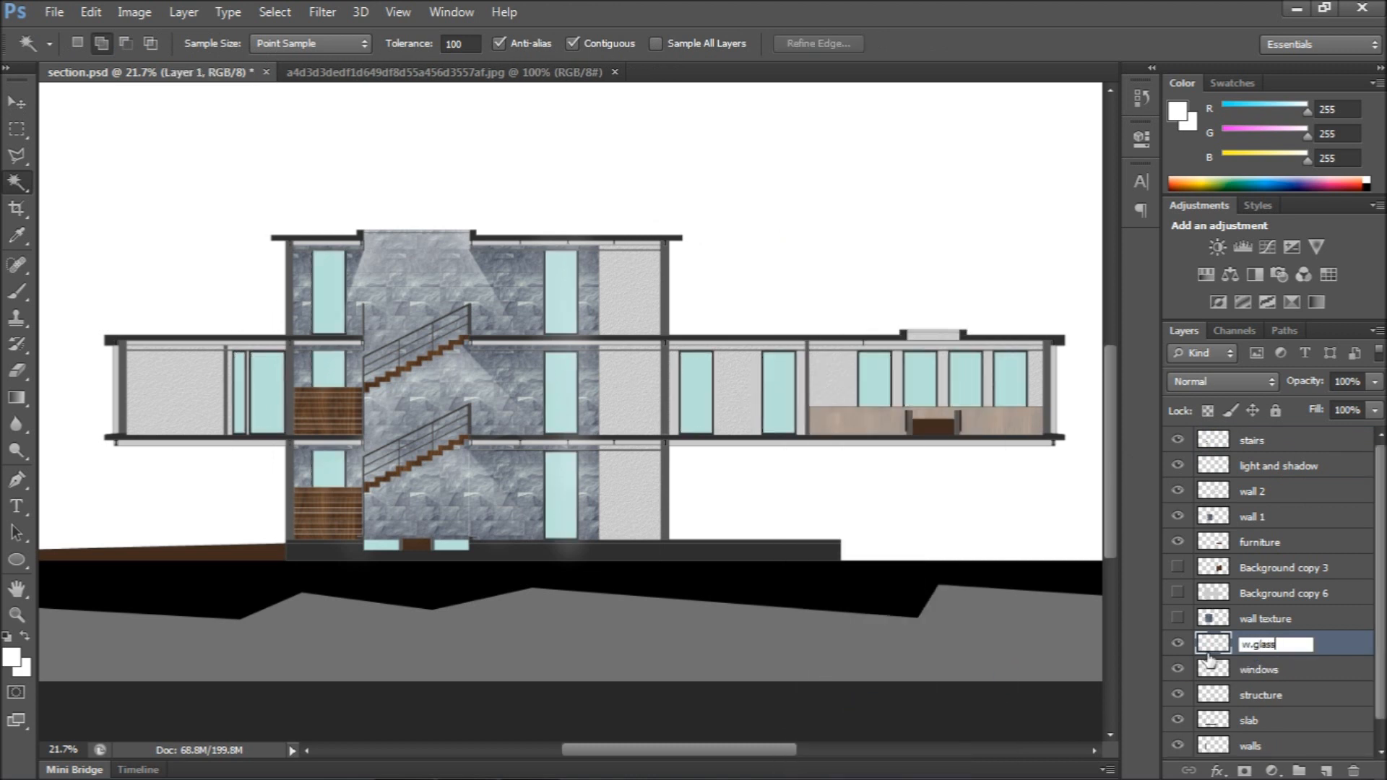
pyautogui.click(16, 102)
pyautogui.hotkey('ctrl', 's')
# Delete the light spilling over the ground-floor slab from the light and shadow layer, using a wide rectangular selection
pyautogui.scroll(8, 336, 563)
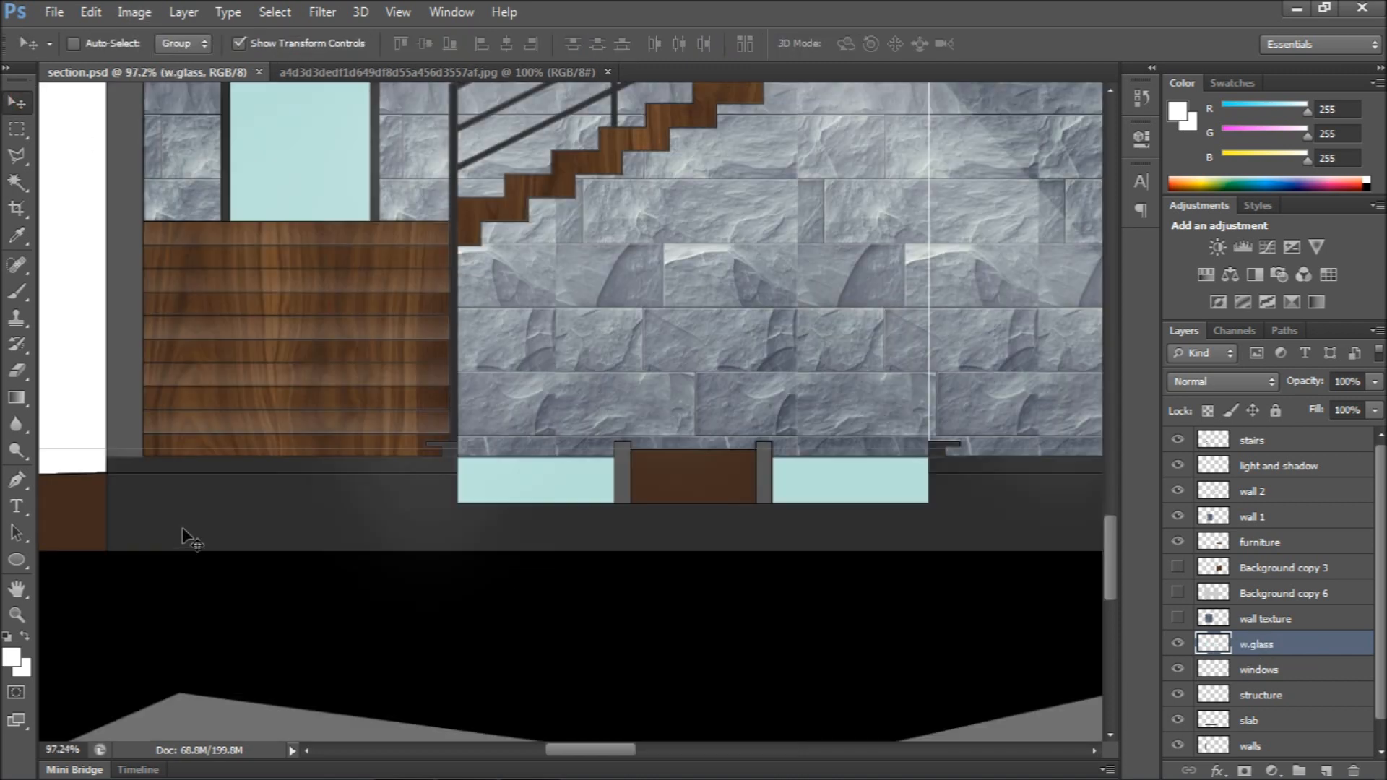
pyautogui.press('m')
pyautogui.moveTo(309, 460); pyautogui.dragTo(1035, 594)
pyautogui.moveTo(780, 370); pyautogui.dragTo(1013, 584)
pyautogui.hotkey('ctrl', 'z')
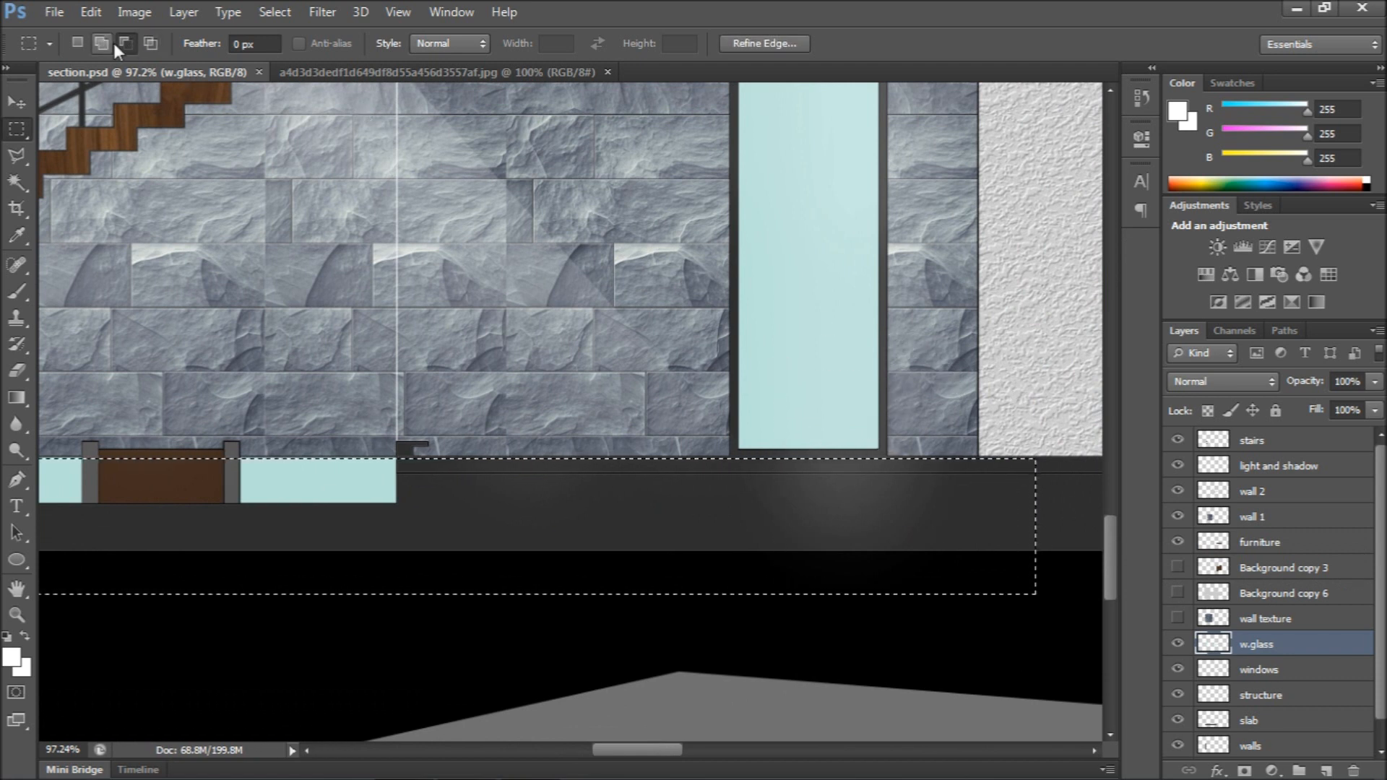
pyautogui.click(1229, 465)
pyautogui.press('Delete')
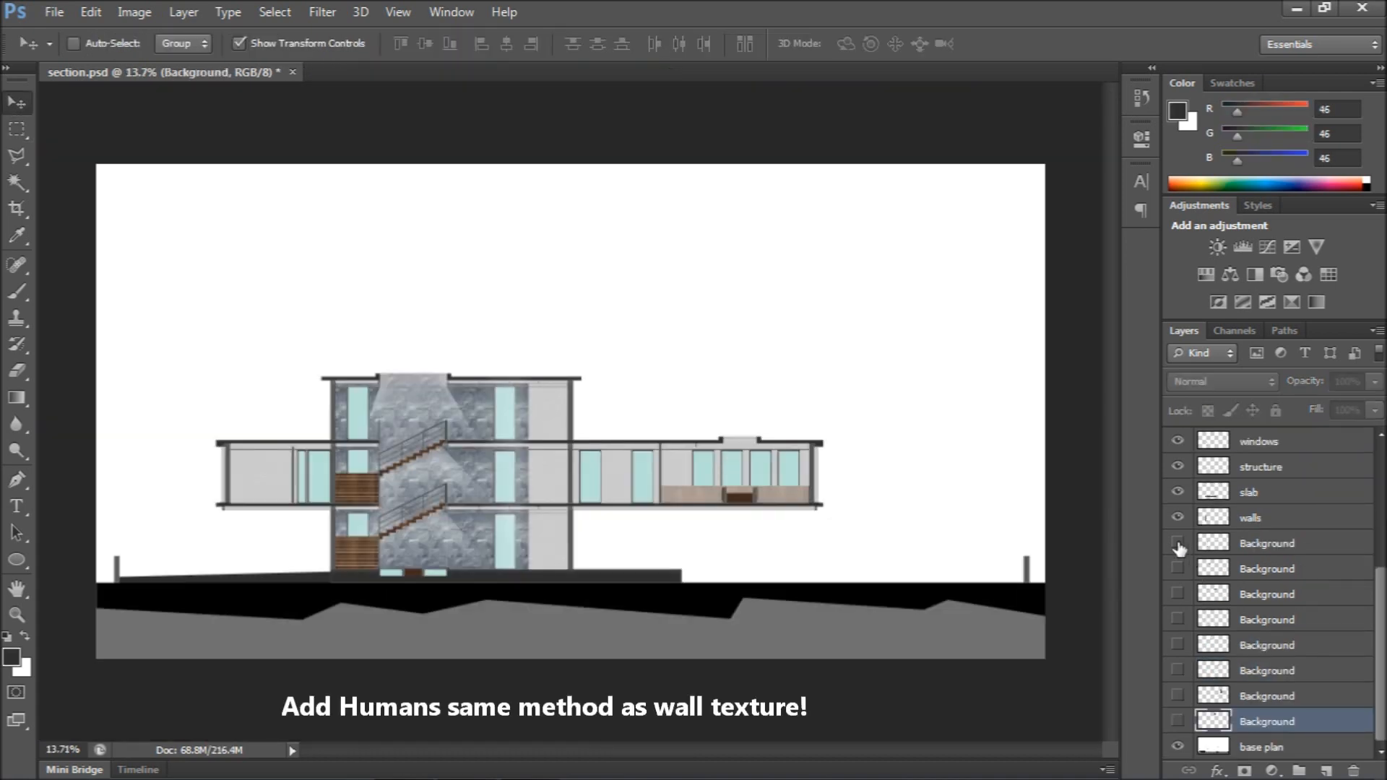
# Make all eight hidden human silhouette layers above the base plan visible
pyautogui.click(1177, 544)
pyautogui.click(1178, 569)
pyautogui.click(1178, 594)
pyautogui.click(1177, 619)
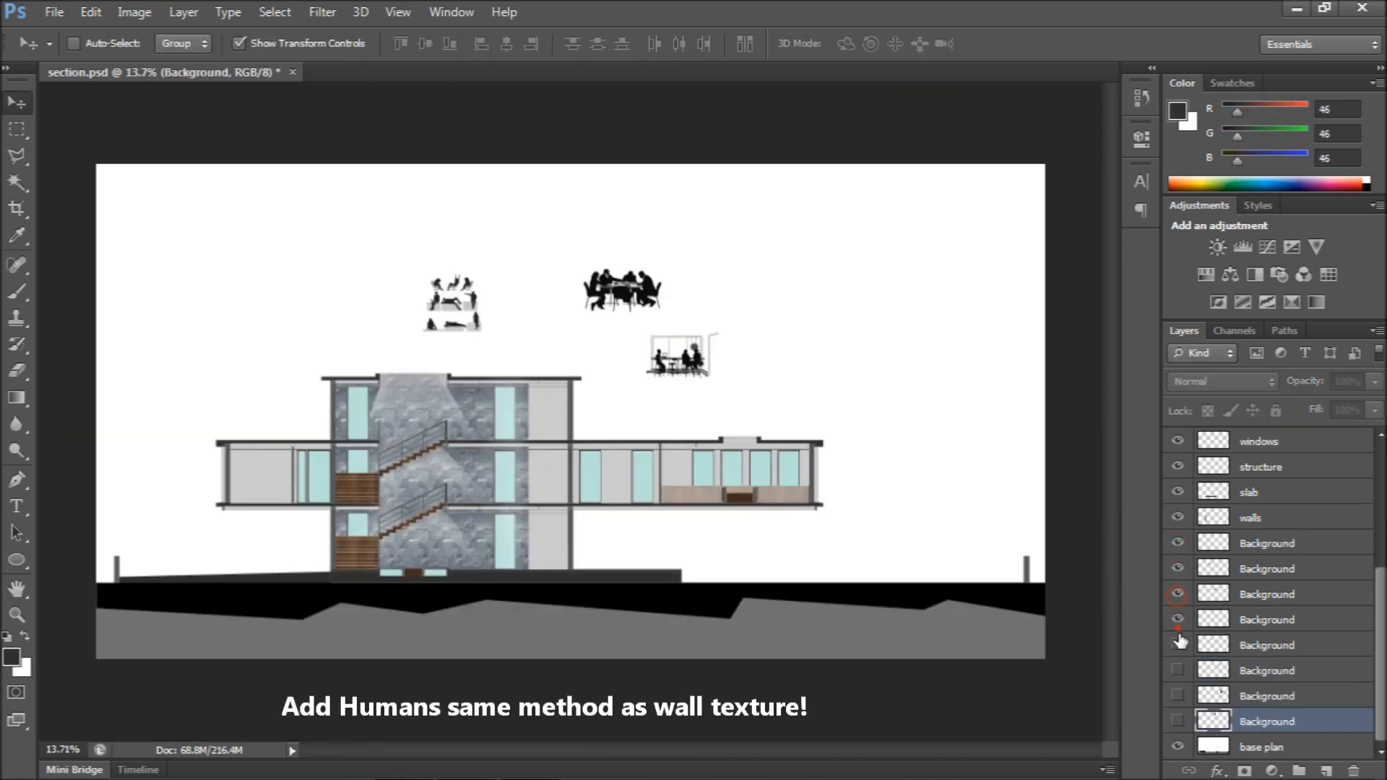
pyautogui.click(1178, 645)
pyautogui.click(1177, 671)
pyautogui.click(1178, 696)
pyautogui.click(1177, 721)
pyautogui.scroll(3, 543, 343)
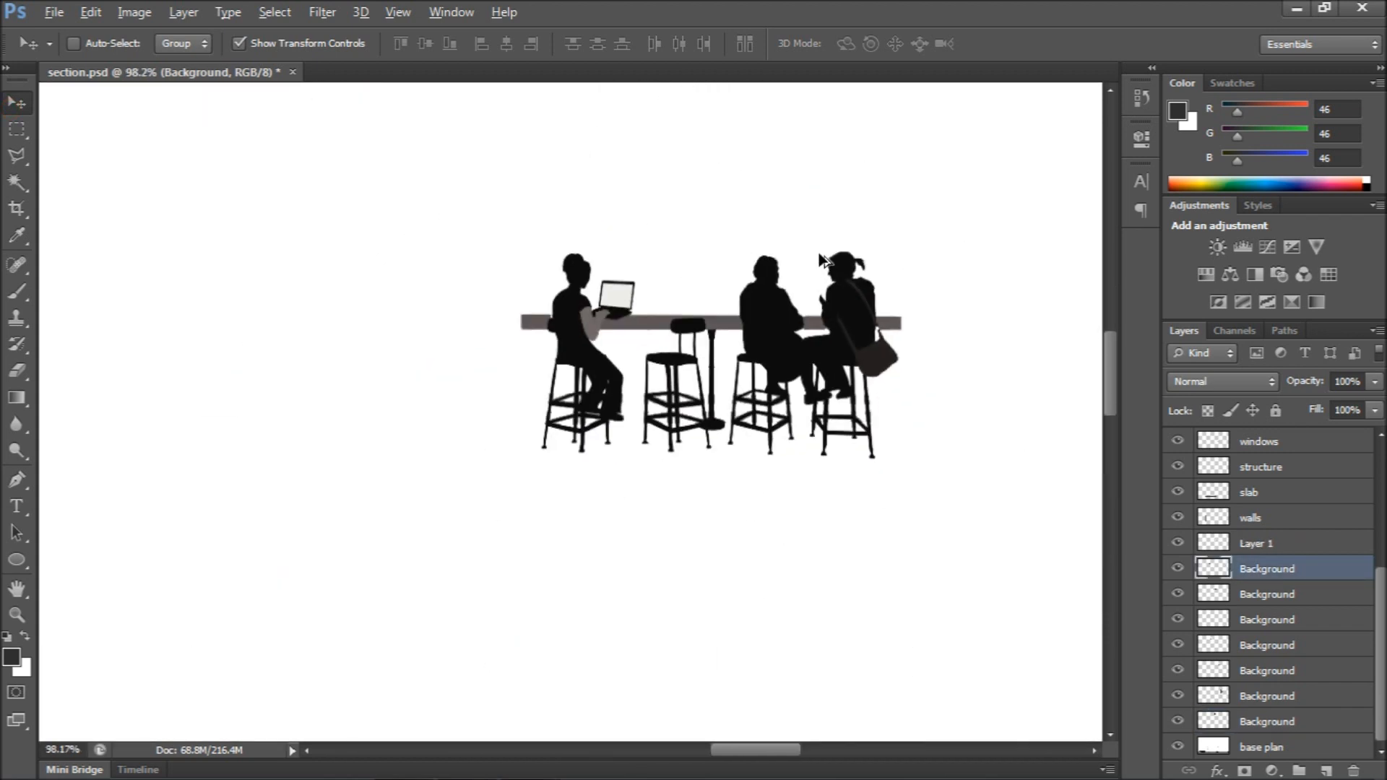
# Move the bar-stool silhouettes into the room with the wooden counter and rename their layer h1
pyautogui.scroll(-2, 751, 361)
pyautogui.click(1250, 544)
pyautogui.scroll(-7, 784, 328)
pyautogui.scroll(2, 812, 506)
pyautogui.moveTo(781, 285); pyautogui.dragTo(804, 583)
pyautogui.scroll(5, 996, 635)
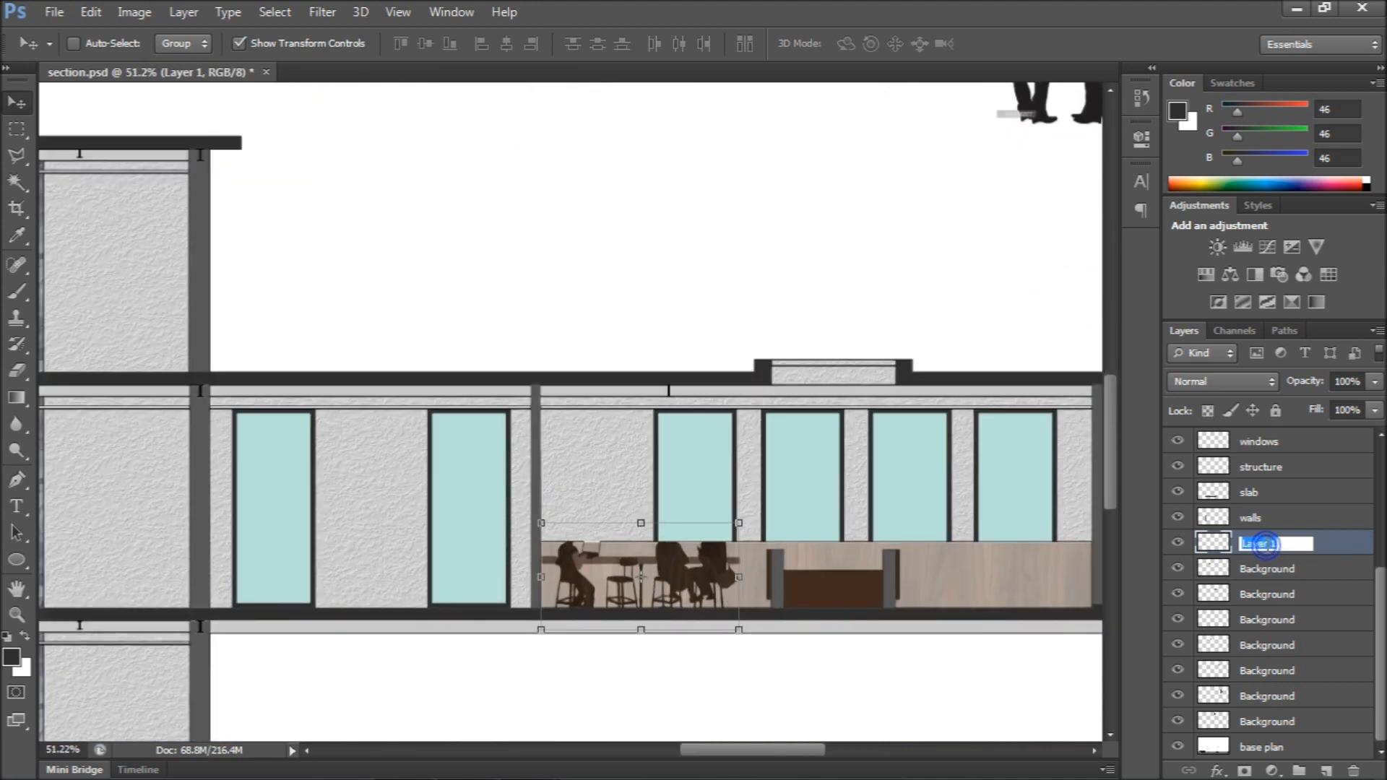
pyautogui.click(1300, 587)
pyautogui.click(1290, 544)
# Move the h1 layer to the top of the layer stack, above stairs
pyautogui.moveTo(1293, 550); pyautogui.dragTo(1299, 456)
pyautogui.scroll(5, 1299, 465)
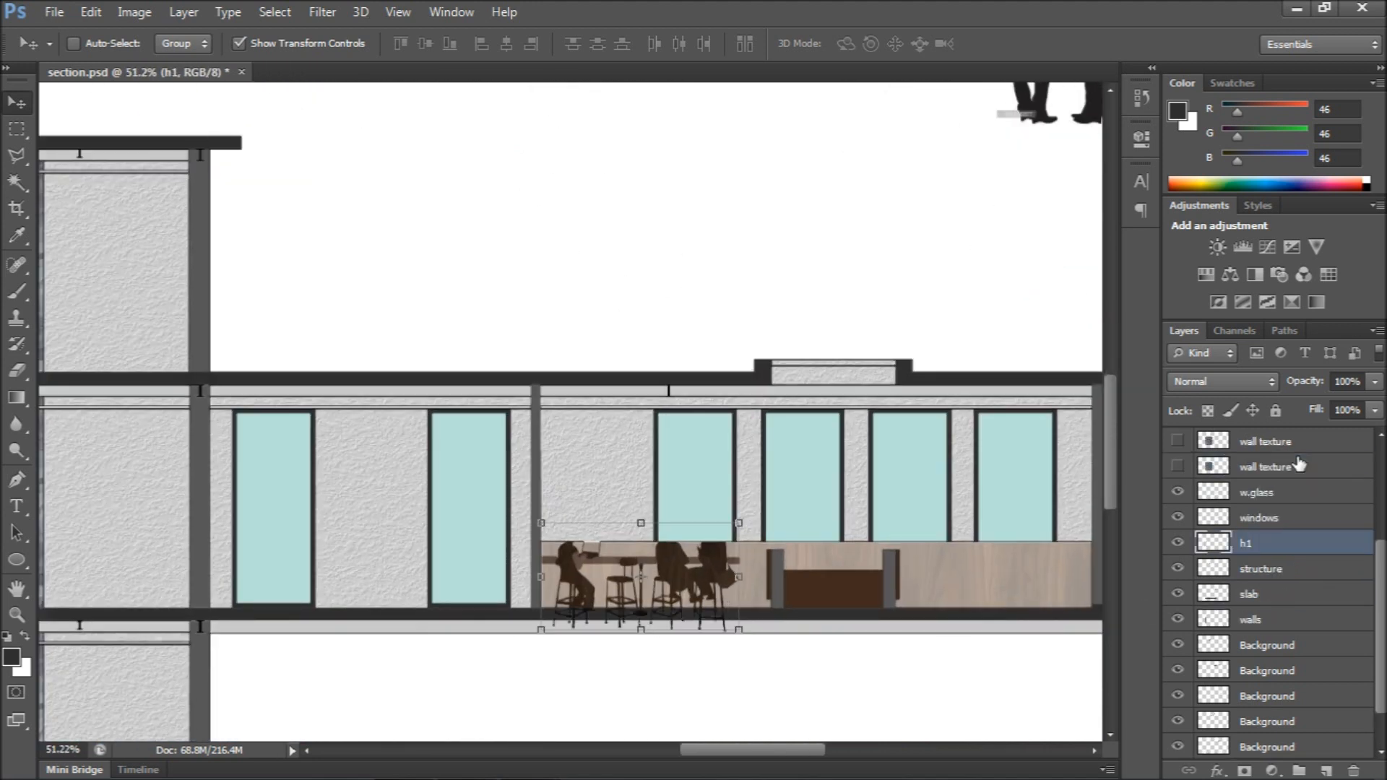
pyautogui.moveTo(1278, 672); pyautogui.dragTo(1267, 437)
pyautogui.scroll(2, 1266, 458)
pyautogui.scroll(-2, 549, 514)
pyautogui.scroll(6, 666, 601)
# Position the bar-stool silhouettes on the counter room's floor and scale them proportionally to about 134%
pyautogui.moveTo(651, 535); pyautogui.dragTo(692, 502)
pyautogui.scroll(-3, 551, 359)
pyautogui.scroll(2, 551, 359)
pyautogui.hotkey('ctrl', 't')
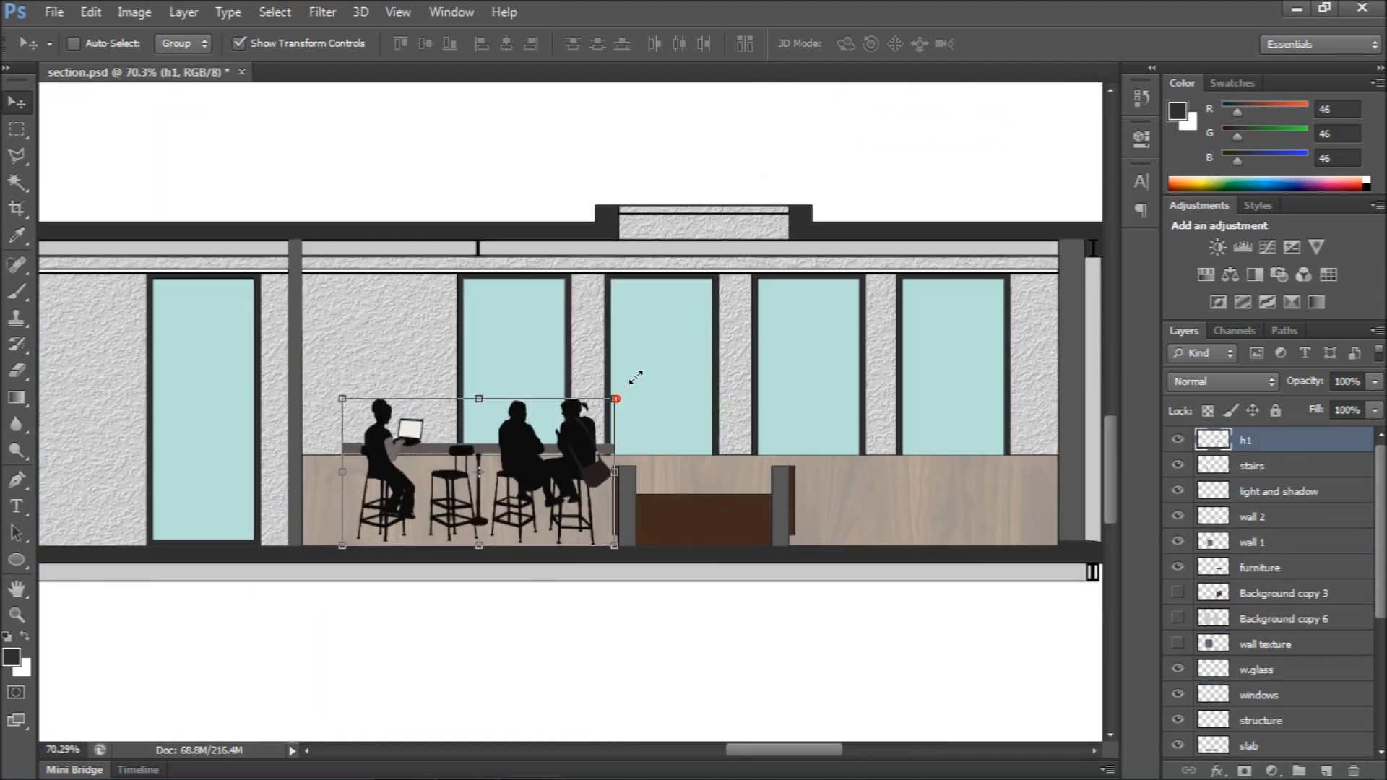
pyautogui.moveTo(620, 367); pyautogui.dragTo(648, 343)
pyautogui.click(354, 46)
pyautogui.moveTo(521, 488); pyautogui.dragTo(504, 508)
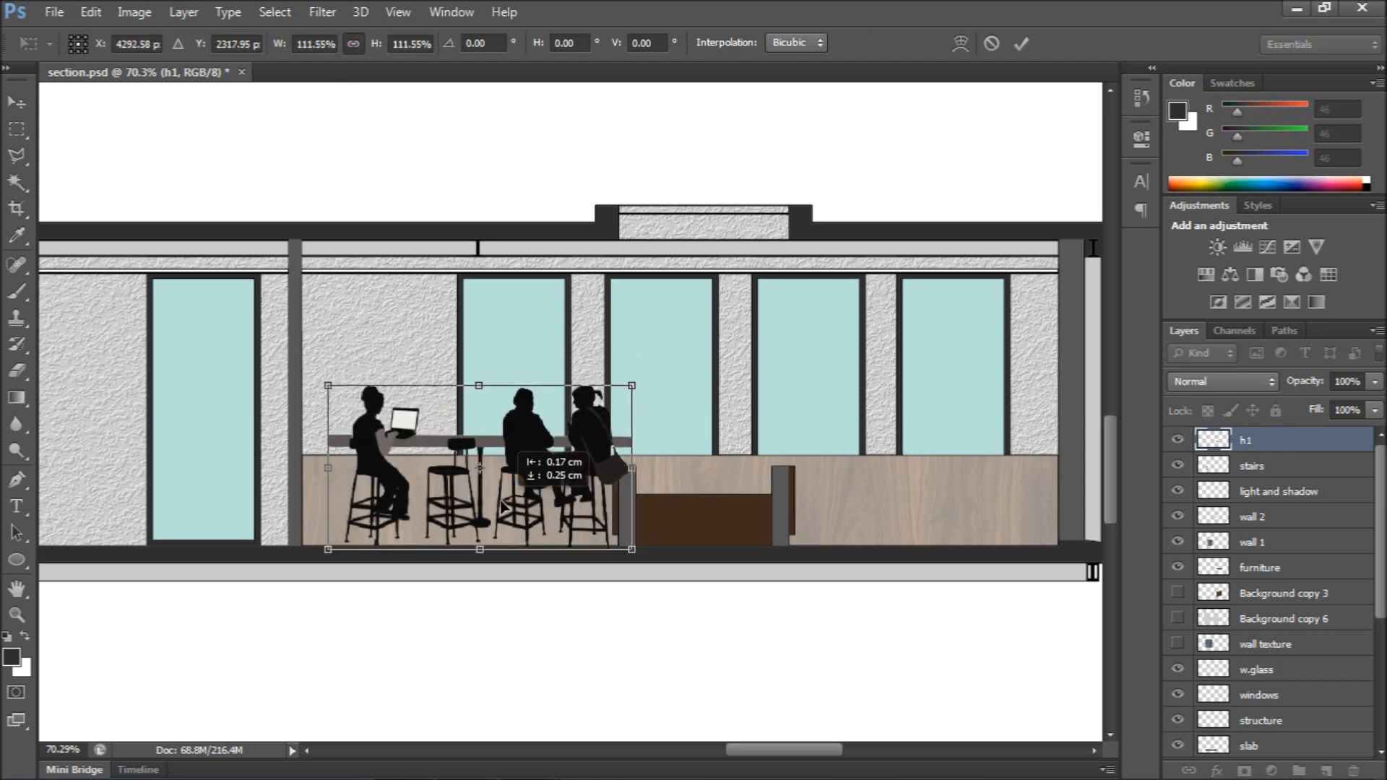
pyautogui.moveTo(639, 380); pyautogui.dragTo(703, 336)
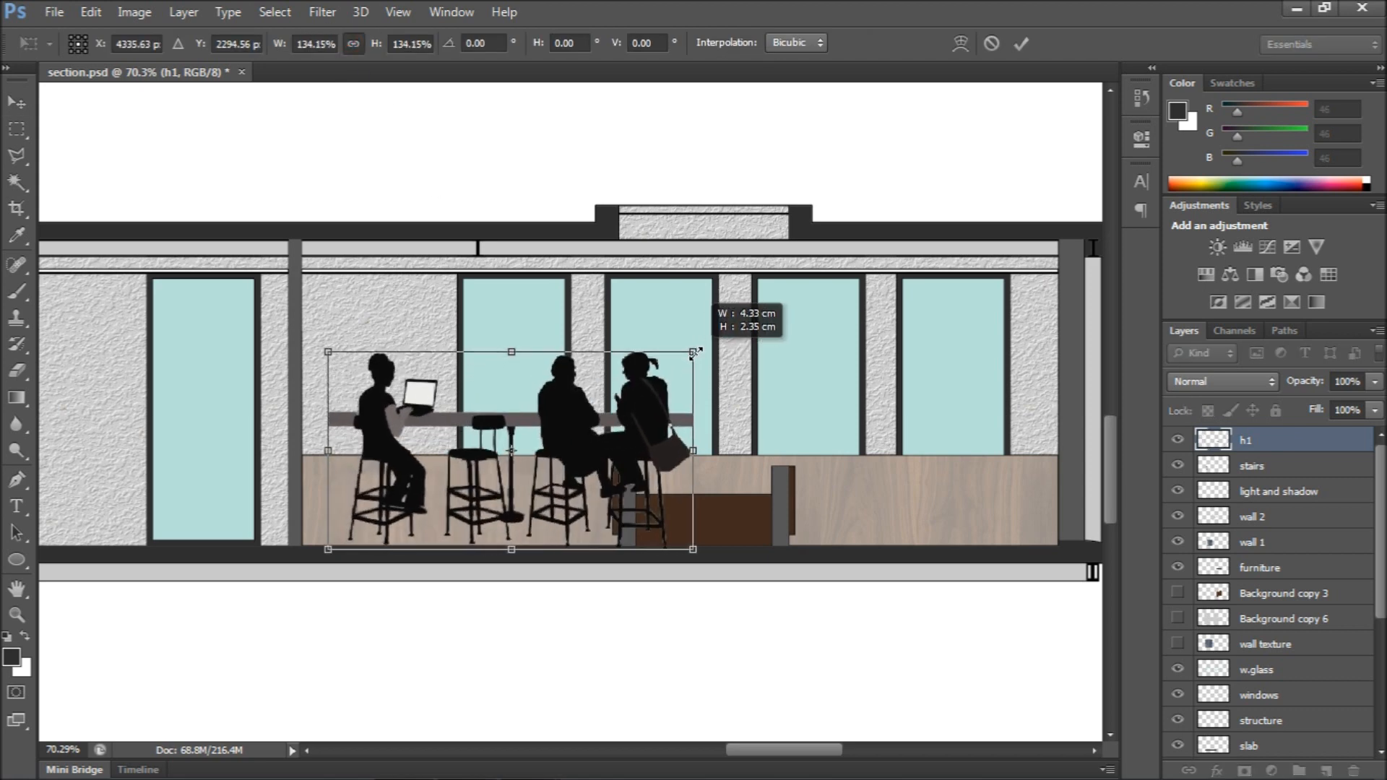
# Nudge the enlarged bar-stool silhouettes down so the stools overlap the floor slab, and apply the transformation
pyautogui.scroll(-2, 498, 430)
pyautogui.scroll(3, 495, 466)
pyautogui.press('Down')
pyautogui.press('Down')
pyautogui.press('Down')
pyautogui.press('Down')
pyautogui.press('Down')
pyautogui.press('Down')
pyautogui.press('Down')
pyautogui.press('Down')
pyautogui.press('Down')
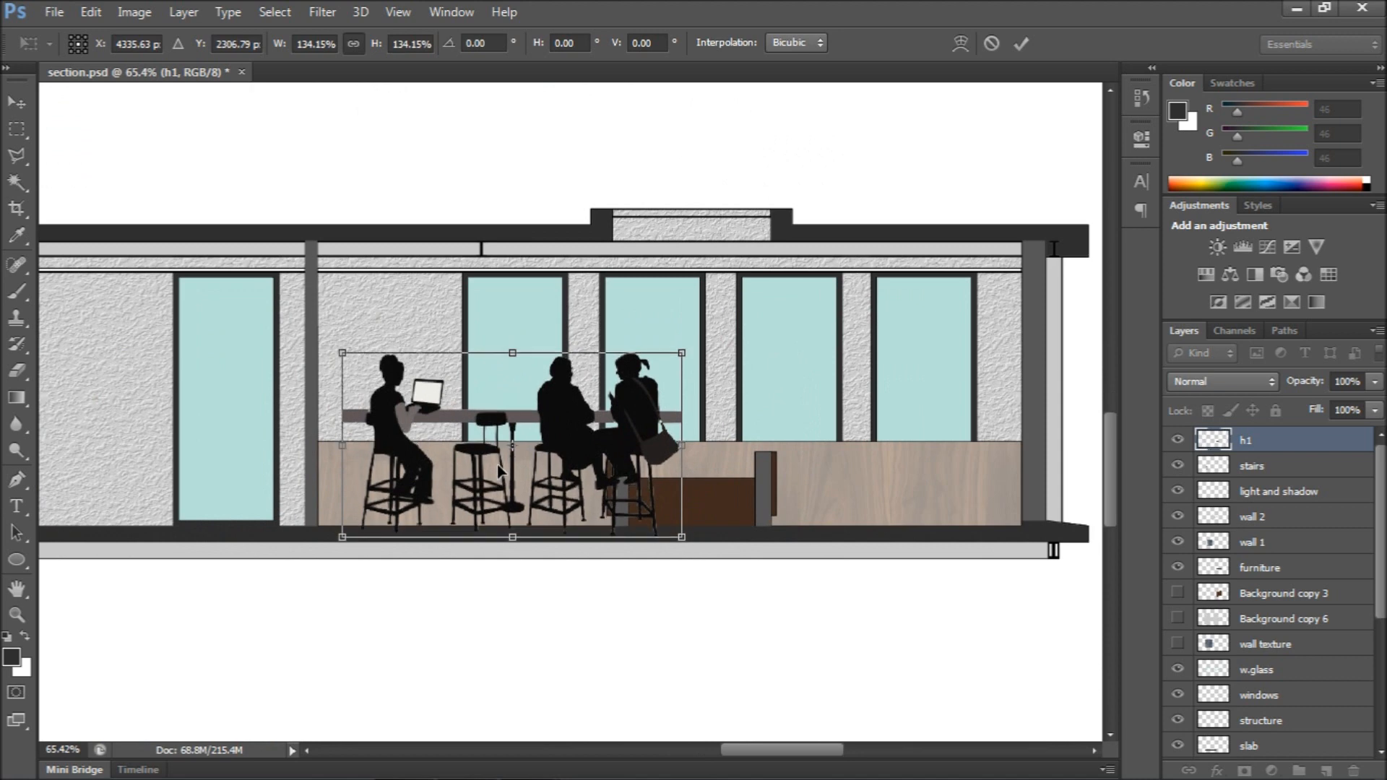
pyautogui.click(16, 102)
pyautogui.click(589, 316)
pyautogui.scroll(-3, 588, 325)
pyautogui.scroll(5, 669, 358)
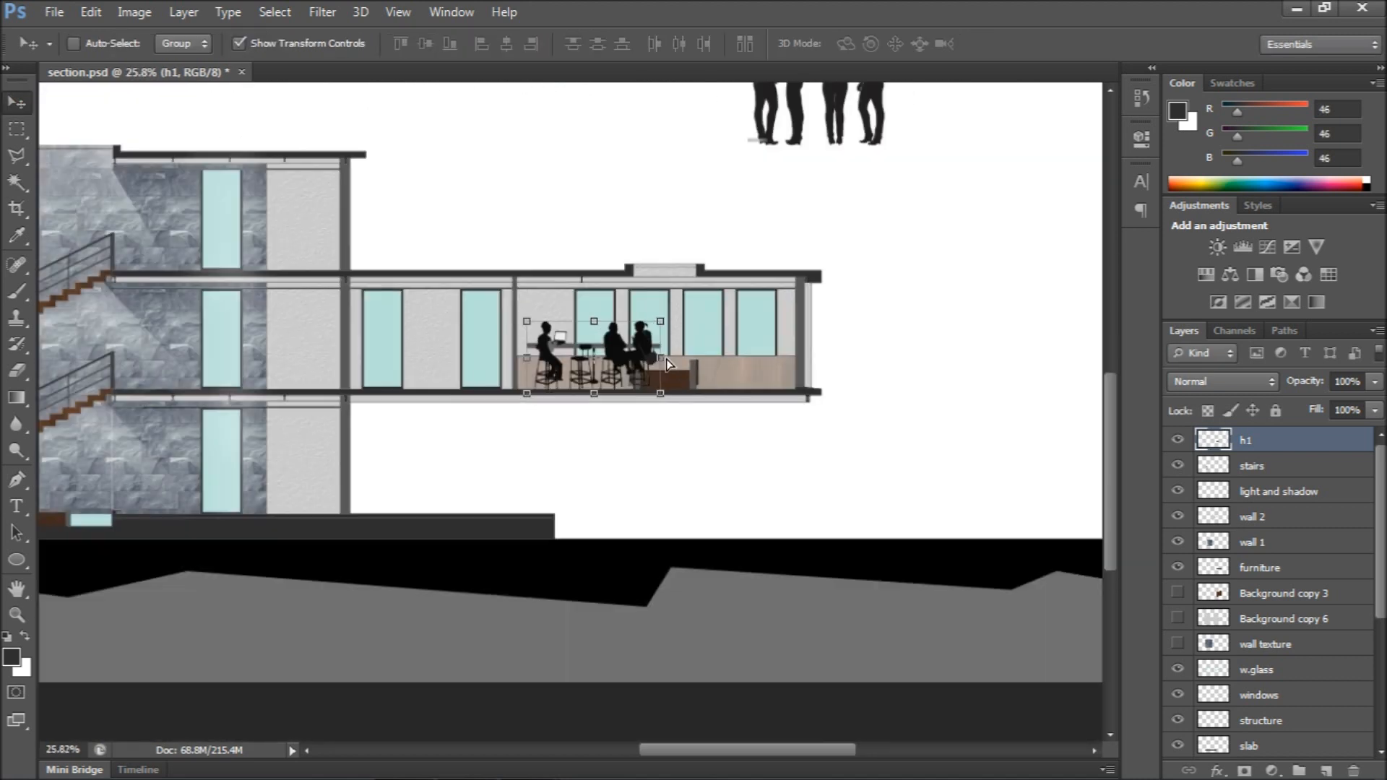
# Nudge the bar-stool silhouettes sideways toward the room's partition column
pyautogui.press('Left')
pyautogui.press('Left')
pyautogui.press('Left')
pyautogui.press('Left')
pyautogui.press('Left')
pyautogui.press('Left')
pyautogui.press('Left')
pyautogui.press('Left')
pyautogui.press('Left')
pyautogui.press('Left')
pyautogui.press('Left')
pyautogui.press('Left')
pyautogui.press('Left')
pyautogui.press('Left')
pyautogui.press('Left')
pyautogui.press('Left')
pyautogui.press('Left')
pyautogui.press('Left')
pyautogui.press('Left')
pyautogui.press('Left')
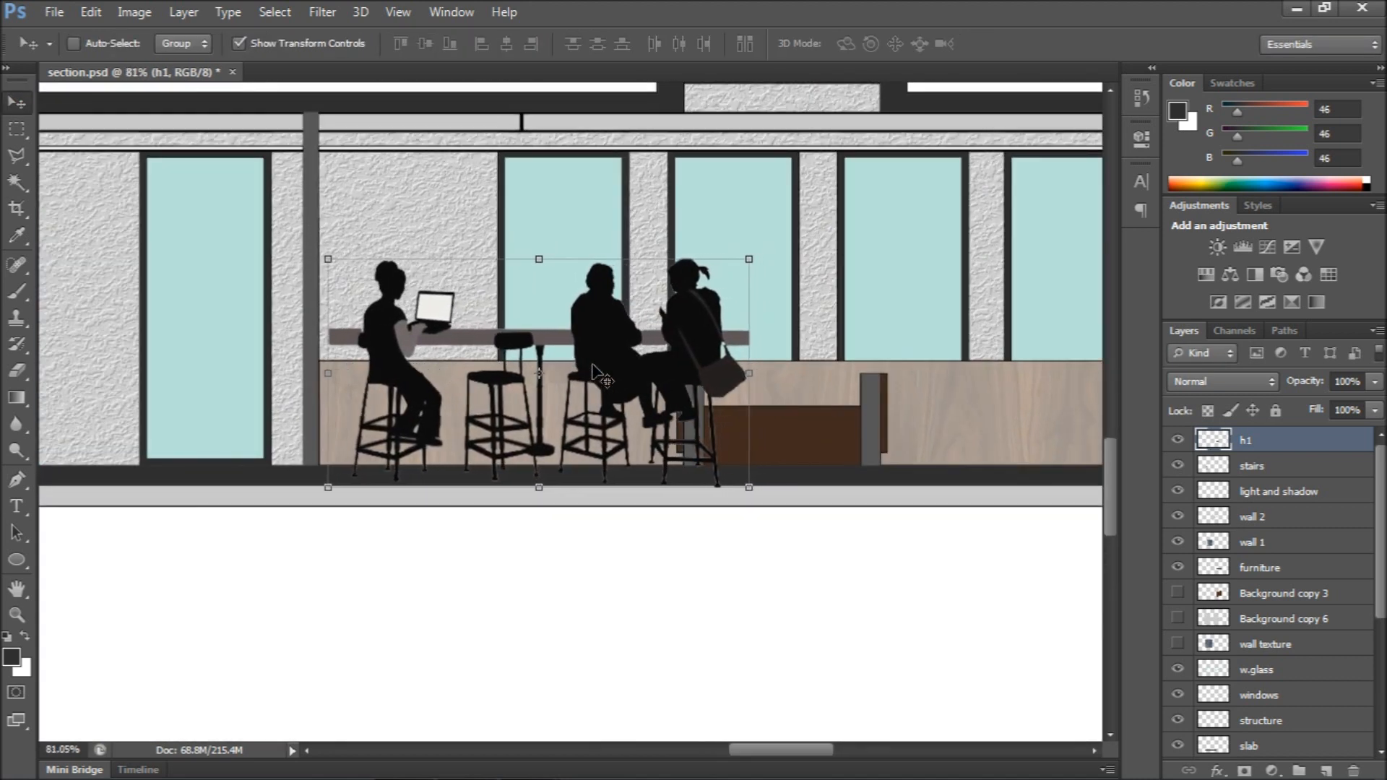
# Delete the parts of the bar-stool silhouettes that extend past the partition column and below the floor line
pyautogui.press('m')
pyautogui.scroll(3, 418, 412)
pyautogui.moveTo(233, 181); pyautogui.dragTo(193, 390)
pyautogui.moveTo(231, 515); pyautogui.dragTo(1017, 584)
pyautogui.press('Delete')
pyautogui.hotkey('ctrl', 'd')
pyautogui.scroll(-7, 672, 413)
pyautogui.scroll(2, 669, 412)
pyautogui.scroll(-4, 669, 412)
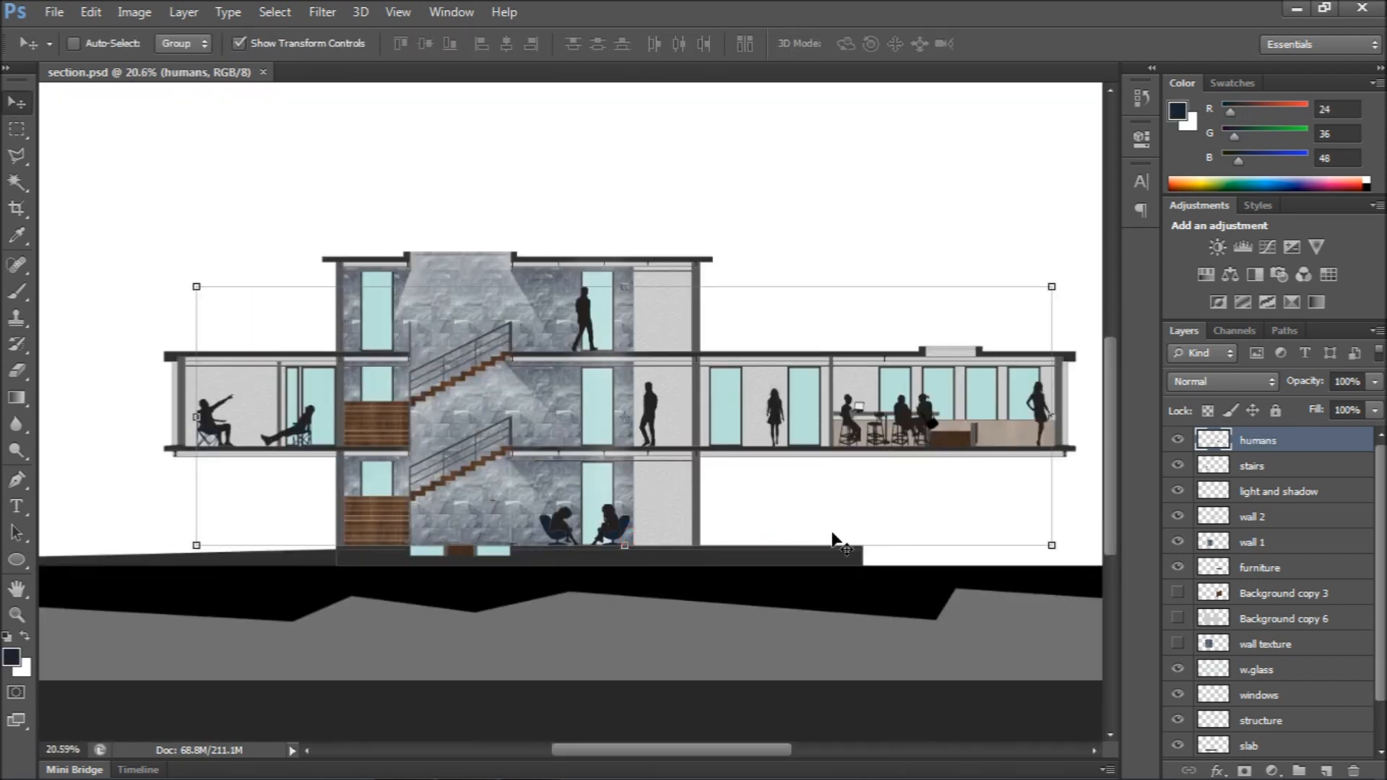
# Toggle the humans layer off and on to compare the section with and without the silhouettes
pyautogui.click(1262, 471)
pyautogui.click(1247, 445)
pyautogui.click(1179, 440)
pyautogui.click(1179, 440)
pyautogui.click(1179, 440)
pyautogui.click(1179, 440)
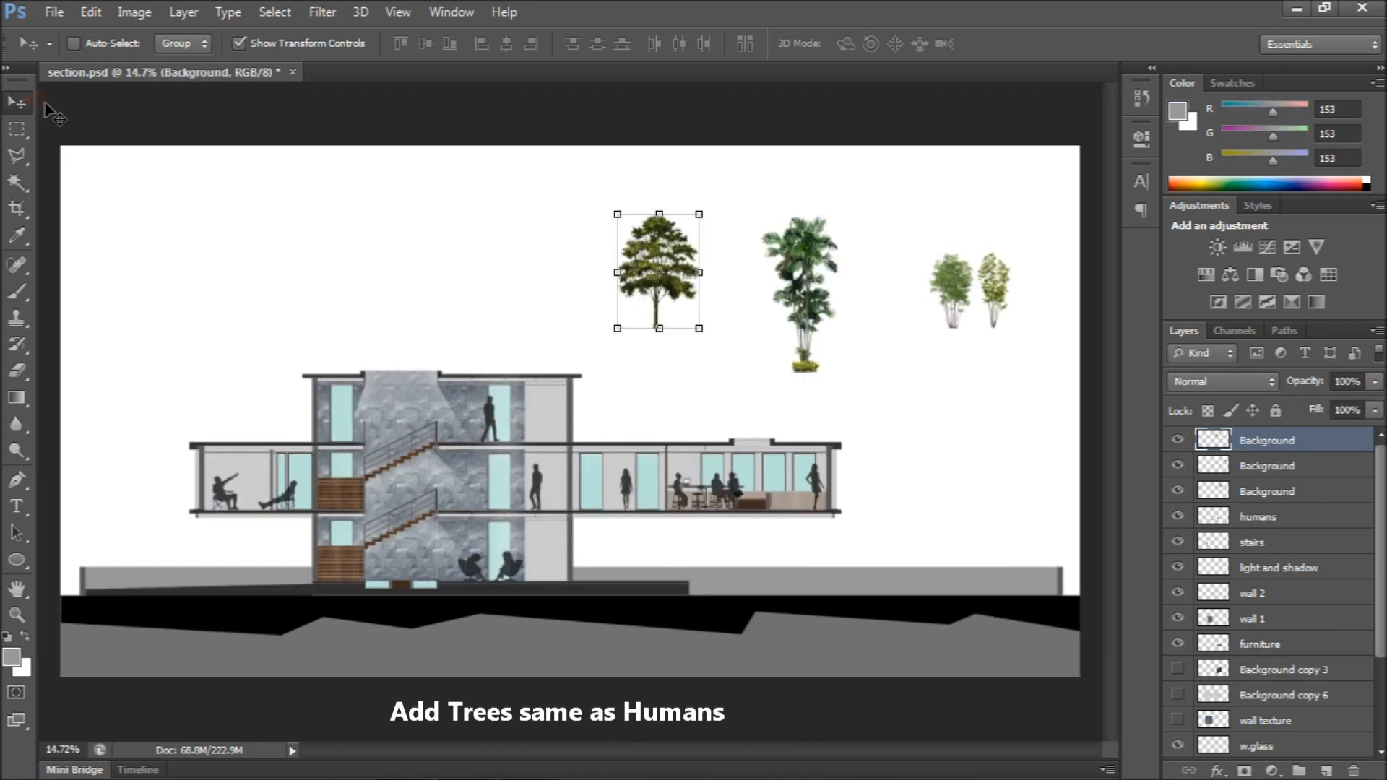
# Move the broad tree onto the ground at the site's right end and collect the three plant layers in a new group
pyautogui.moveTo(643, 299); pyautogui.dragTo(1022, 567)
pyautogui.scroll(-1, 885, 516)
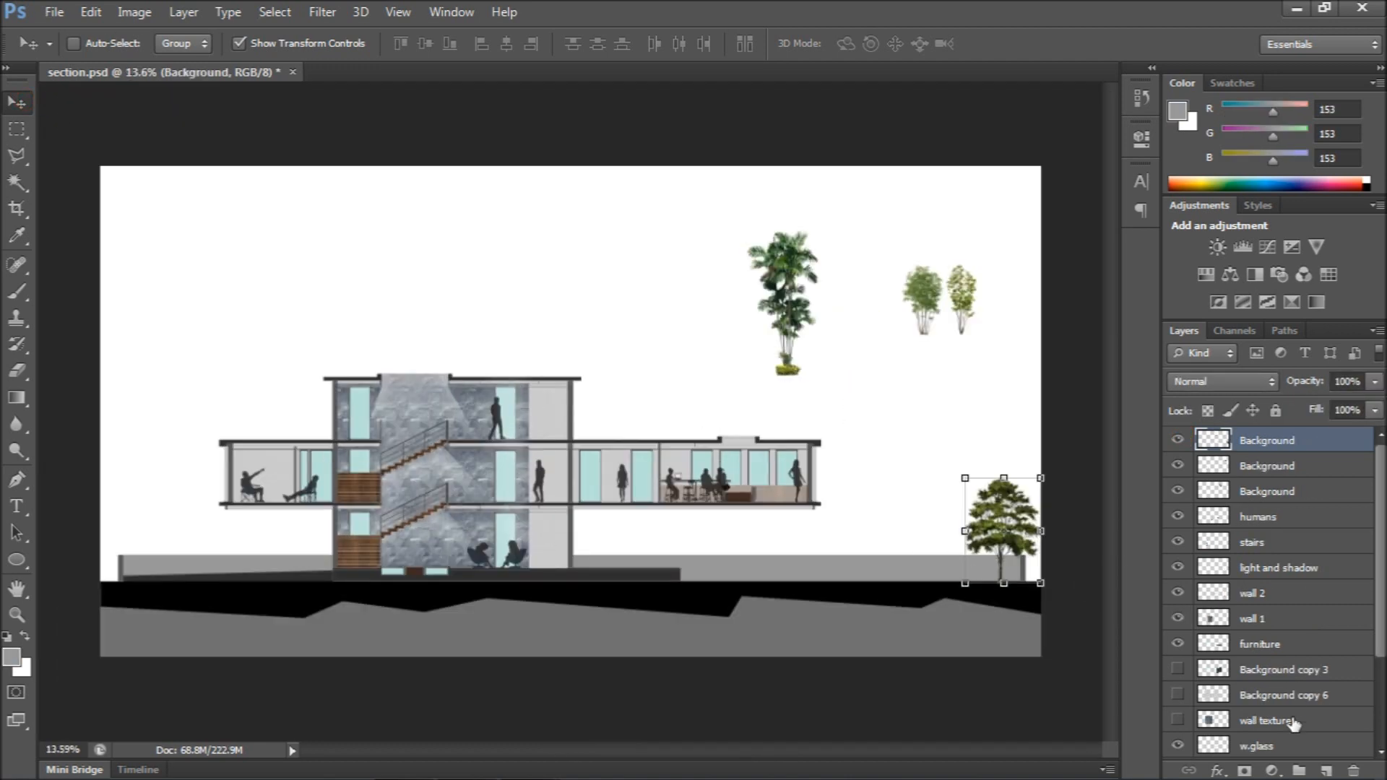
pyautogui.click(1301, 772)
pyautogui.moveTo(1262, 469); pyautogui.dragTo(1269, 441)
pyautogui.moveTo(1263, 492)
pyautogui.mouseDown()
pyautogui.moveTo(1264, 453)
pyautogui.moveTo(1269, 476)
pyautogui.mouseUp()
pyautogui.click(1269, 466)
pyautogui.click(1255, 491)
pyautogui.click(1264, 512)
pyautogui.scroll(4, 1046, 574)
pyautogui.scroll(-5, 1046, 574)
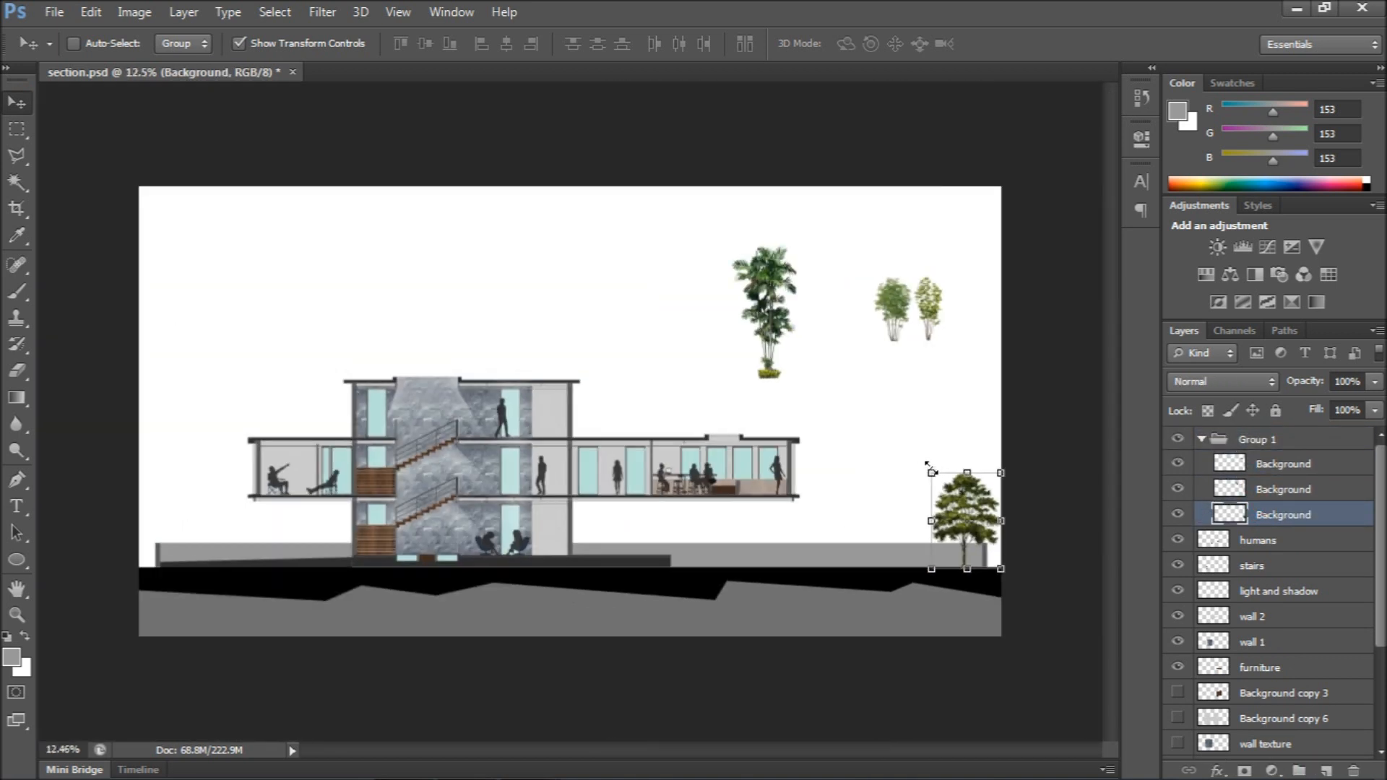
# Enlarge the broad tree proportionally, stand it on the ground at the building's left wing, and apply the transformation
pyautogui.moveTo(931, 472); pyautogui.dragTo(834, 375)
pyautogui.click(354, 44)
pyautogui.moveTo(921, 463); pyautogui.dragTo(268, 409)
pyautogui.click(17, 102)
pyautogui.click(630, 316)
# Add a tree copy scaled to about 130% beside the first tree and move its layer below the original's
pyautogui.moveTo(349, 458); pyautogui.dragTo(361, 430)
pyautogui.click(1289, 514)
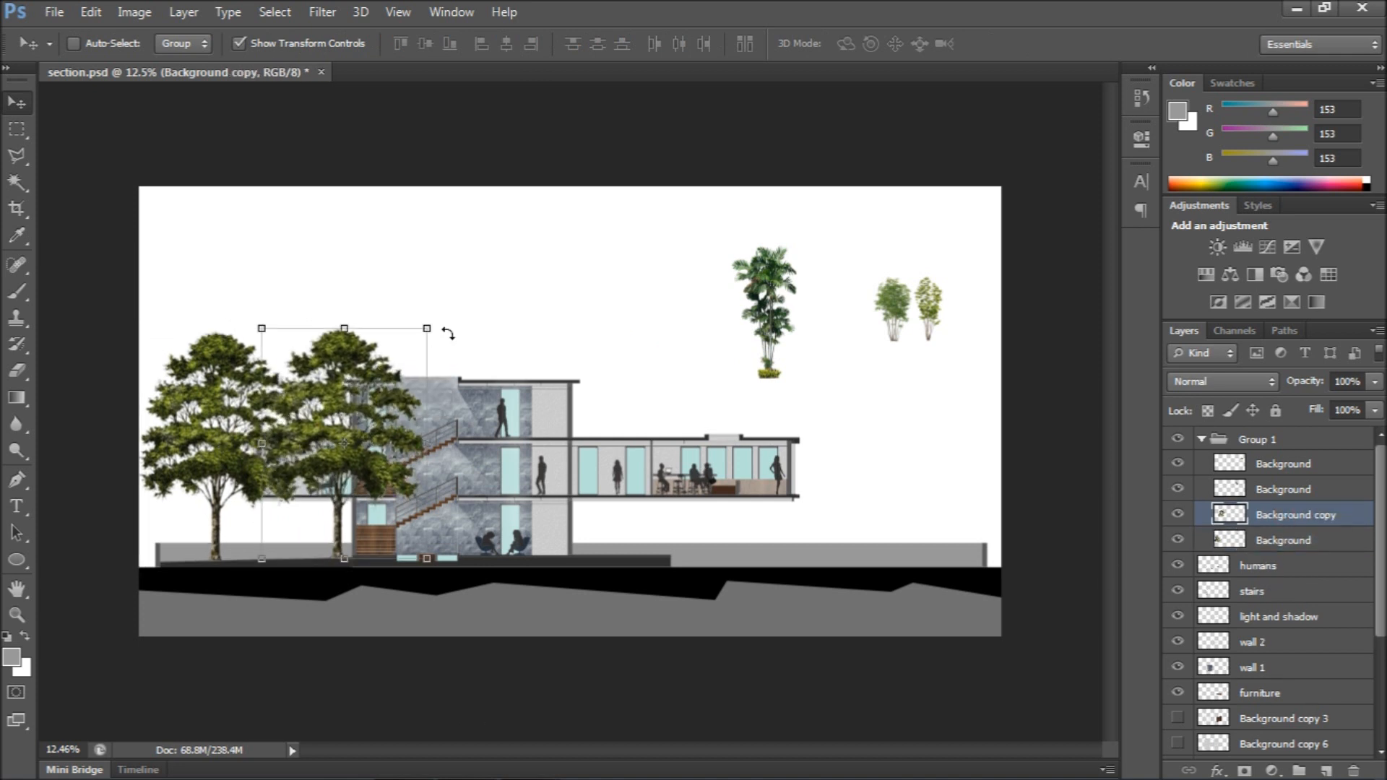
pyautogui.hotkey('ctrl', 't')
pyautogui.moveTo(427, 331); pyautogui.dragTo(478, 261)
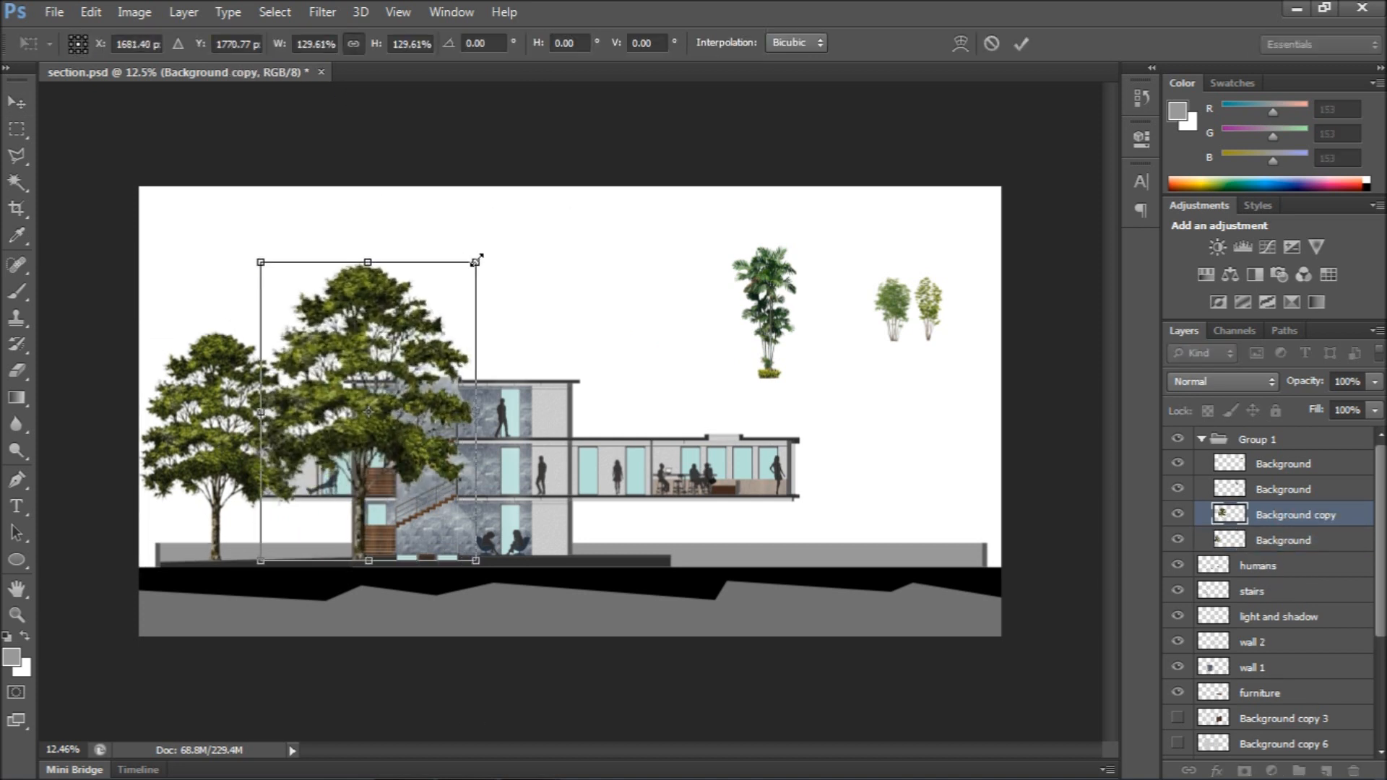
pyautogui.hotkey('shift', 'Left')
pyautogui.hotkey('shift', 'Left')
pyautogui.hotkey('shift', 'Left')
pyautogui.click(17, 102)
pyautogui.click(589, 312)
pyautogui.moveTo(1264, 515); pyautogui.dragTo(1267, 546)
# Duplicate the smaller tree along the building's right wing and scale the middle copy to about 121%
pyautogui.click(1264, 516)
pyautogui.moveTo(189, 442); pyautogui.dragTo(785, 465)
pyautogui.moveTo(872, 338); pyautogui.dragTo(908, 274)
pyautogui.click(353, 43)
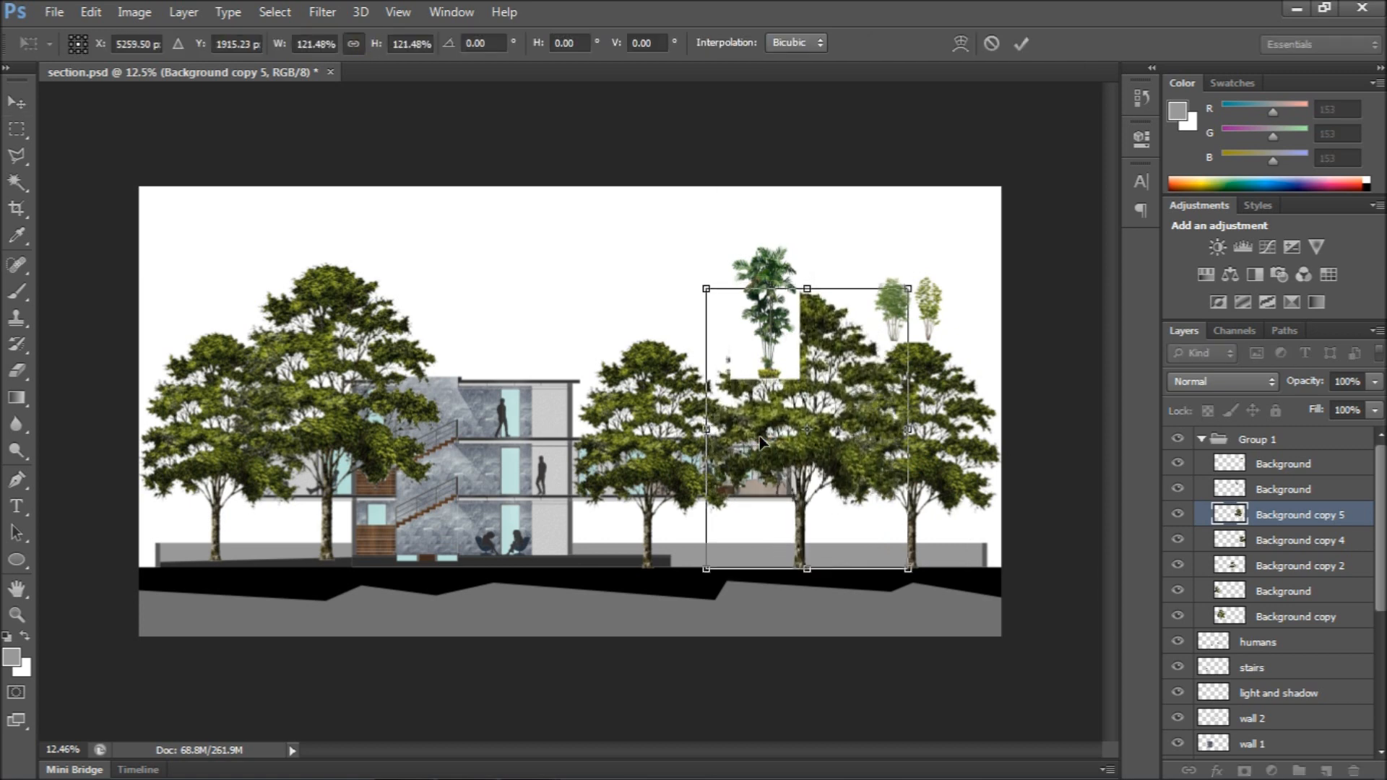
pyautogui.press('Return')
# Duplicate the enlarged tree to the middle of the building, scale the copy to about 115%, and apply the transformation
pyautogui.moveTo(806, 440); pyautogui.dragTo(524, 439)
pyautogui.moveTo(626, 289); pyautogui.dragTo(656, 262)
pyautogui.click(353, 44)
pyautogui.moveTo(564, 403)
pyautogui.mouseDown()
pyautogui.moveTo(545, 396)
pyautogui.moveTo(562, 395)
pyautogui.mouseUp()
pyautogui.click(16, 102)
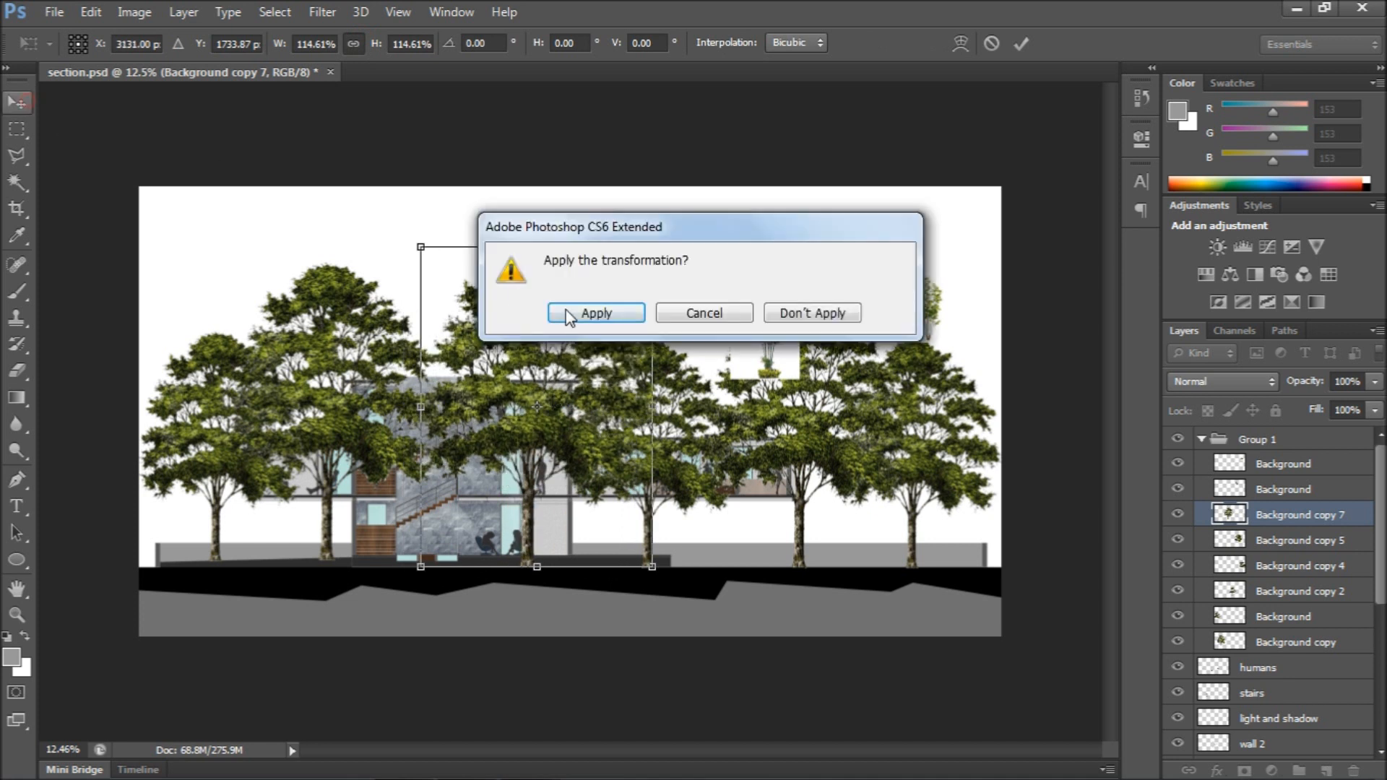
pyautogui.click(596, 312)
# Hide the two unused plant layers and move the tree group behind the building, below the base plan layer
pyautogui.moveTo(1180, 492); pyautogui.dragTo(1178, 463)
pyautogui.press('m')
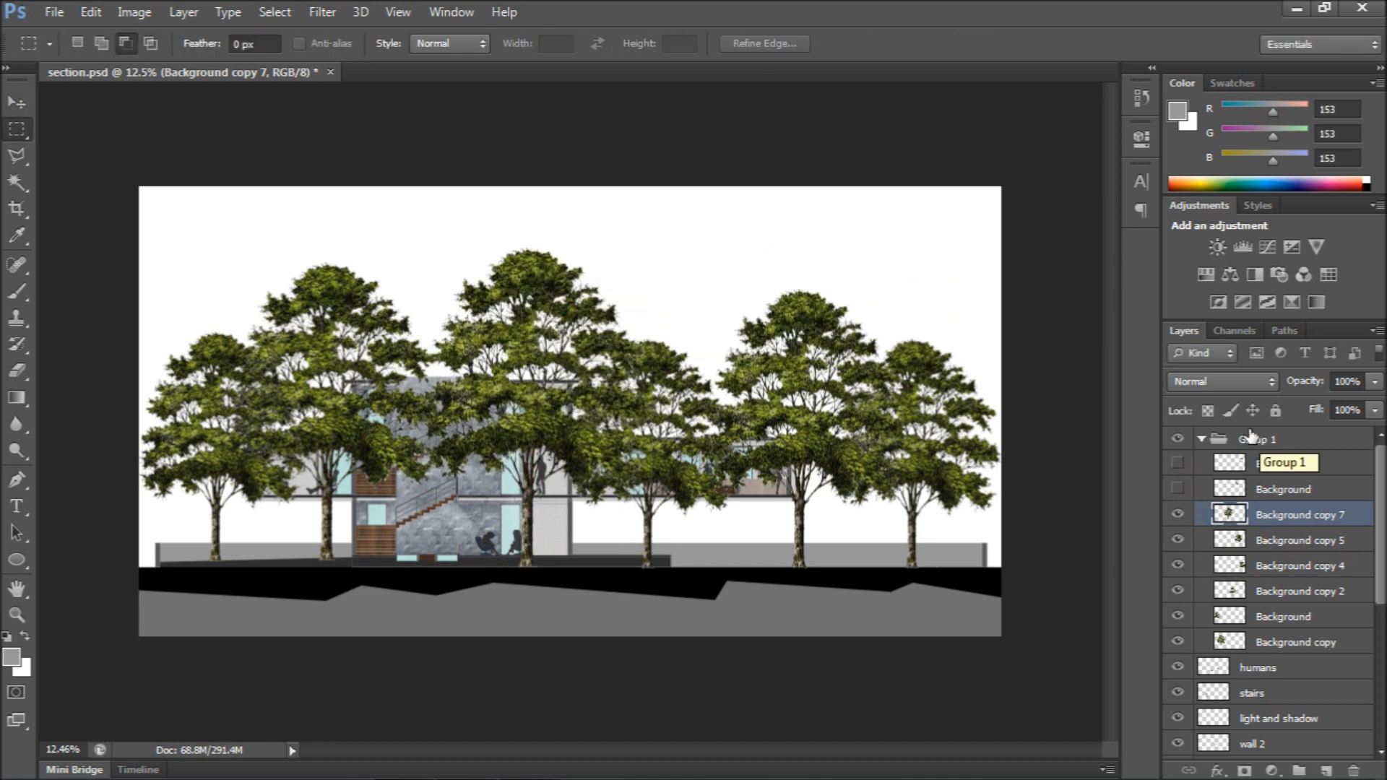
pyautogui.scroll(9, 620, 338)
pyautogui.scroll(-8, 620, 338)
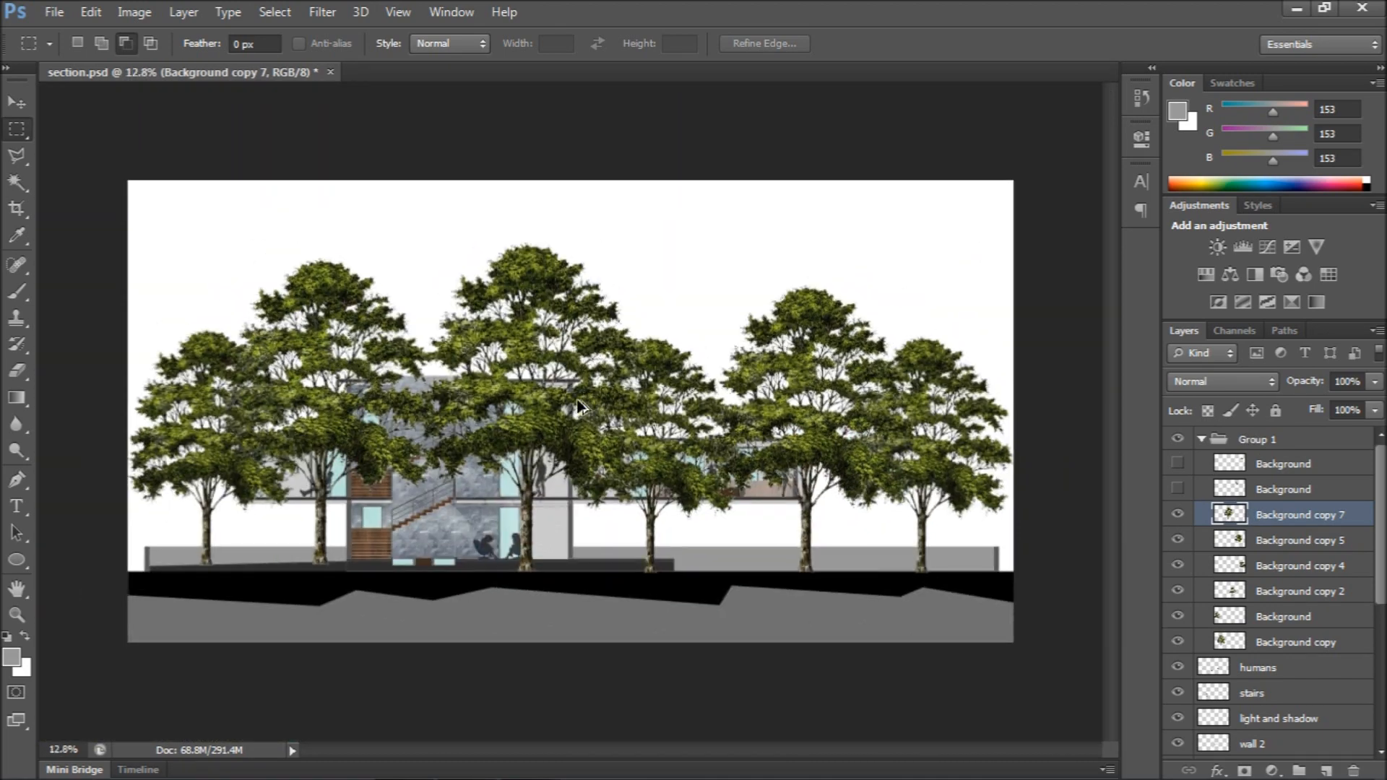
pyautogui.scroll(1, 620, 338)
pyautogui.scroll(-1, 1261, 648)
pyautogui.scroll(1, 1257, 636)
pyautogui.moveTo(1179, 515); pyautogui.dragTo(1172, 576)
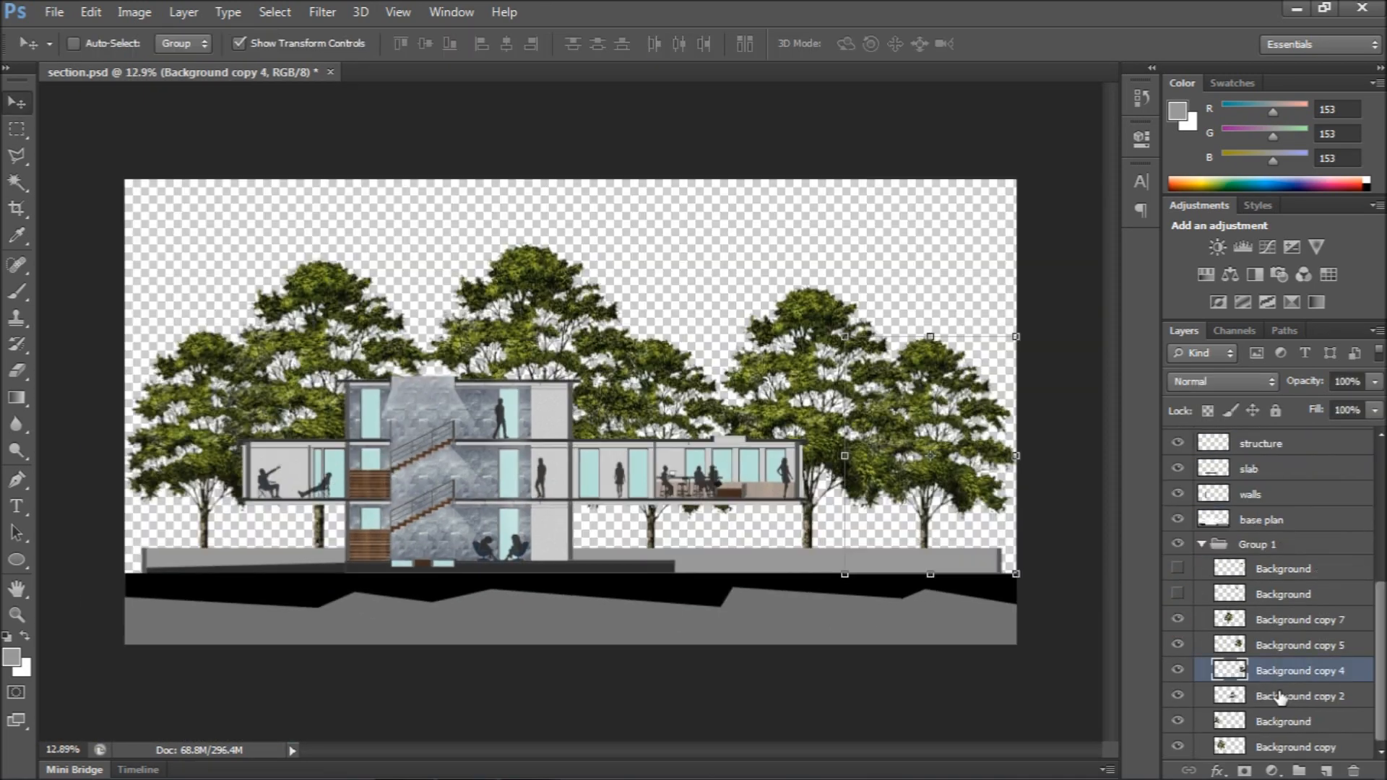
# Nudge the rightmost tree outward toward the canvas edge
pyautogui.hotkey('shift', 'Right')
pyautogui.hotkey('shift', 'Right')
pyautogui.hotkey('shift', 'Right')
pyautogui.hotkey('shift', 'Right')
pyautogui.hotkey('shift', 'Right')
pyautogui.hotkey('shift', 'Right')
pyautogui.hotkey('shift', 'Right')
pyautogui.hotkey('shift', 'Right')
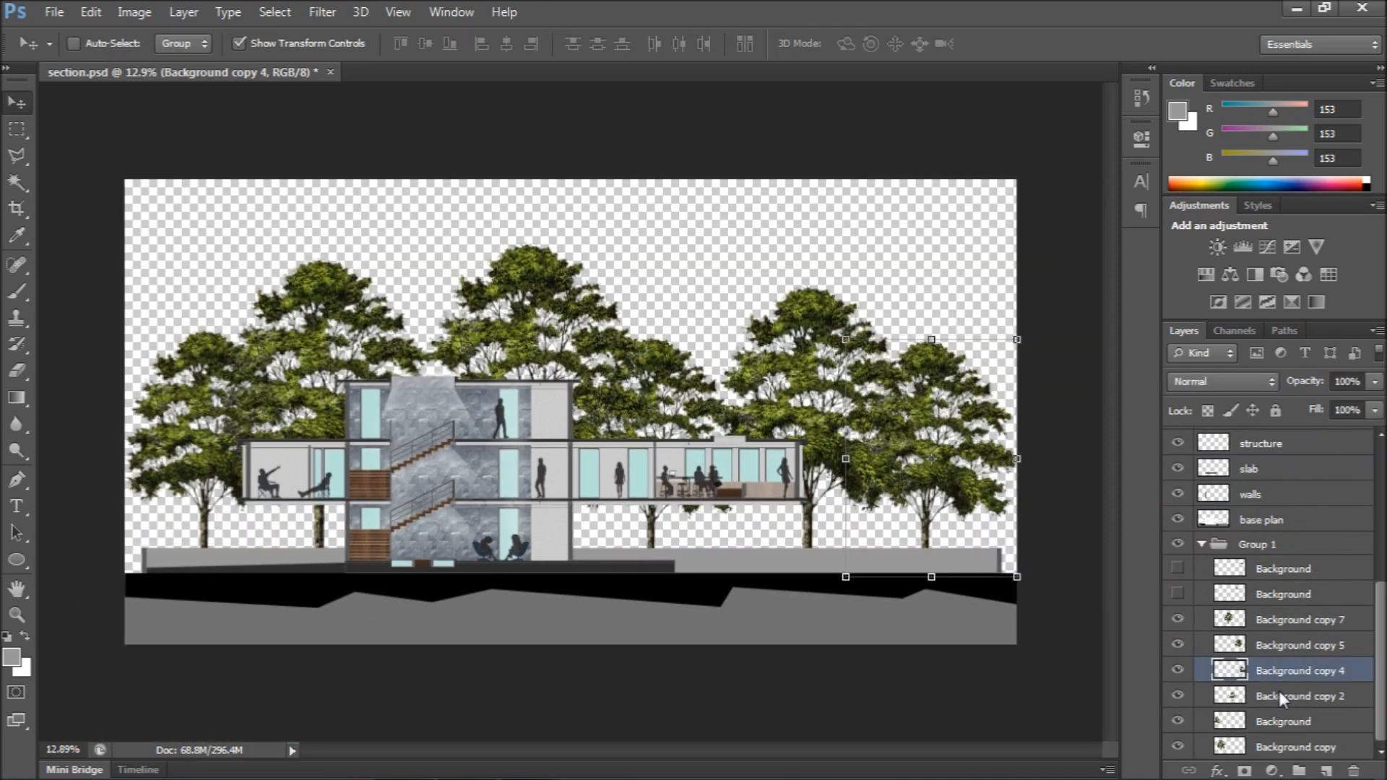
# Nudge the leftmost tree outward toward the canvas edge and lower it and the small tree behind the right wing
pyautogui.click(1280, 697)
pyautogui.click(1271, 722)
pyautogui.hotkey('shift', 'Left')
pyautogui.hotkey('shift', 'Left')
pyautogui.hotkey('shift', 'Left')
pyautogui.hotkey('shift', 'Left')
pyautogui.hotkey('shift', 'Left')
pyautogui.hotkey('shift', 'Left')
pyautogui.hotkey('shift', 'Left')
pyautogui.hotkey('shift', 'Left')
pyautogui.hotkey('shift', 'Left')
pyautogui.hotkey('shift', 'Left')
pyautogui.hotkey('shift', 'Left')
pyautogui.hotkey('shift', 'Left')
pyautogui.hotkey('shift', 'Left')
pyautogui.hotkey('shift', 'Left')
pyautogui.hotkey('shift', 'Left')
pyautogui.hotkey('shift', 'Left')
pyautogui.hotkey('shift', 'Down')
pyautogui.hotkey('shift', 'Down')
pyautogui.hotkey('shift', 'Down')
pyautogui.hotkey('shift', 'Down')
pyautogui.hotkey('shift', 'Down')
pyautogui.hotkey('shift', 'Down')
pyautogui.hotkey('shift', 'Down')
pyautogui.hotkey('shift', 'Down')
pyautogui.hotkey('shift', 'Left')
pyautogui.hotkey('shift', 'Left')
pyautogui.hotkey('shift', 'Left')
# Lower the layer opacity of the tall central tree and of the tall tree at the end of the right wing
pyautogui.click(1282, 645)
pyautogui.click(1277, 696)
pyautogui.click(1279, 627)
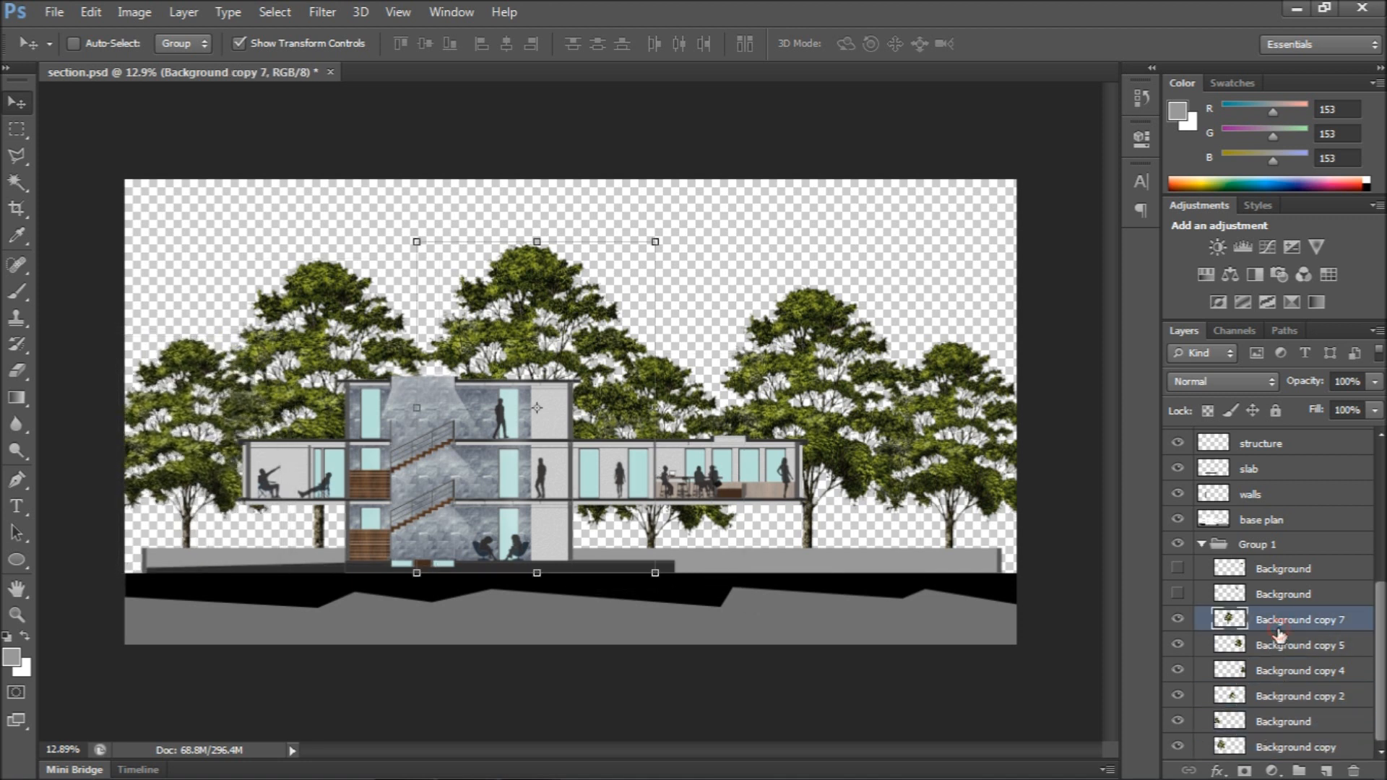
pyautogui.write('70')
pyautogui.press('Return')
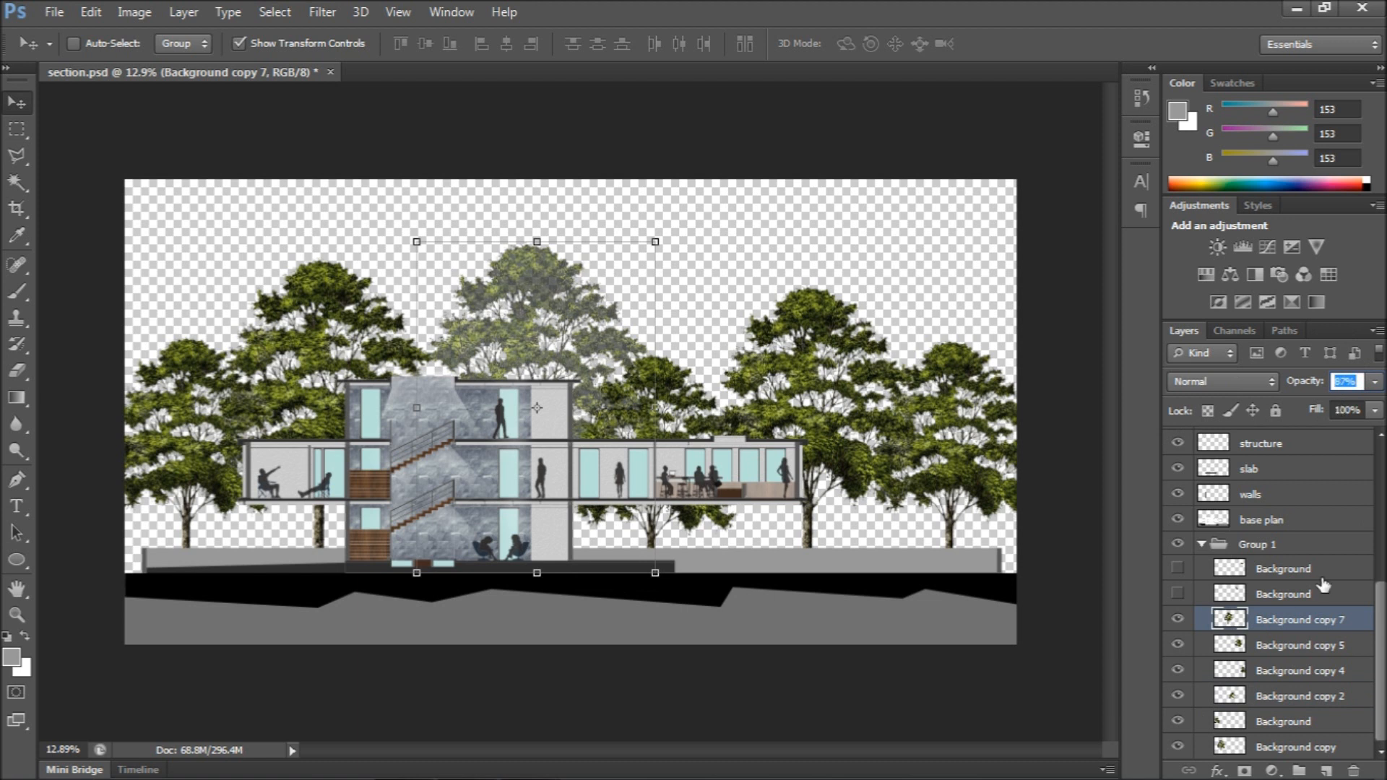
pyautogui.click(1313, 650)
pyautogui.write('95')
pyautogui.press('Return')
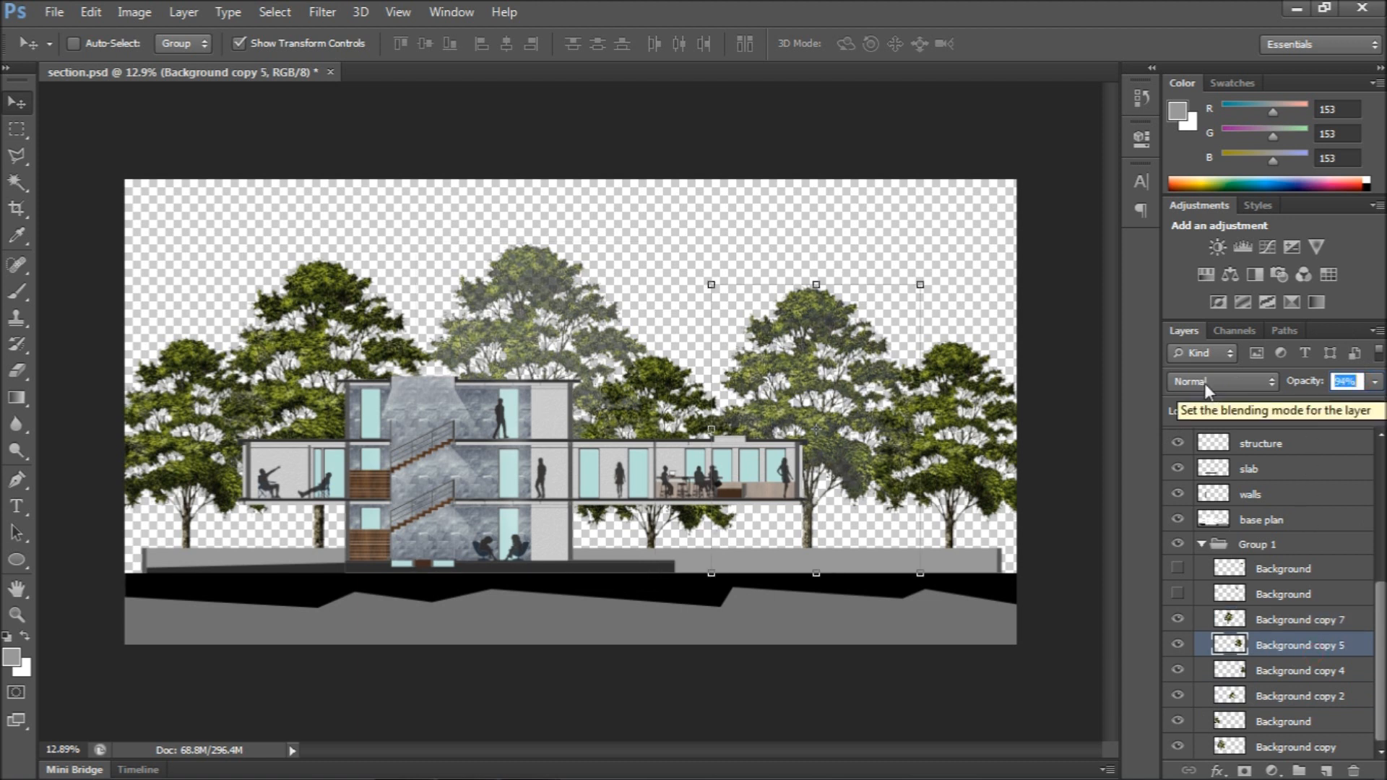
pyautogui.click(1289, 599)
pyautogui.click(1283, 612)
pyautogui.moveTo(1305, 381); pyautogui.dragTo(1193, 396)
pyautogui.click(1299, 645)
pyautogui.click(1265, 698)
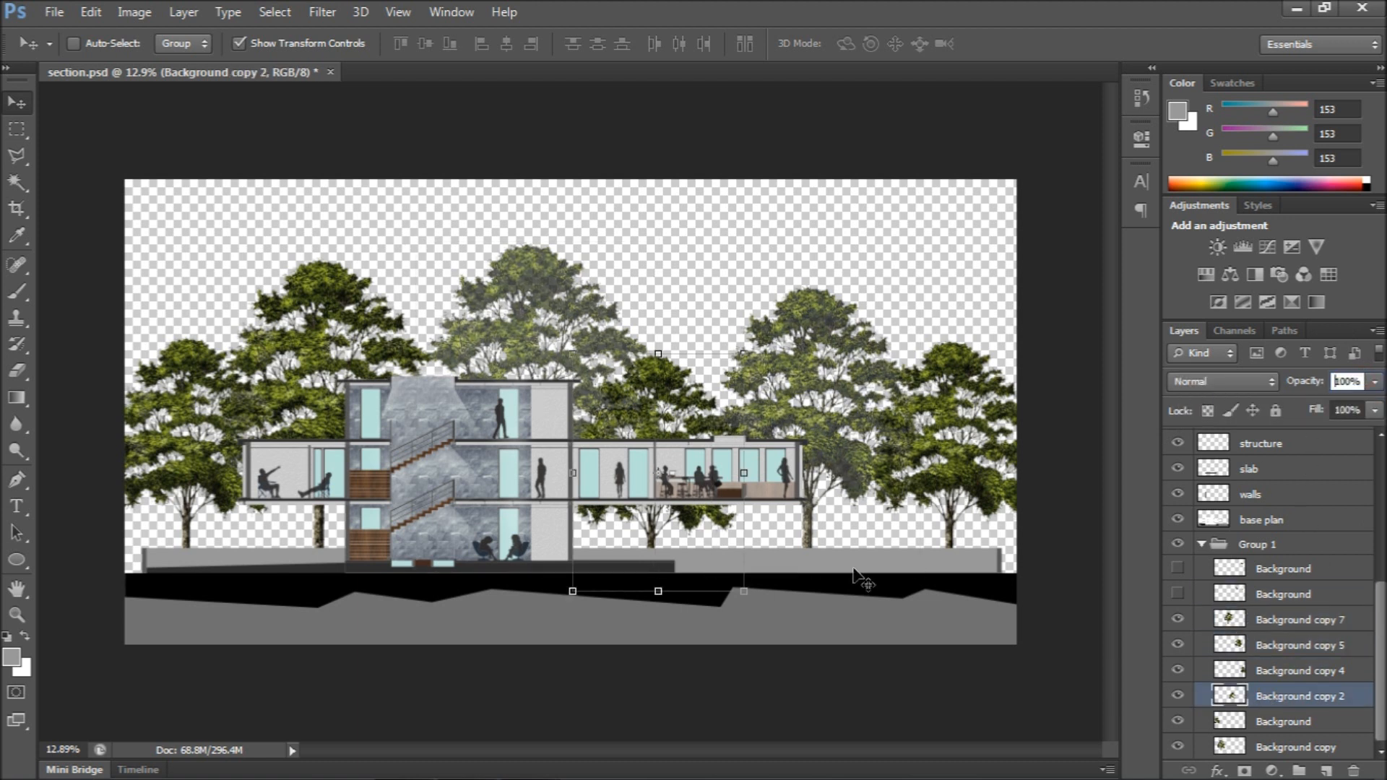
# Lower the layer opacity of the tall tree behind the left wing
pyautogui.click(1271, 747)
pyautogui.write('96')
pyautogui.press('Return')
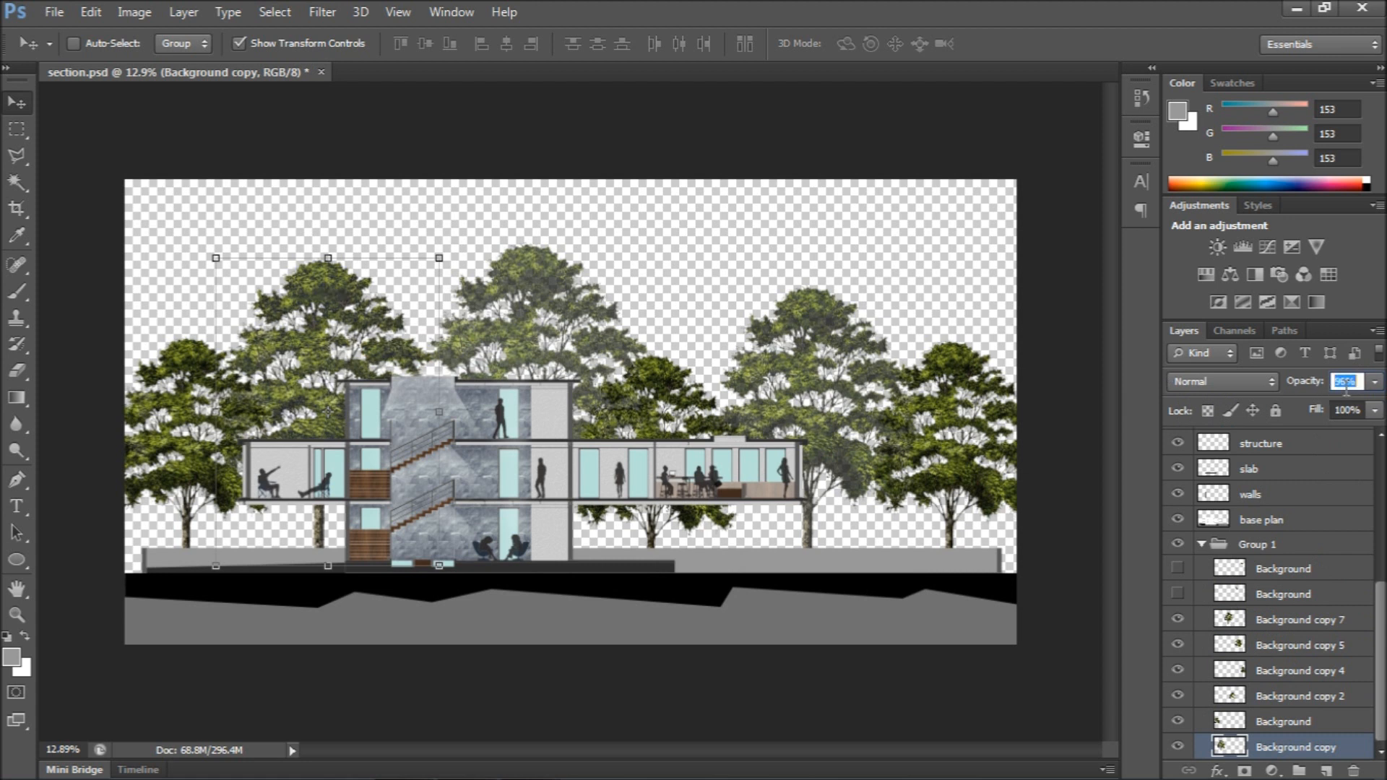
# Lower the layer opacity of the rightmost tree and of the small tree behind the right wing
pyautogui.click(1285, 646)
pyautogui.click(1285, 673)
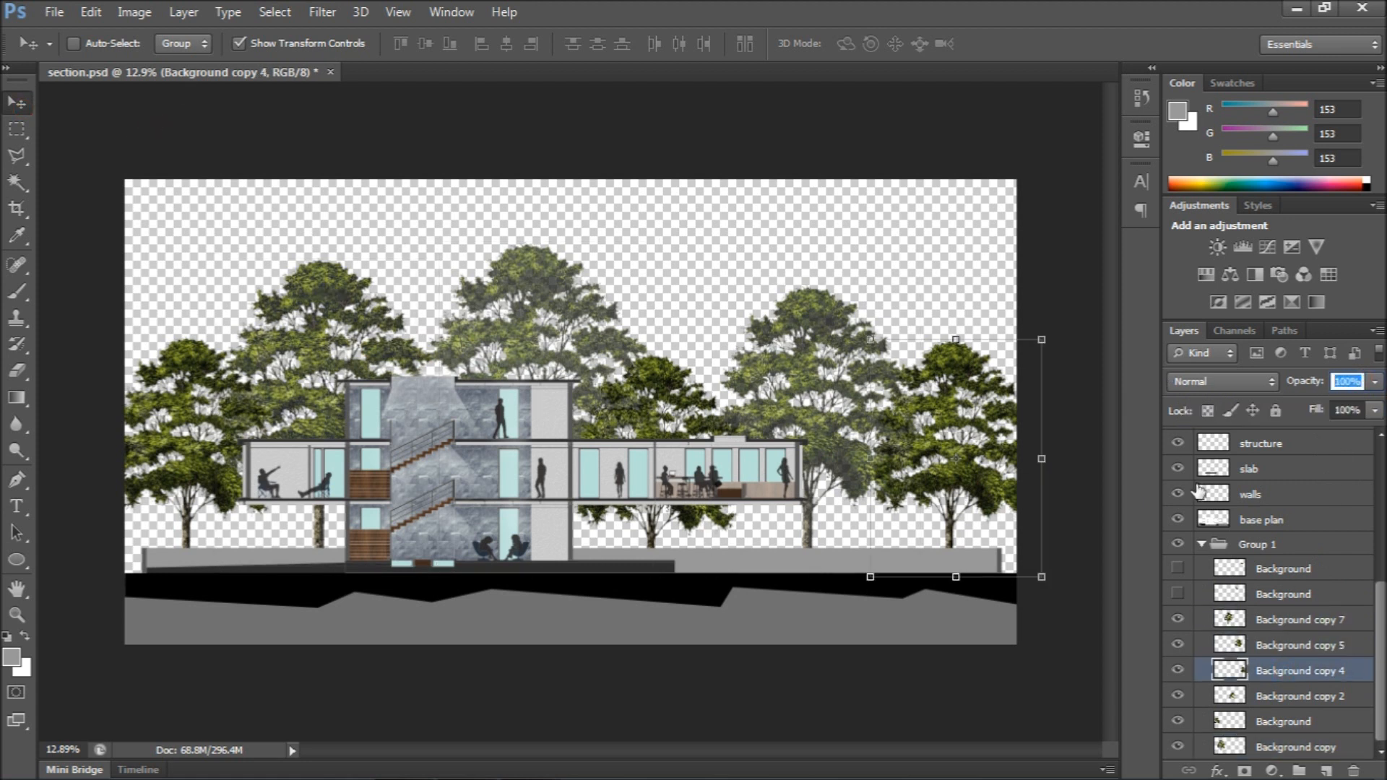
pyautogui.scroll(3, 1200, 491)
pyautogui.scroll(-5, 1345, 383)
pyautogui.scroll(-3, 1300, 614)
pyautogui.click(1309, 695)
pyautogui.write('96')
pyautogui.press('Return')
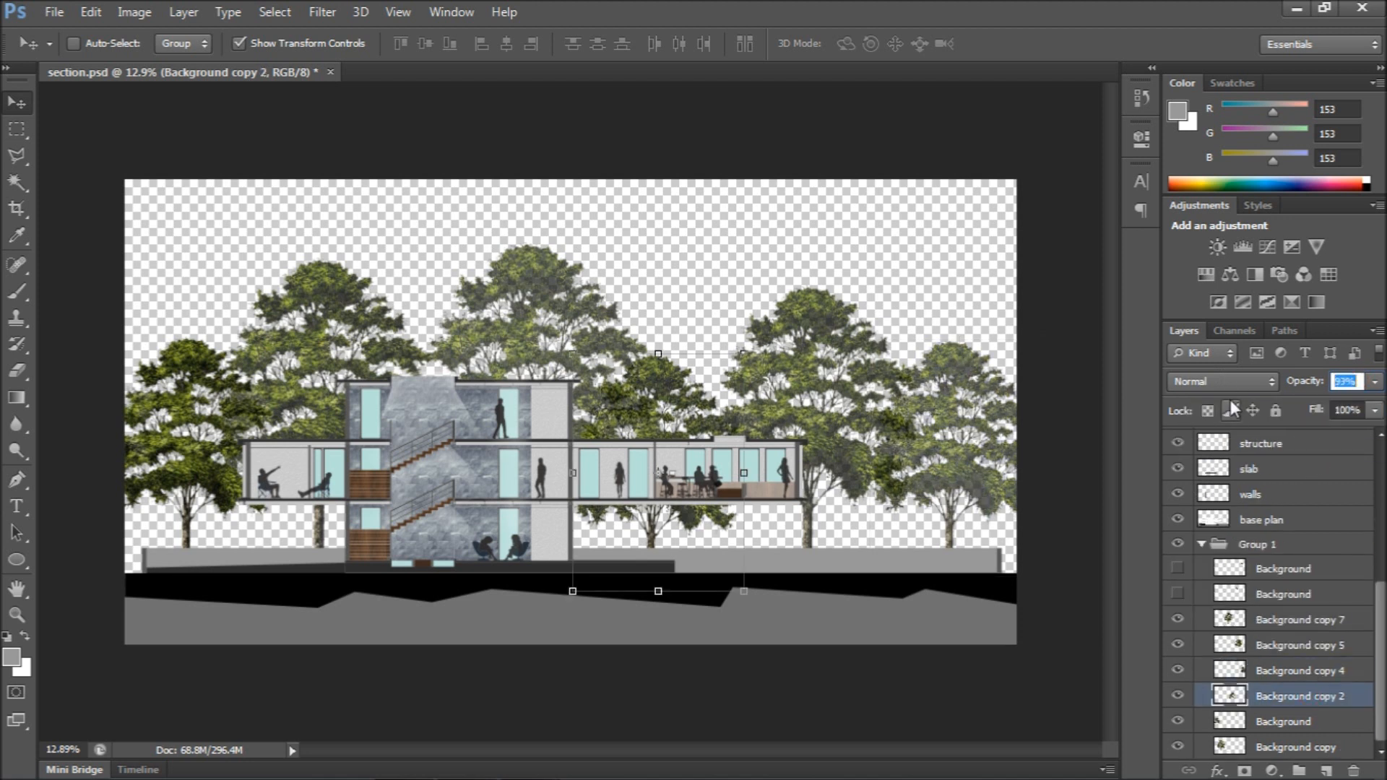
pyautogui.click(1286, 671)
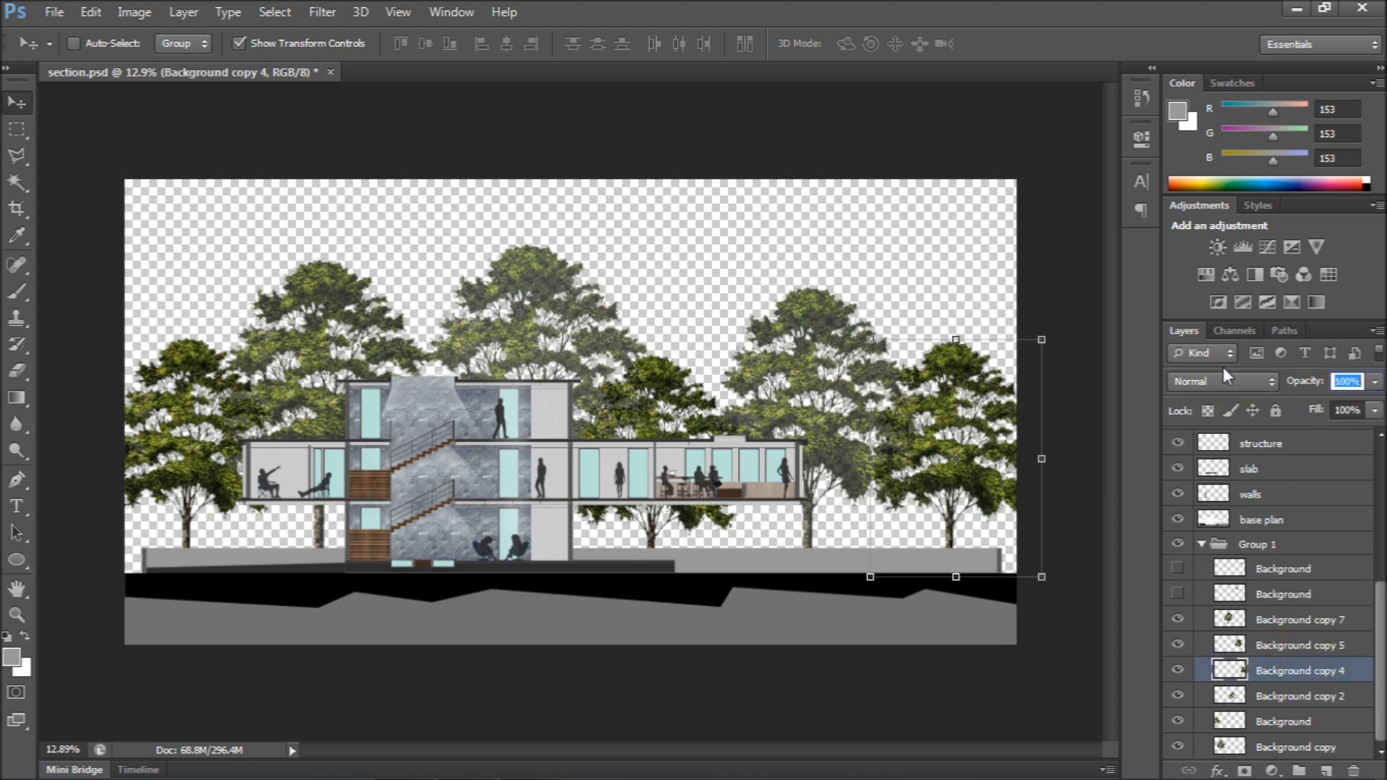
pyautogui.click(1273, 748)
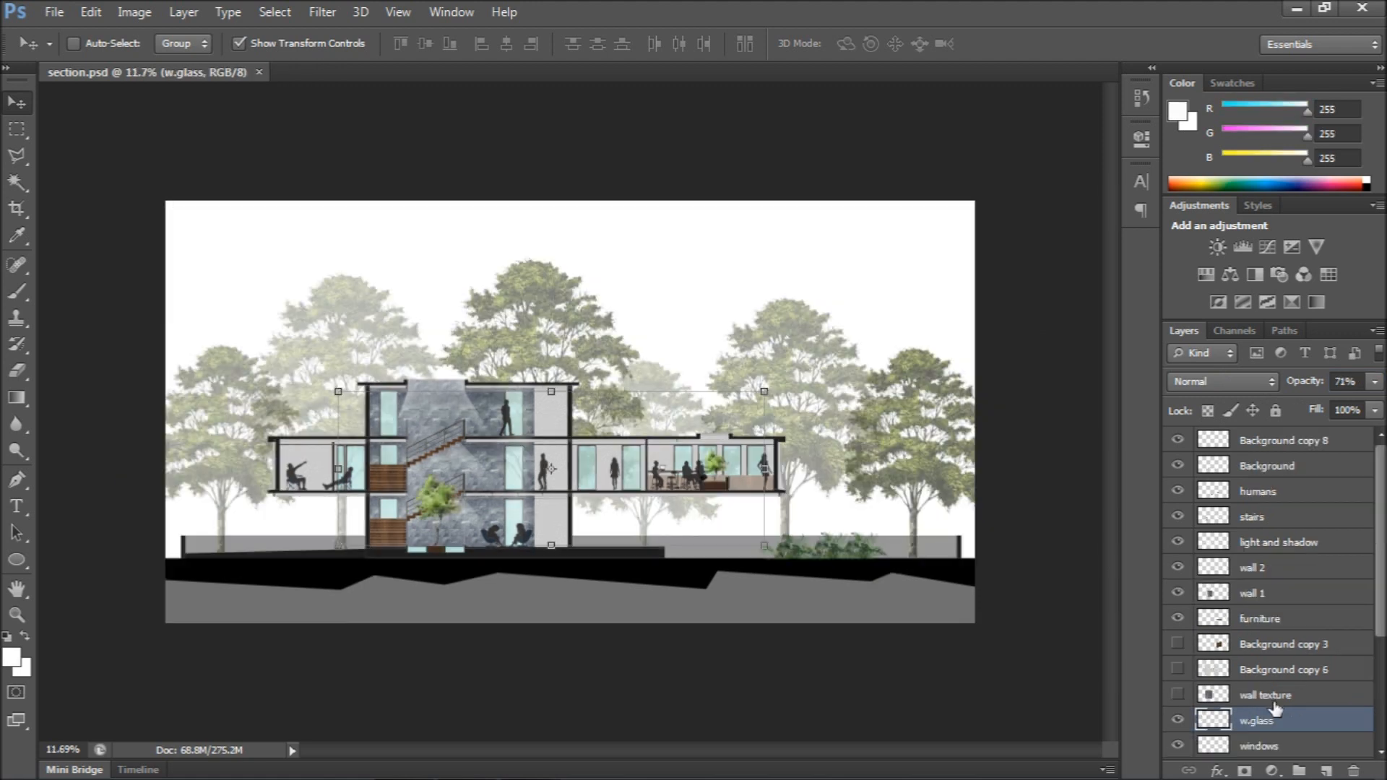
# Select all similar window panes on the w.glass layer with the Magic Wand
pyautogui.click(1272, 745)
pyautogui.click(1261, 720)
pyautogui.scroll(2, 704, 491)
pyautogui.scroll(1, 704, 491)
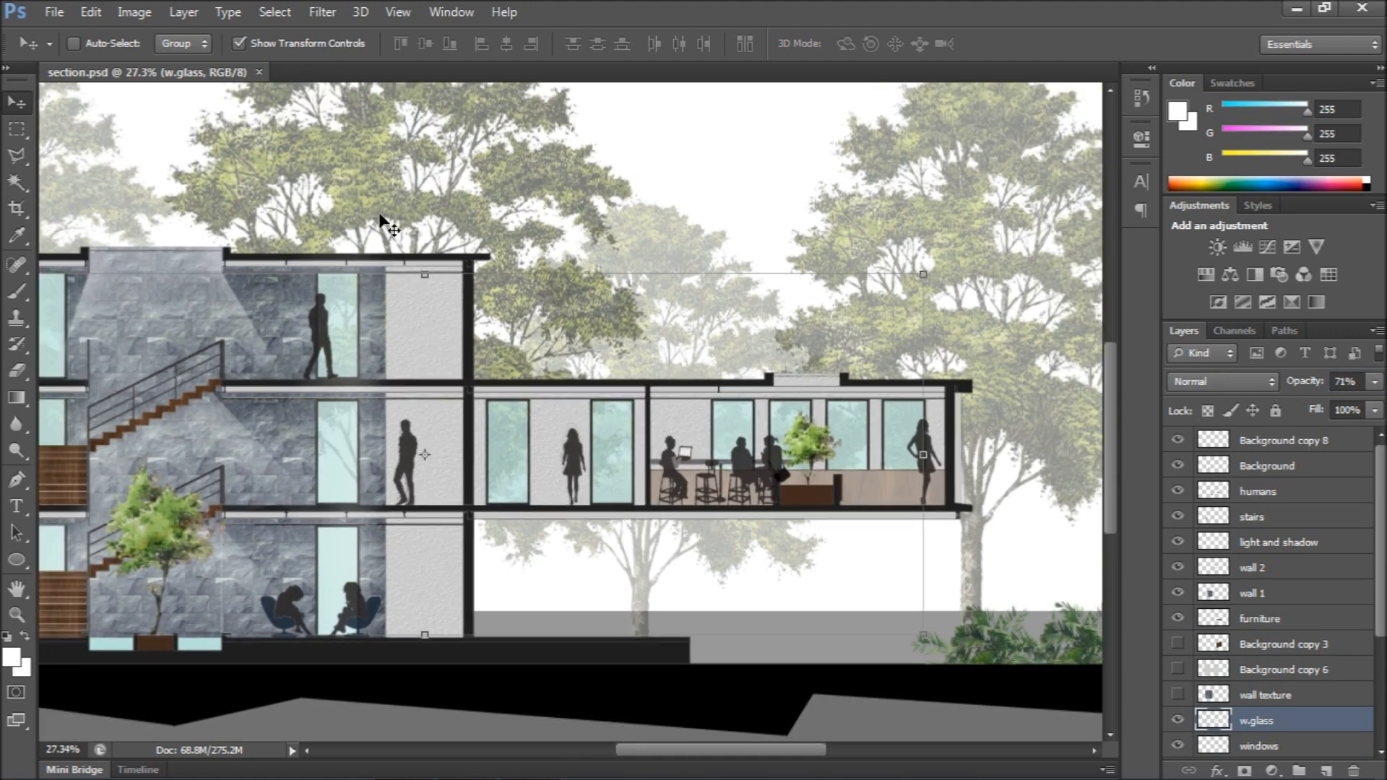
pyautogui.press('w')
pyautogui.click(510, 452)
pyautogui.rightClick(514, 435)
pyautogui.click(596, 511)
# Fill the selected window panes with neutral grey, RGB 130, 130, 130, and keep them selected
pyautogui.click(12, 658)
pyautogui.moveTo(790, 309); pyautogui.dragTo(751, 422)
pyautogui.click(1232, 286)
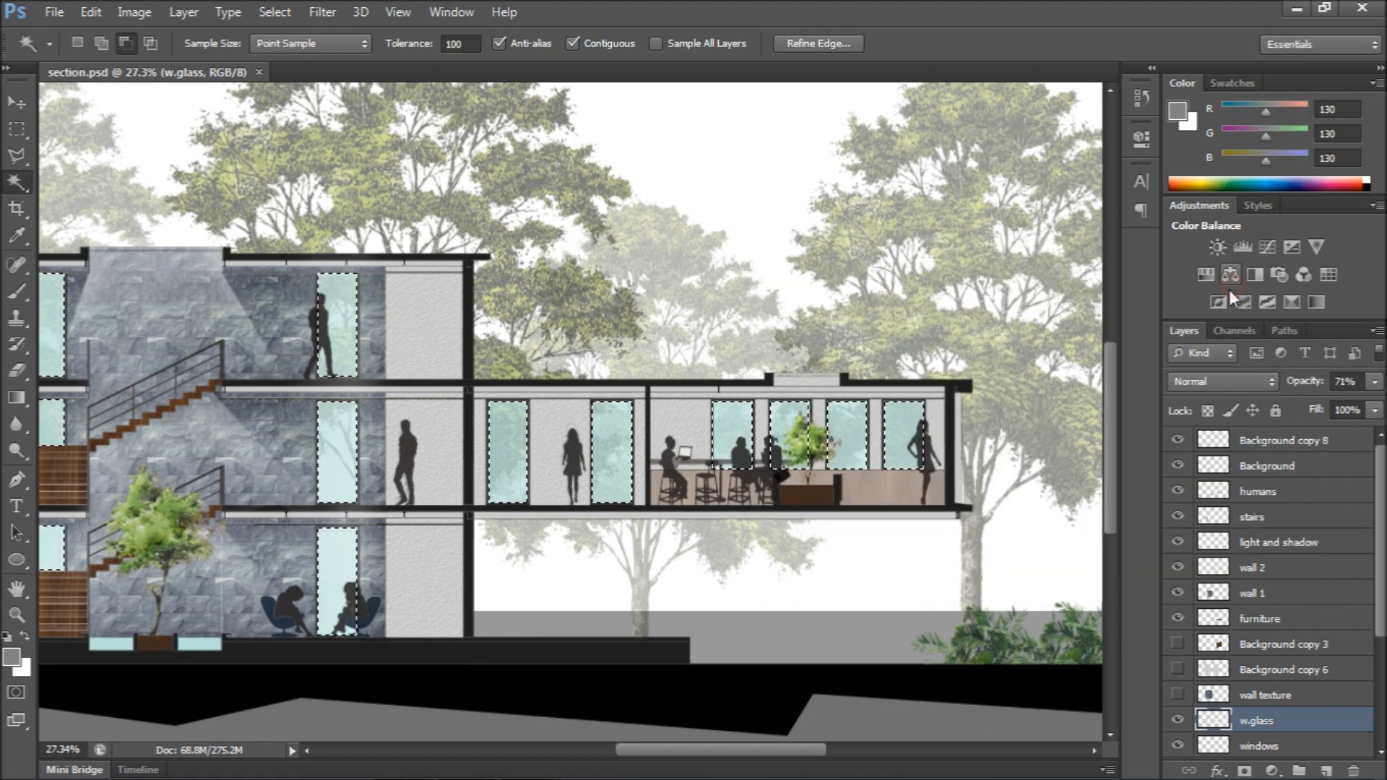
pyautogui.hotkey('alt', 'BackSpace')
pyautogui.hotkey('ctrl', 'd')
pyautogui.click(6, 109)
pyautogui.scroll(-4, 719, 232)
pyautogui.scroll(1, 405, 220)
pyautogui.hotkey('ctrl', 'z')
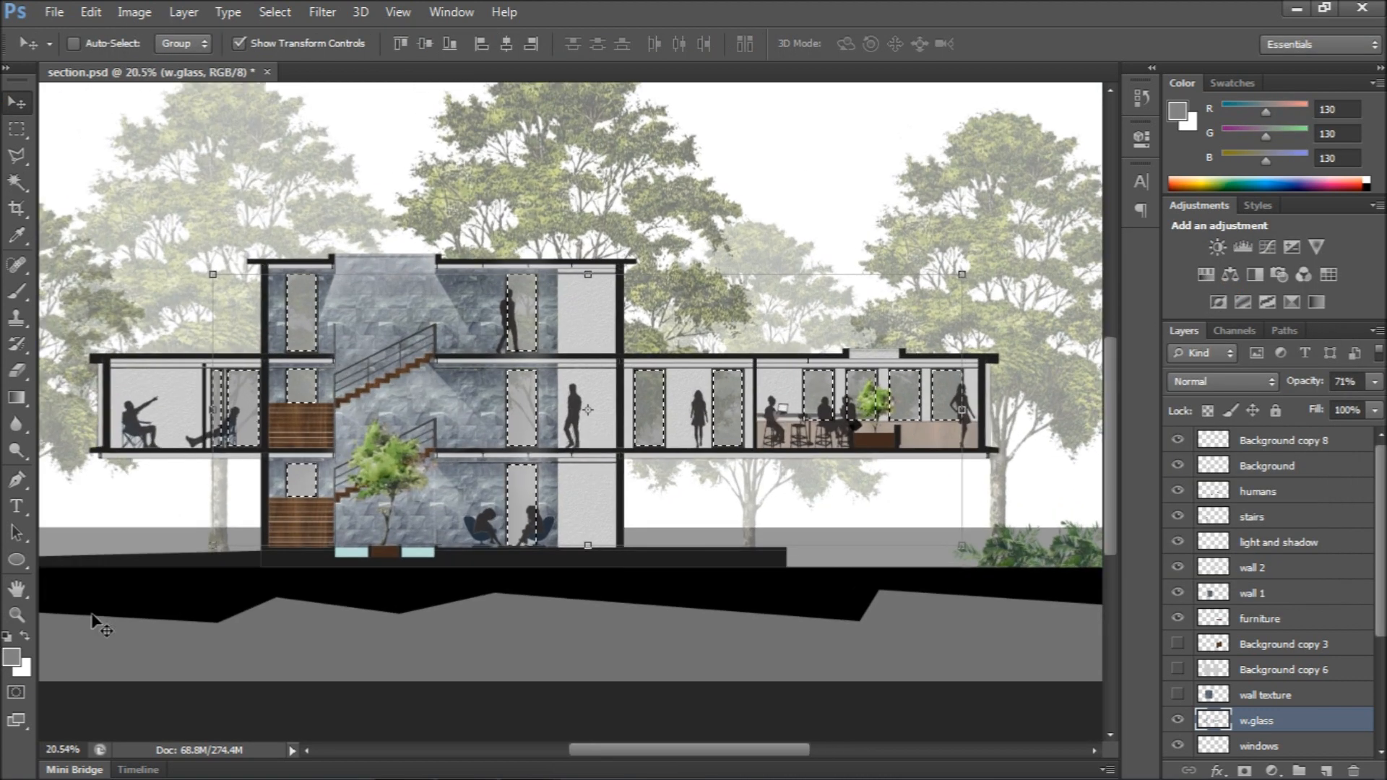
# Fill the selected window panes with pale blue-grey, hex b3c4c6
pyautogui.click(12, 658)
pyautogui.click(1070, 423)
pyautogui.click(801, 352)
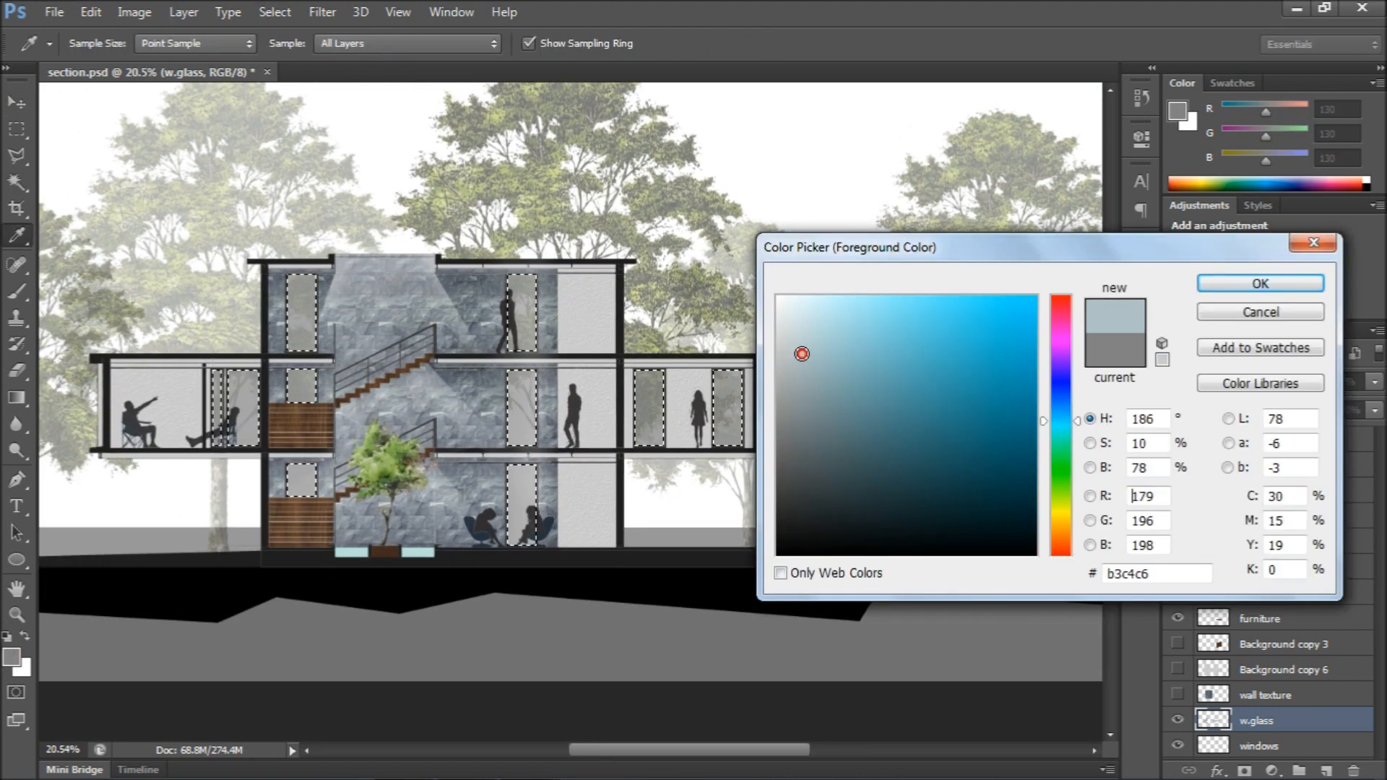
pyautogui.click(1260, 284)
pyautogui.hotkey('alt', 'BackSpace')
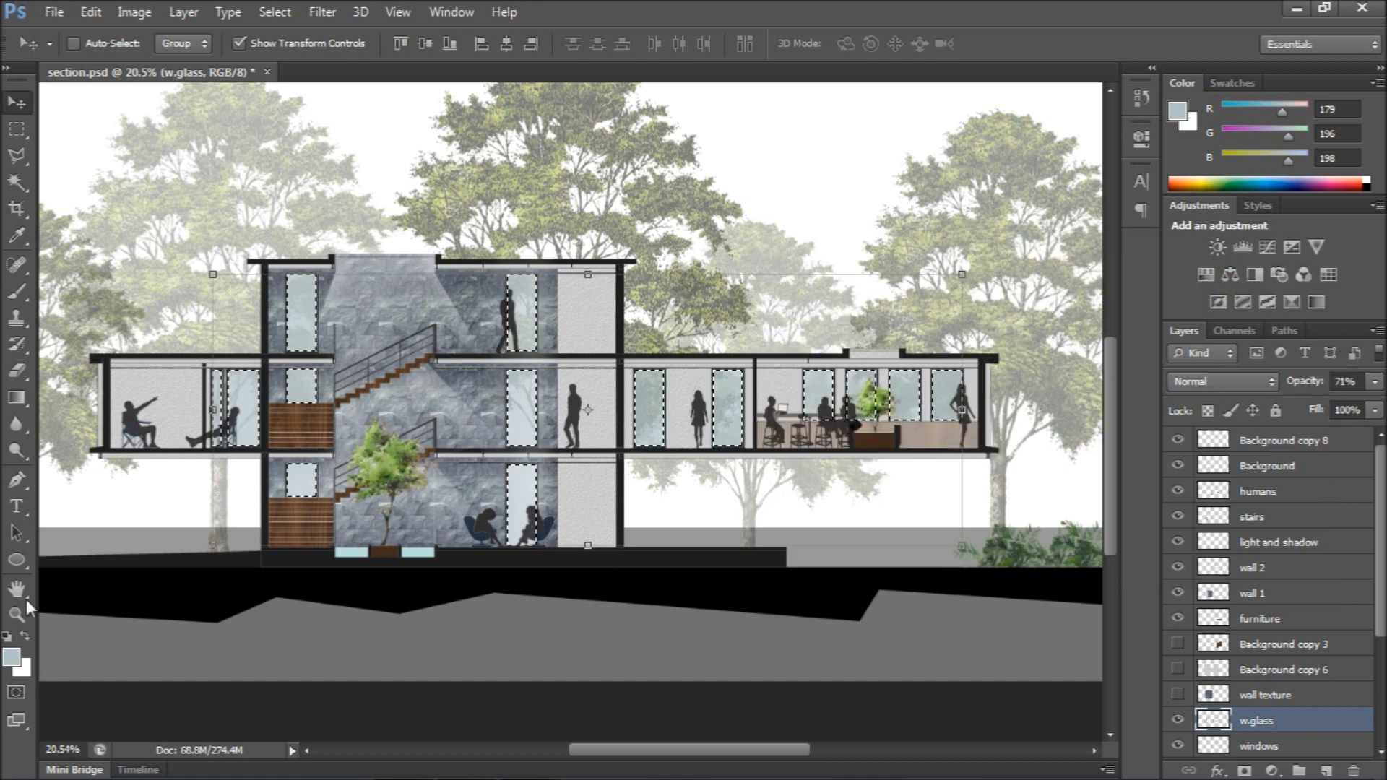
# Fill the window panes with blue-grey RGB 159, 171, 173, clear the selection, and lower the glass layer's opacity
pyautogui.click(12, 658)
pyautogui.click(798, 379)
pyautogui.click(1244, 285)
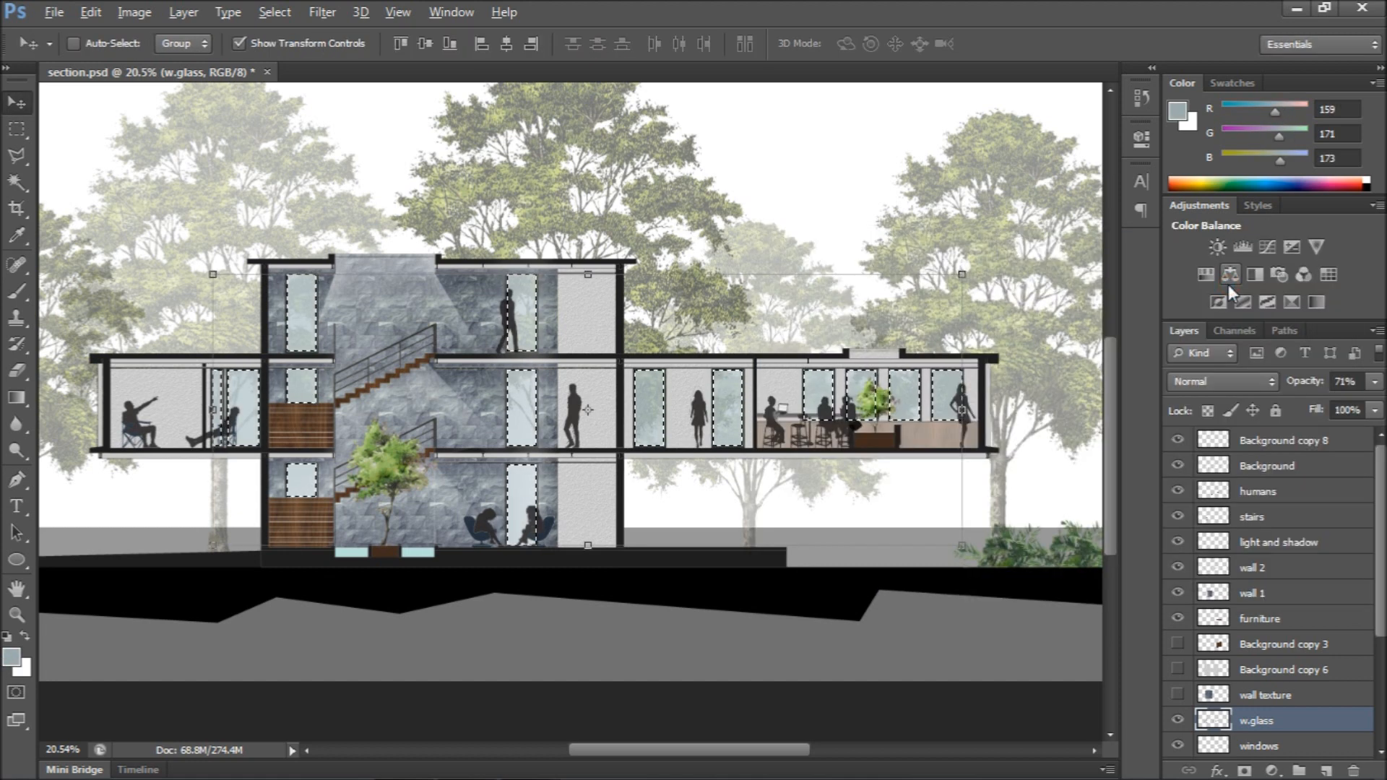
pyautogui.hotkey('alt', 'BackSpace')
pyautogui.hotkey('ctrl', 'd')
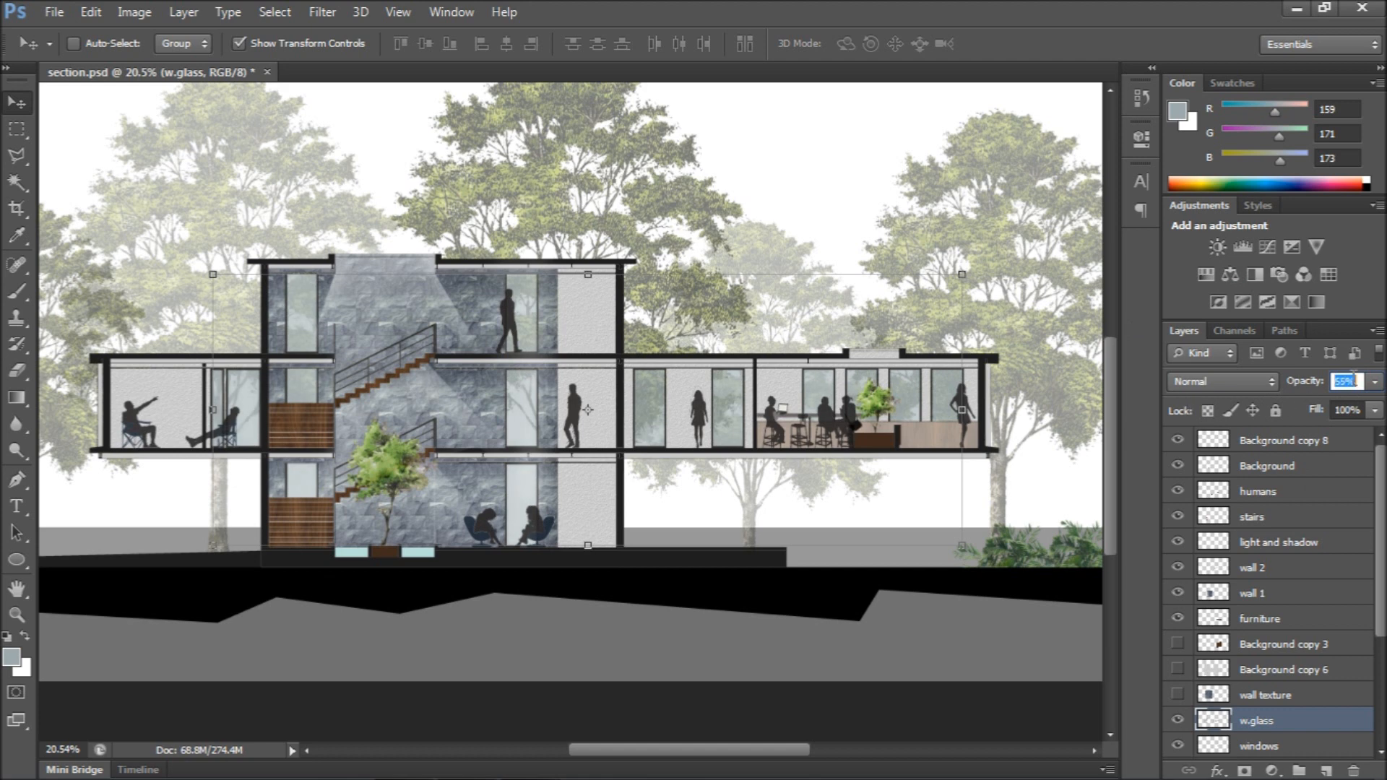
pyautogui.scroll(-9, 1356, 379)
pyautogui.scroll(-4, 1355, 377)
pyautogui.scroll(15, 1354, 377)
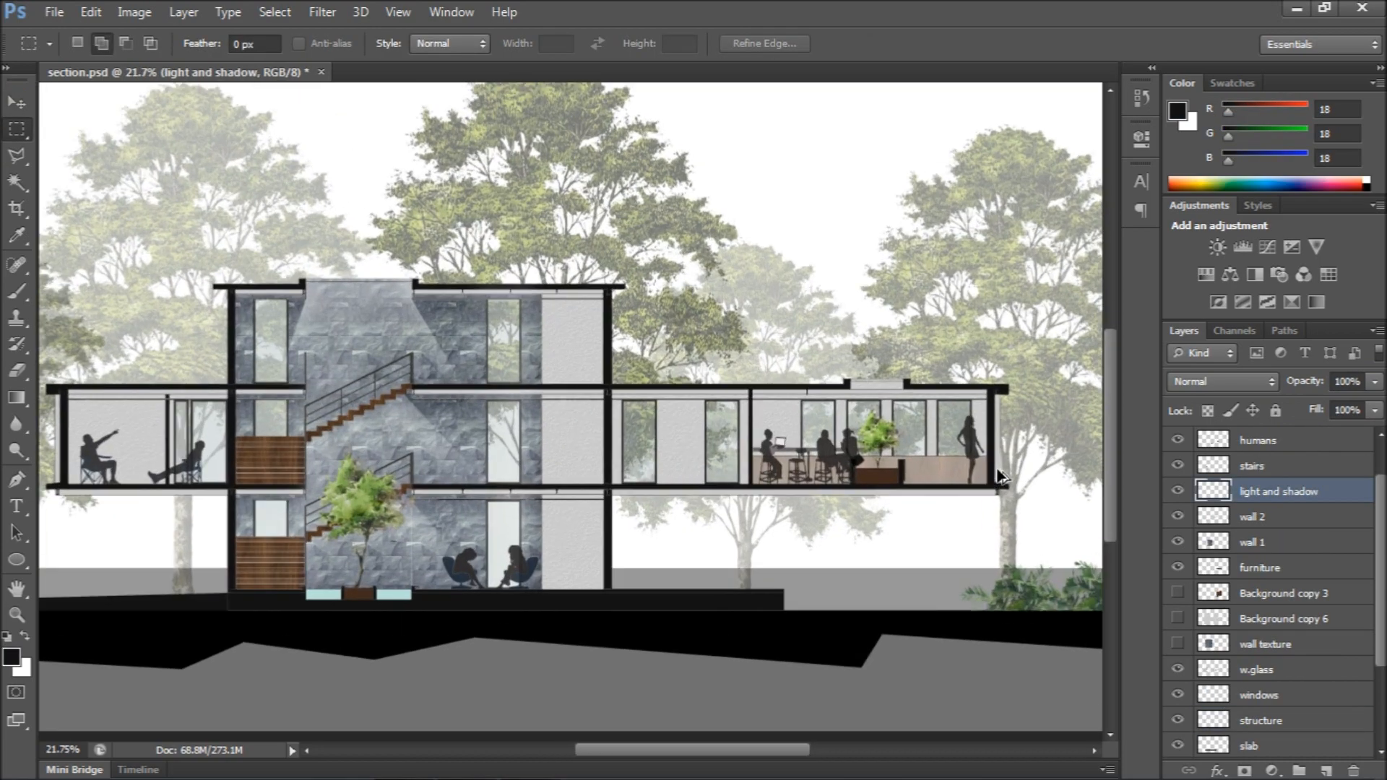
# Outline a light cone from the right wing's skylight down to the floor with the Polygonal Lasso on the light and shadow layer
pyautogui.scroll(5, 867, 419)
pyautogui.press('l')
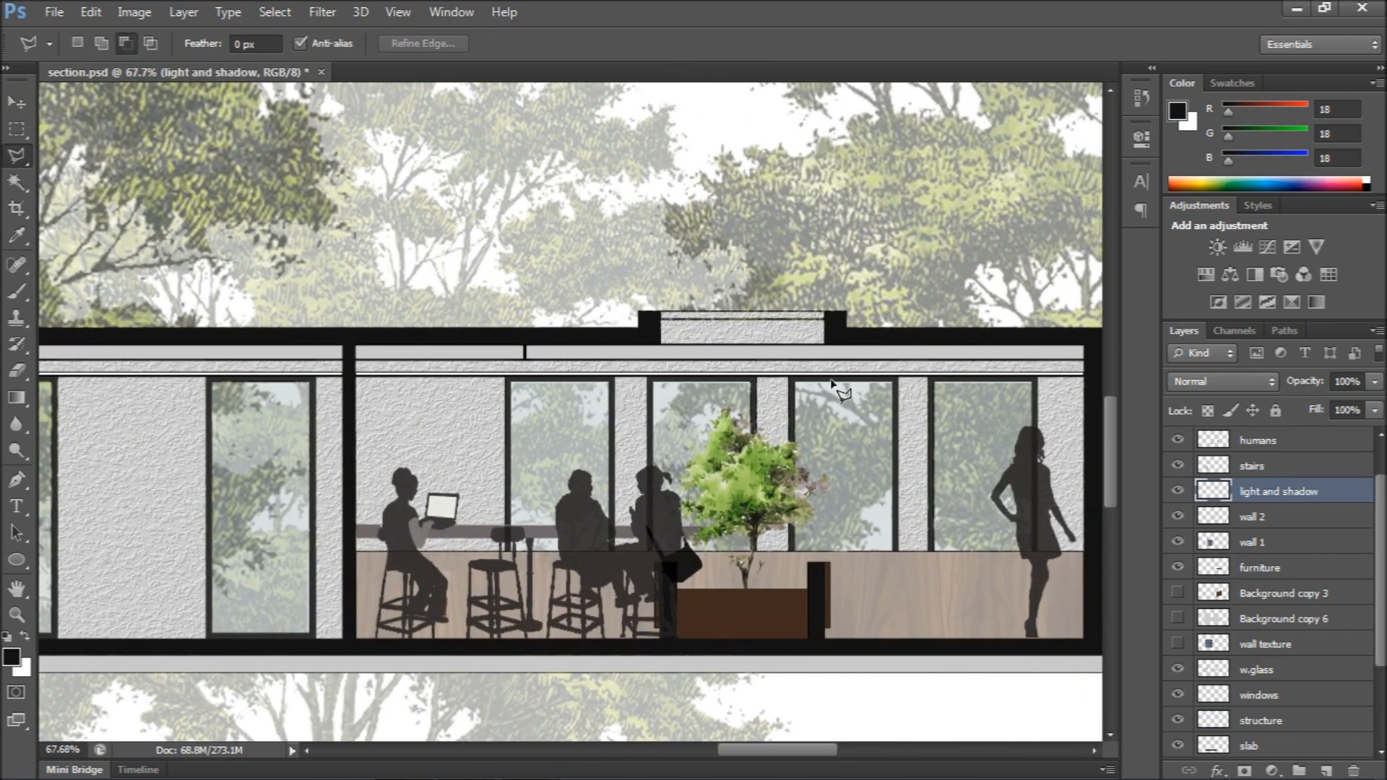
pyautogui.scroll(1, 826, 359)
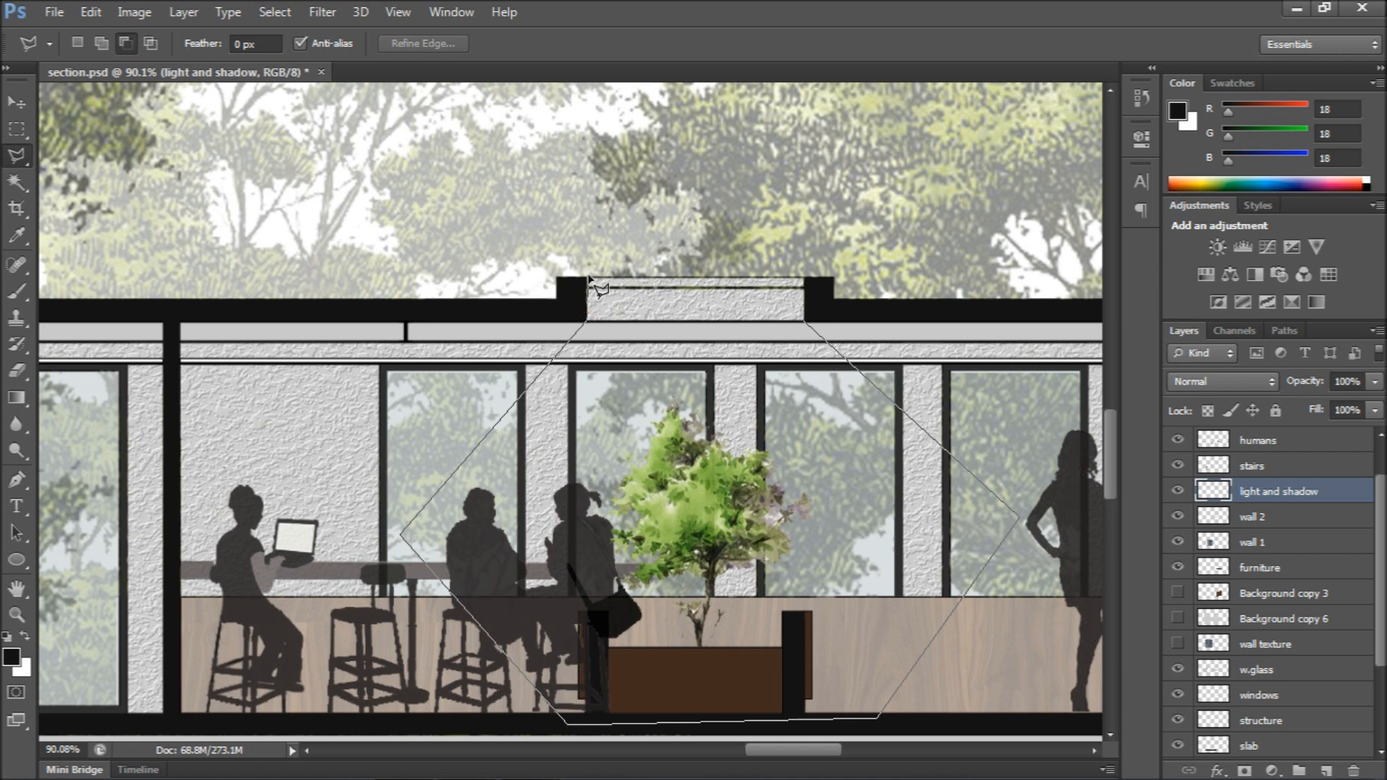
pyautogui.click(807, 325)
# Paint white light inside the selected cone below the right wing's skylight with a 168 px brush at 10% opacity, and clear the selection
pyautogui.press('b')
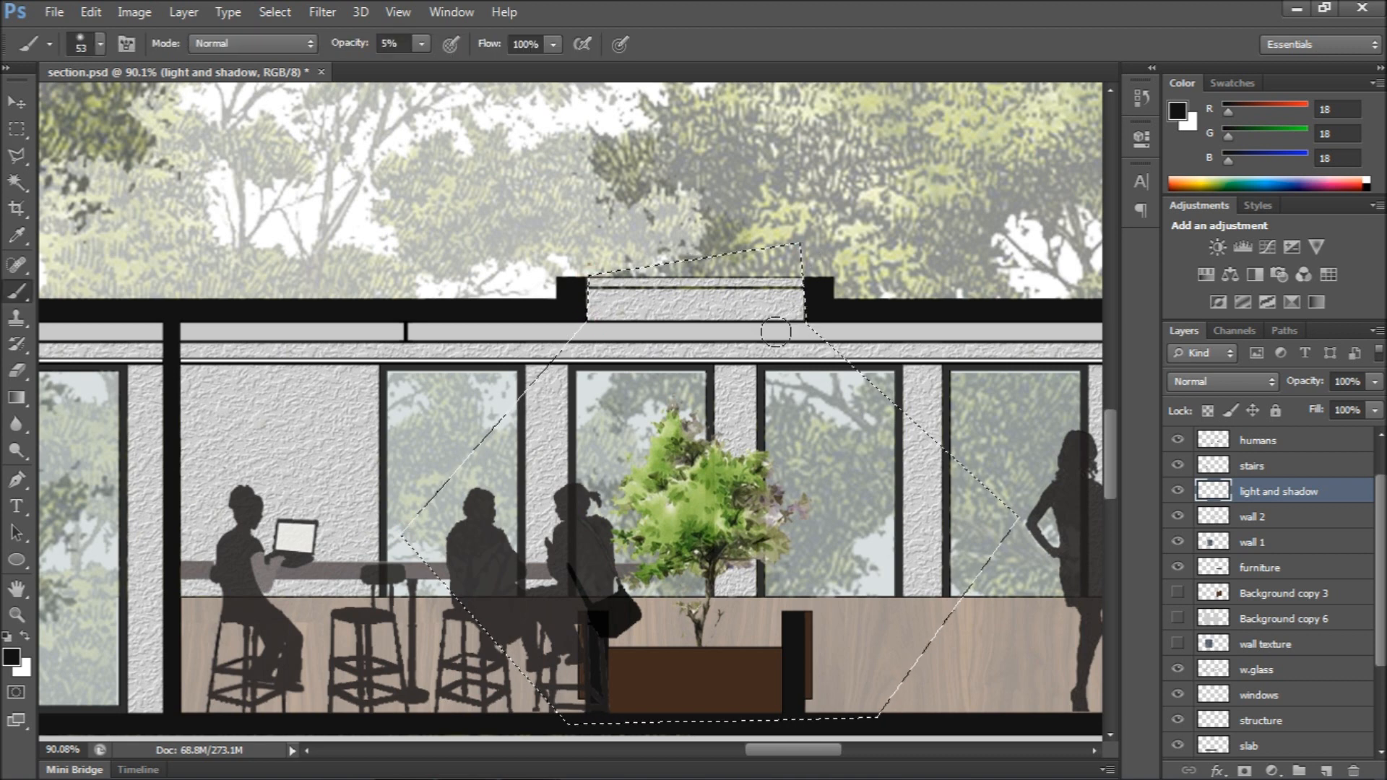
pyautogui.click(12, 657)
pyautogui.moveTo(814, 373); pyautogui.dragTo(738, 247)
pyautogui.click(1260, 283)
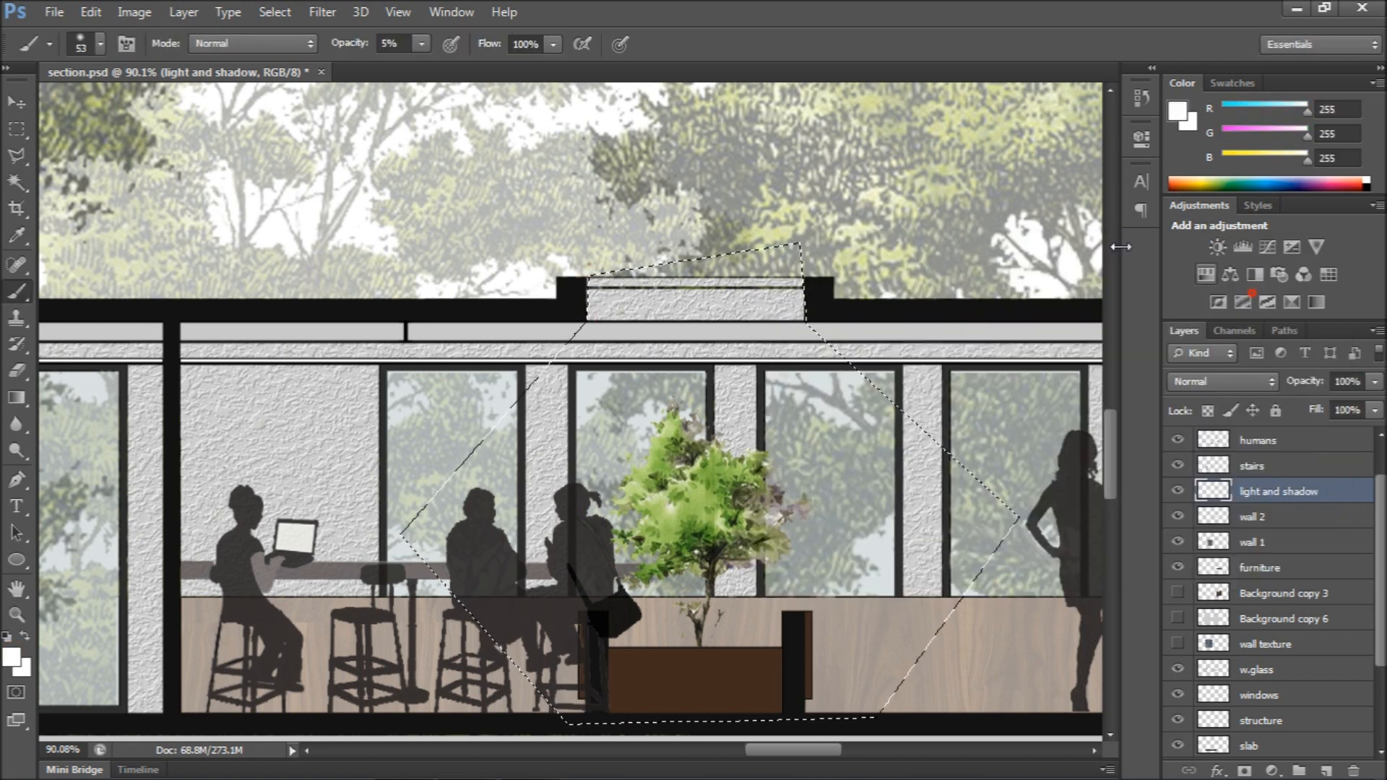
pyautogui.click(100, 44)
pyautogui.click(100, 44)
pyautogui.scroll(-5, 587, 270)
pyautogui.scroll(2, 588, 405)
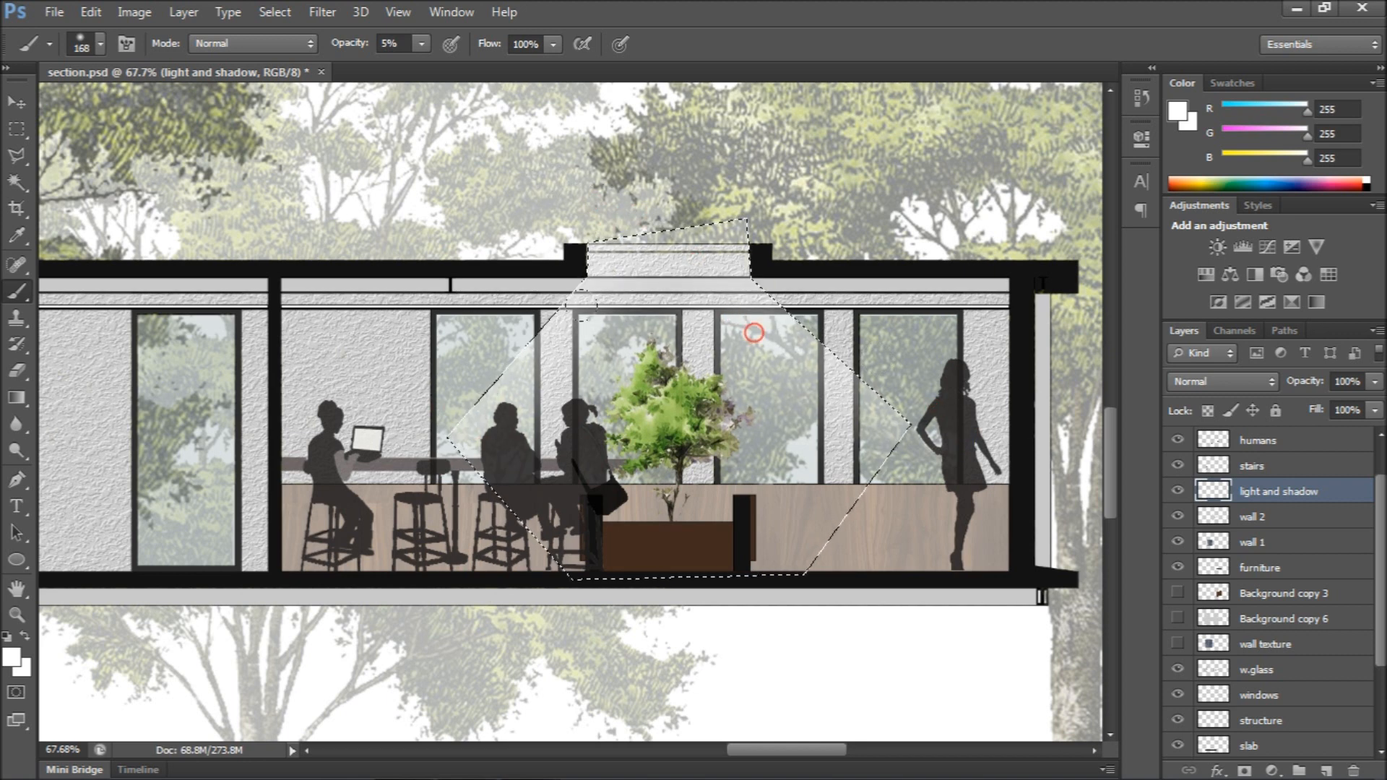
pyautogui.press('1')
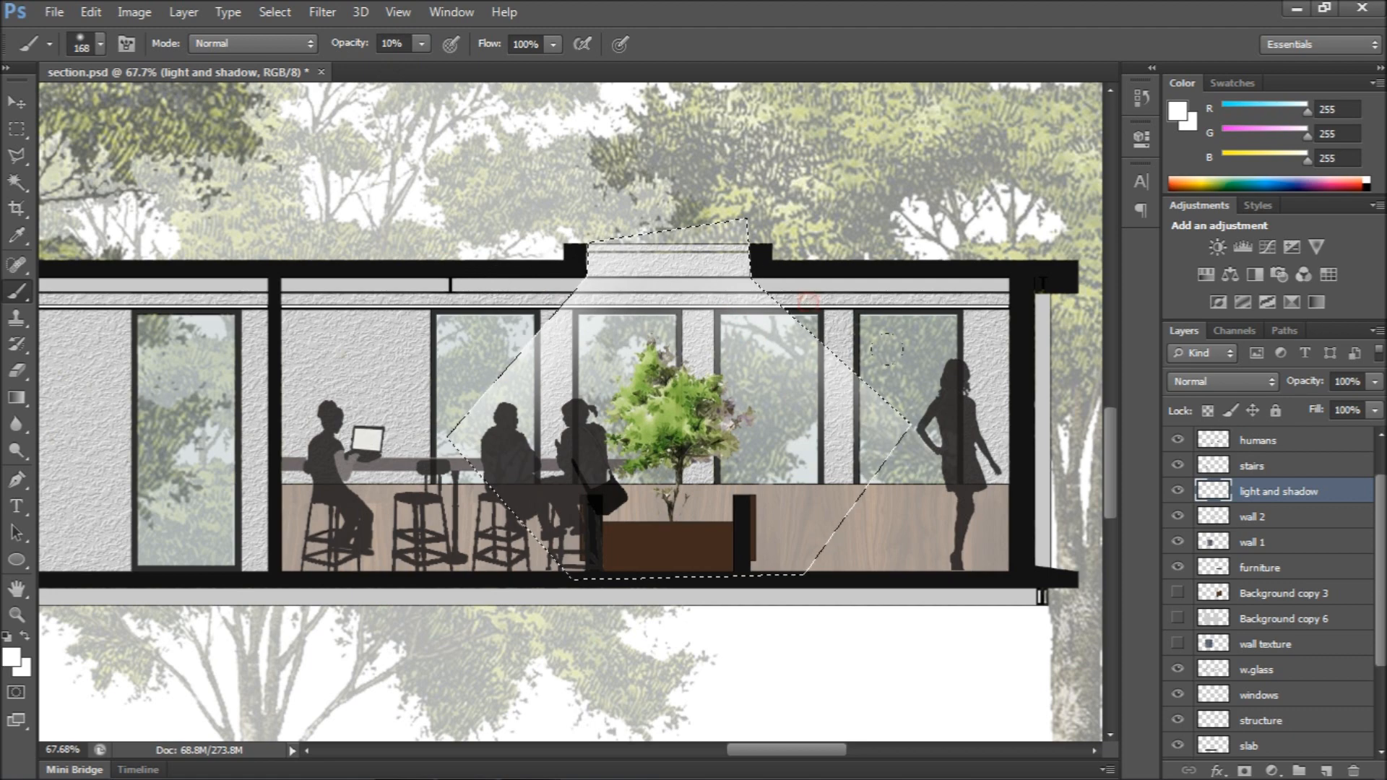
pyautogui.moveTo(799, 272); pyautogui.dragTo(523, 340)
pyautogui.press('d')
pyautogui.hotkey('ctrl', 'd')
# Delete the painted light above the ceiling line at the right wing's skylight using a rectangular selection, and clear the selection
pyautogui.scroll(-6, 875, 347)
pyautogui.hotkey('ctrl', 'shift', 'd')
pyautogui.scroll(1, 874, 345)
pyautogui.press('e')
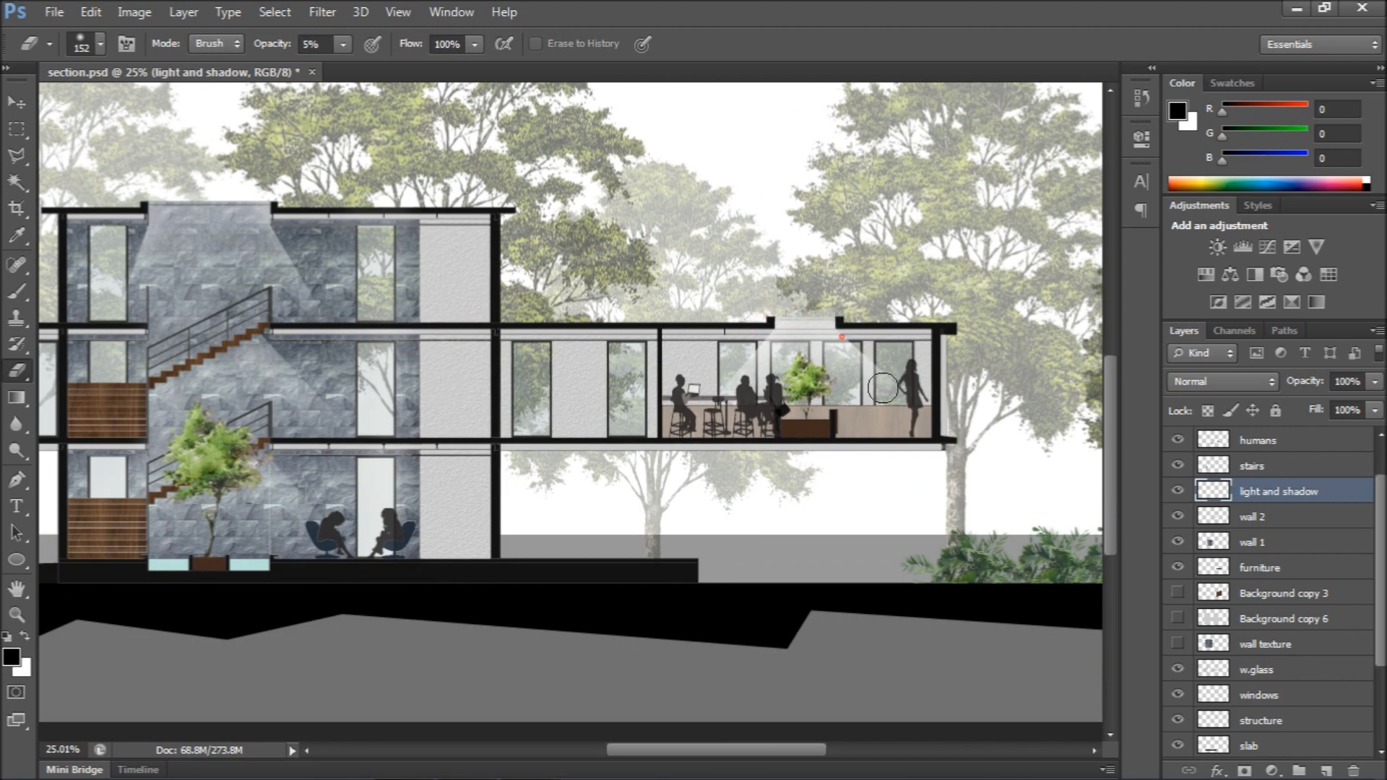
pyautogui.scroll(10, 830, 322)
pyautogui.press('m')
pyautogui.moveTo(375, 152)
pyautogui.mouseDown()
pyautogui.moveTo(877, 285)
pyautogui.moveTo(936, 287)
pyautogui.mouseUp()
pyautogui.press('Delete')
pyautogui.hotkey('ctrl', 'd')
pyautogui.scroll(-5, 900, 268)
pyautogui.scroll(1, 907, 275)
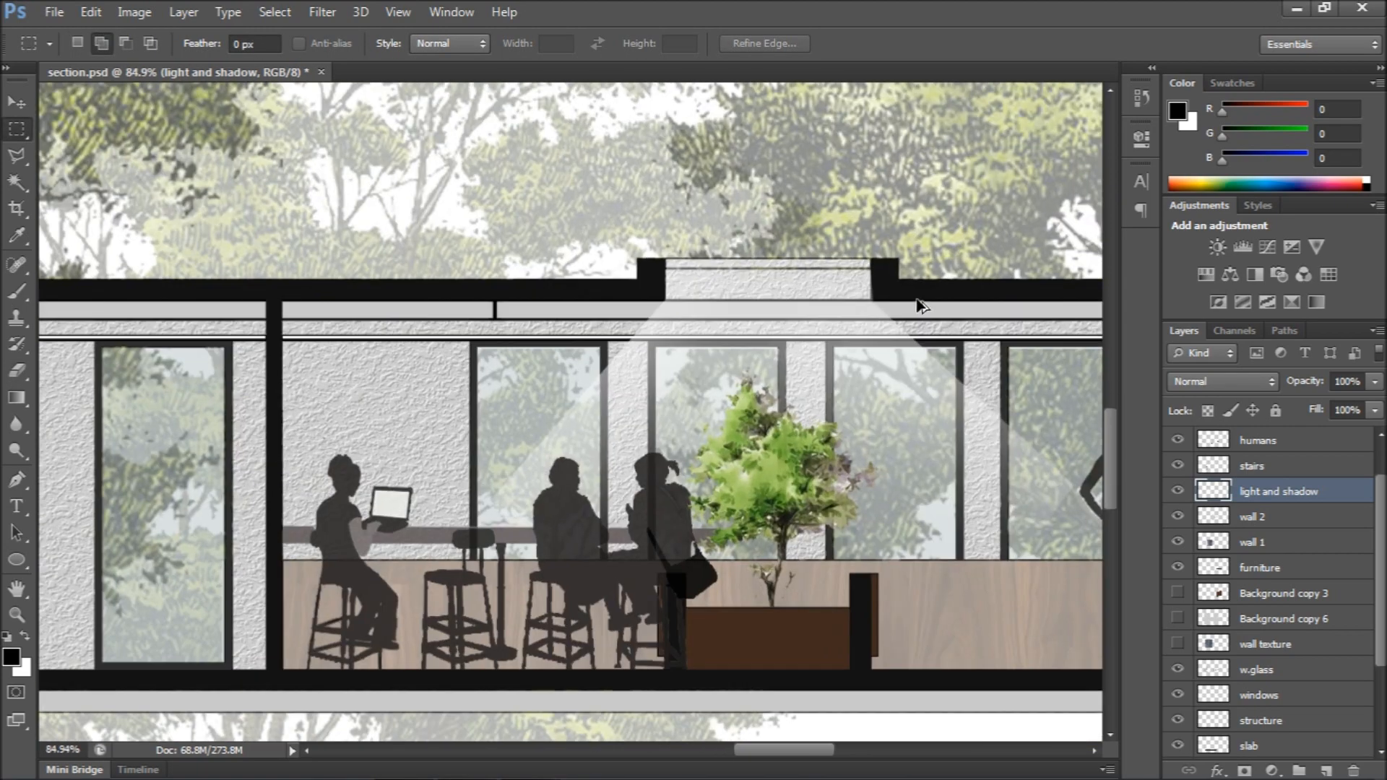
pyautogui.scroll(-4, 914, 285)
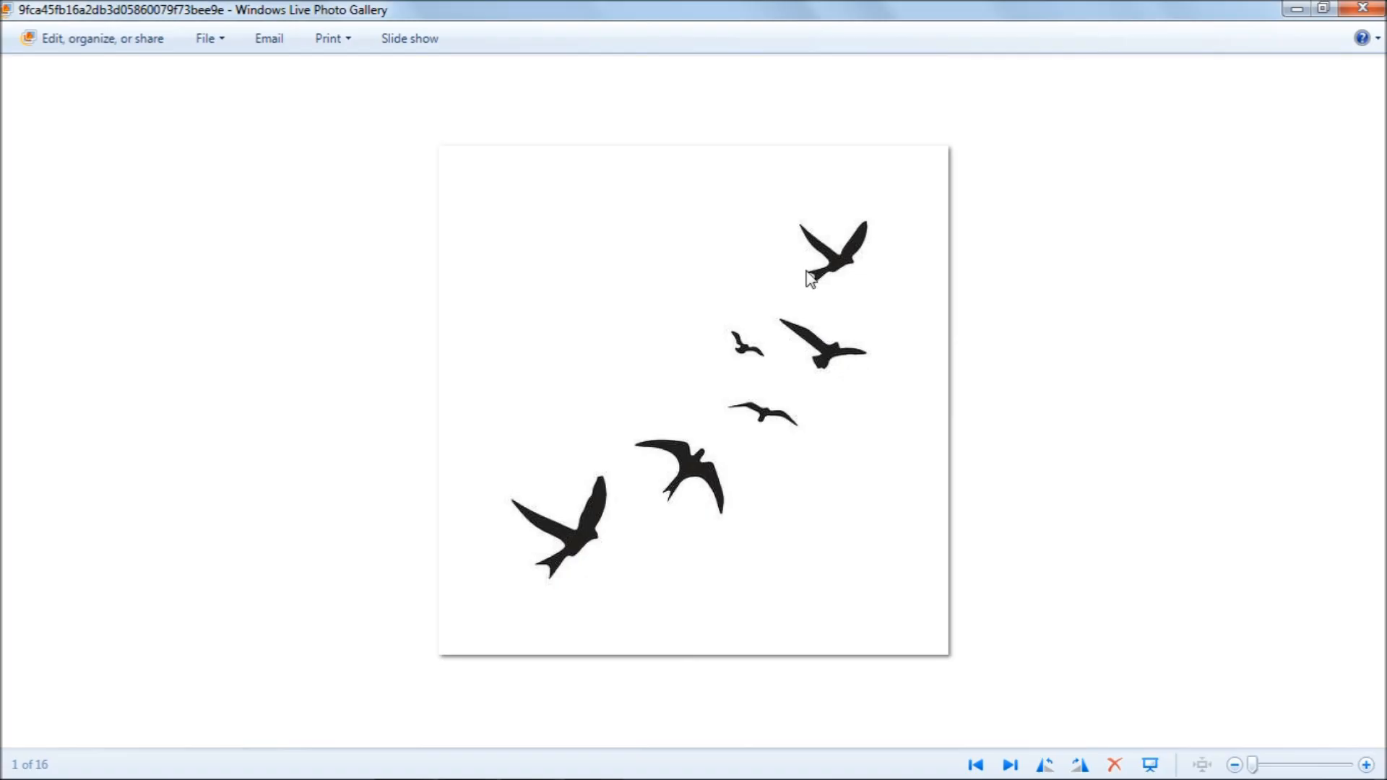
# Open the flying birds picture in Photoshop, duplicate its layer into section.psd, and close the picture
pyautogui.rightClick(808, 273)
pyautogui.moveTo(939, 284)
pyautogui.click(1076, 329)
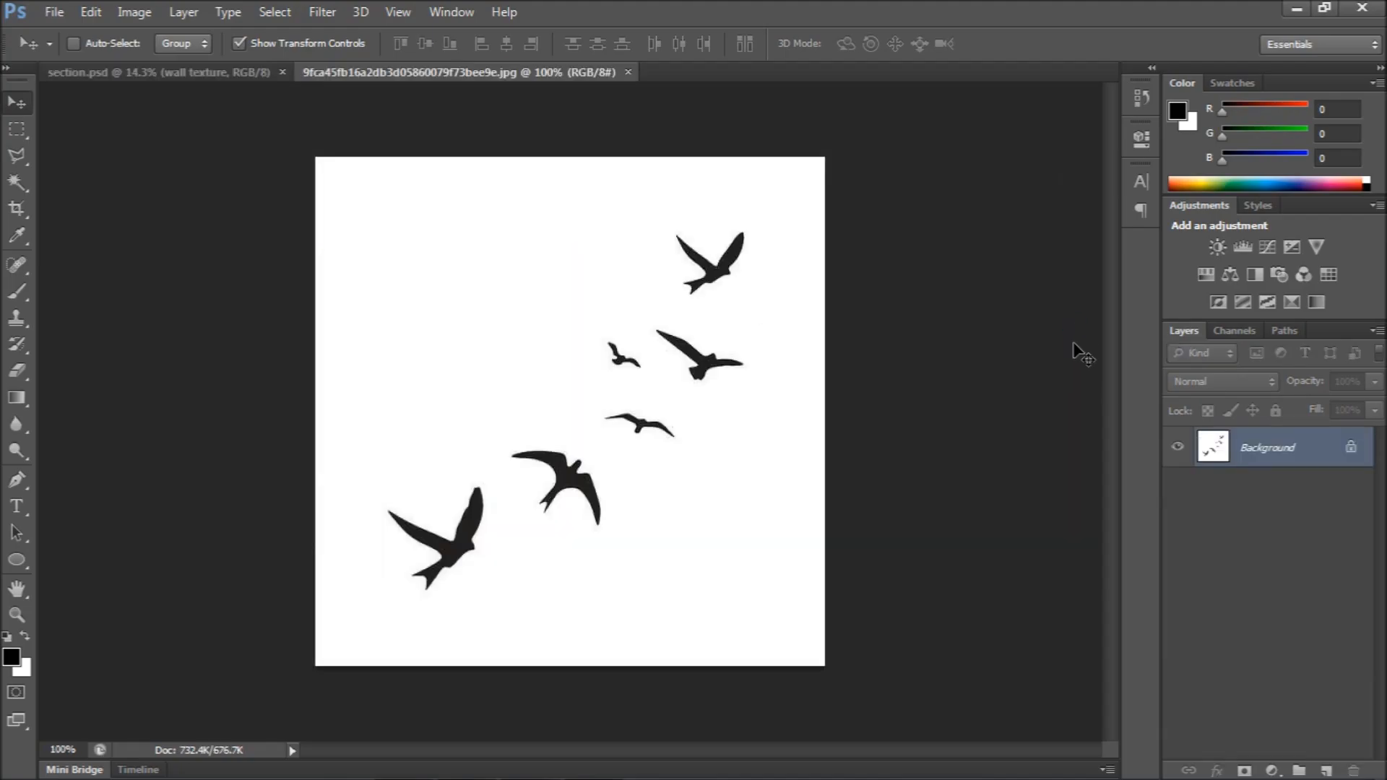
pyautogui.rightClick(1271, 448)
pyautogui.click(1241, 486)
pyautogui.click(795, 303)
pyautogui.click(826, 312)
pyautogui.click(879, 226)
pyautogui.click(638, 73)
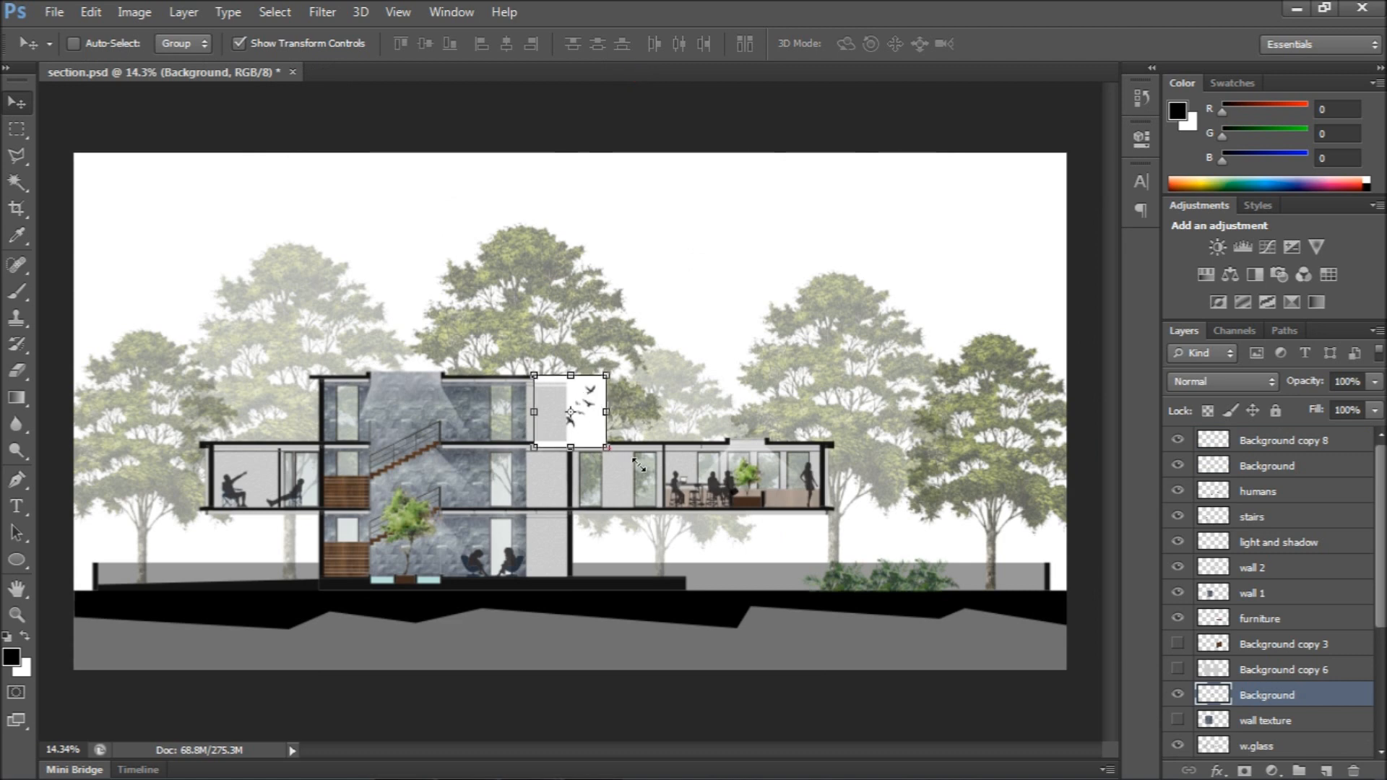
# Enlarge the birds picture, apply the transformation, and place it in the sky between the central tree and the tree over the right wing
pyautogui.moveTo(606, 448); pyautogui.dragTo(684, 523)
pyautogui.click(18, 102)
pyautogui.click(596, 313)
pyautogui.moveTo(643, 413); pyautogui.dragTo(779, 243)
# Move the birds picture's layer to the top of the layer stack and rename it birds
pyautogui.moveTo(1266, 695); pyautogui.dragTo(1265, 446)
pyautogui.click(1263, 440)
pyautogui.write('birds')
pyautogui.click(1269, 465)
pyautogui.click(1270, 440)
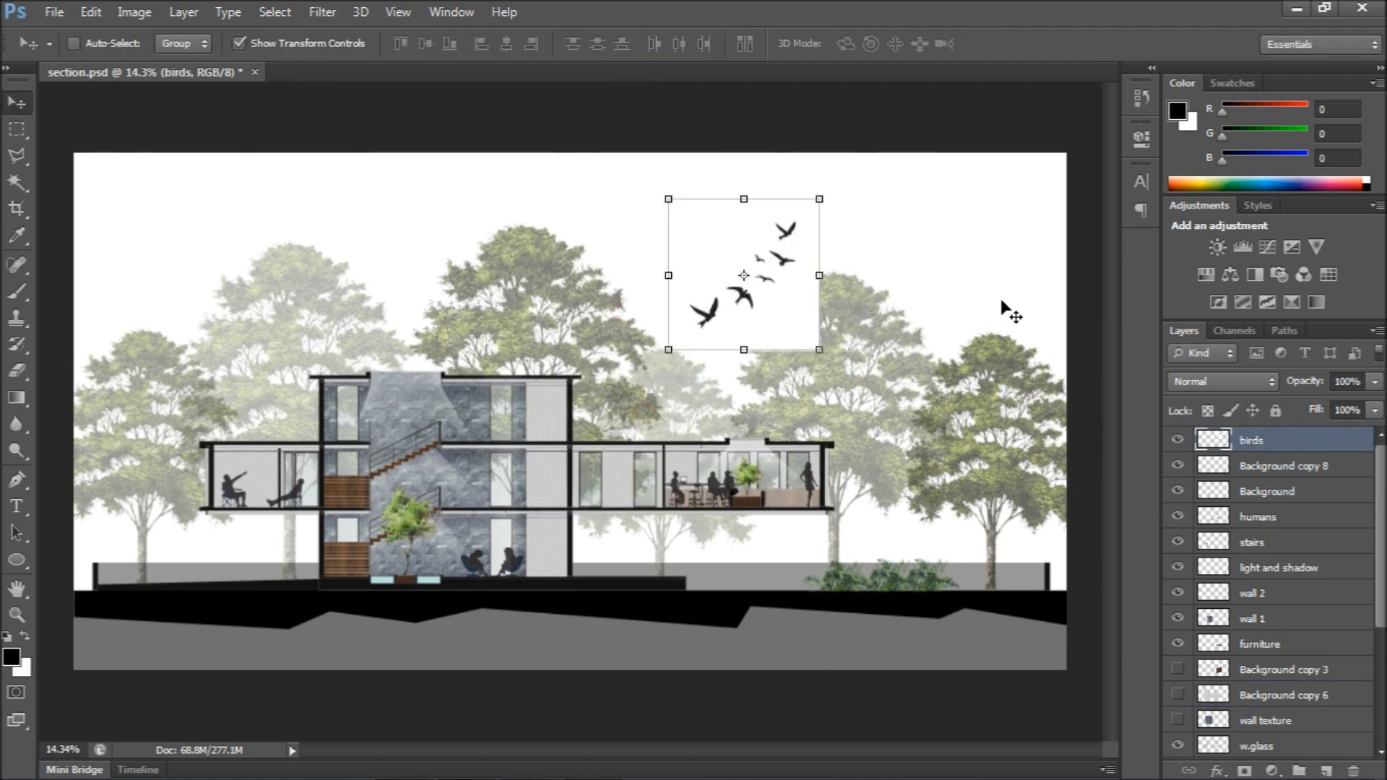
# Delete the white background around the birds with the Magic Wand and clear the selection
pyautogui.scroll(3, 744, 233)
pyautogui.press('w')
pyautogui.click(743, 233)
pyautogui.press('Delete')
pyautogui.hotkey('ctrl', 'd')
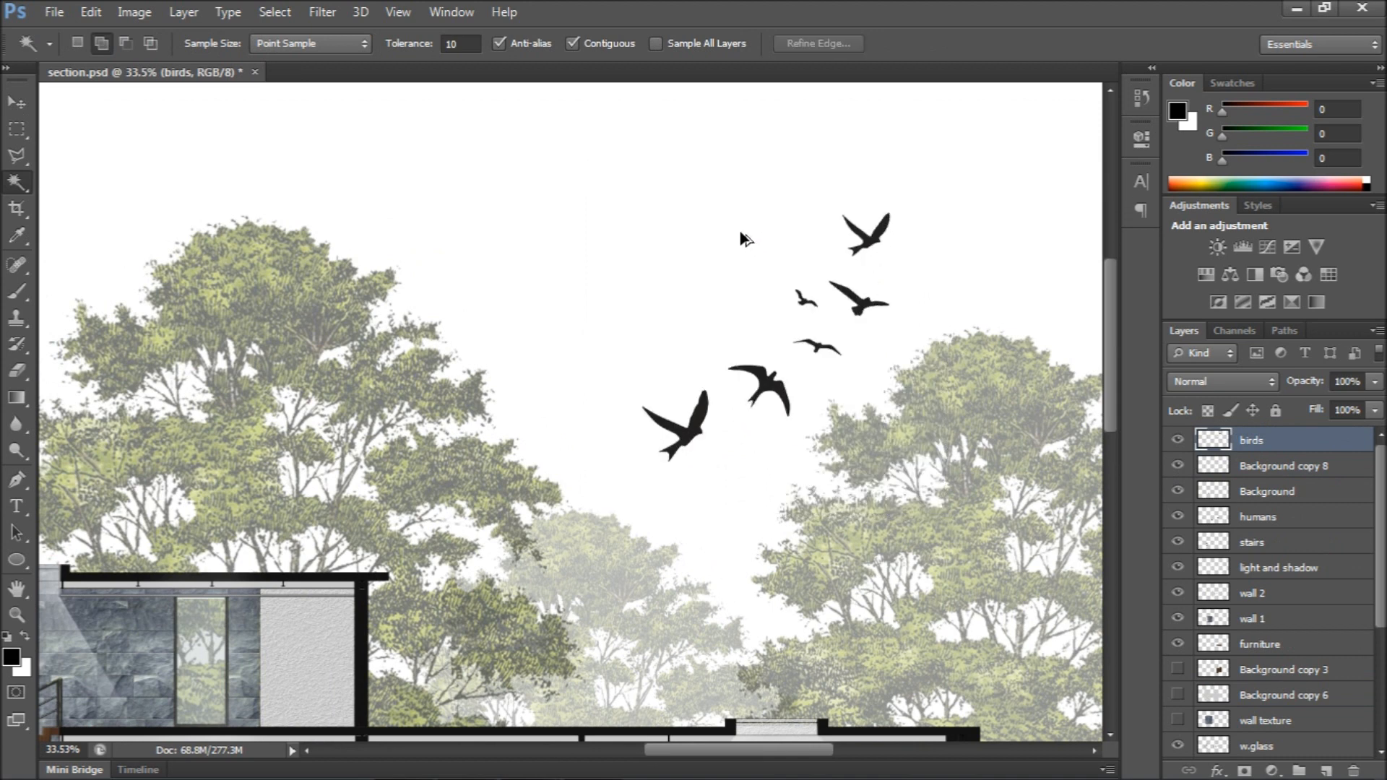
pyautogui.hotkey('ctrl', '0')
# Save the document, scale the birds down proportionally in the sky, and apply the transformation
pyautogui.press('v')
pyautogui.click(1264, 466)
pyautogui.hotkey('ctrl', 's')
pyautogui.click(1254, 440)
pyautogui.moveTo(680, 237); pyautogui.dragTo(706, 267)
pyautogui.click(353, 44)
pyautogui.moveTo(740, 325); pyautogui.dragTo(721, 297)
pyautogui.click(17, 103)
pyautogui.click(606, 314)
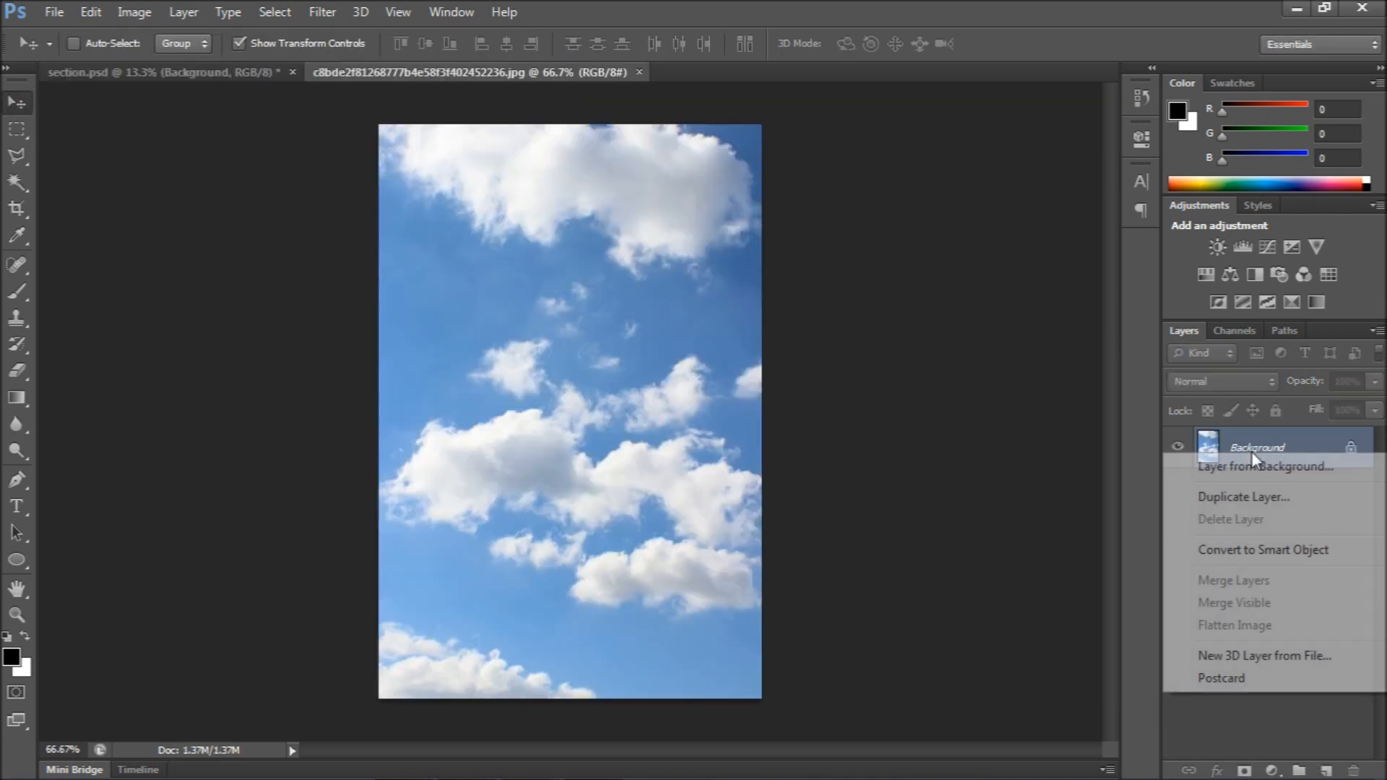
# Duplicate the cloudy sky picture's layer into section.psd and close the picture
pyautogui.click(1243, 499)
pyautogui.click(796, 303)
pyautogui.click(643, 316)
pyautogui.click(848, 232)
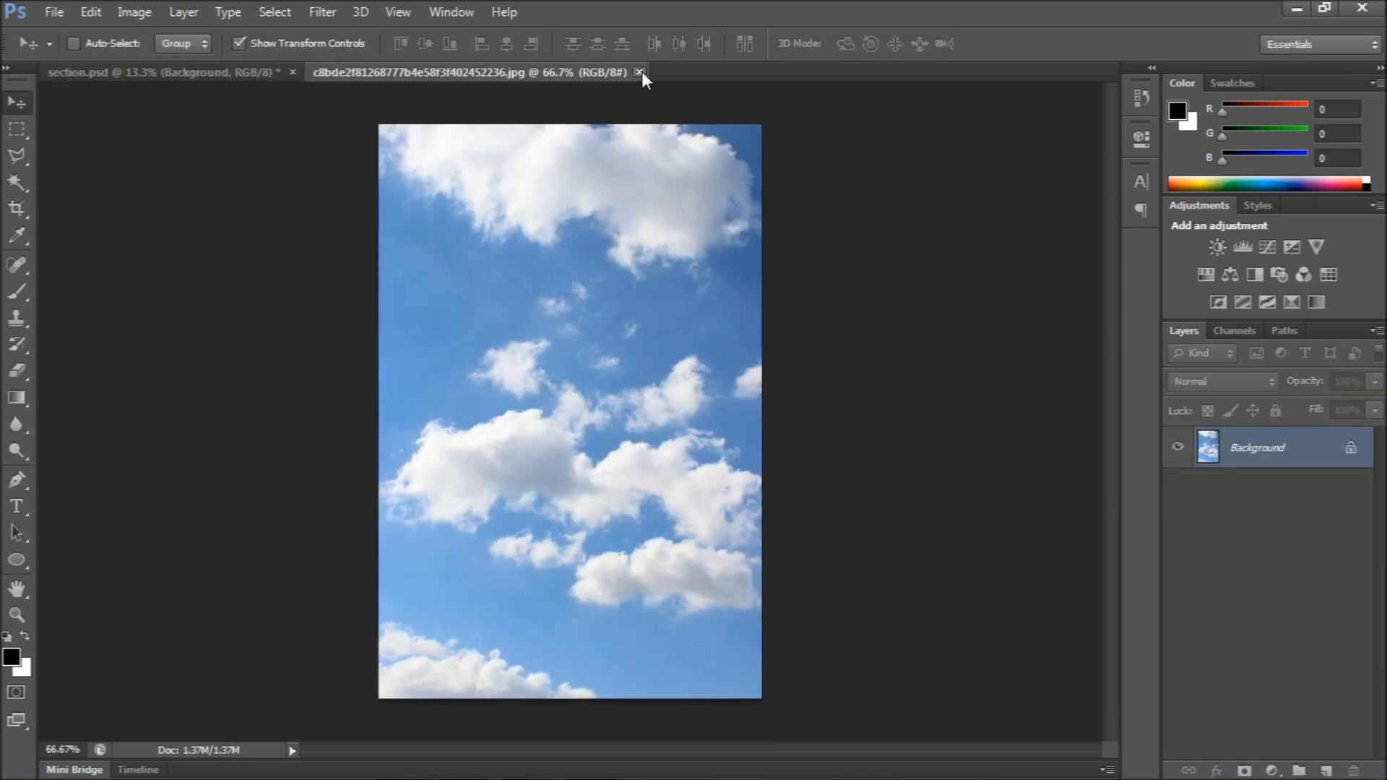
pyautogui.click(639, 71)
# Scale the sky picture proportionally to 431.27% and apply the transformation
pyautogui.moveTo(604, 465); pyautogui.dragTo(749, 622)
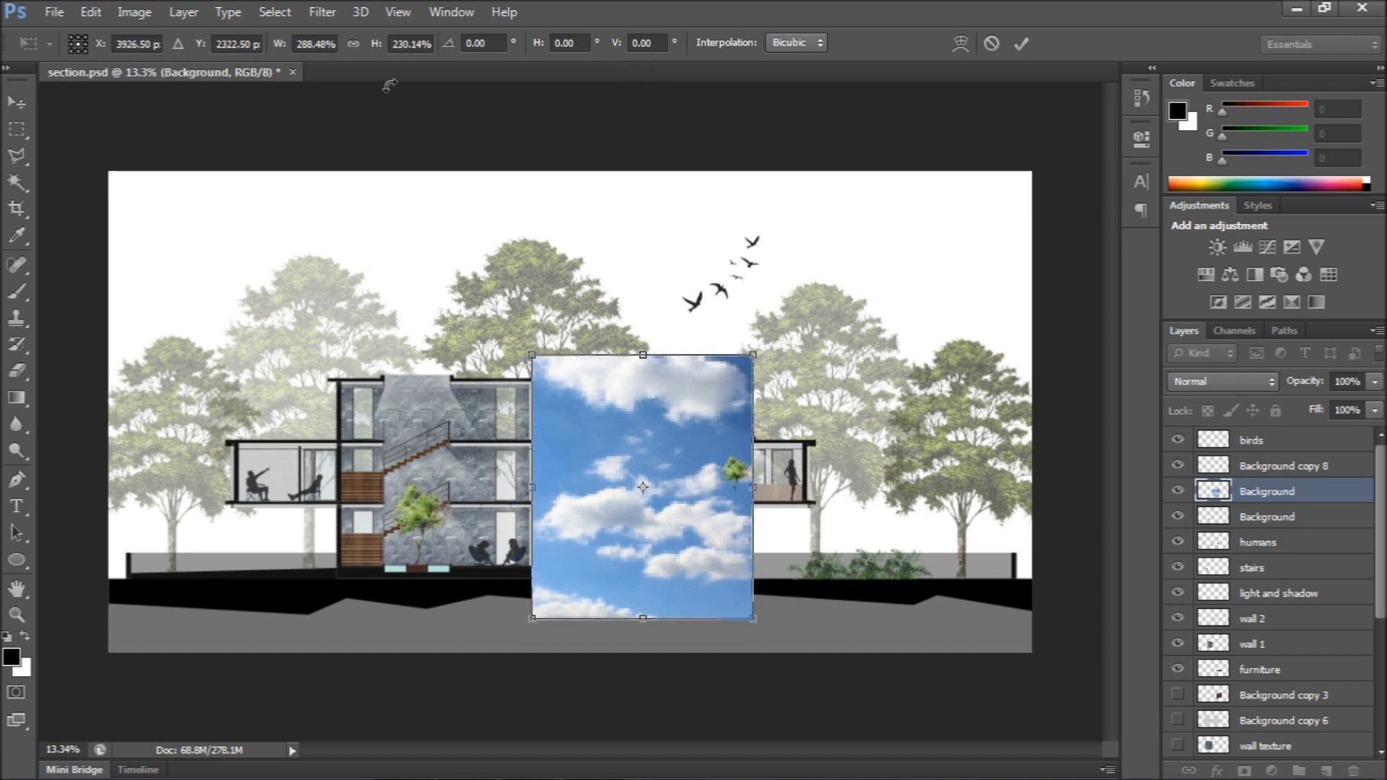
pyautogui.click(354, 43)
pyautogui.moveTo(543, 327); pyautogui.dragTo(314, 233)
pyautogui.click(16, 102)
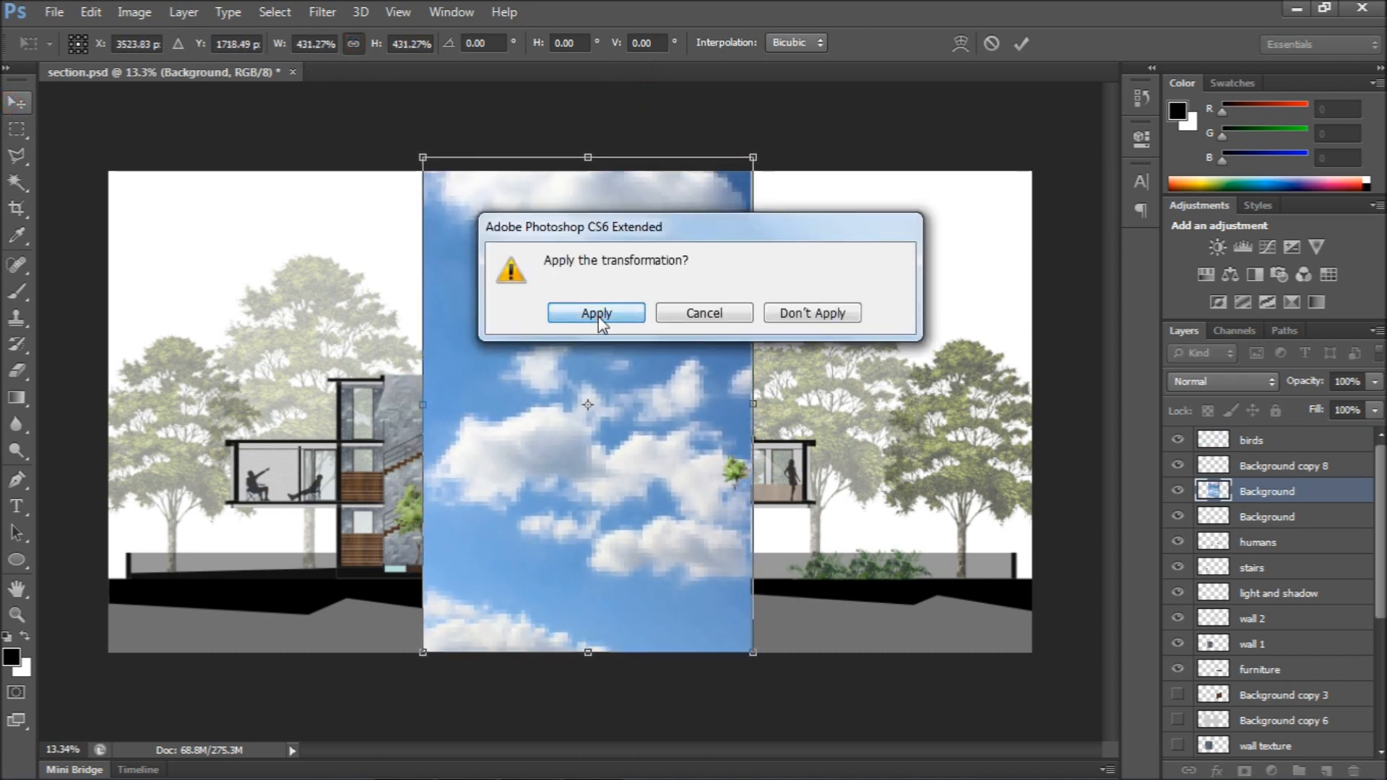
pyautogui.click(505, 406)
# Rotate the sky picture by -90 degrees and apply the transformation
pyautogui.moveTo(772, 664); pyautogui.dragTo(836, 233)
pyautogui.write('-90')
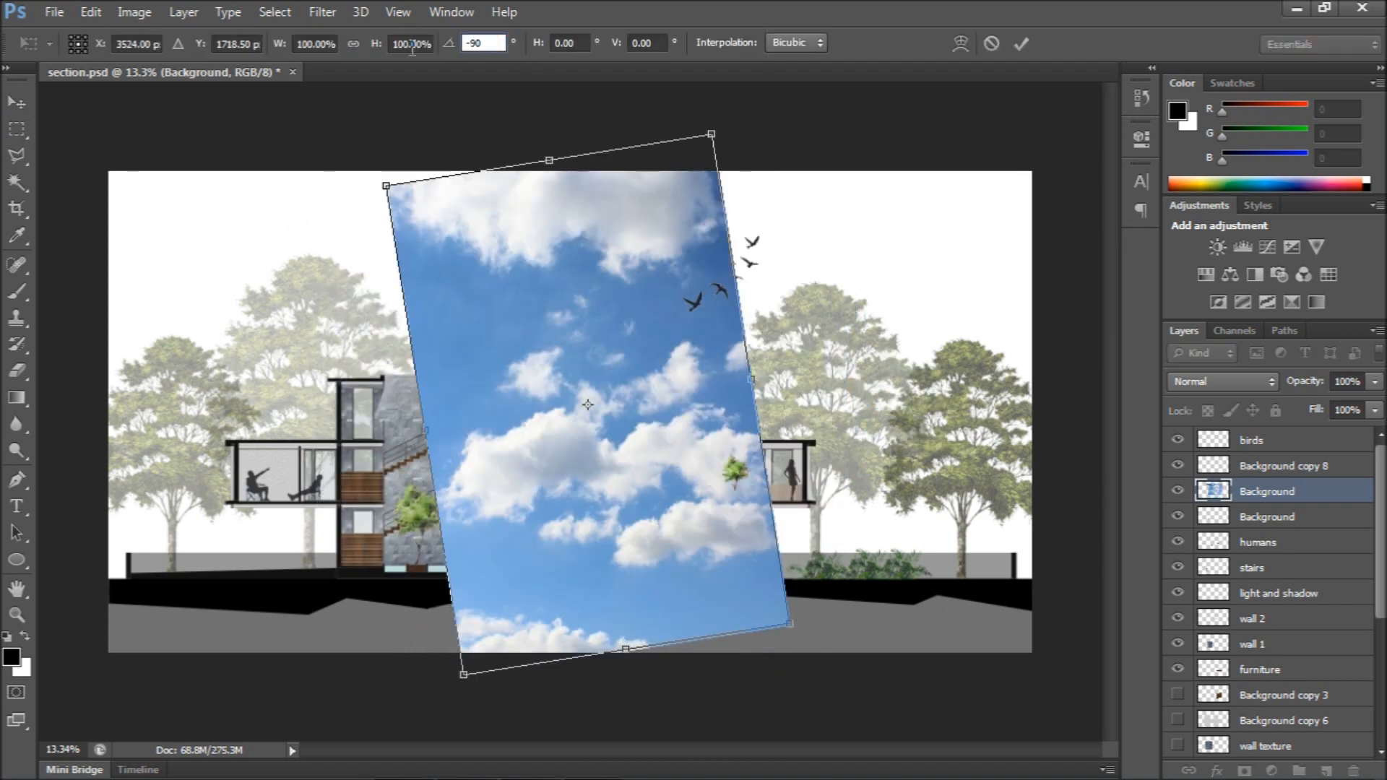
pyautogui.write('v')
pyautogui.click(588, 313)
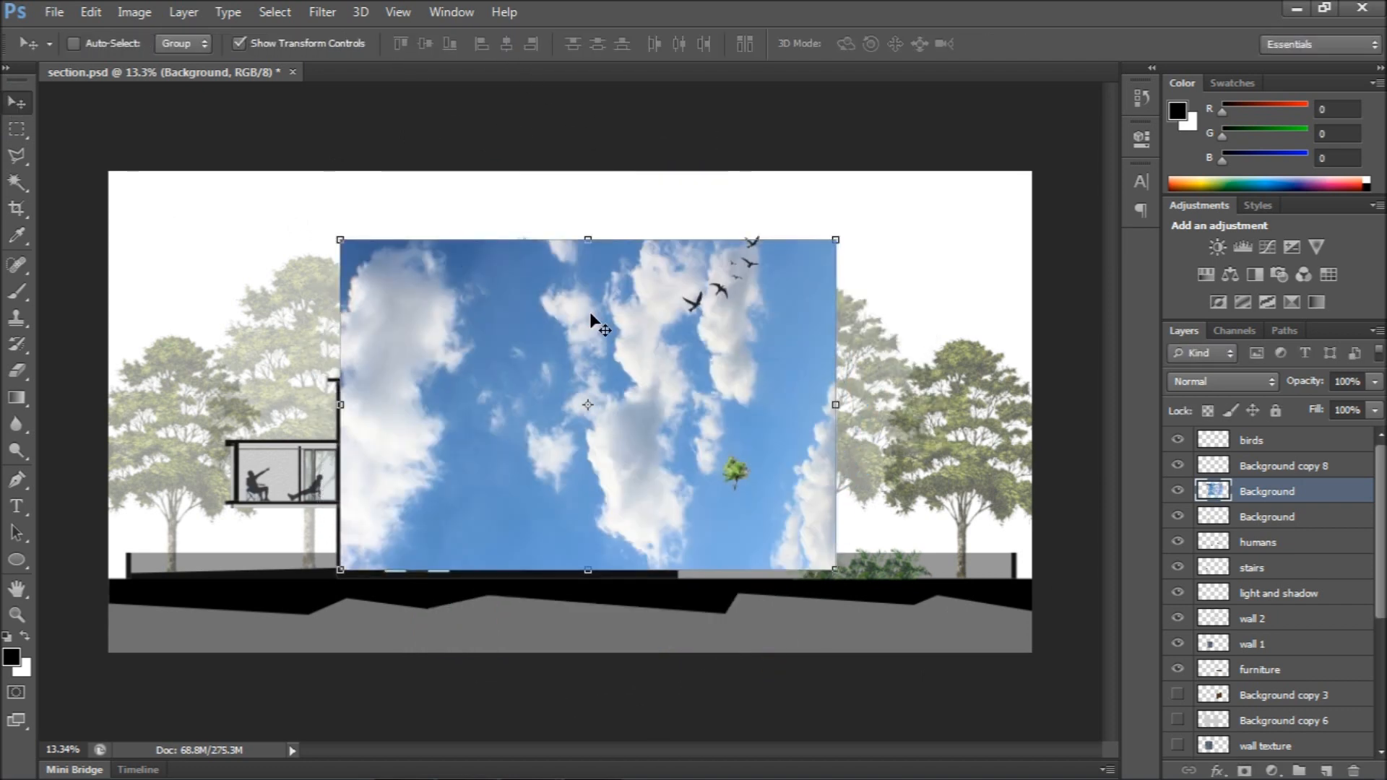
# Scale the rotated sky proportionally to 186.05% so it covers the whole canvas, and apply the transformation
pyautogui.scroll(-2, 557, 434)
pyautogui.moveTo(557, 434); pyautogui.dragTo(367, 390)
pyautogui.moveTo(598, 485); pyautogui.dragTo(951, 608)
pyautogui.click(353, 43)
pyautogui.press('v')
pyautogui.click(580, 303)
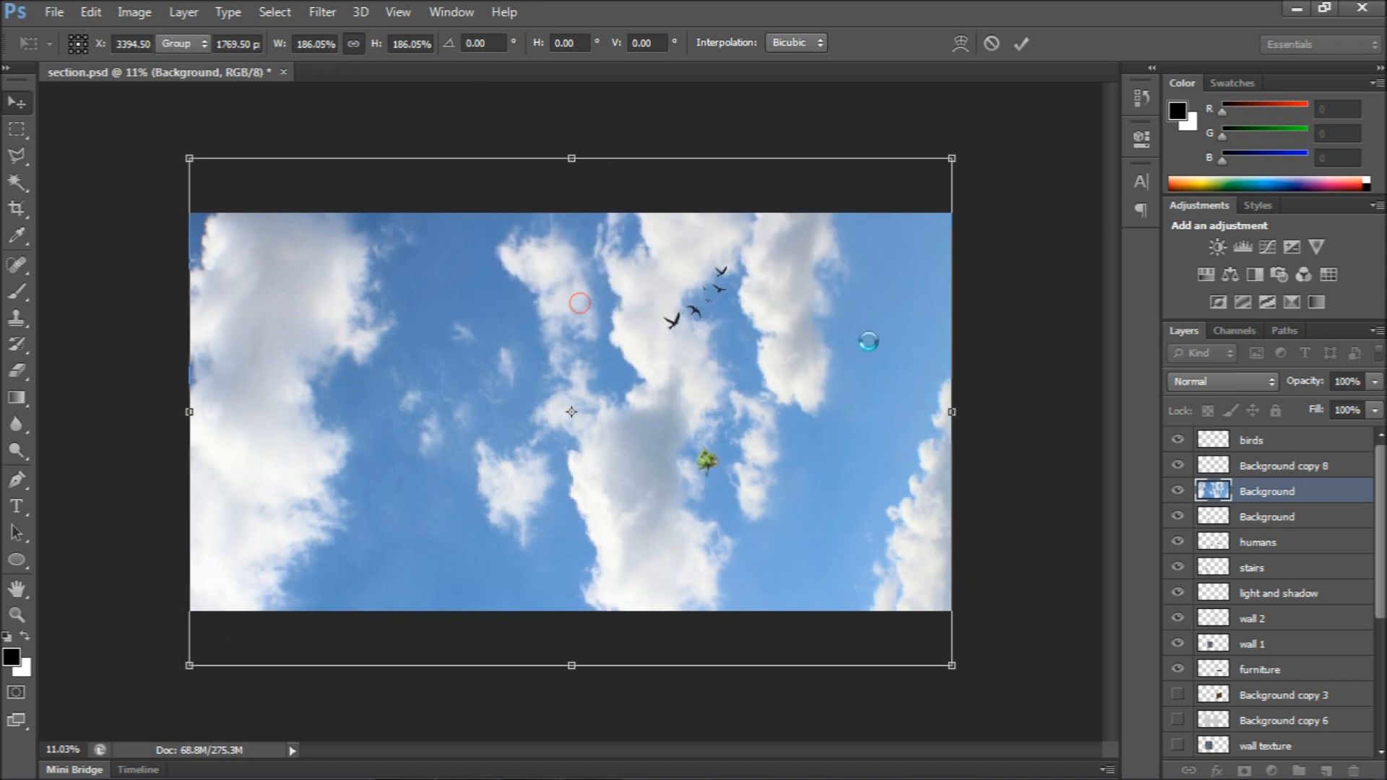
# Move the sky layer to the bottom of the layer stack, below base plan
pyautogui.moveTo(1219, 491); pyautogui.dragTo(1219, 539)
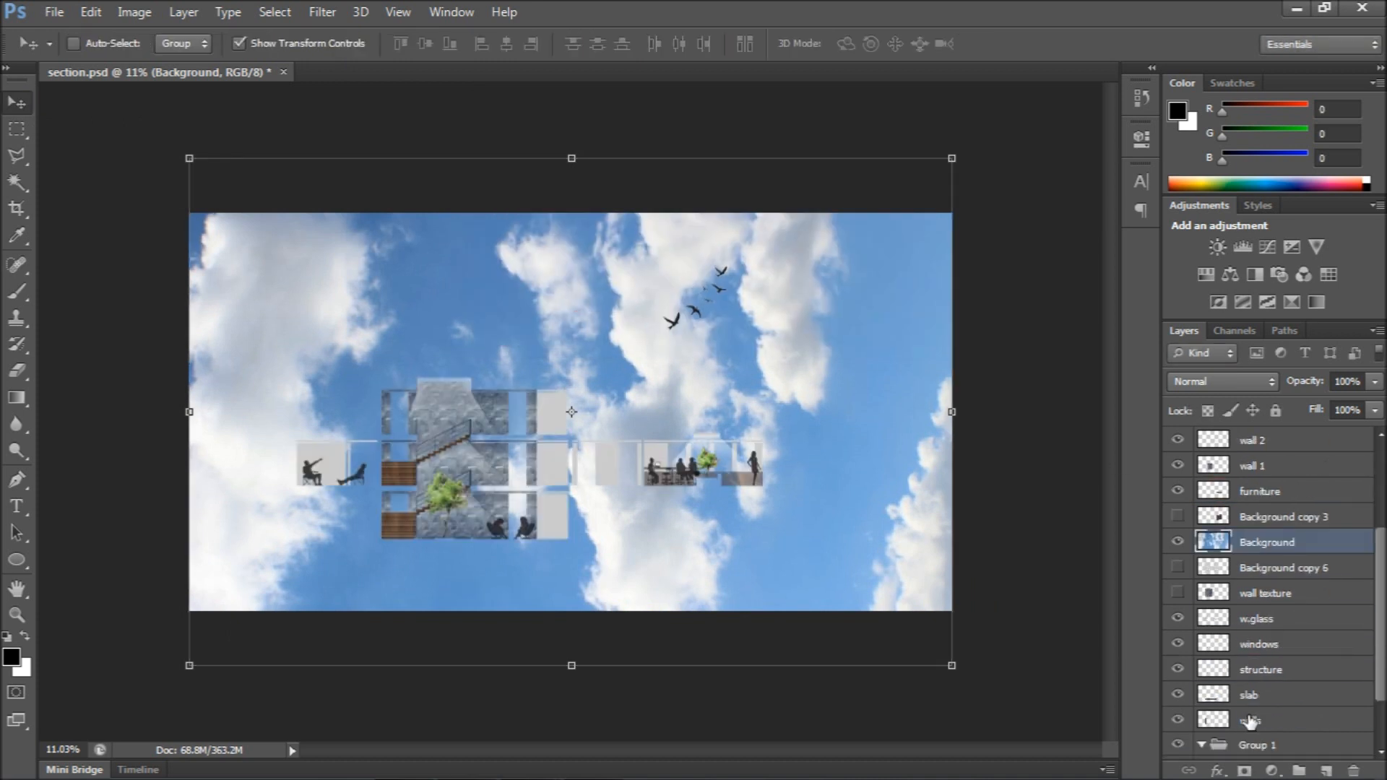
pyautogui.scroll(-1, 1219, 492)
pyautogui.moveTo(1241, 694); pyautogui.dragTo(1221, 752)
# Delete the white area around the building on the base plan layer with the Magic Wand, and clear the selection
pyautogui.click(1216, 724)
pyautogui.press('w')
pyautogui.press('Delete')
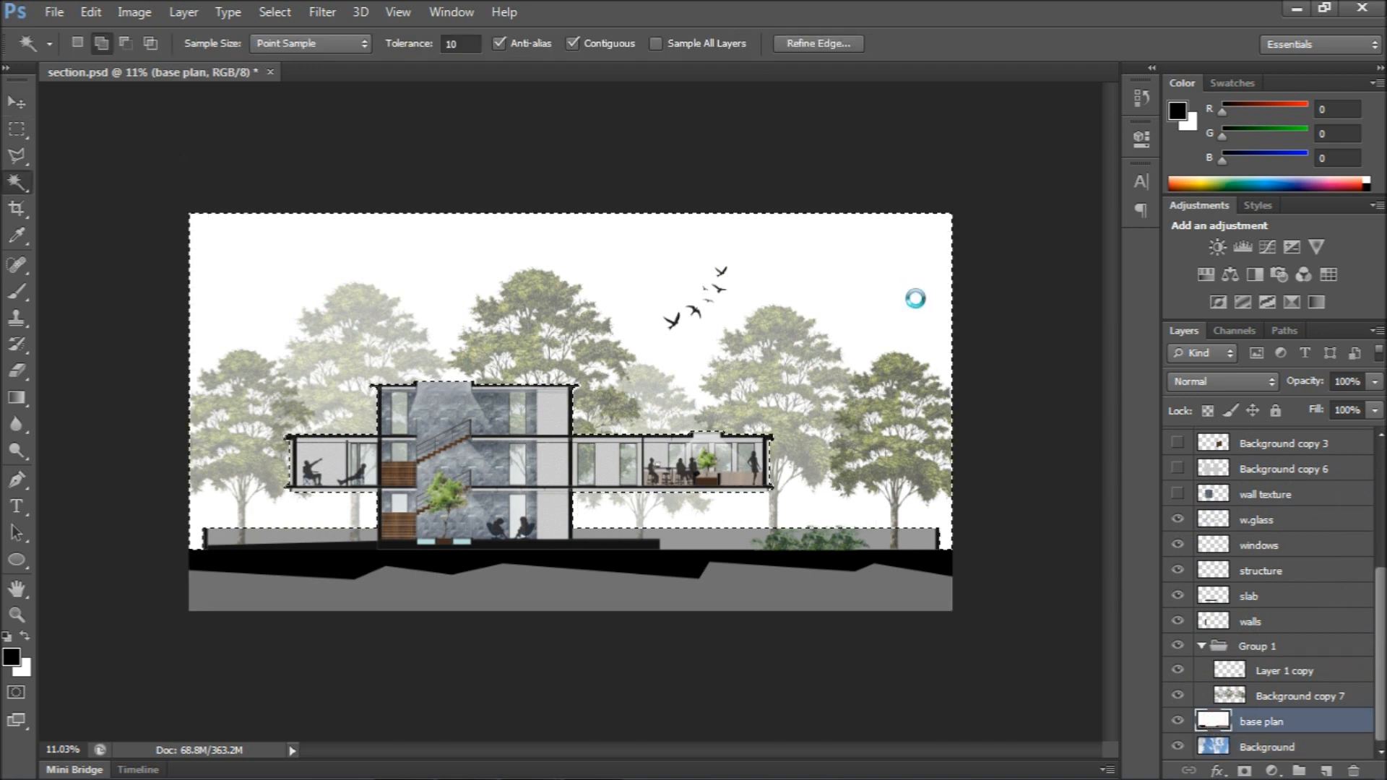
pyautogui.hotkey('ctrl', 'd')
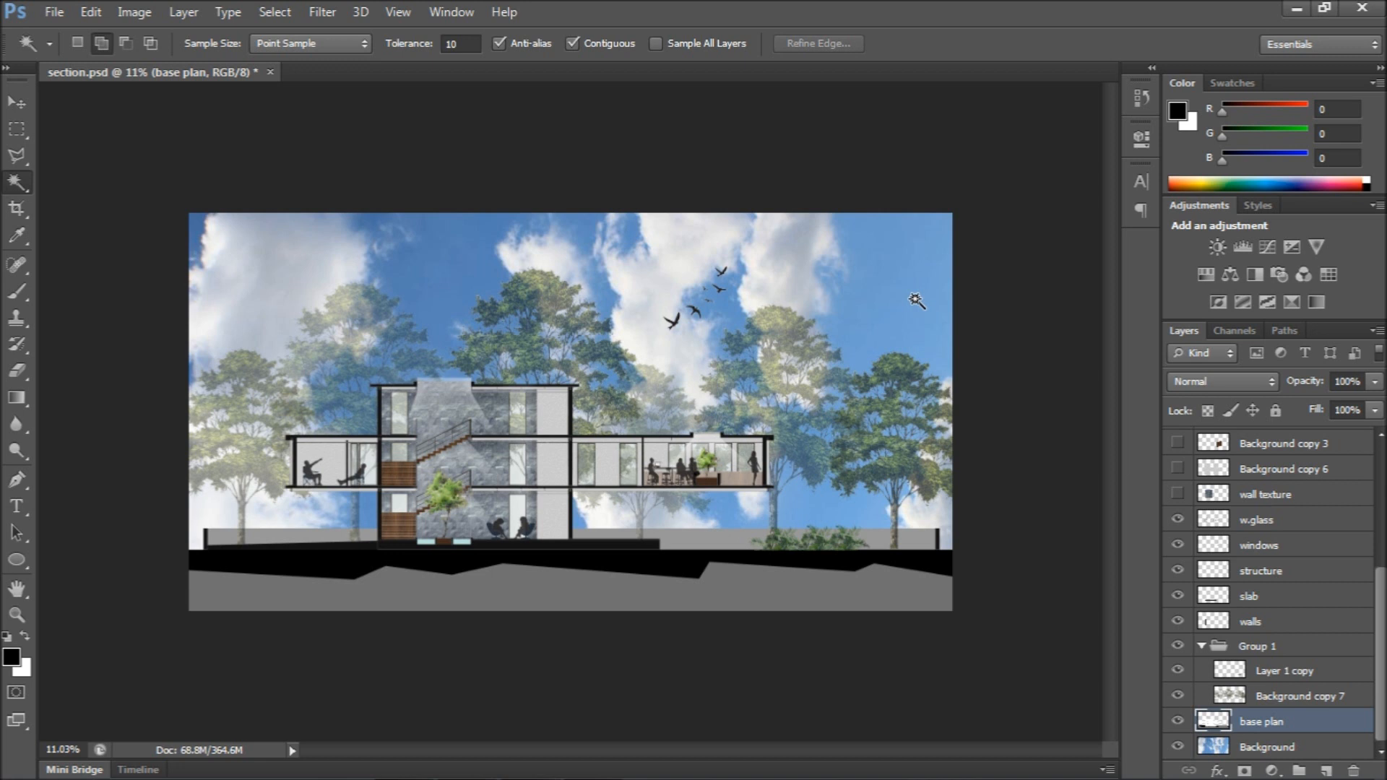
# Lower the sky layer's opacity to make the clouds paler
pyautogui.click(1268, 745)
pyautogui.moveTo(1361, 381); pyautogui.dragTo(1080, 449)
pyautogui.scroll(-20, 1080, 449)
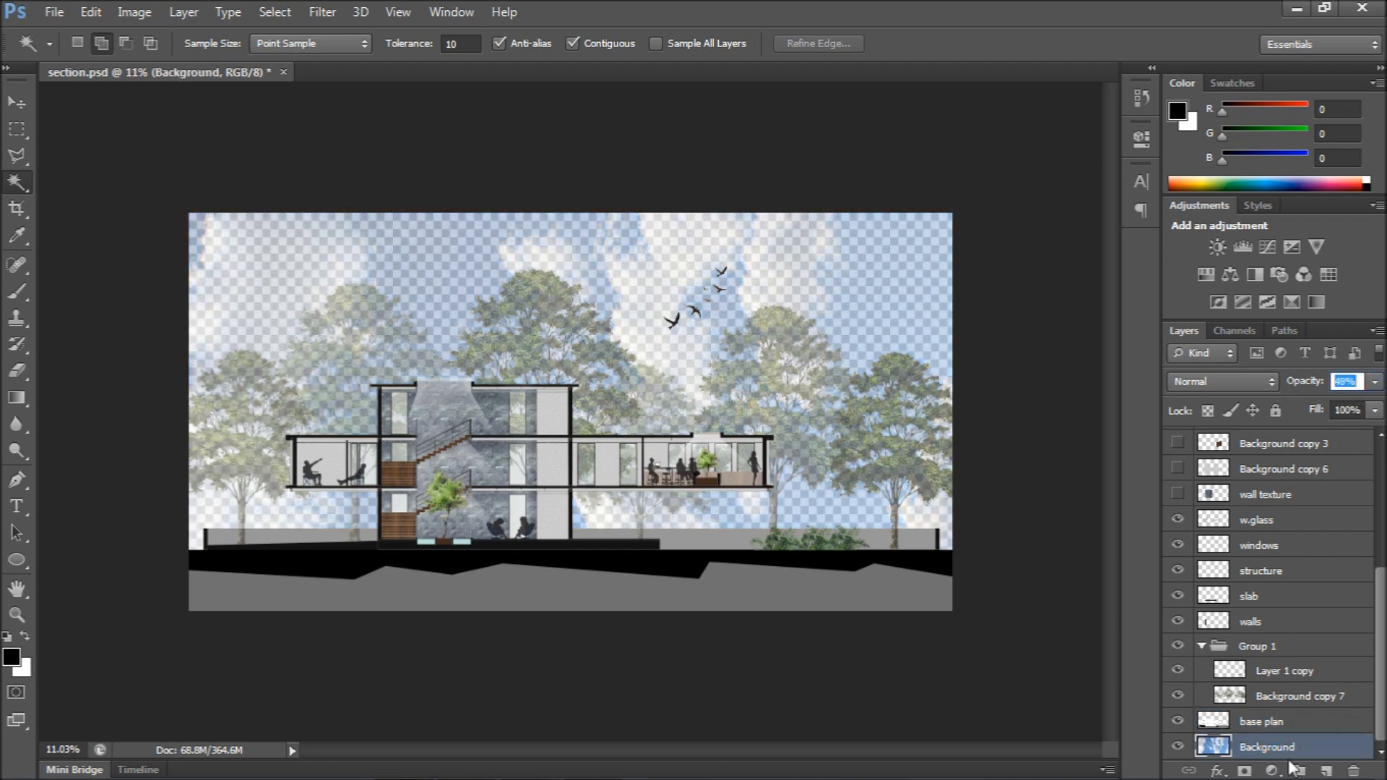
# Add a new layer beneath the sky layer, fill the whole canvas on it with white, and clear the selection
pyautogui.click(1326, 771)
pyautogui.moveTo(1268, 720); pyautogui.dragTo(1278, 760)
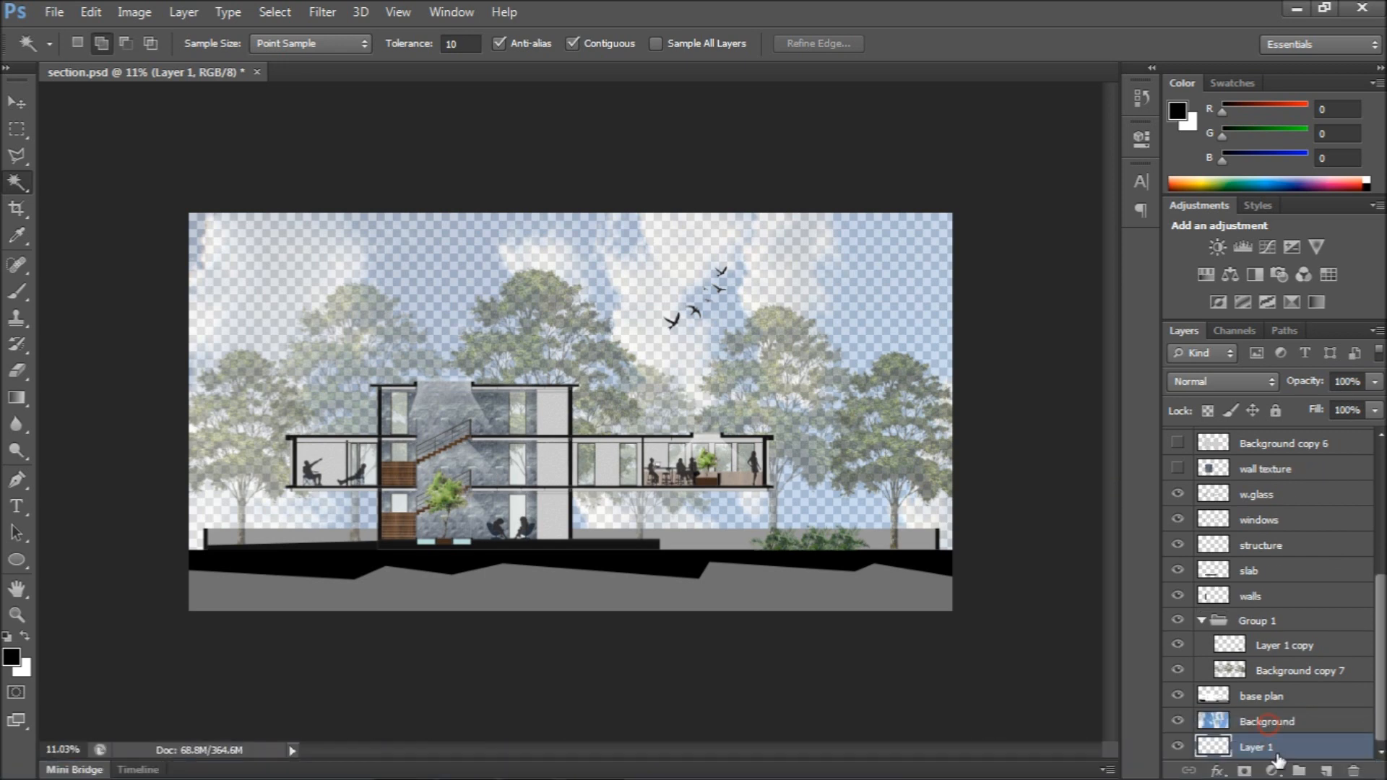
pyautogui.click(871, 293)
pyautogui.click(12, 657)
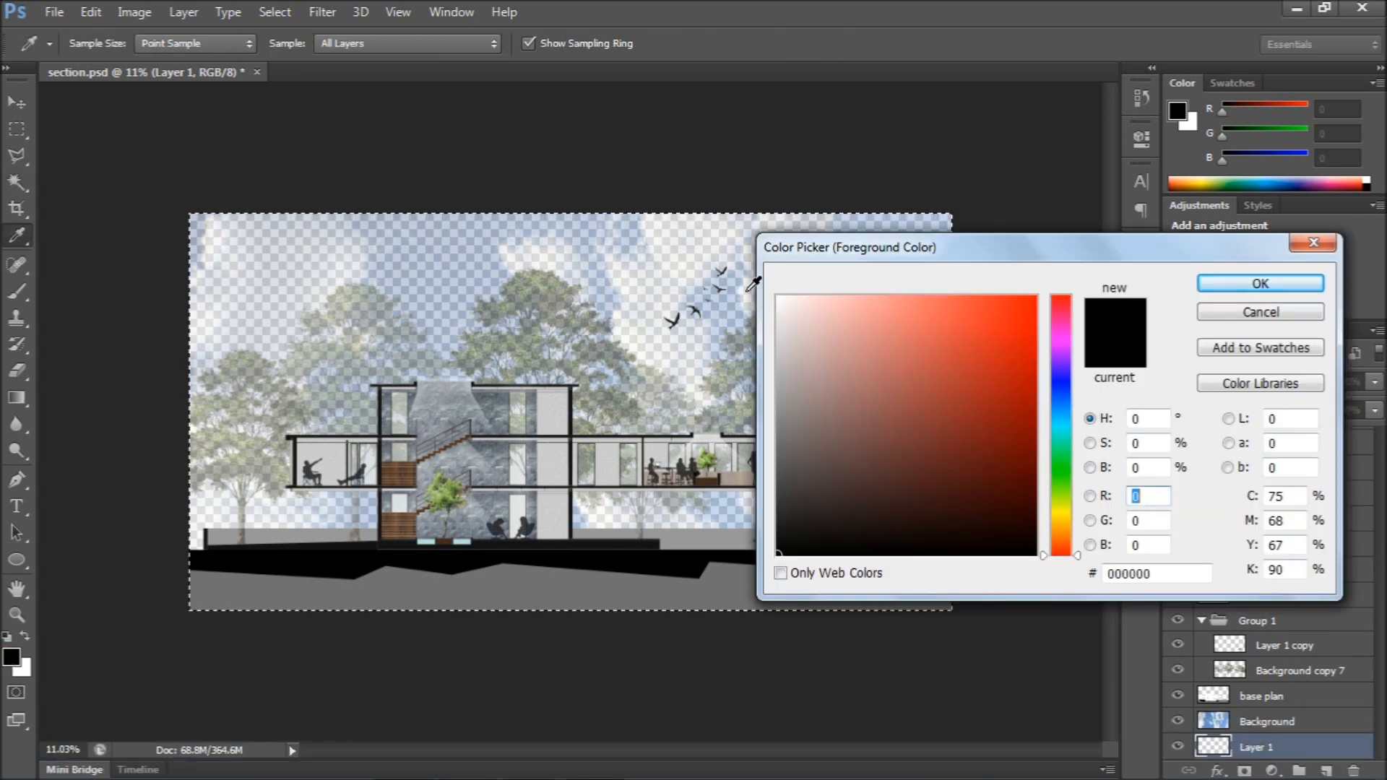
pyautogui.moveTo(790, 337); pyautogui.dragTo(773, 292)
pyautogui.click(1221, 281)
pyautogui.hotkey('alt', 'BackSpace')
pyautogui.hotkey('ctrl', 'd')
# Adjust the sky layer's opacity to 41% and save the document
pyautogui.click(5, 106)
pyautogui.click(1246, 723)
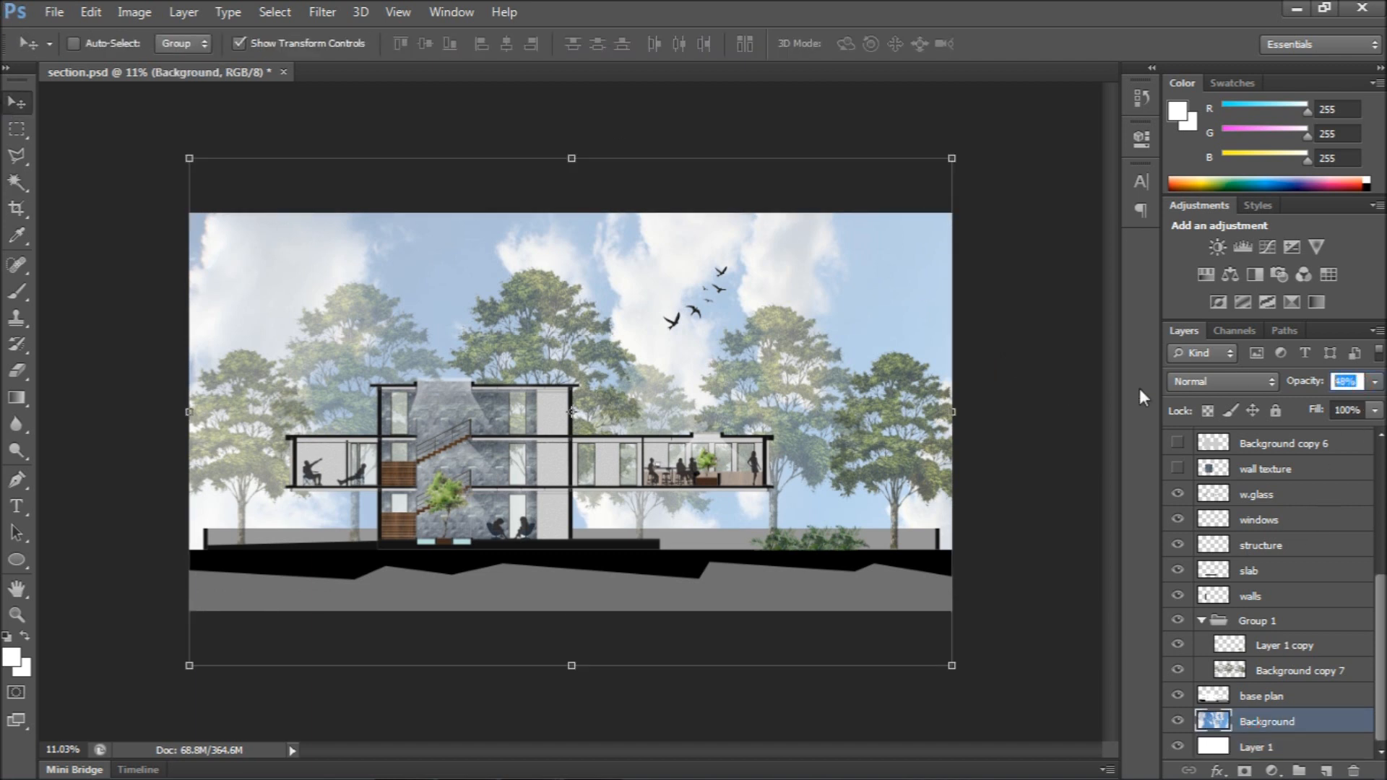
pyautogui.write('26')
pyautogui.press('Return')
pyautogui.scroll(-20, 1353, 380)
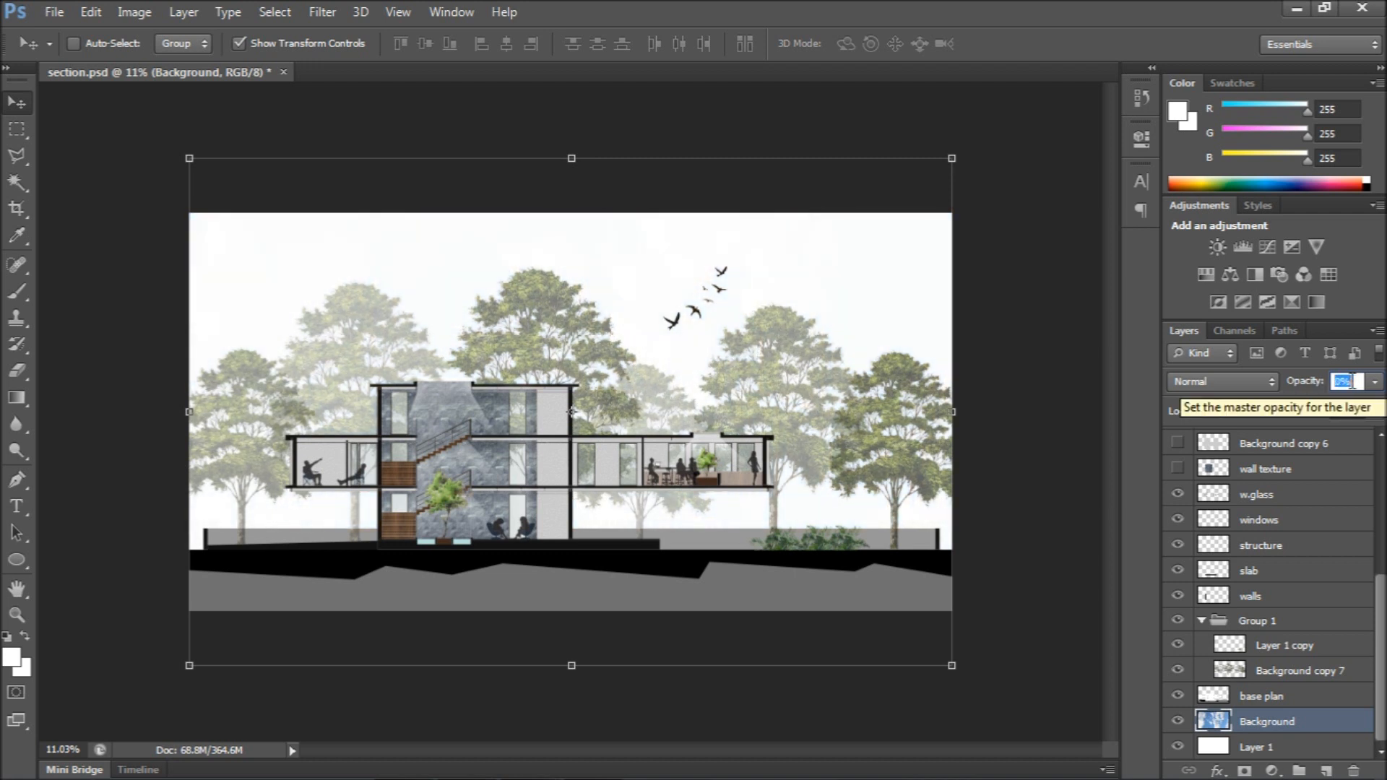
pyautogui.scroll(20, 1353, 381)
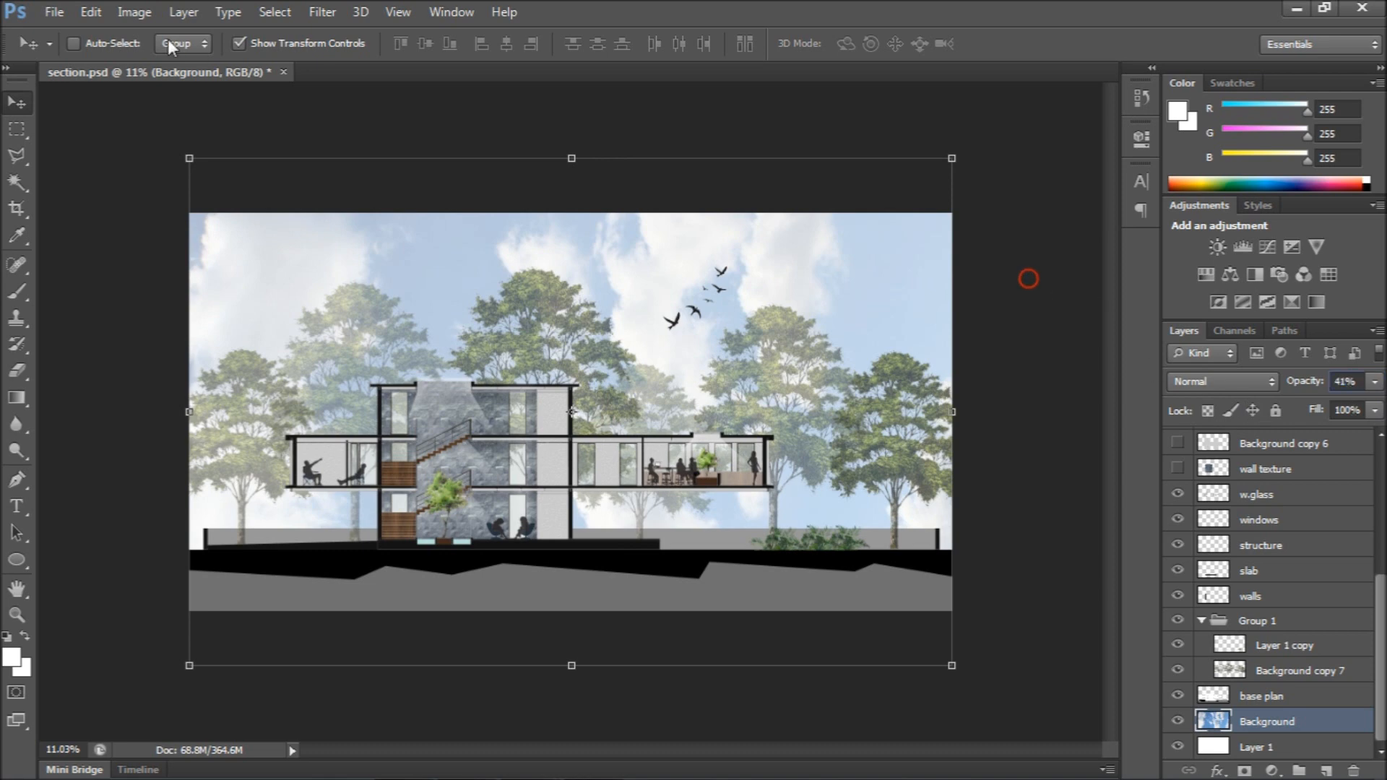
pyautogui.click(55, 11)
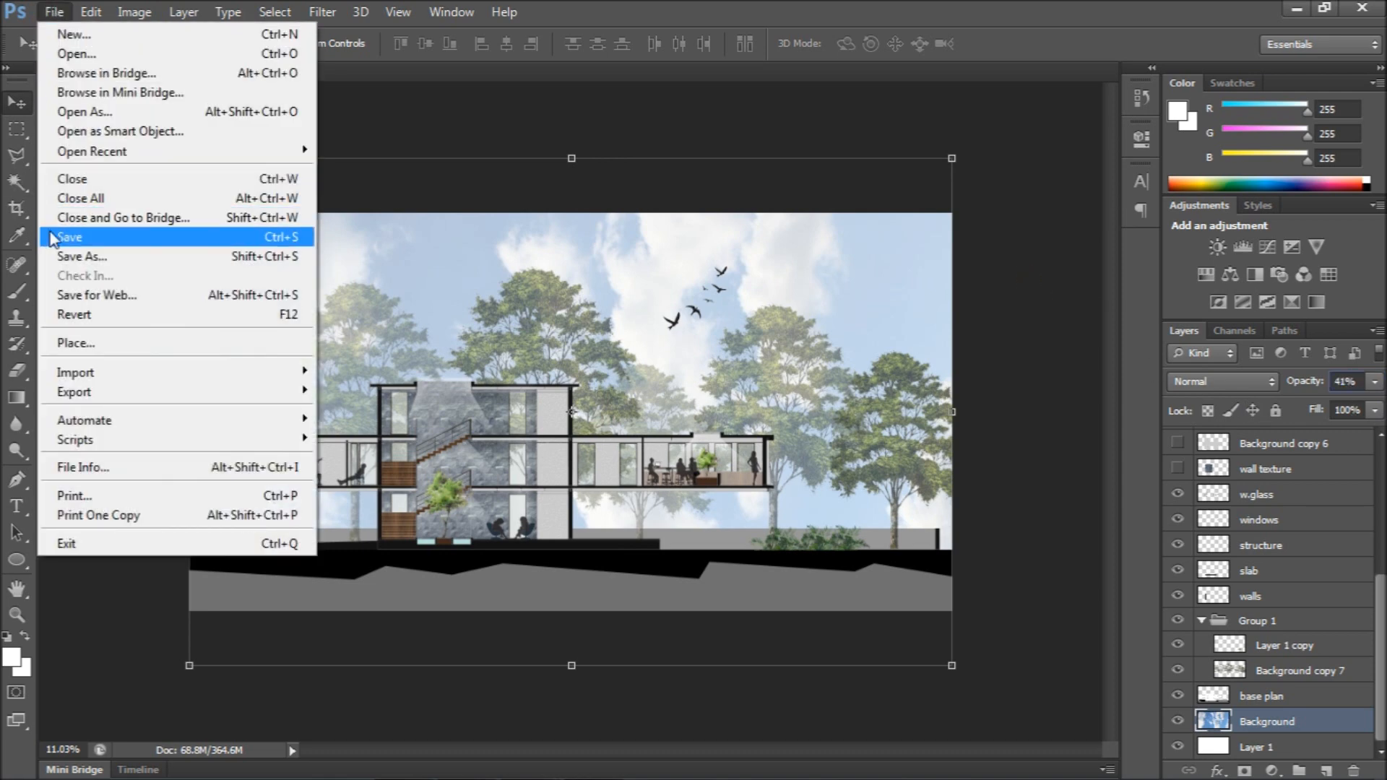
pyautogui.click(52, 238)
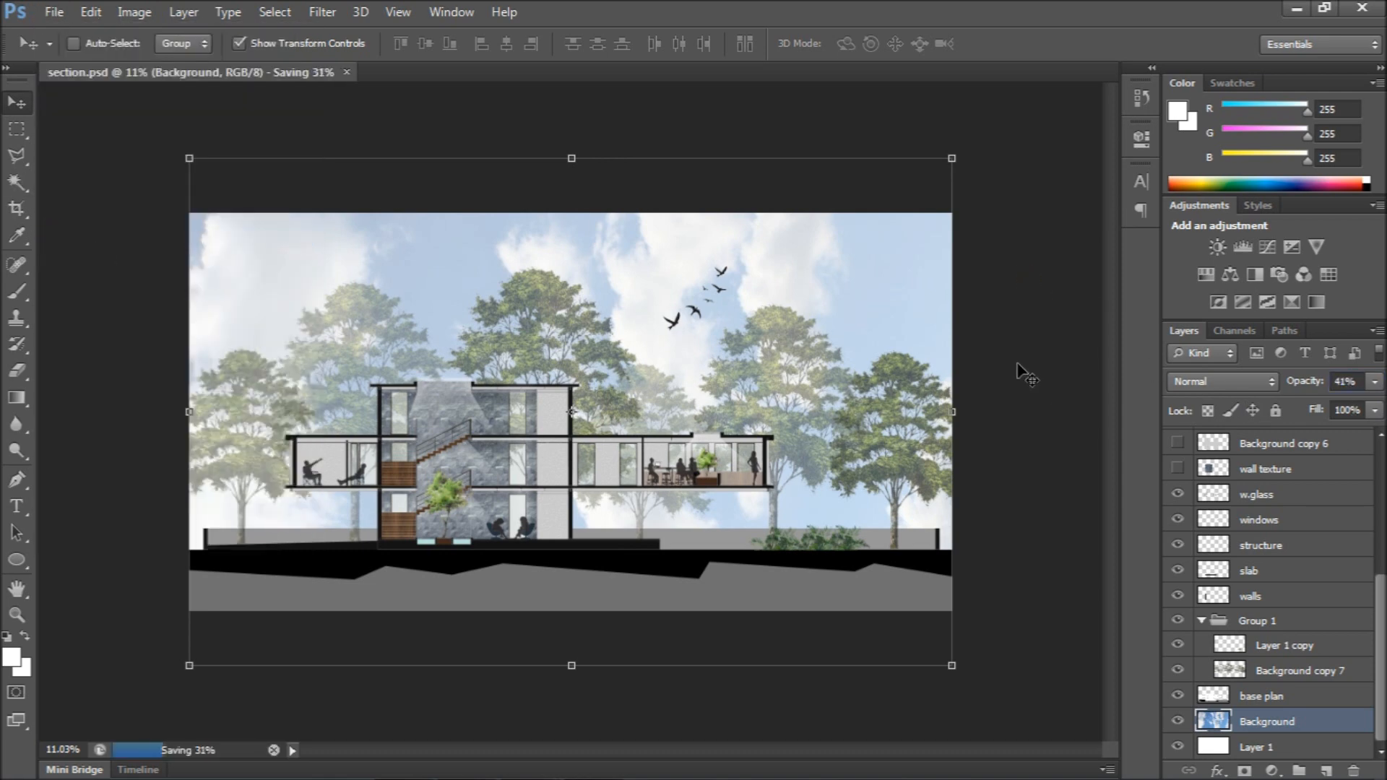
# Examine the rendered section up close and as a whole, including the stone wall, staircase, right wing, trees and sky
pyautogui.click(1278, 630)
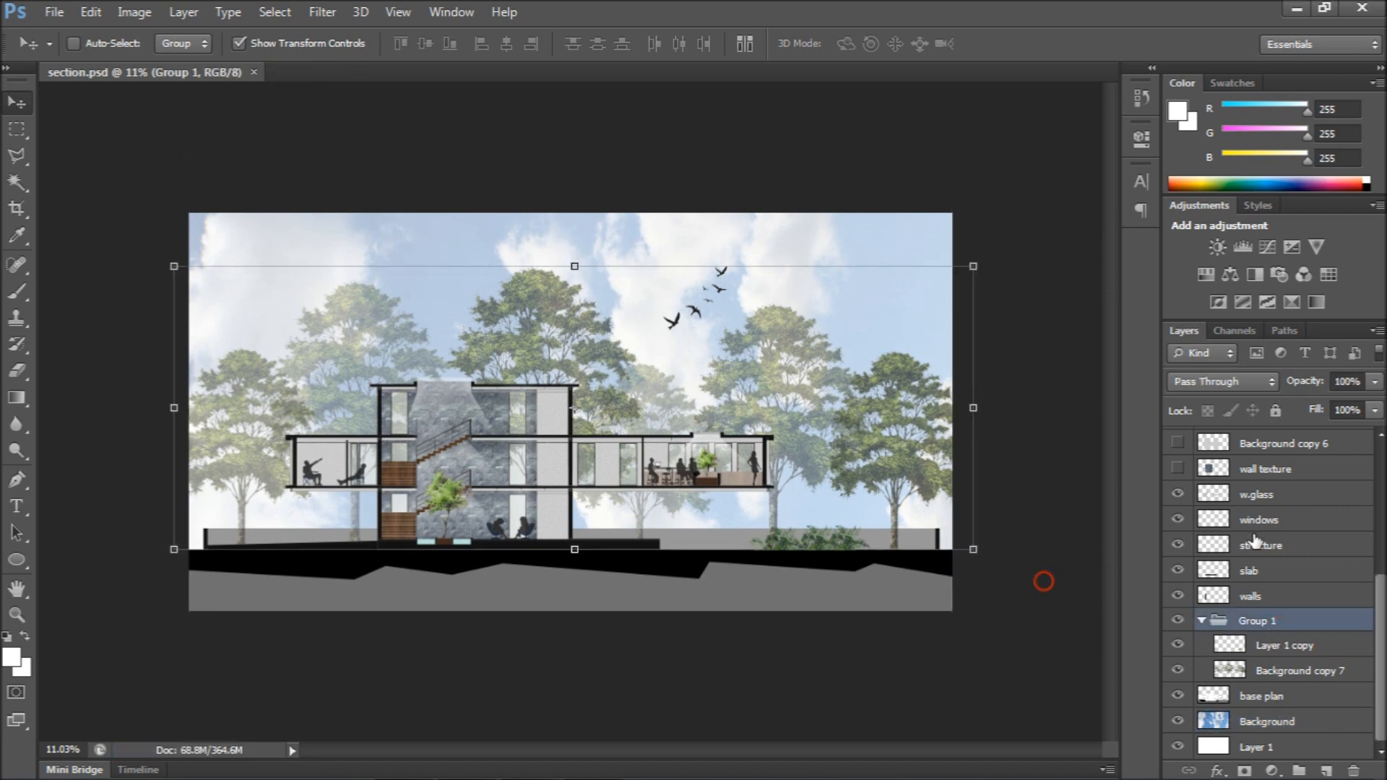
pyautogui.click(1264, 469)
pyautogui.scroll(3, 572, 413)
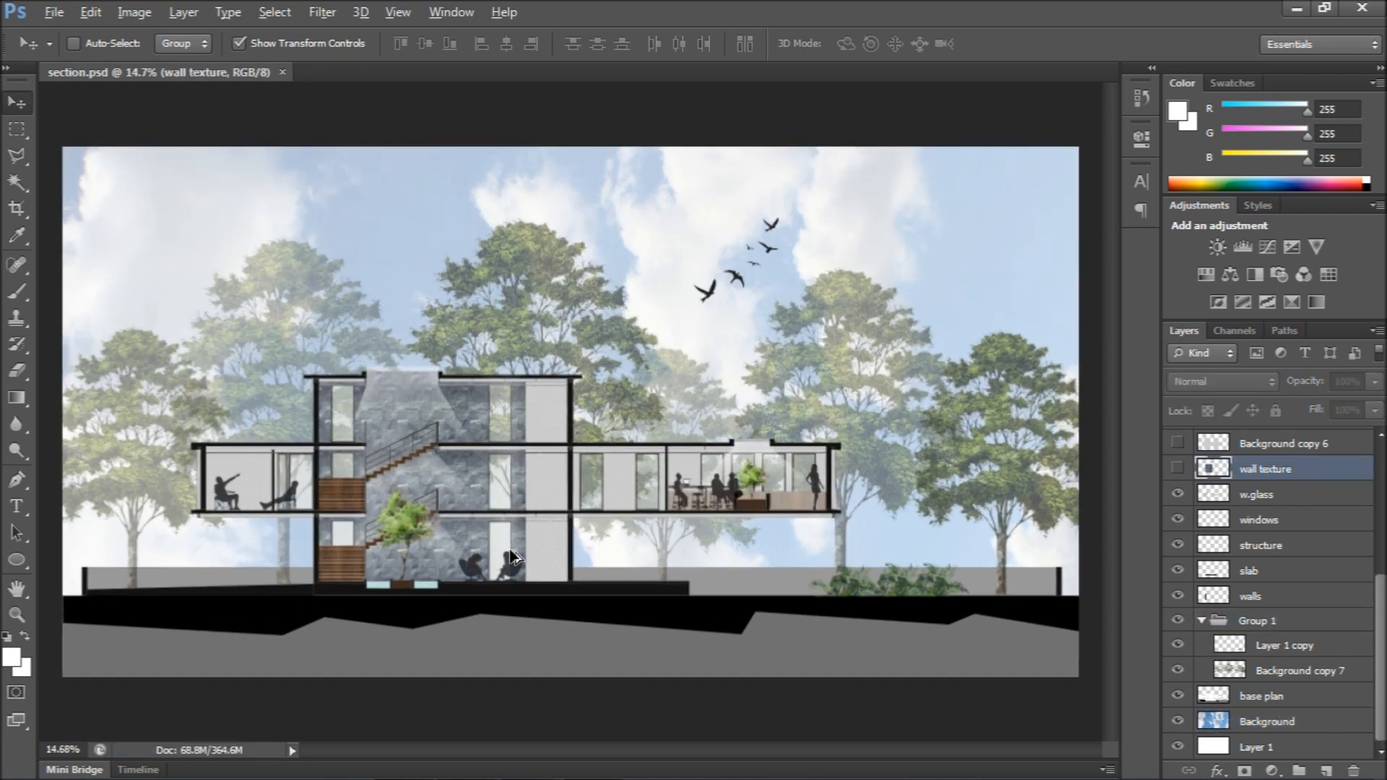
pyautogui.scroll(1, 511, 557)
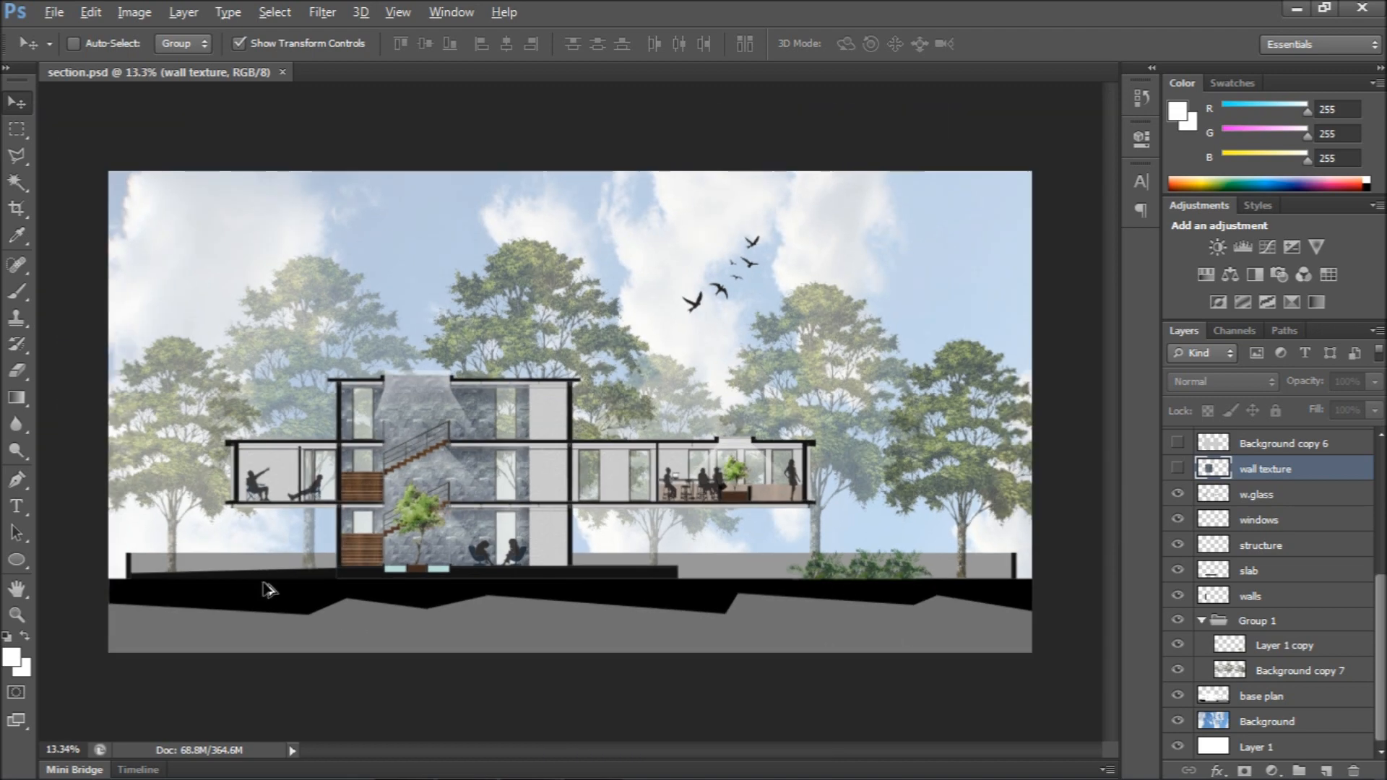
pyautogui.scroll(3, 85, 589)
pyautogui.scroll(8, 524, 564)
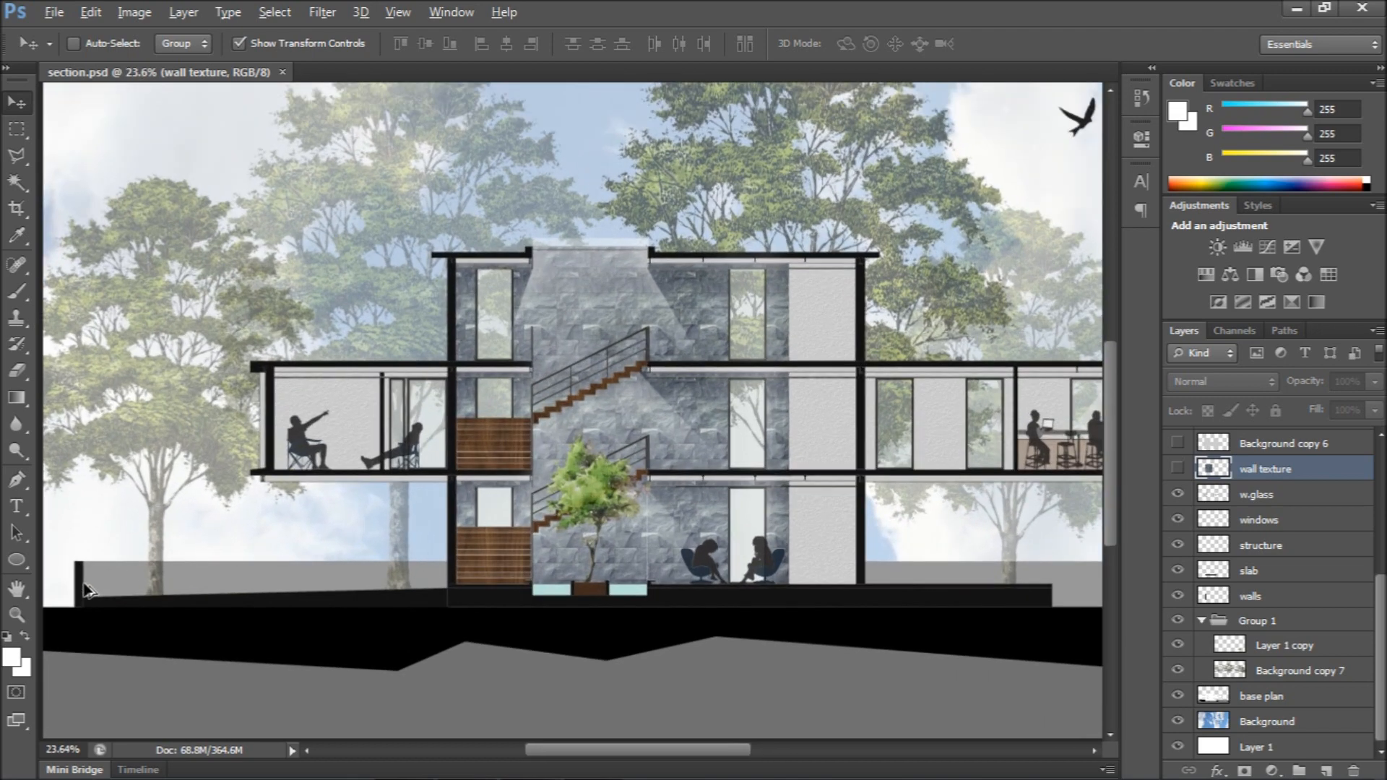
pyautogui.scroll(-10, 748, 133)
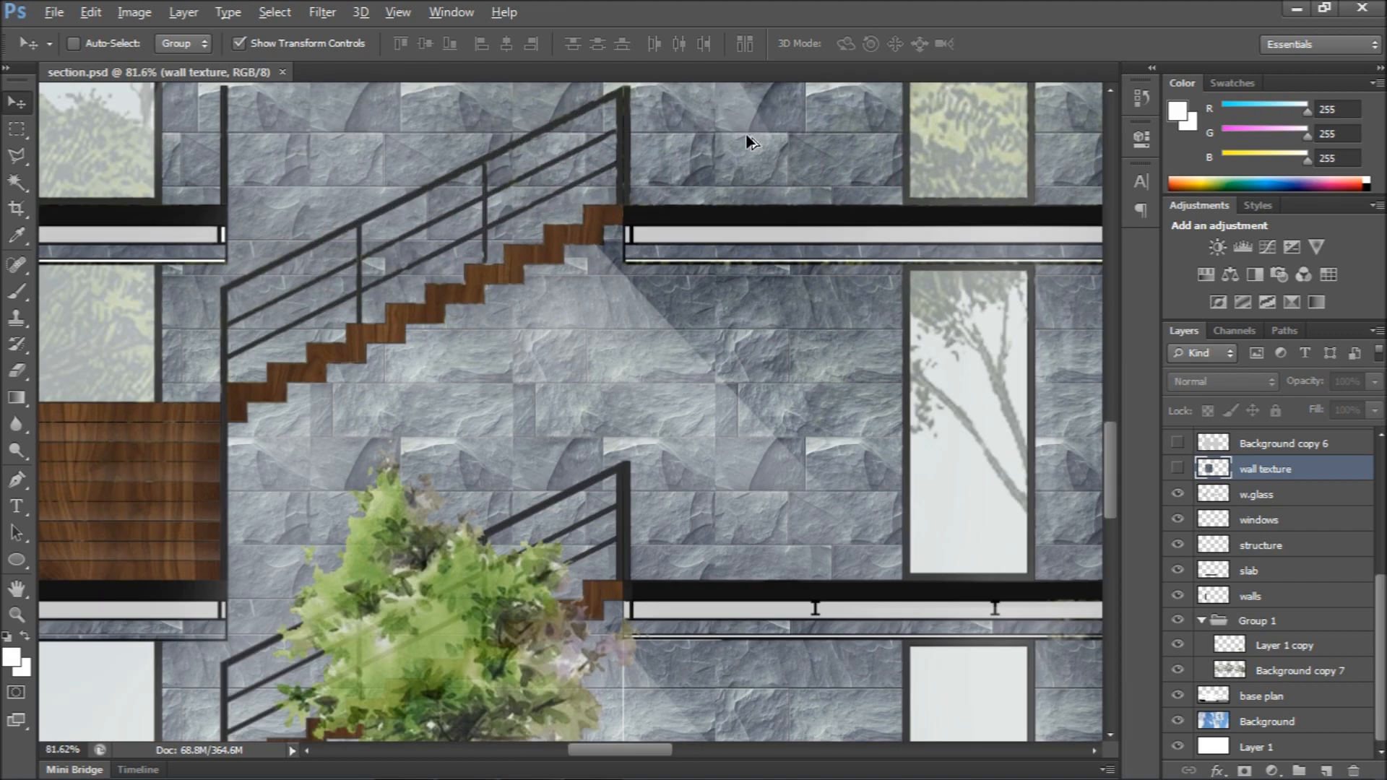
pyautogui.scroll(3, 834, 234)
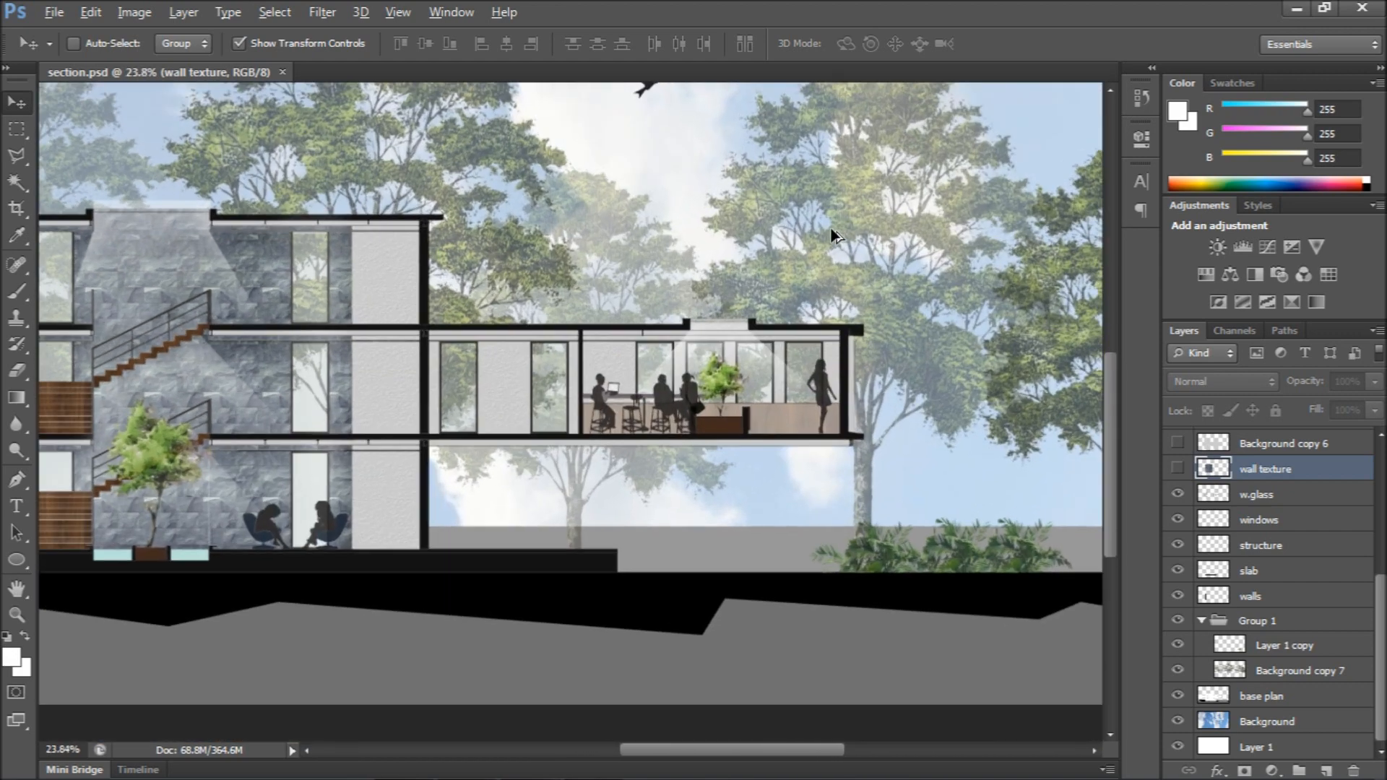
pyautogui.scroll(-2, 506, 507)
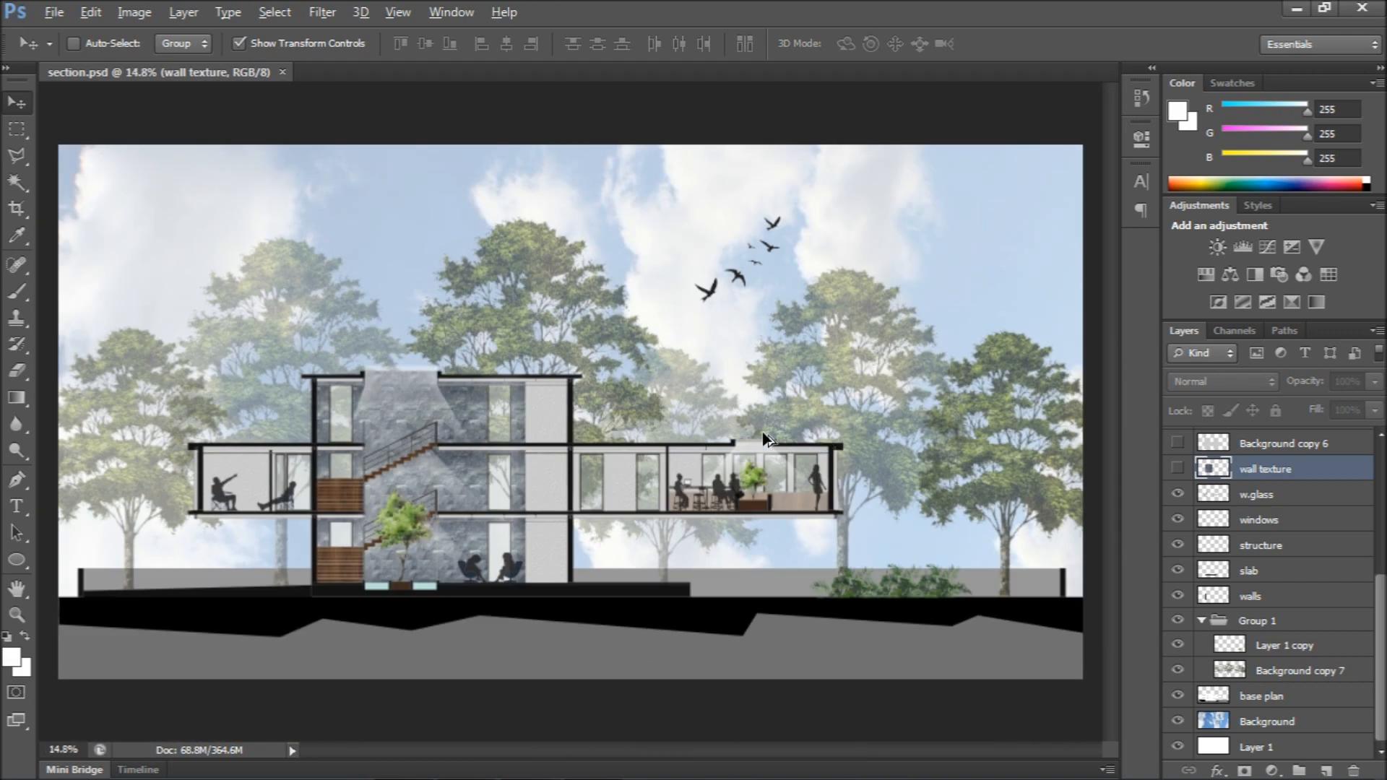
pyautogui.scroll(1, 764, 437)
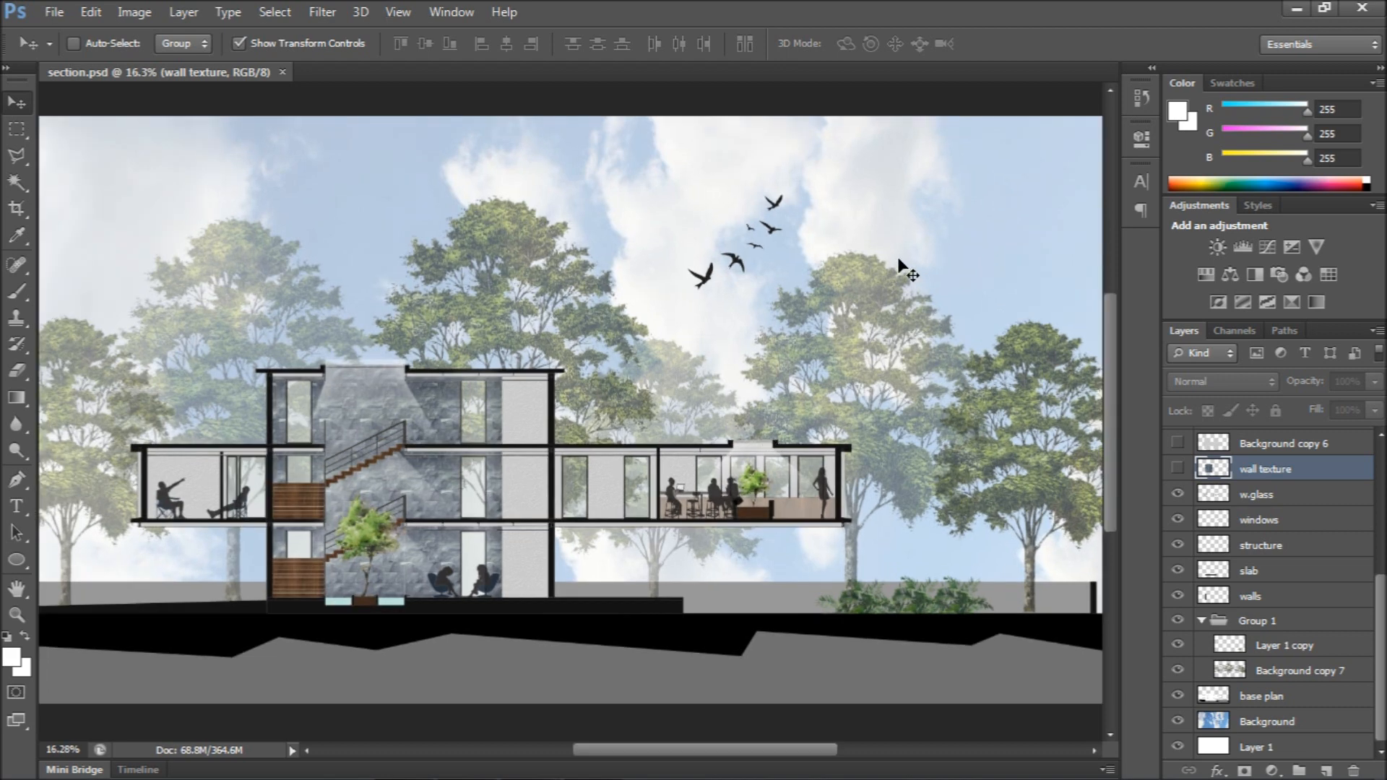
pyautogui.scroll(1, 44, 726)
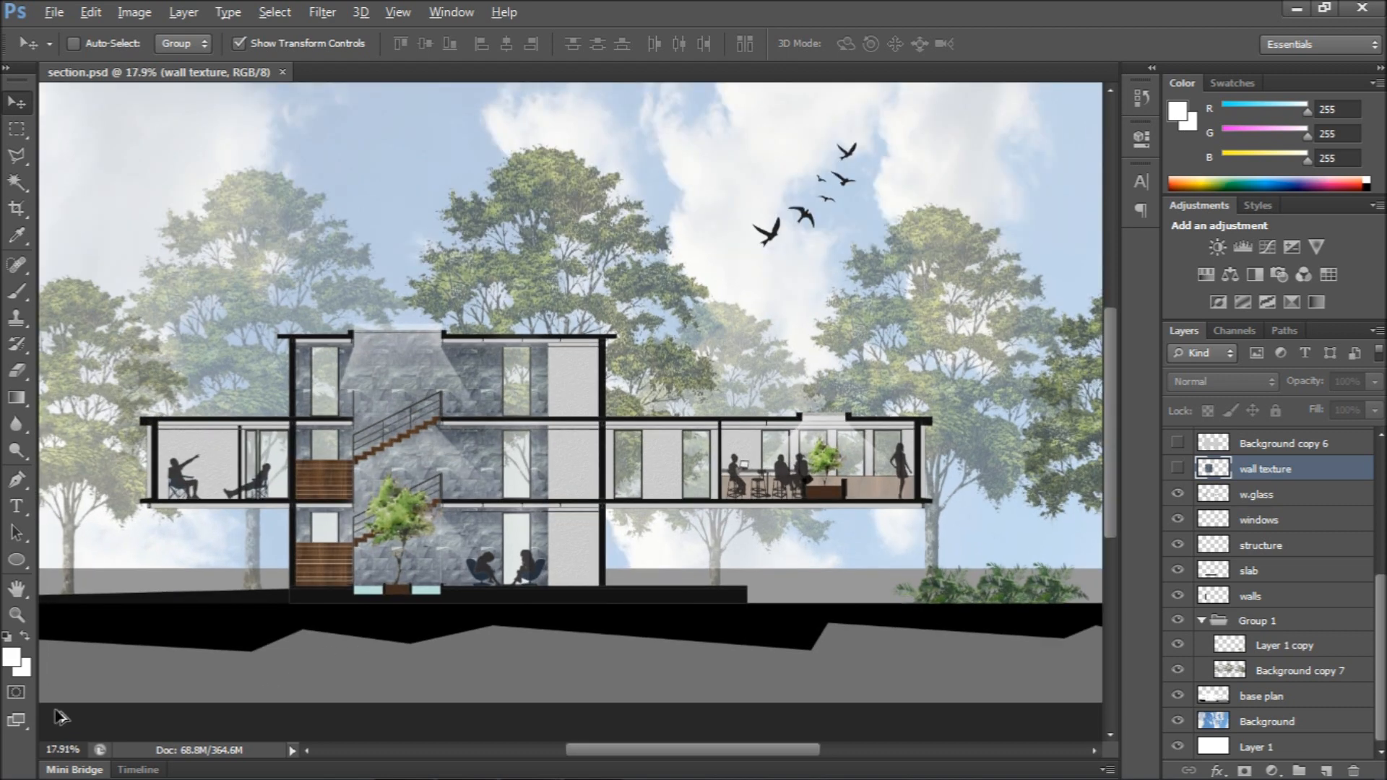
pyautogui.scroll(-1, 172, 598)
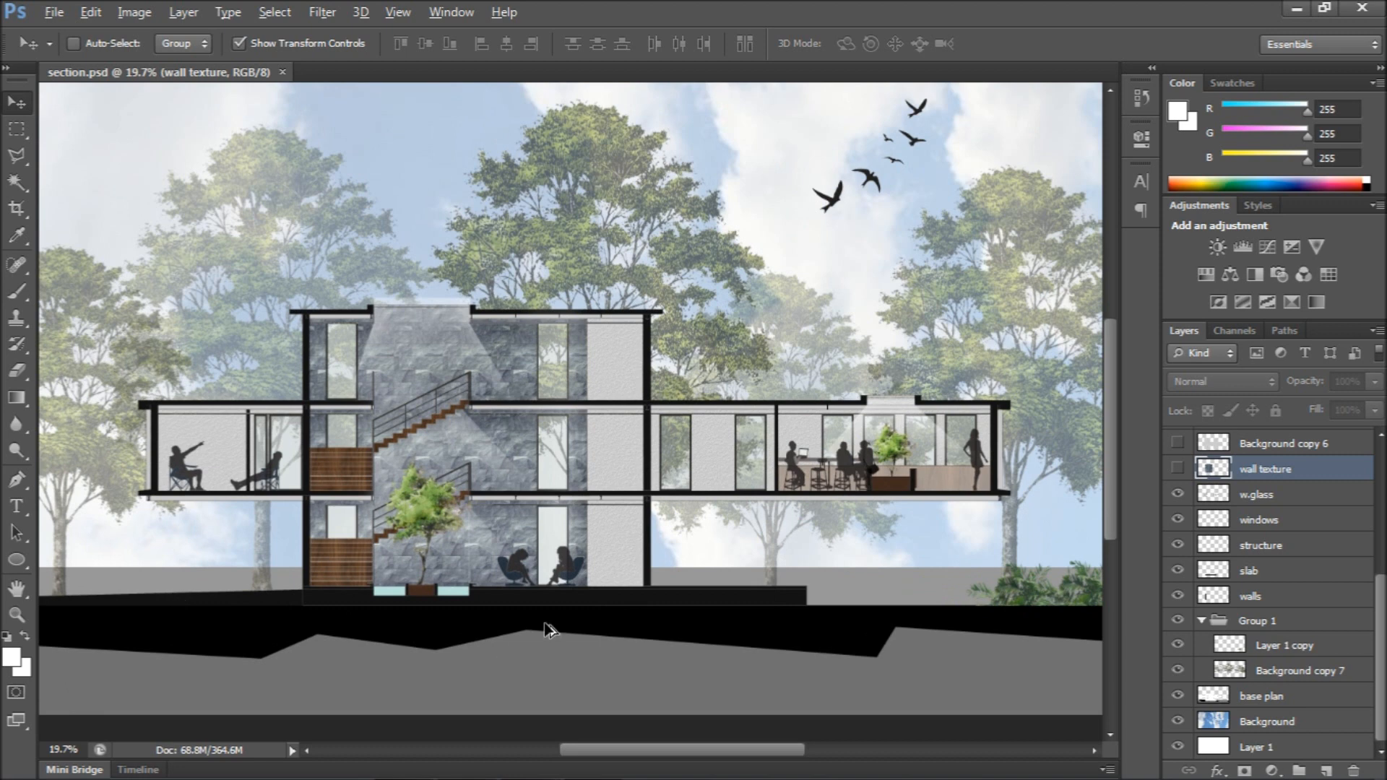
pyautogui.scroll(-1, 551, 609)
pyautogui.scroll(1, 518, 573)
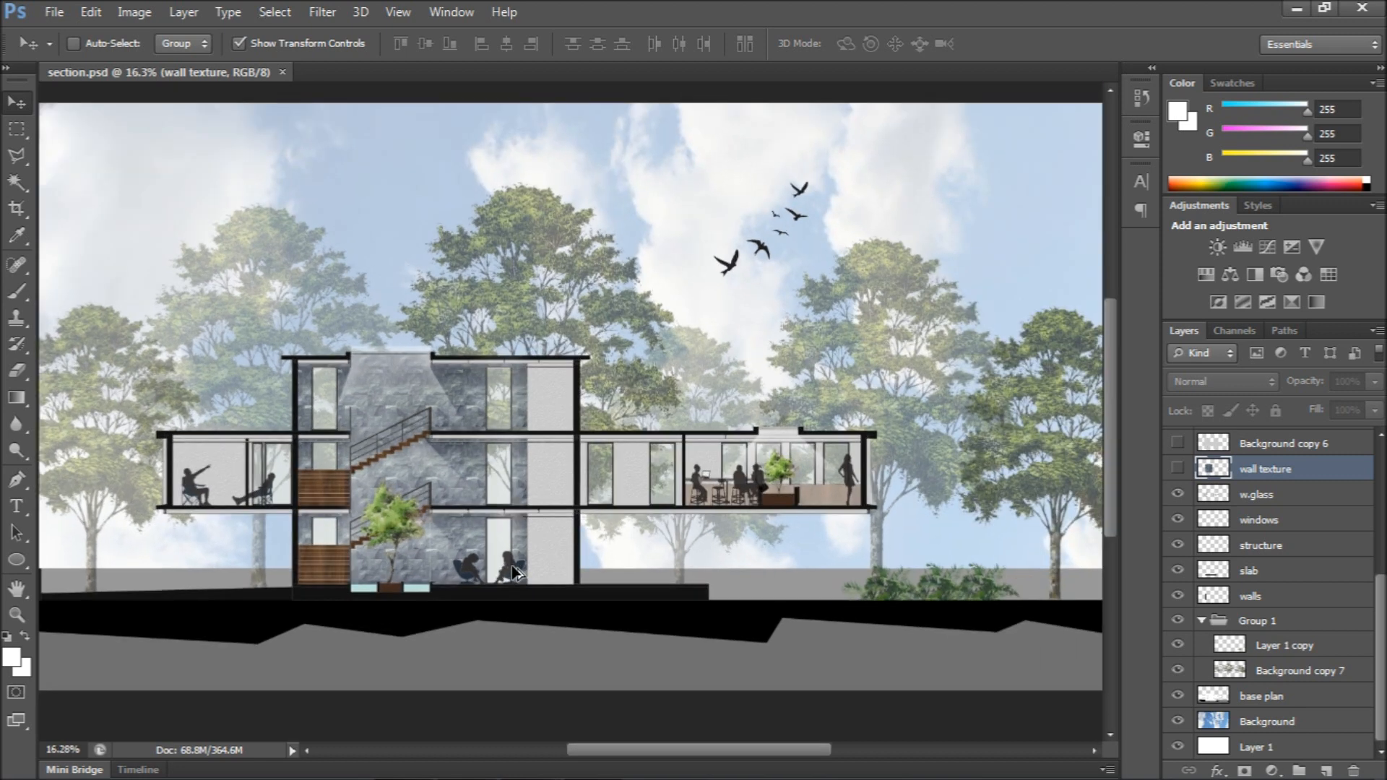